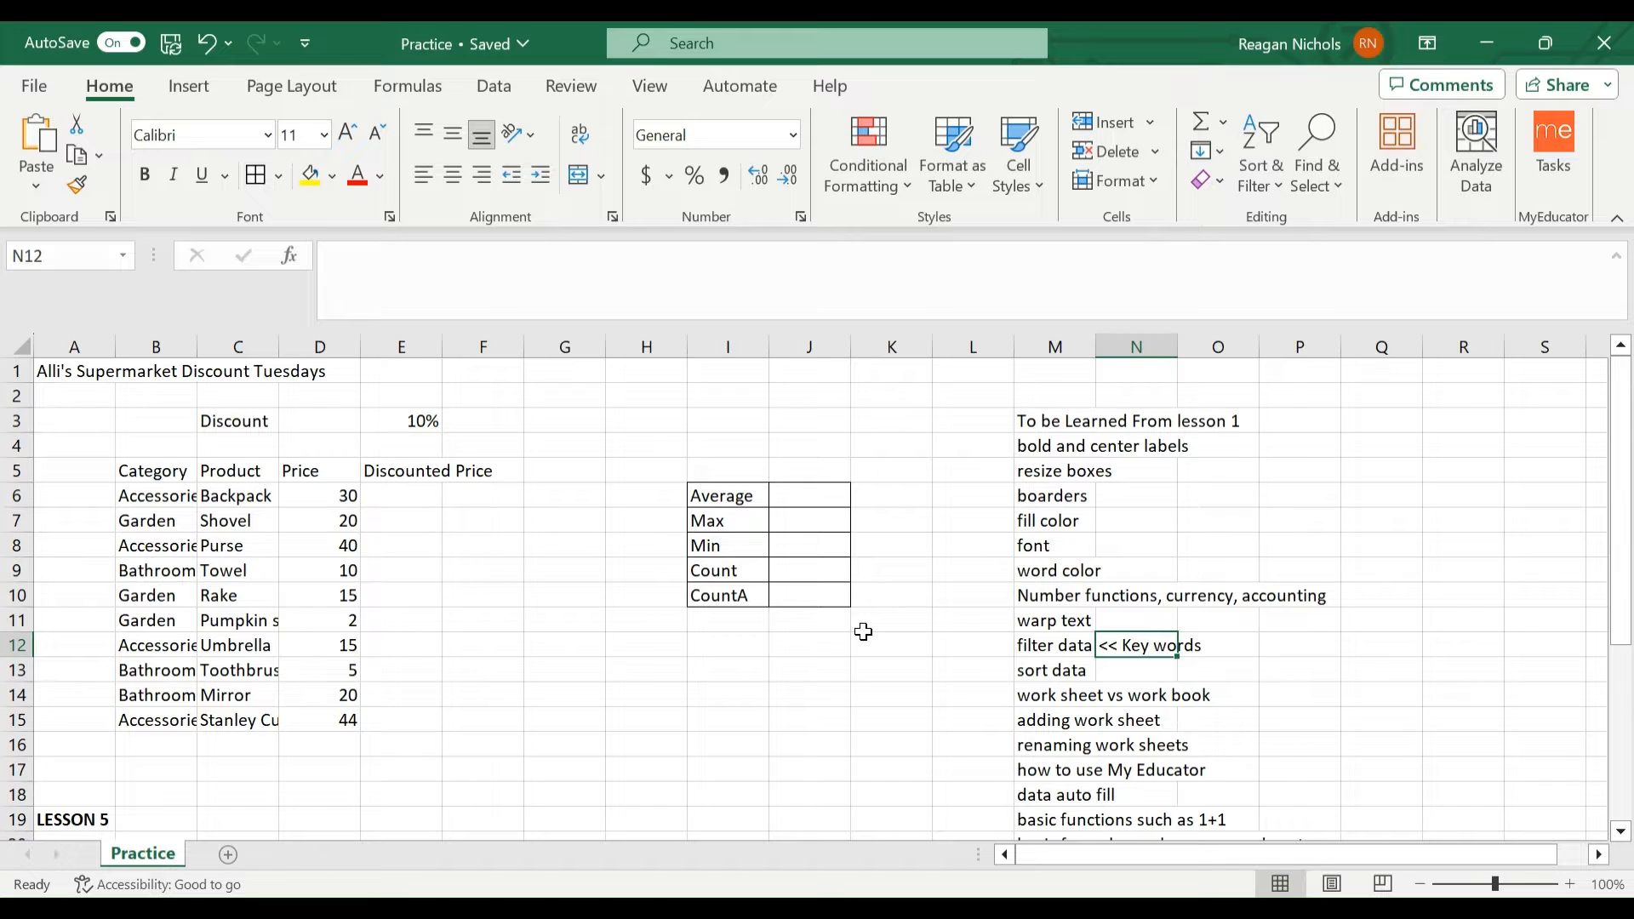
{"action": "scroll", "coordinate": [127, 762], "scroll_direction": "down", "scroll_amount": 3}
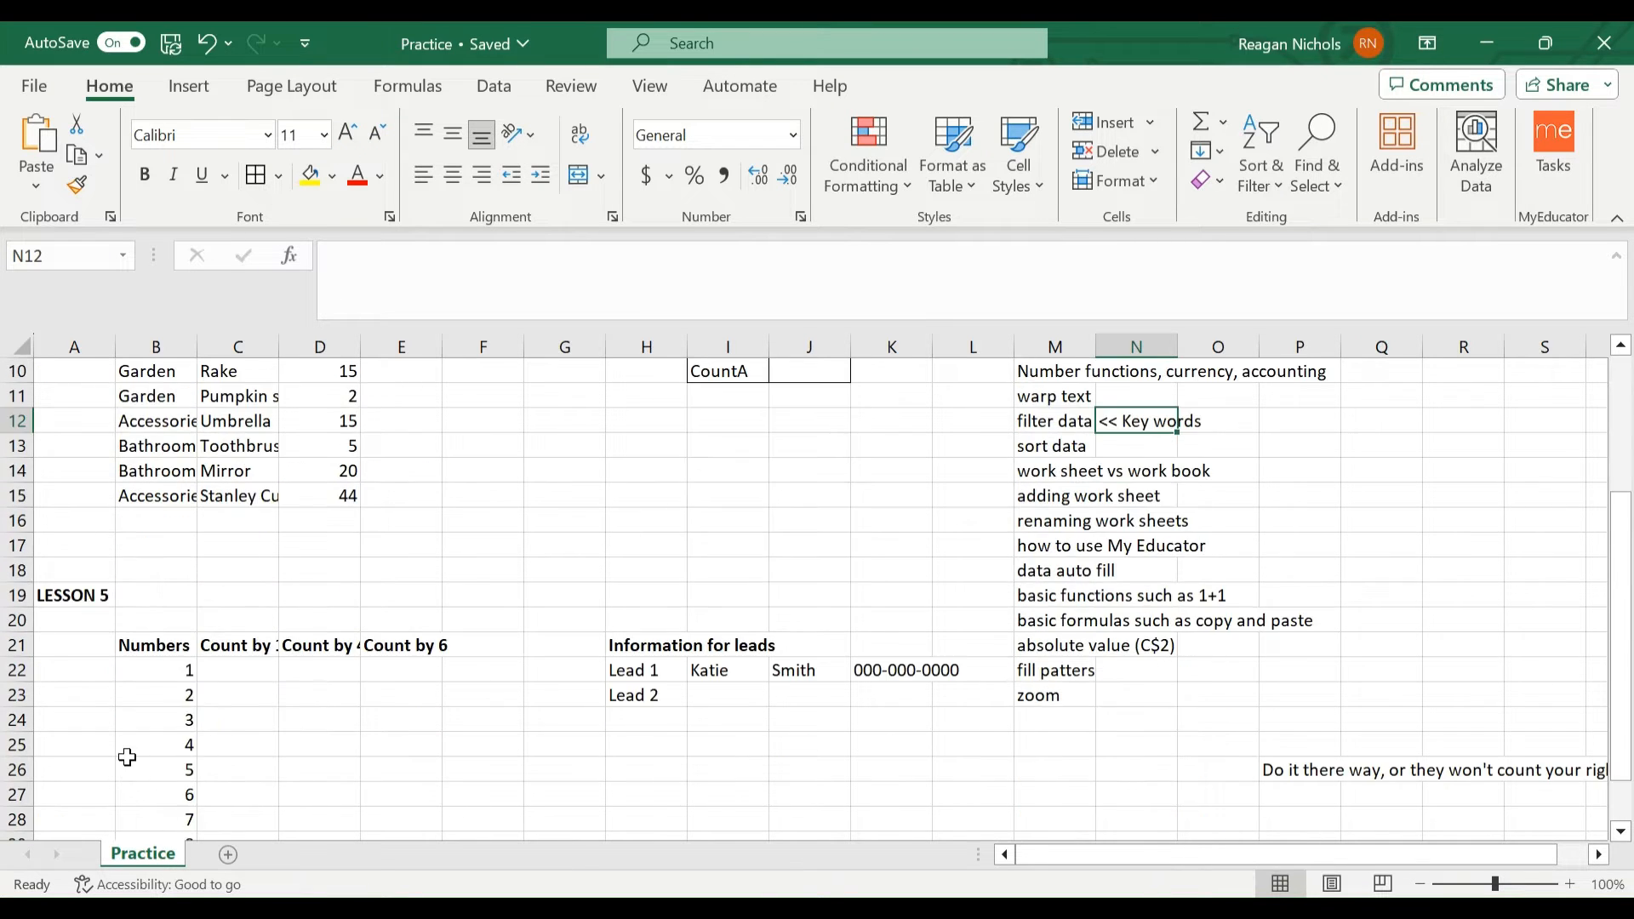
{"action": "scroll", "coordinate": [128, 757], "scroll_direction": "up", "scroll_amount": 3}
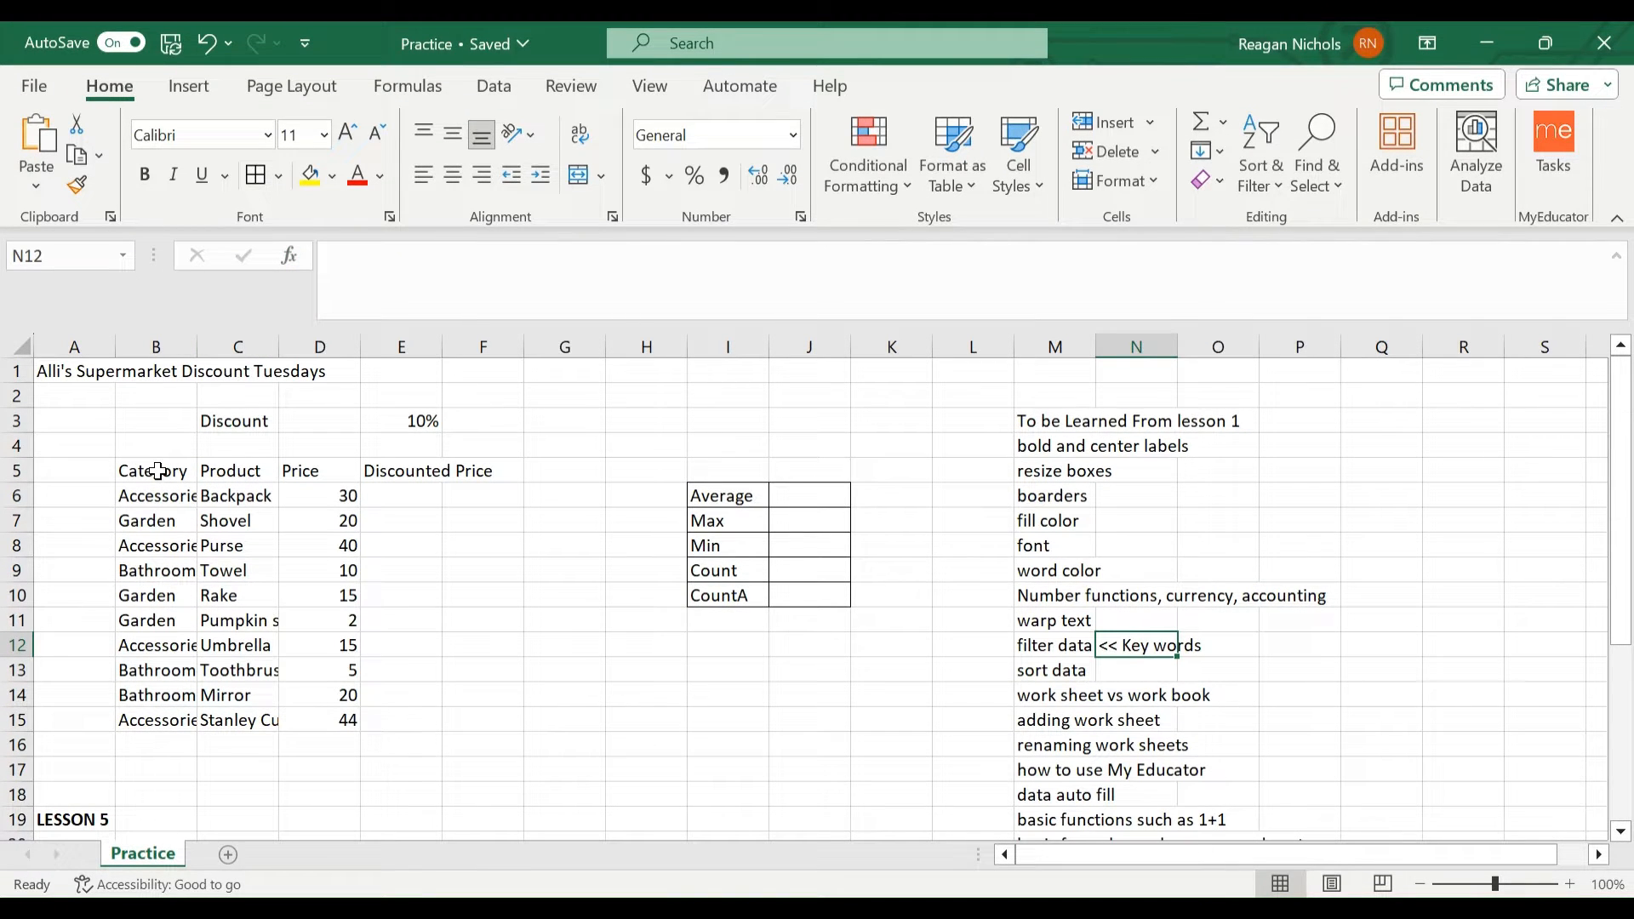
{"action": "scroll", "coordinate": [1029, 467], "scroll_direction": "down", "scroll_amount": 7}
{"action": "scroll", "coordinate": [1029, 469], "scroll_direction": "up", "scroll_amount": 6}
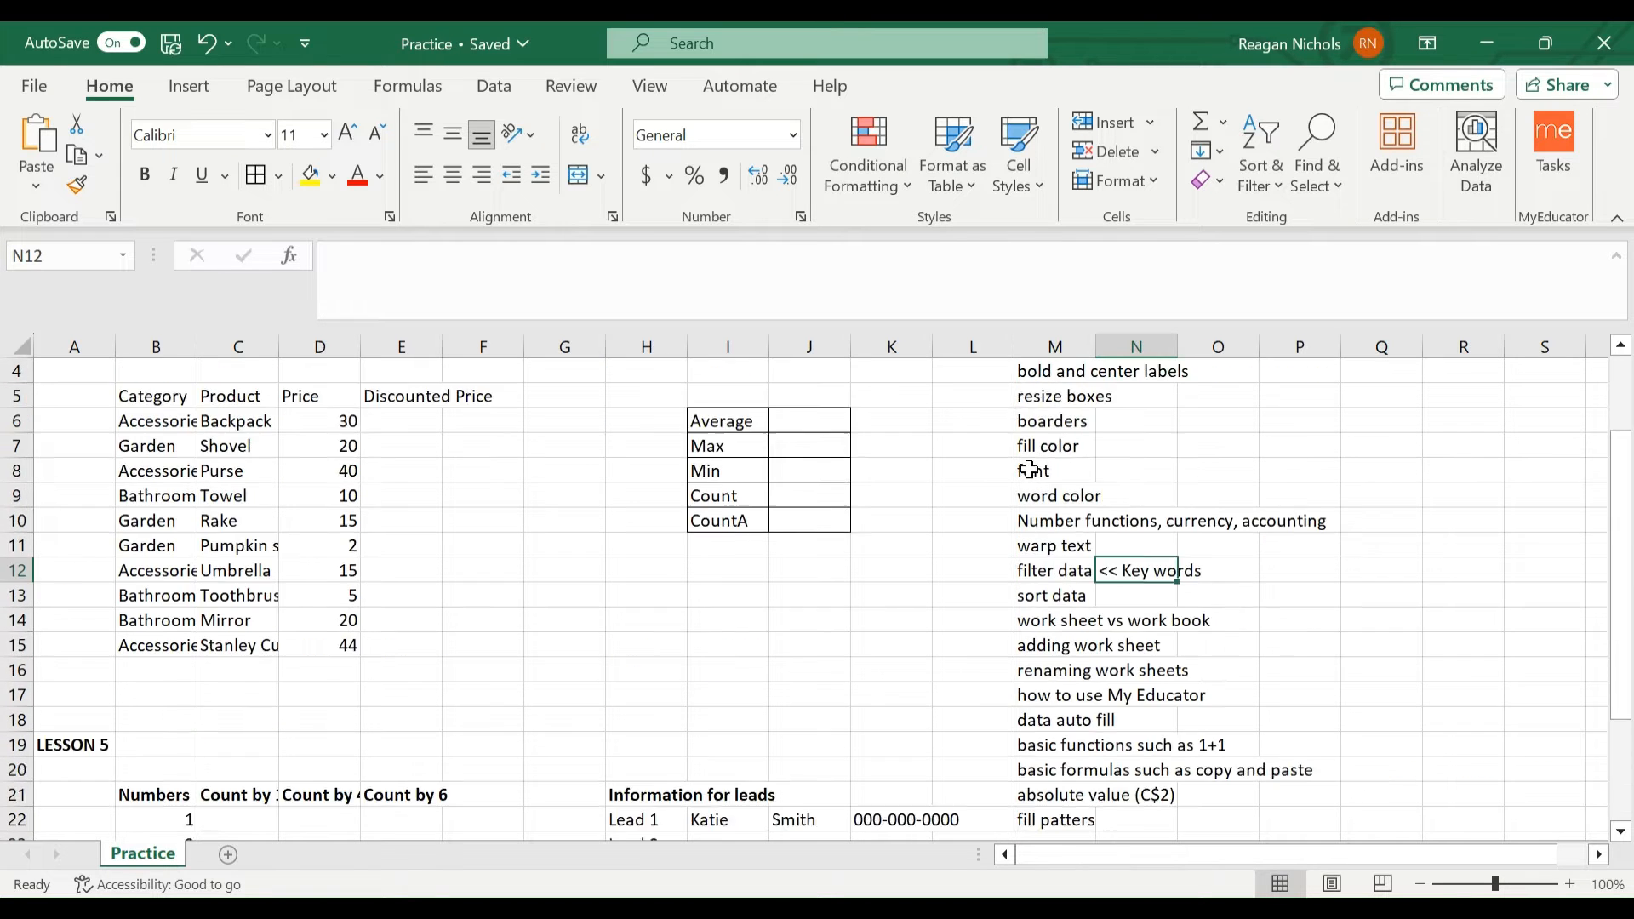
{"action": "scroll", "coordinate": [1028, 468], "scroll_direction": "up", "scroll_amount": 1}
{"action": "left_click", "coordinate": [511, 398]}
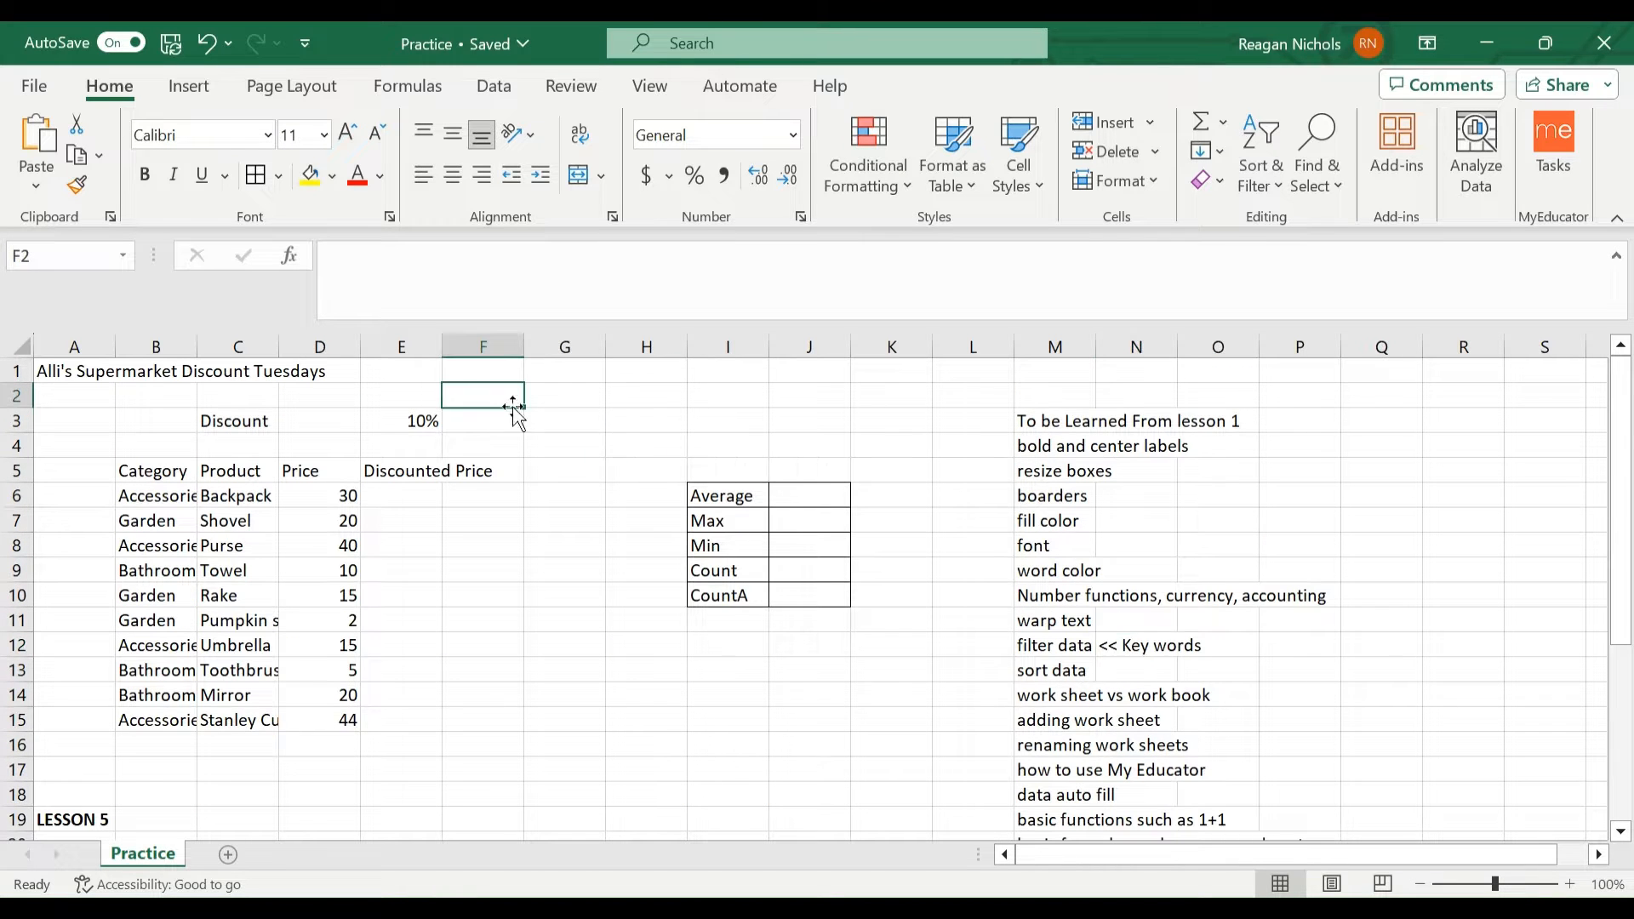
- Bold the table's header labels from Category to Discounted Price in B5:E5
{"action": "left_click", "coordinate": [184, 464]}
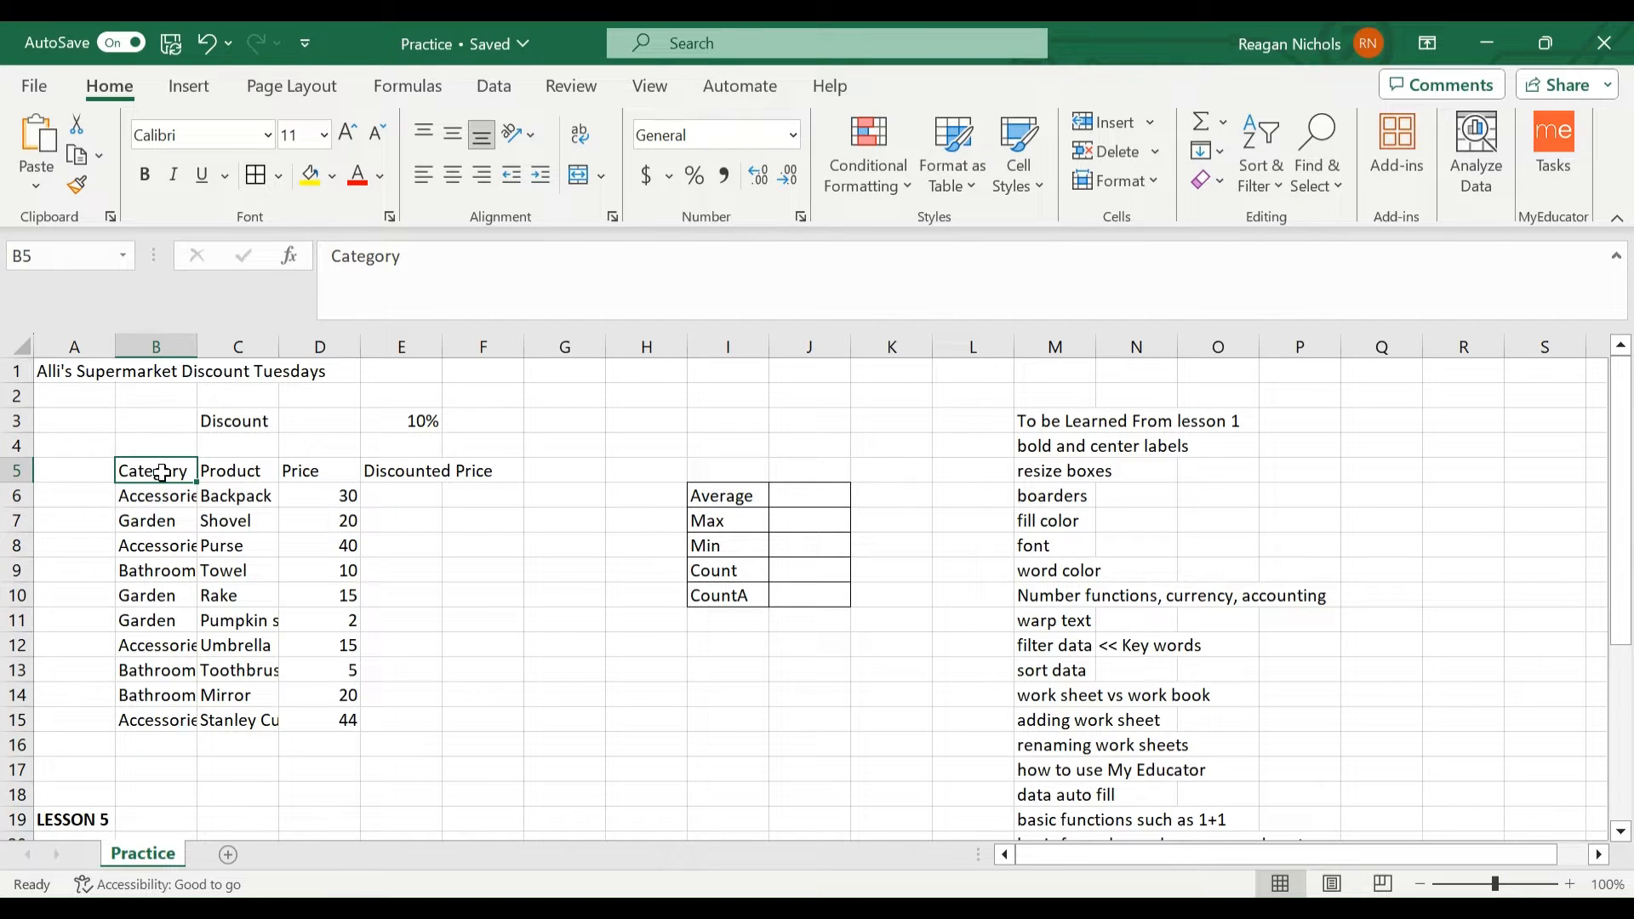
{"action": "left_click_drag", "start_coordinate": [162, 472], "coordinate": [406, 473]}
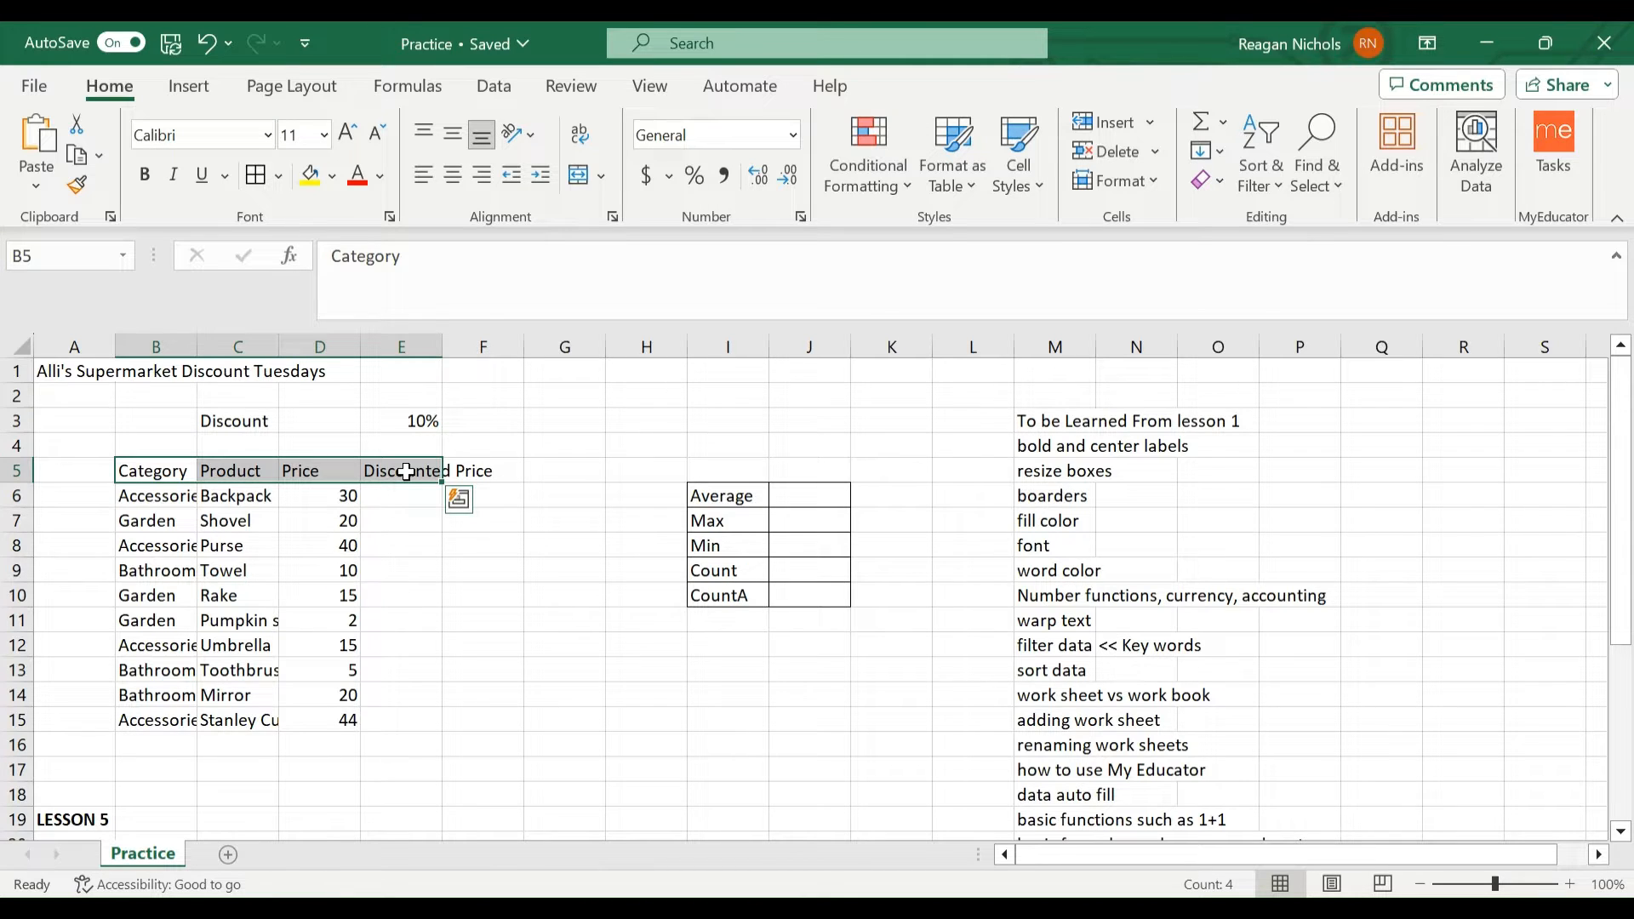
{"action": "left_click", "coordinate": [146, 176]}
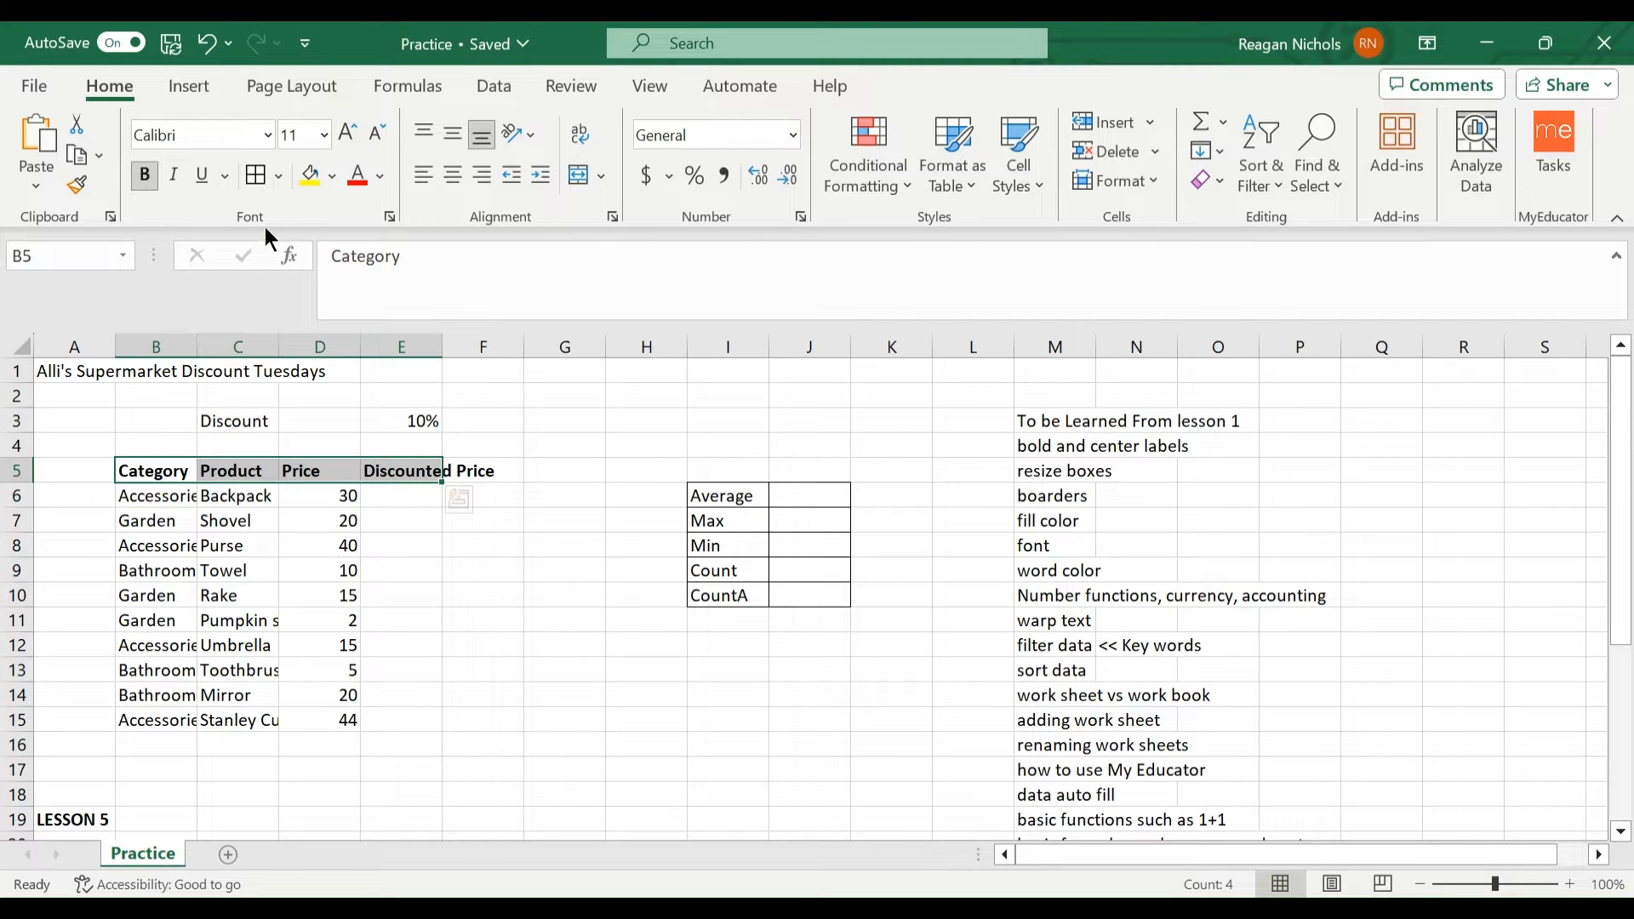
{"action": "left_click", "coordinate": [487, 475]}
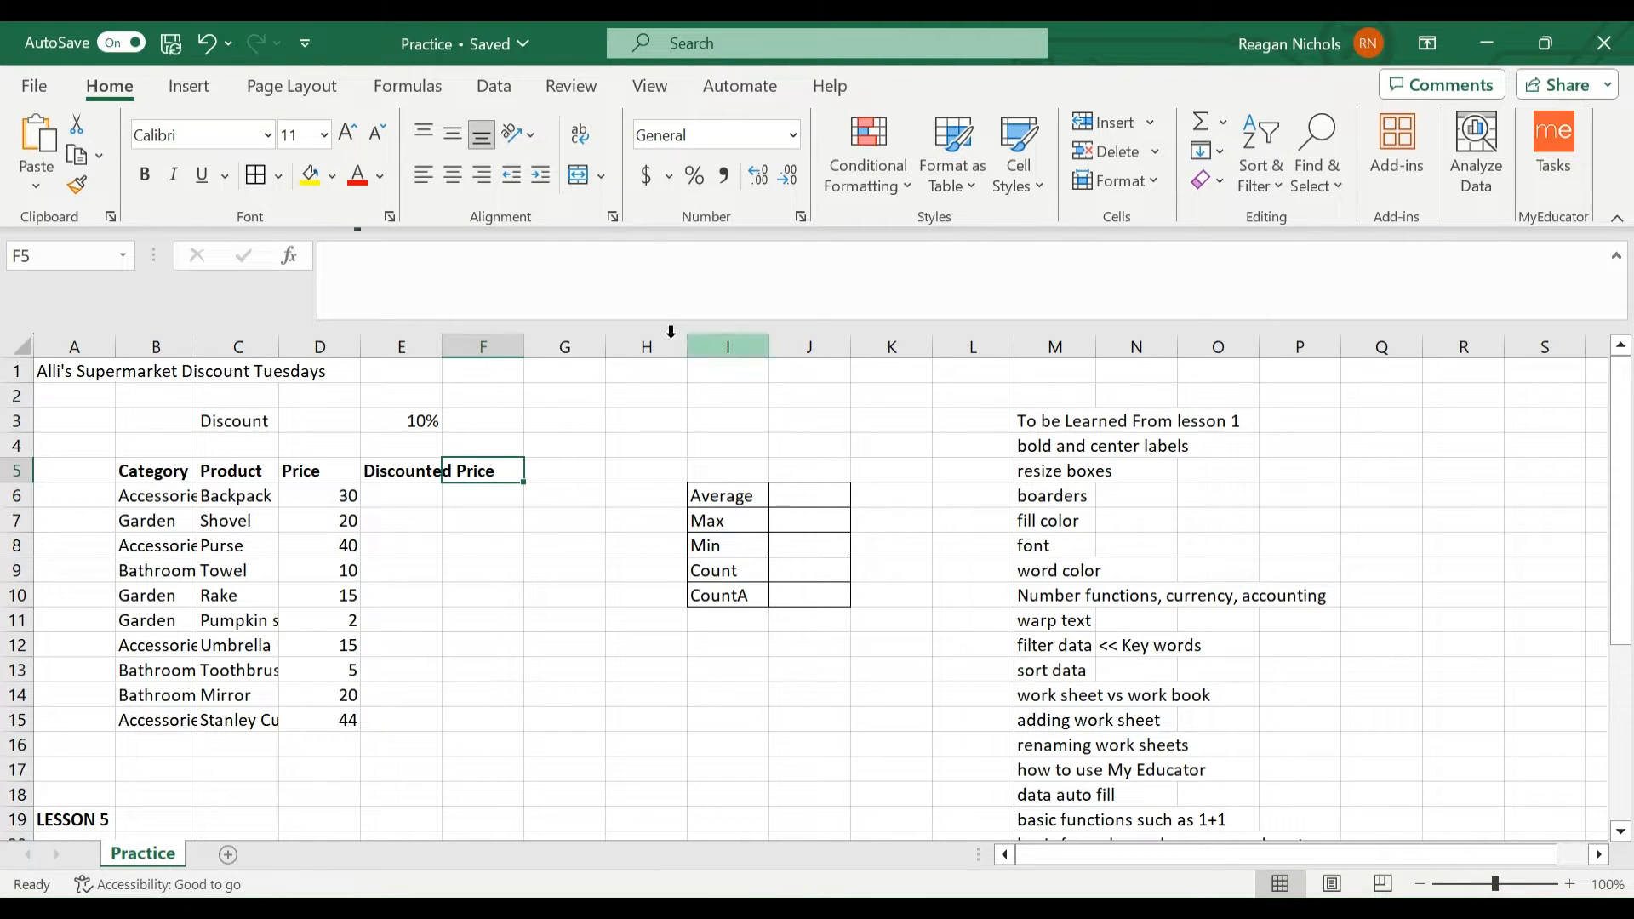
- Widen columns B and C so the full category and product names fit in their cells
{"action": "right_click", "coordinate": [155, 332]}
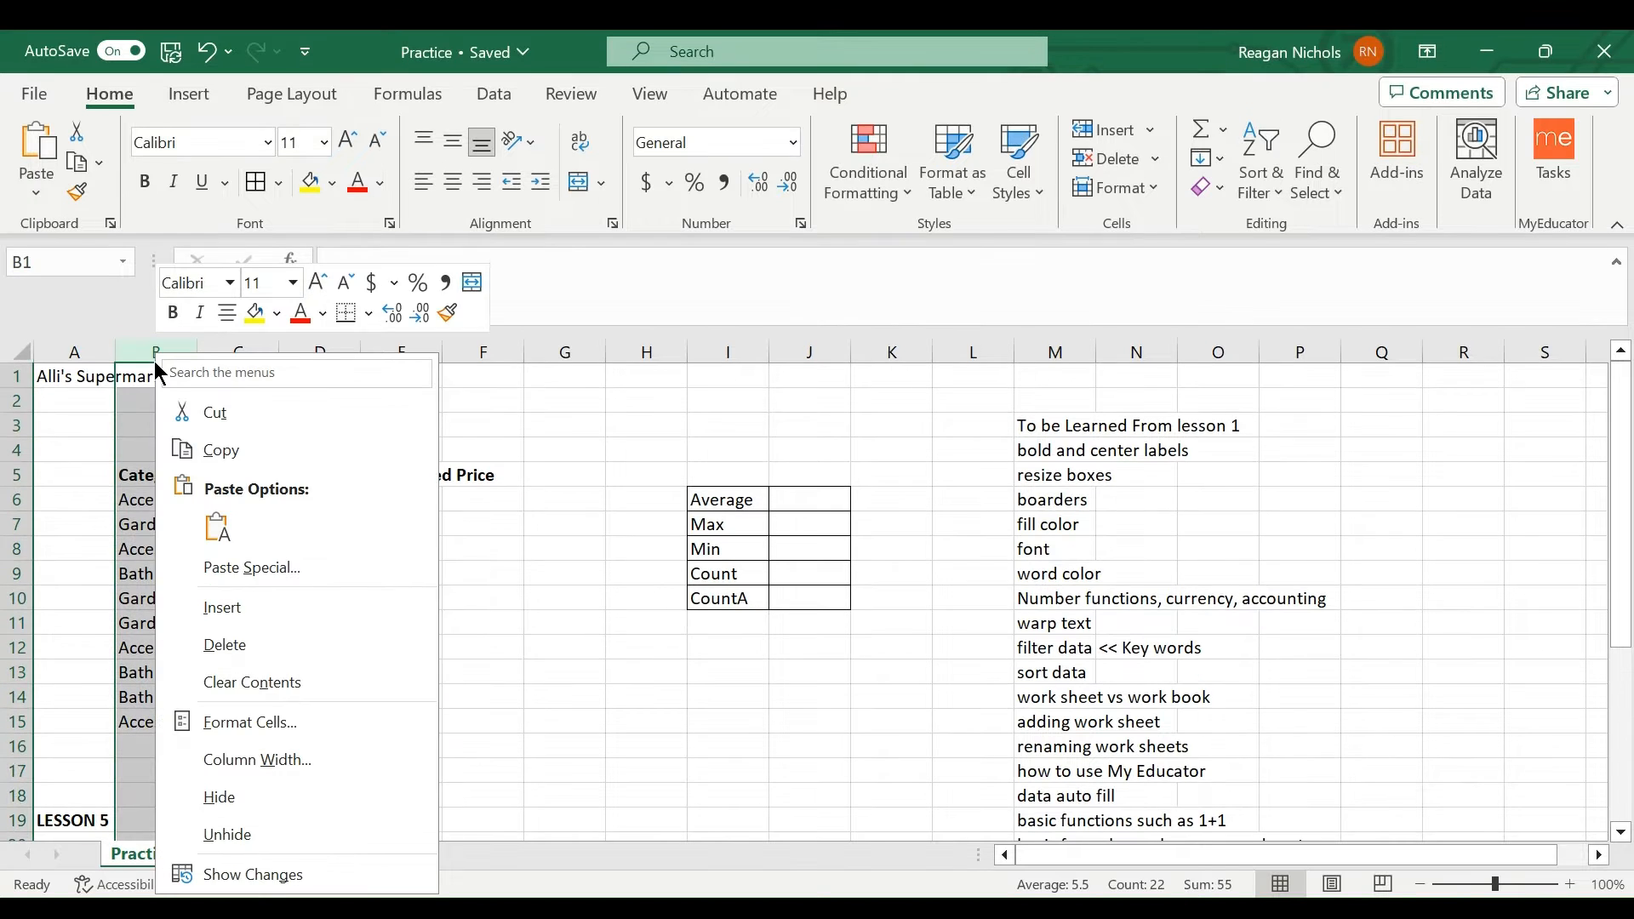
{"action": "left_click", "coordinate": [279, 761]}
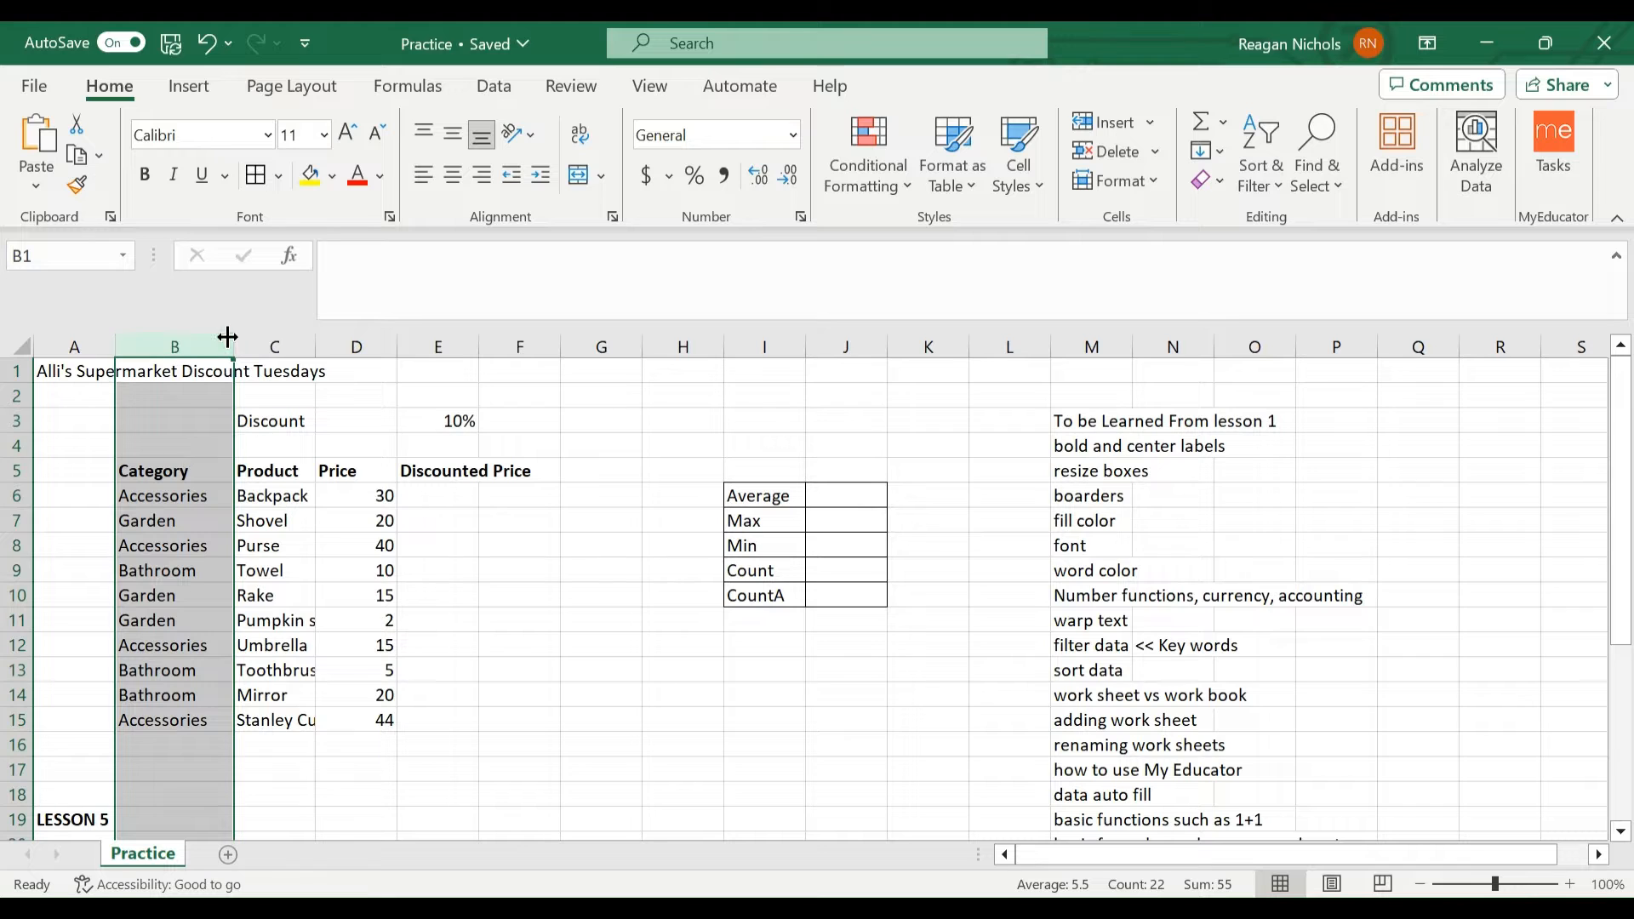
{"action": "left_click", "coordinate": [260, 346]}
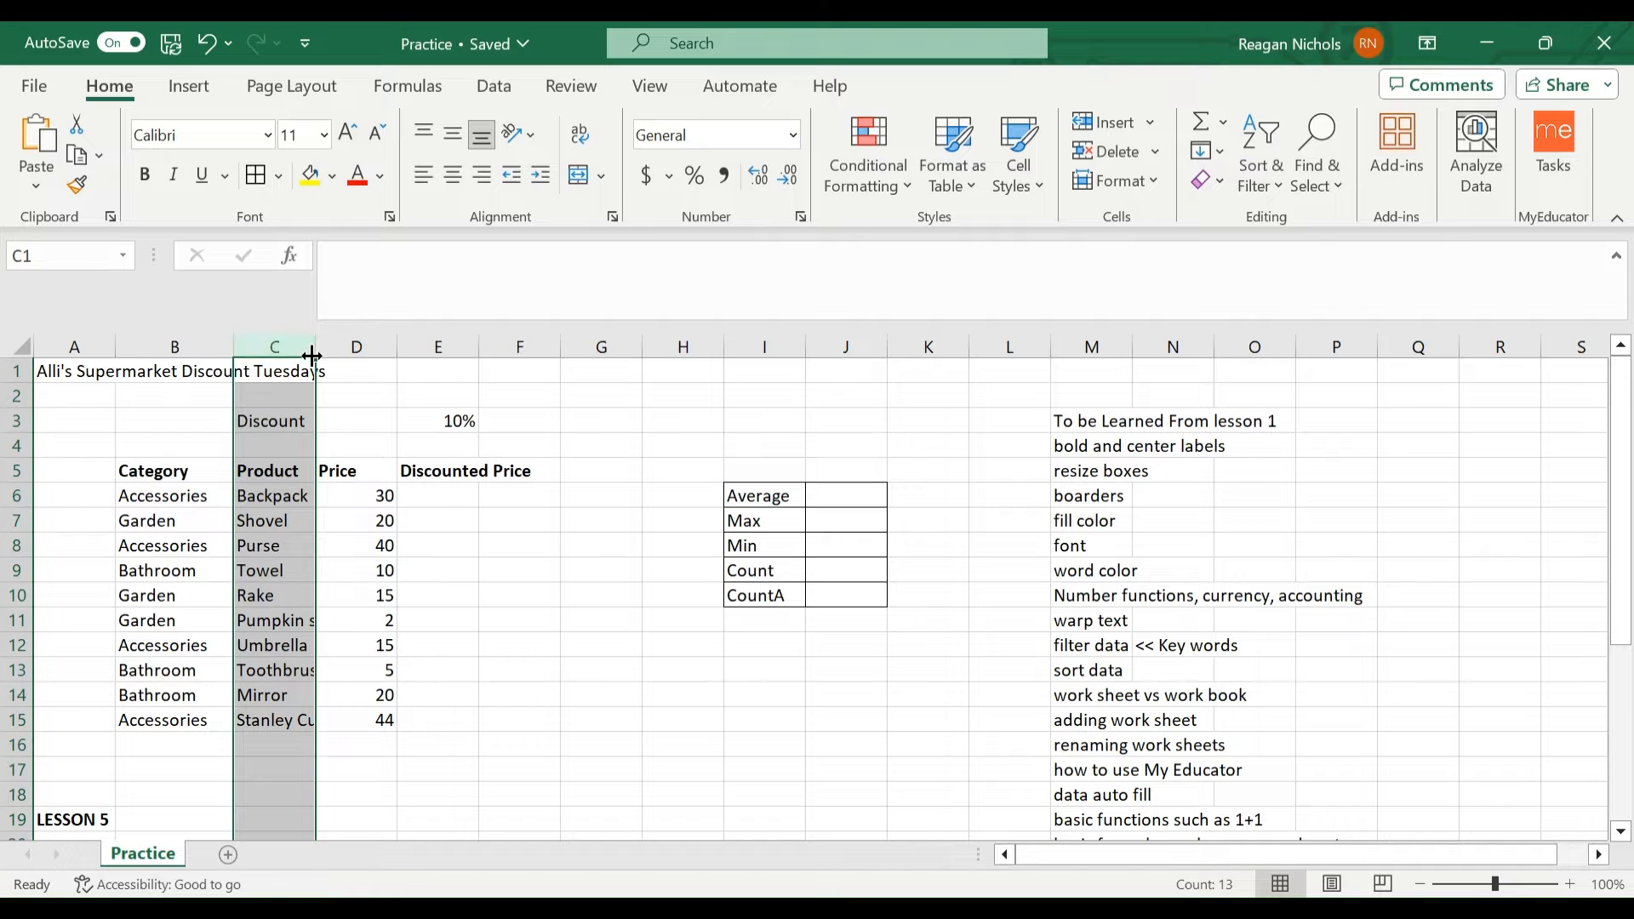
{"action": "left_click_drag", "start_coordinate": [313, 346], "coordinate": [365, 357]}
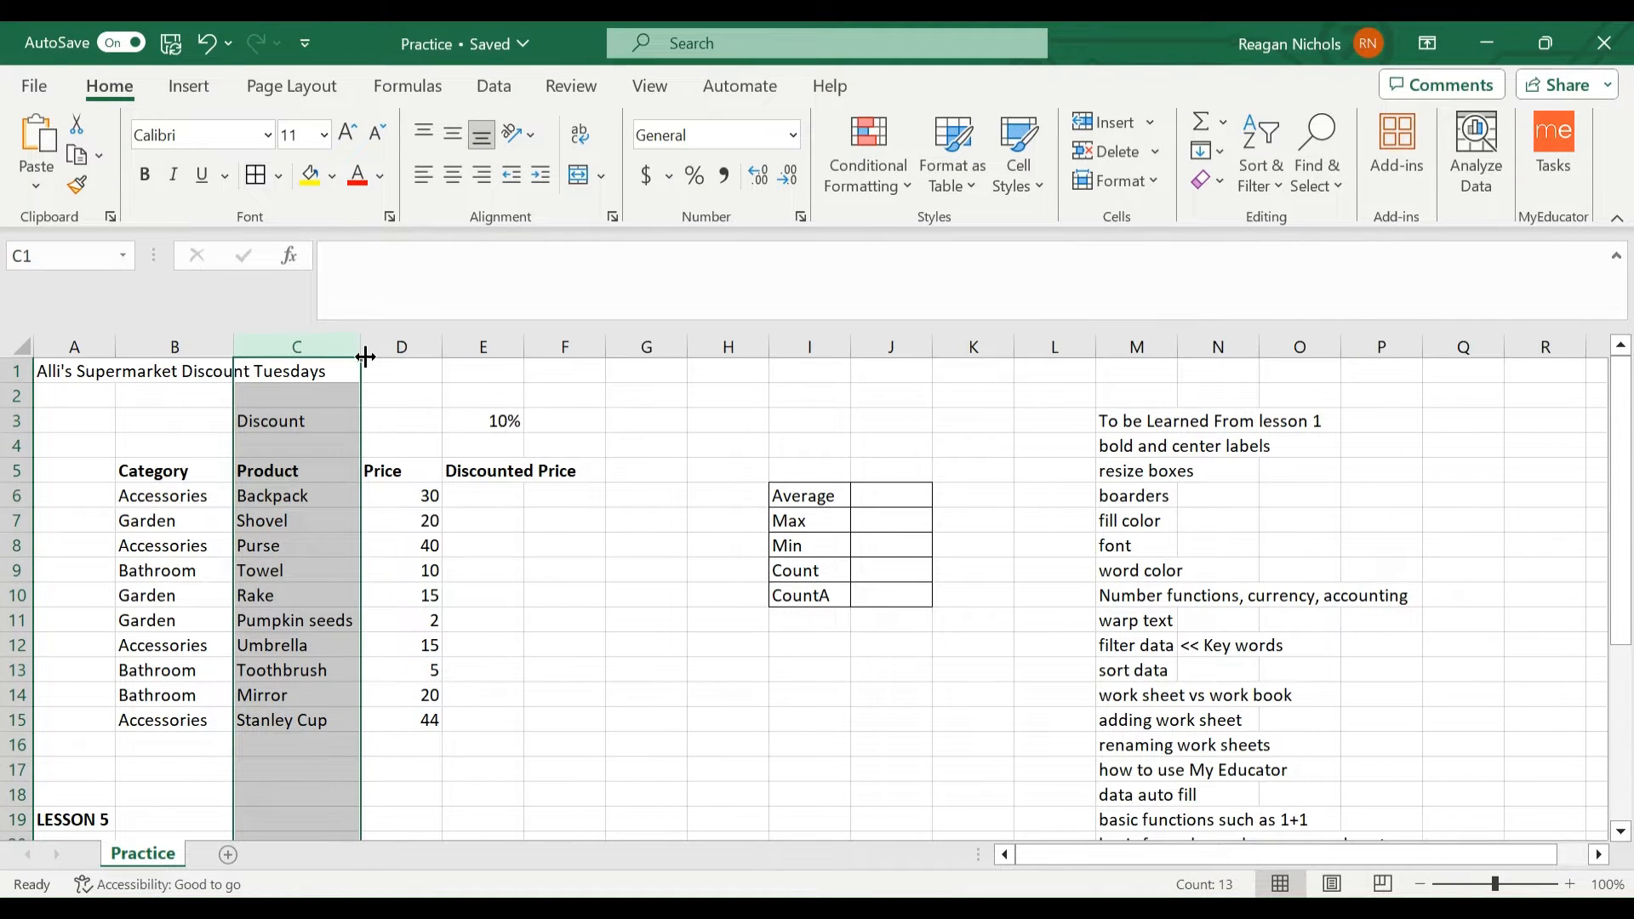
{"action": "left_click", "coordinate": [318, 500]}
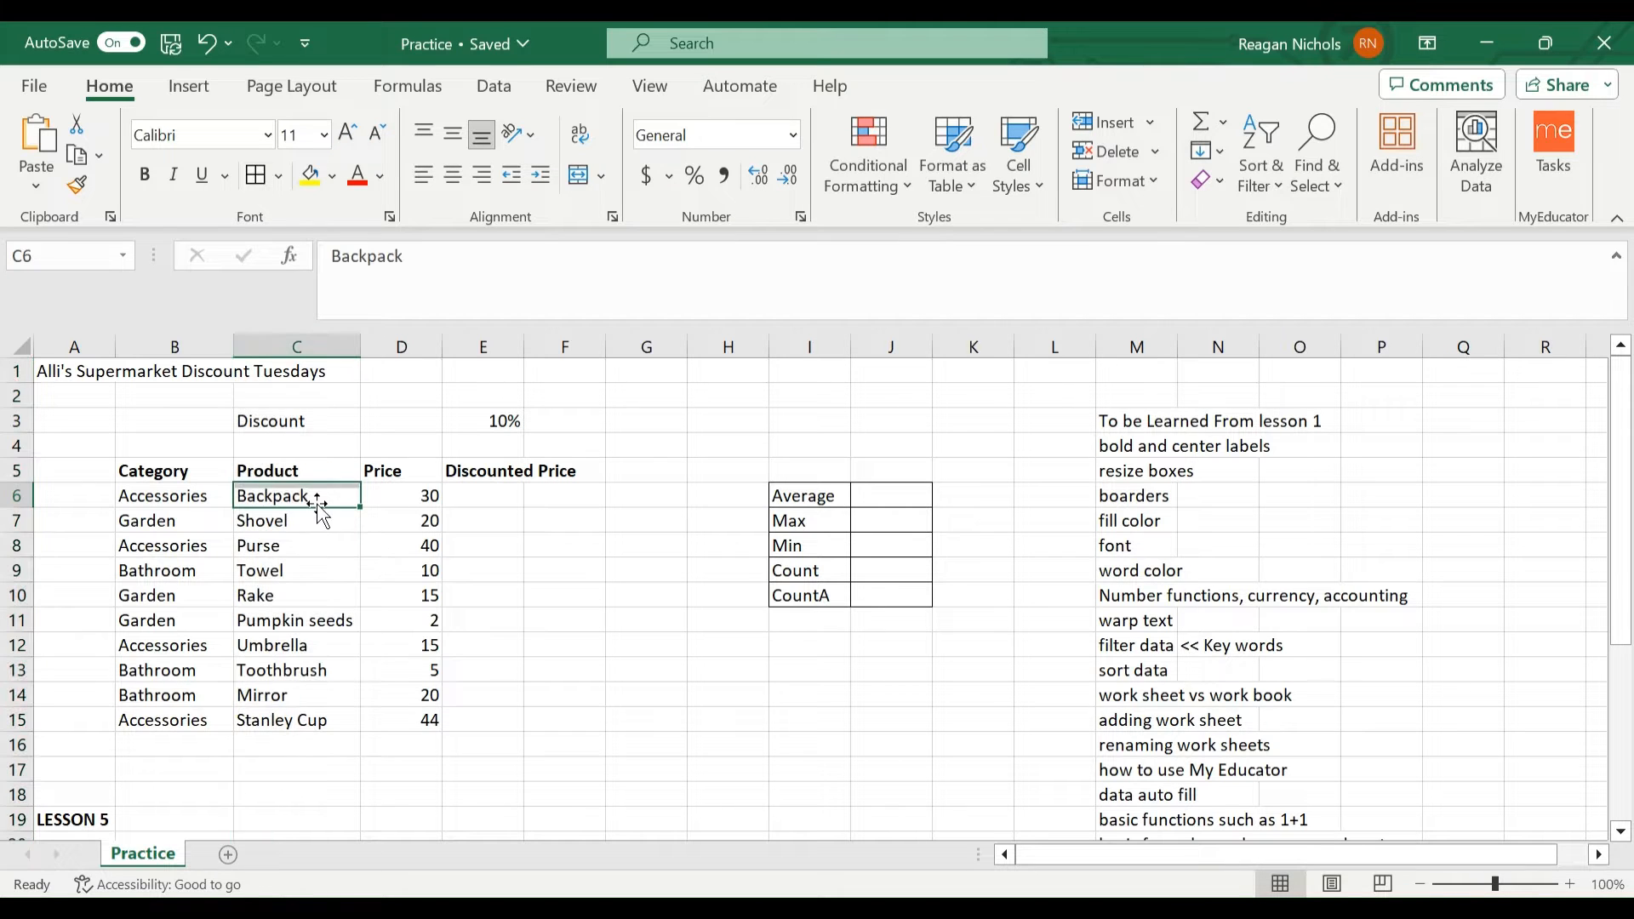
- Select the whole product table with its header row, B5:E15
{"action": "left_click", "coordinate": [714, 469]}
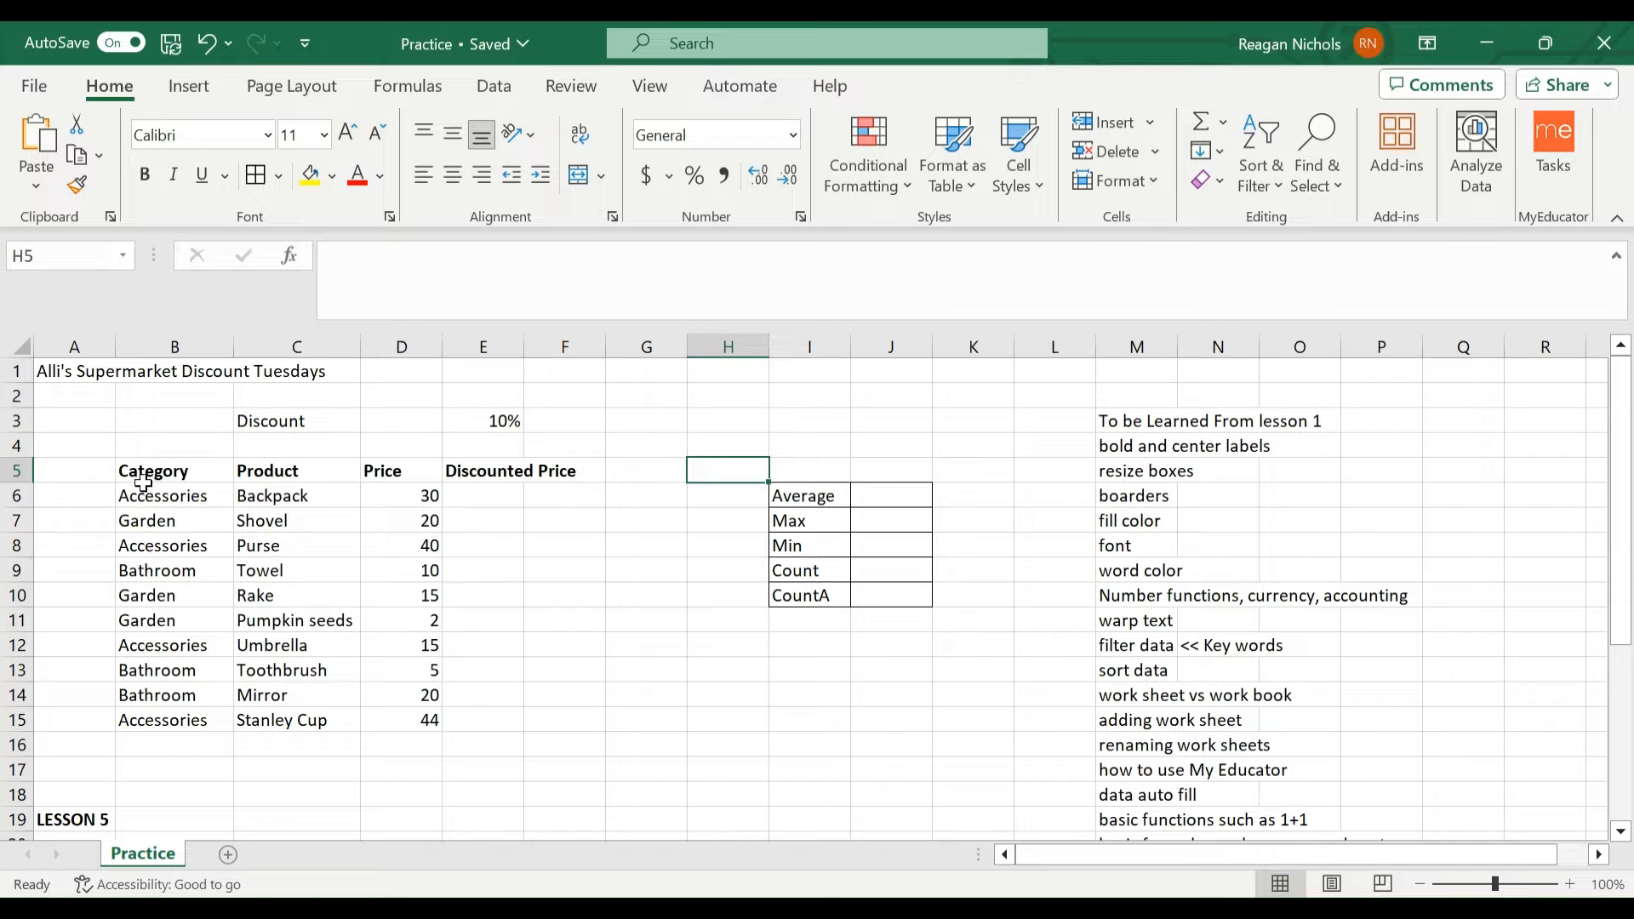
{"action": "left_click_drag", "start_coordinate": [120, 467], "coordinate": [509, 725]}
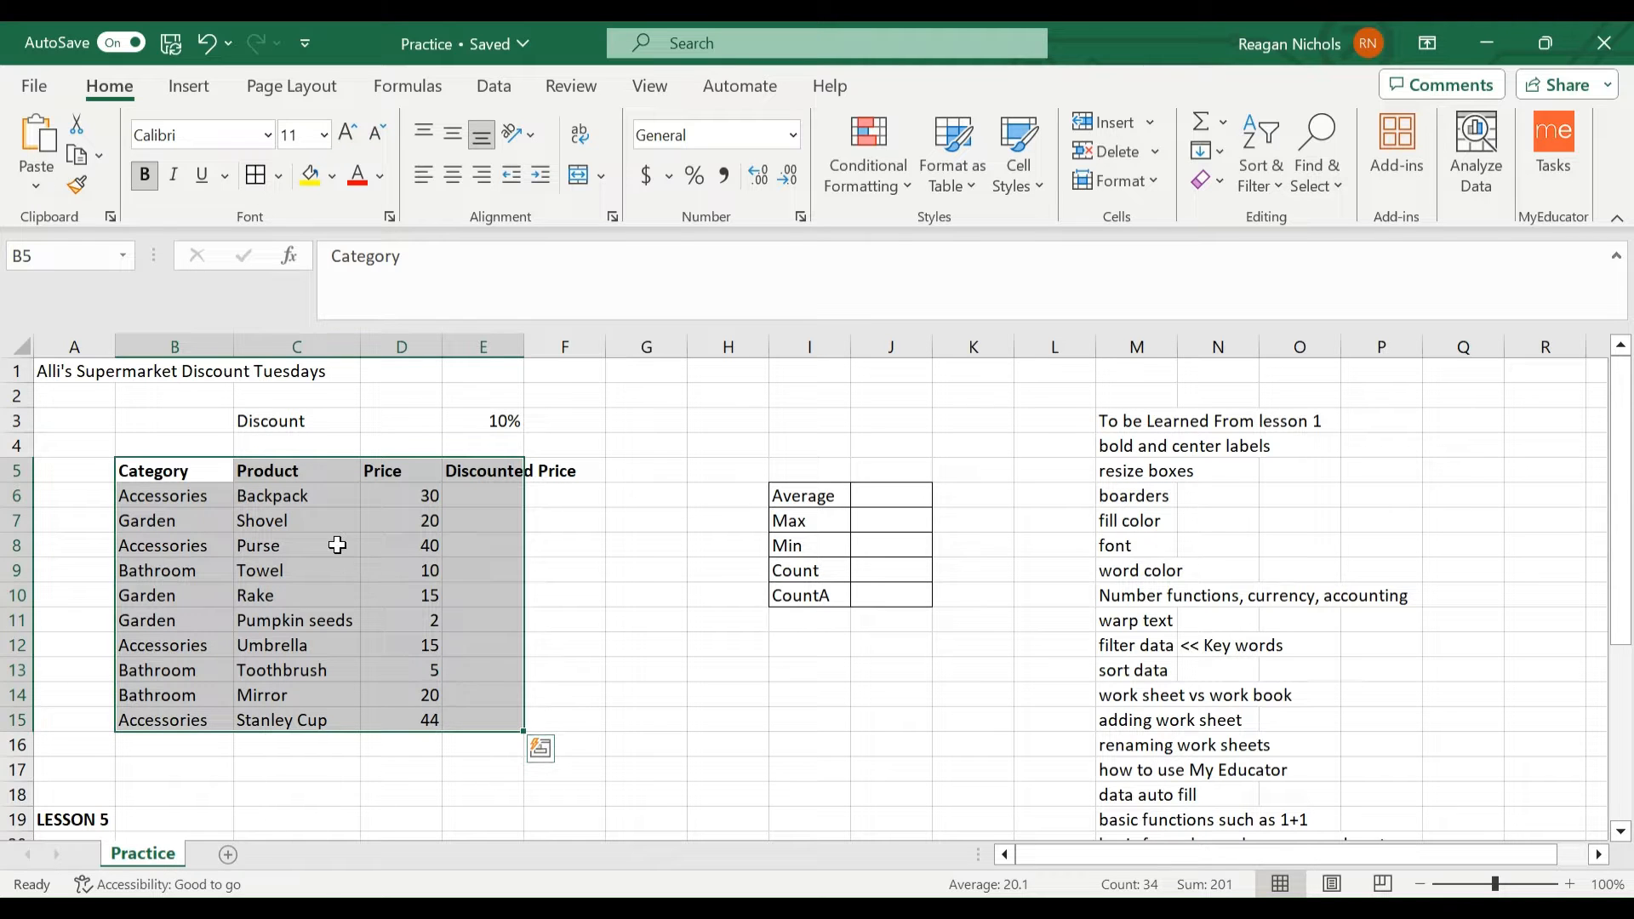
{"action": "right_click", "coordinate": [304, 537]}
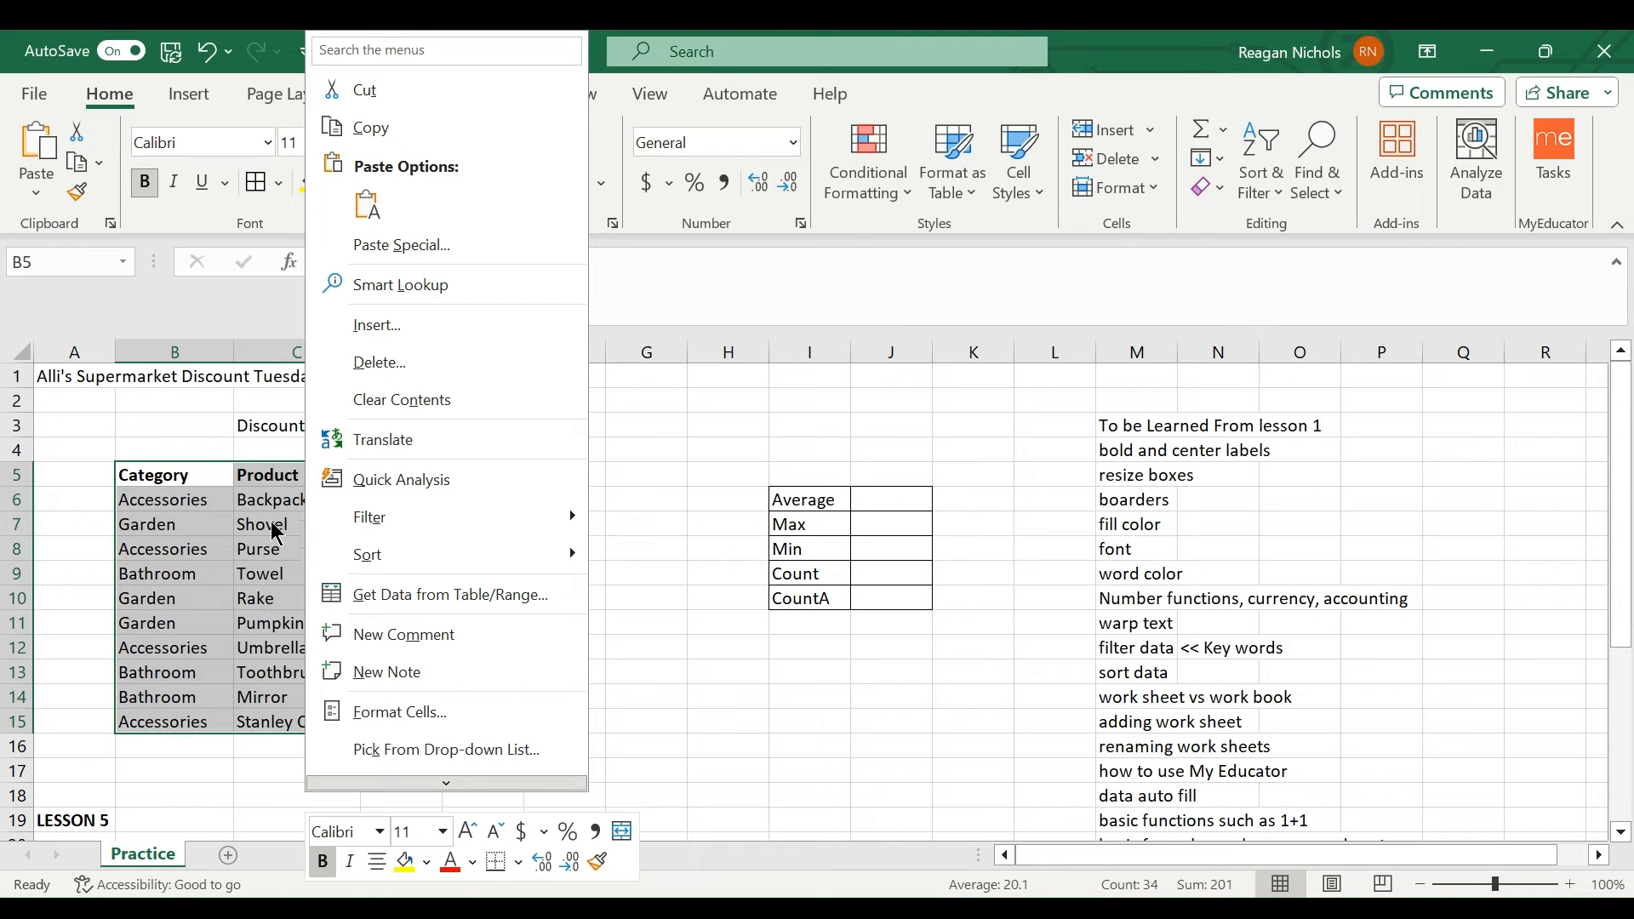
{"action": "mouse_move", "coordinate": [393, 570]}
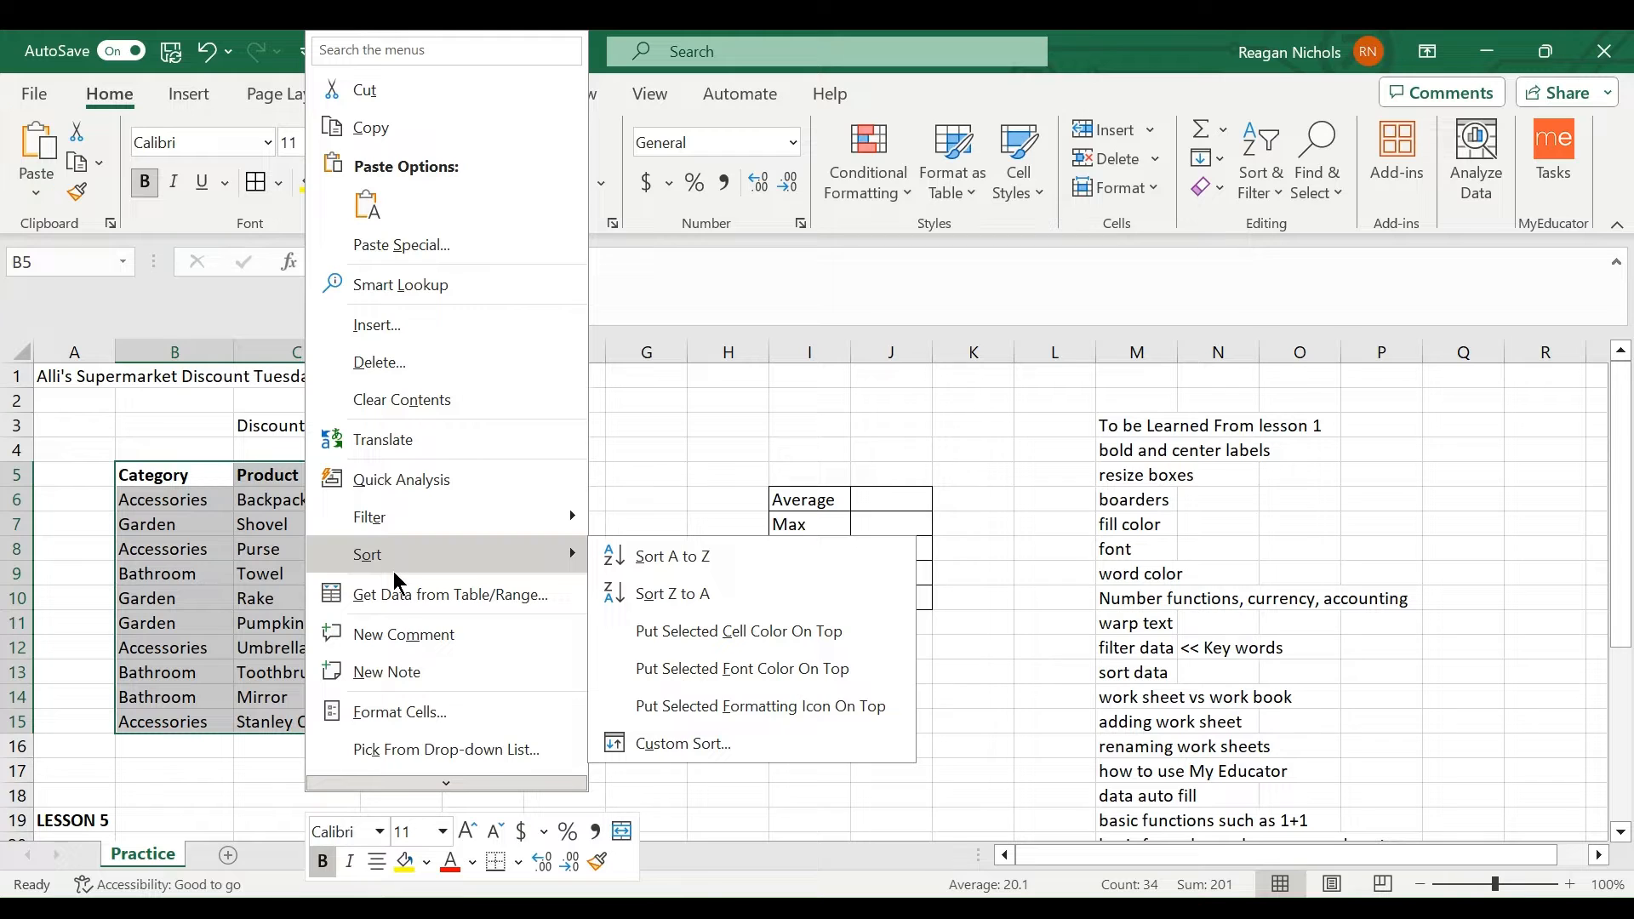
{"action": "left_click", "coordinate": [459, 710]}
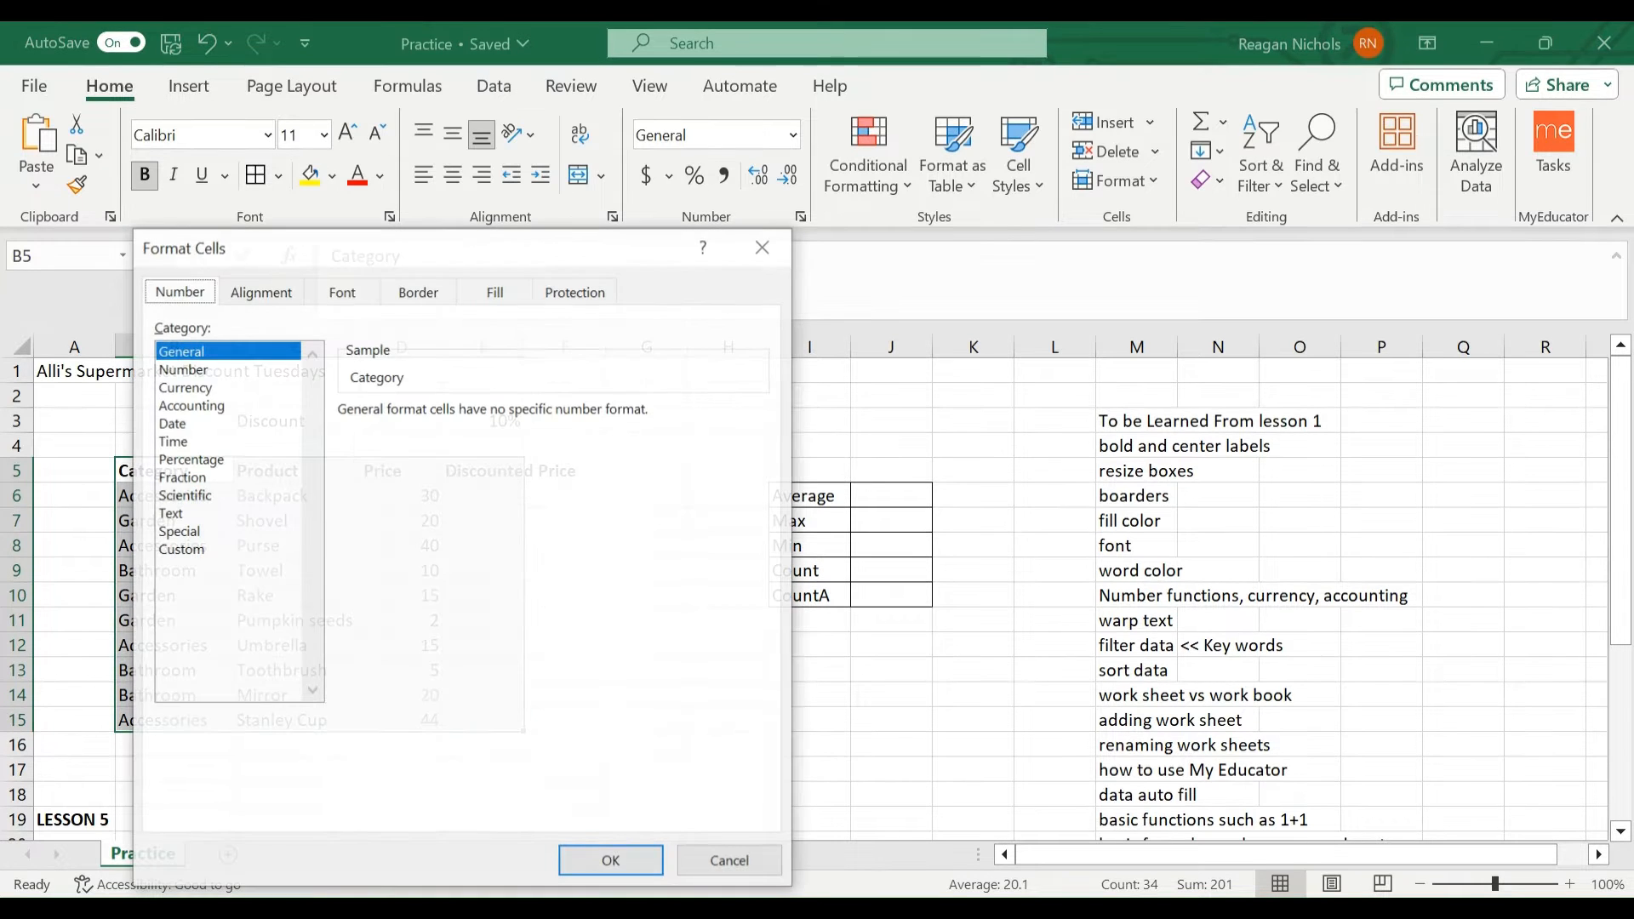
{"action": "left_click", "coordinate": [418, 291]}
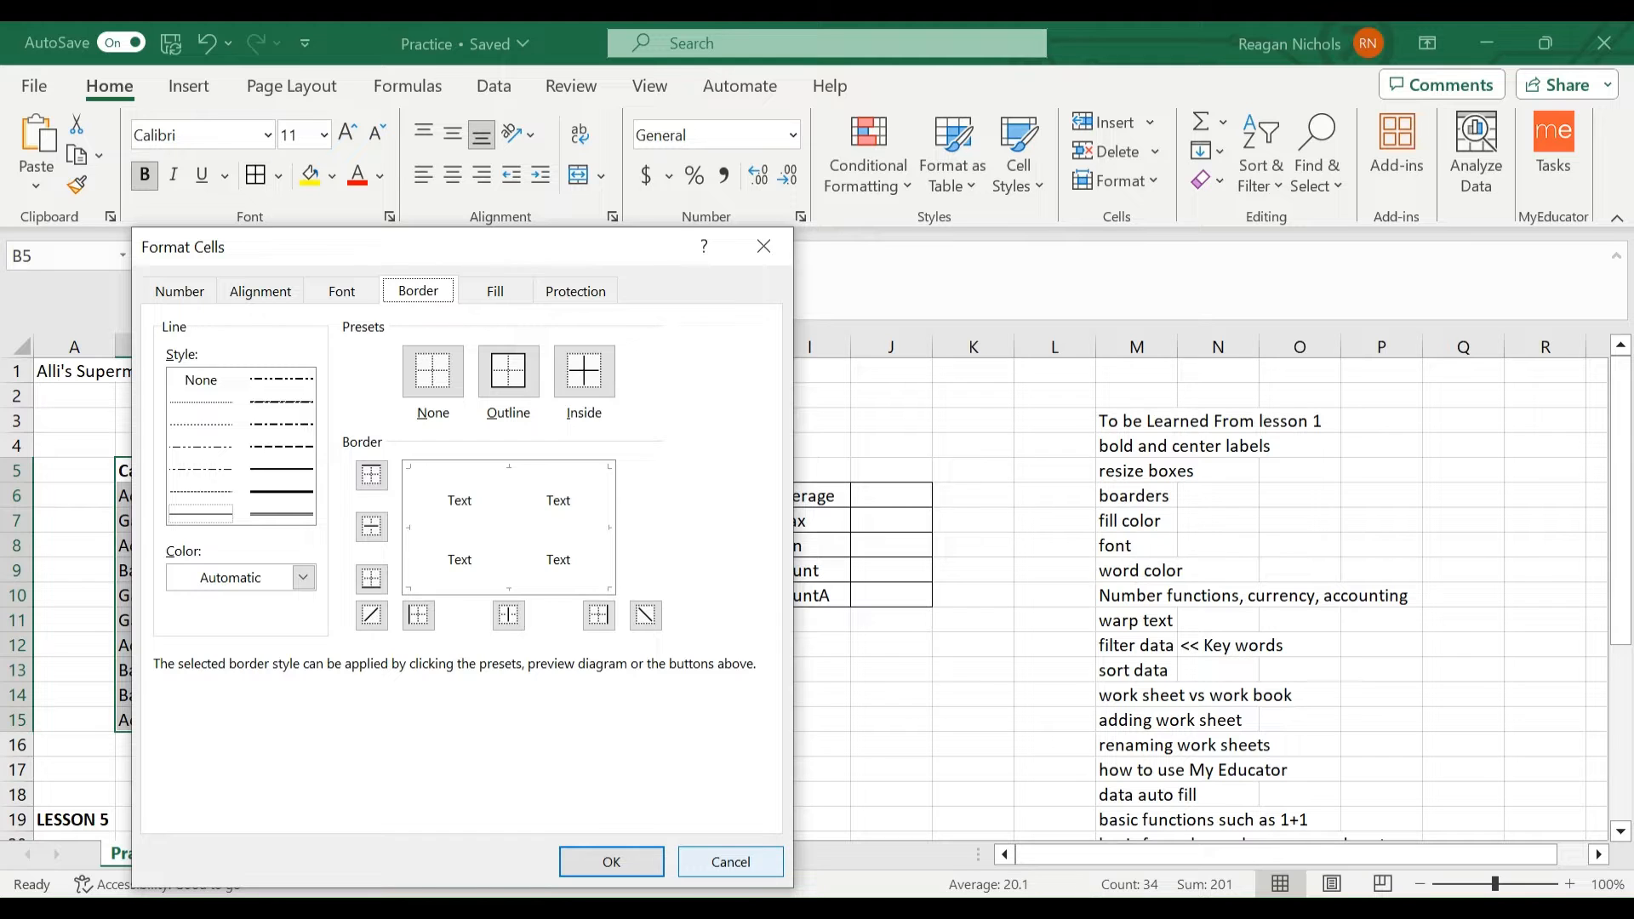
{"action": "left_click", "coordinate": [727, 861]}
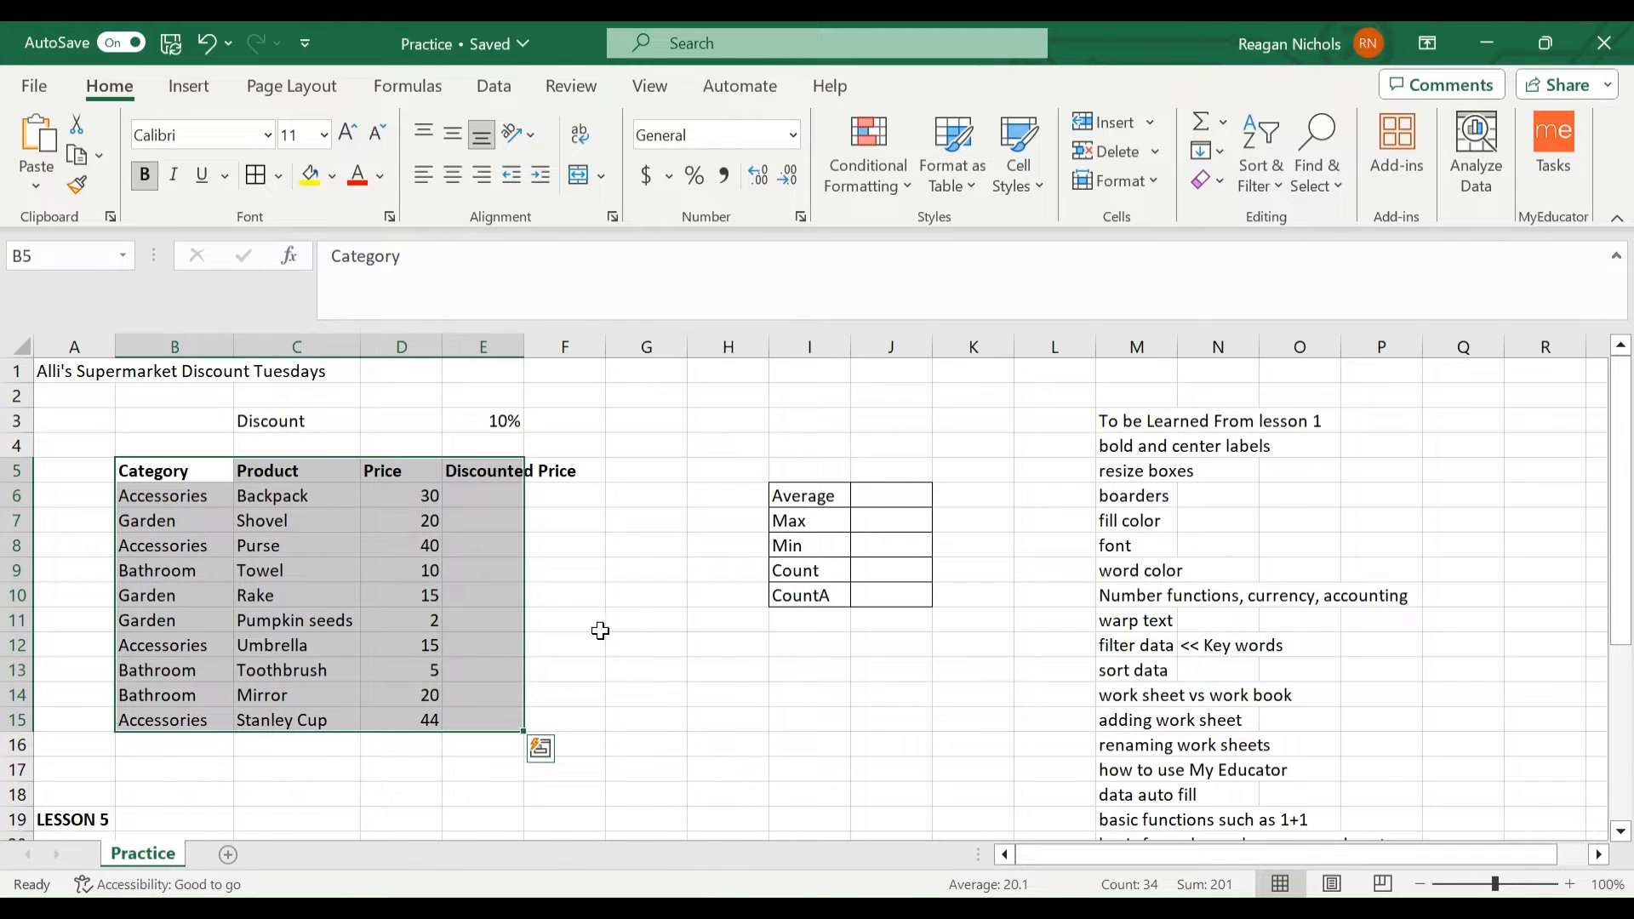
- Apply All Borders to every cell of the selected product table
{"action": "left_click", "coordinate": [274, 177]}
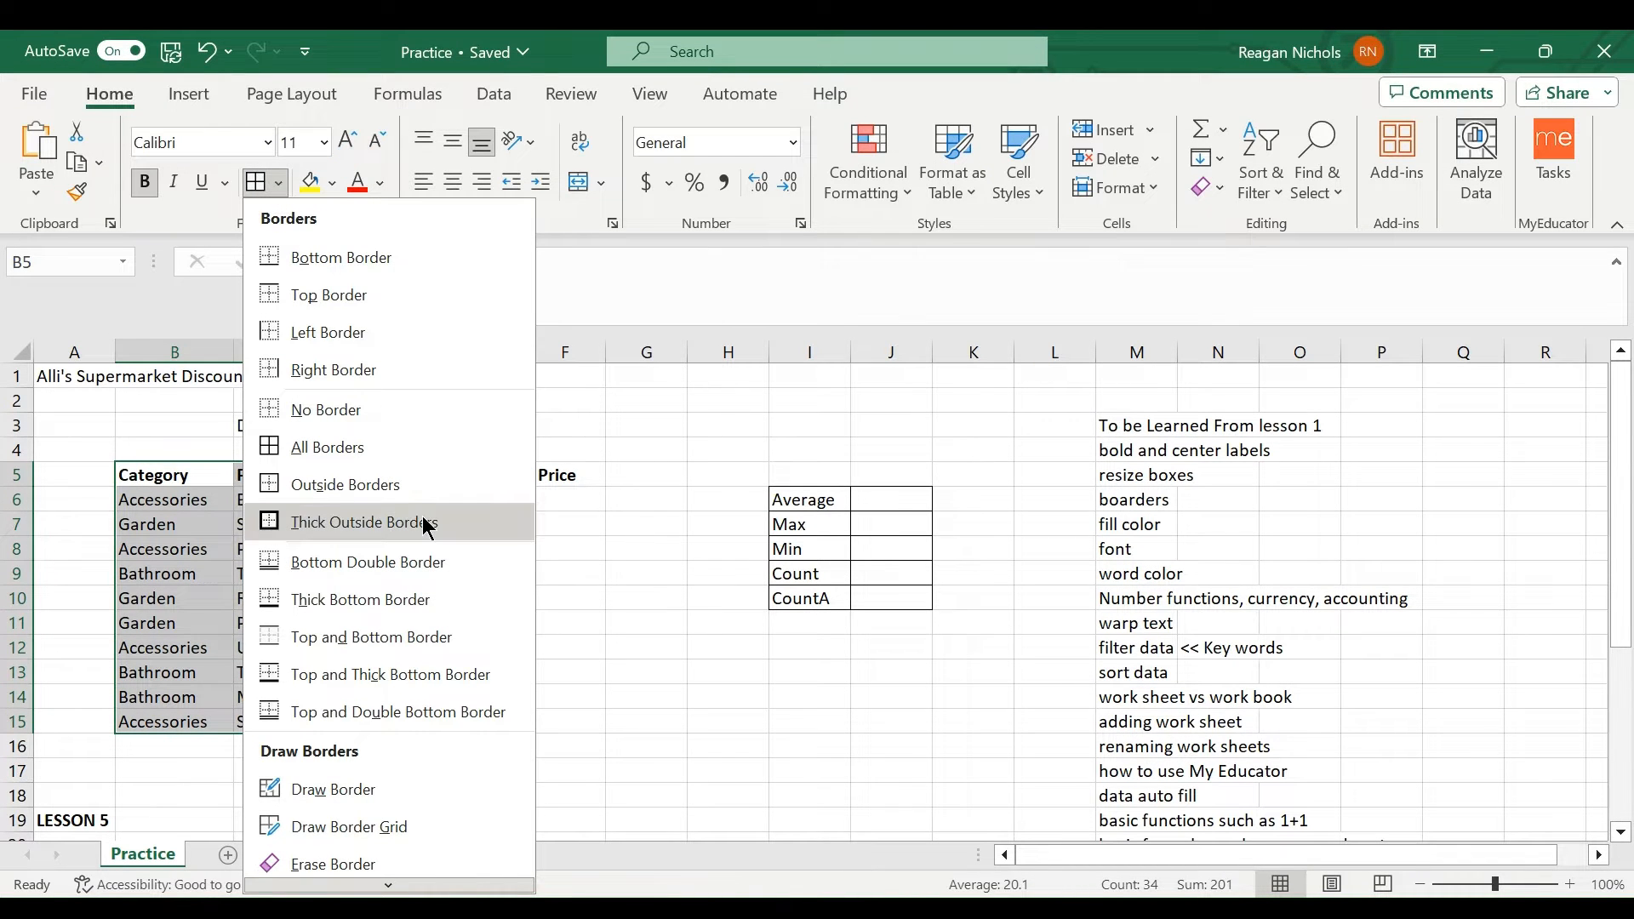
{"action": "left_click", "coordinate": [393, 449]}
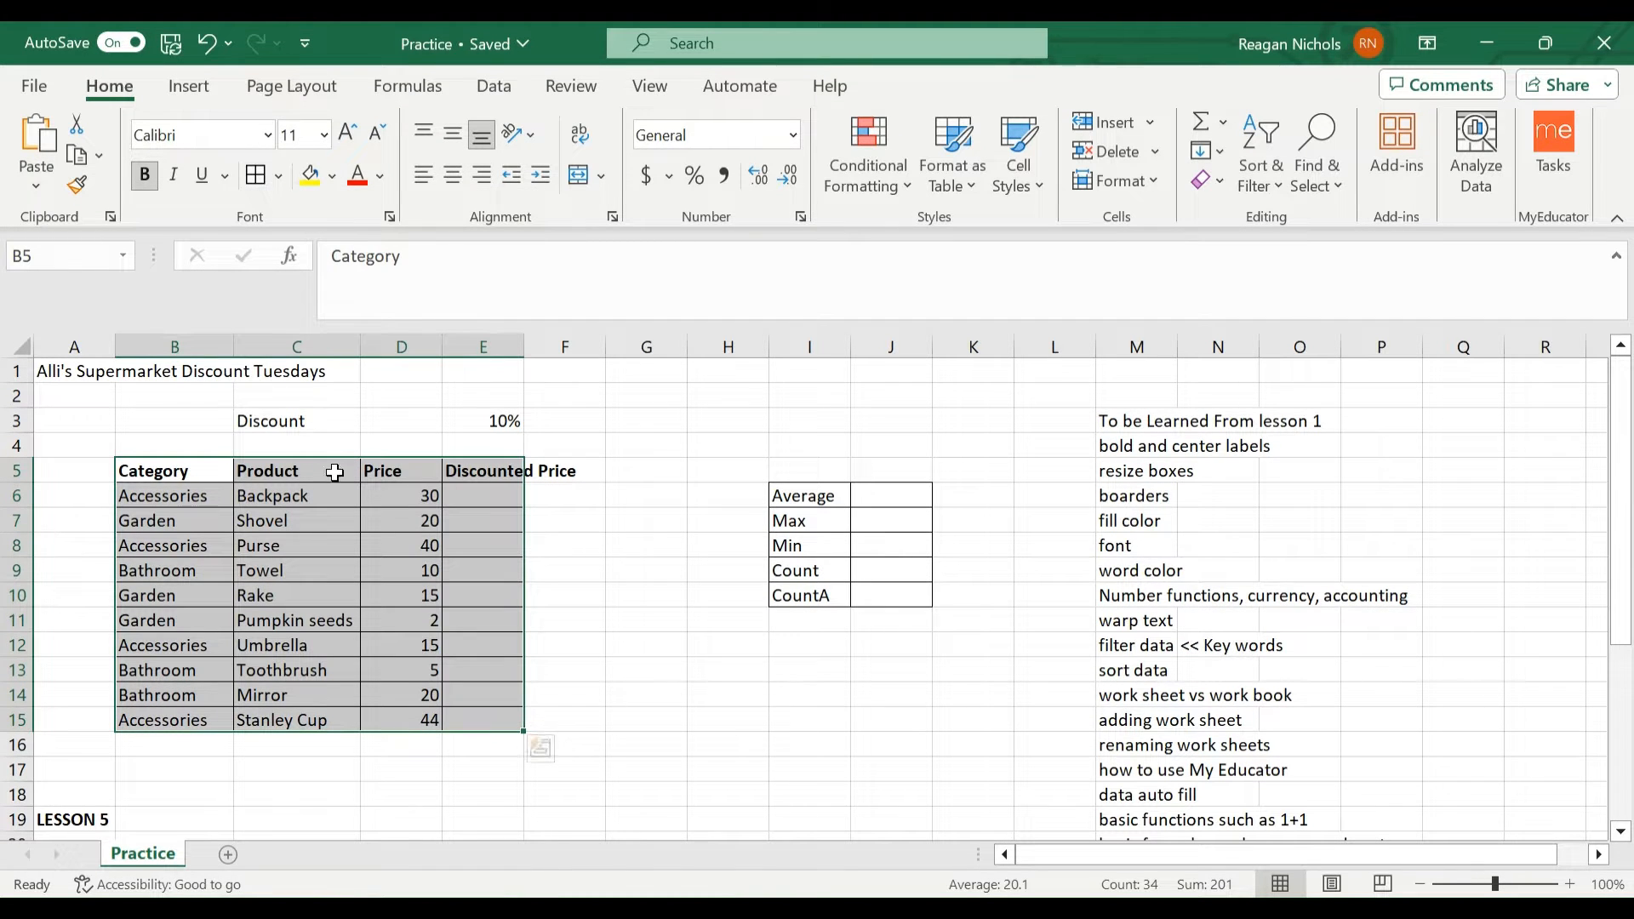
- Add a Thick Bottom Border beneath the table's header row, B5:E5
{"action": "left_click_drag", "start_coordinate": [336, 470], "coordinate": [235, 508]}
{"action": "left_click_drag", "start_coordinate": [153, 470], "coordinate": [479, 471]}
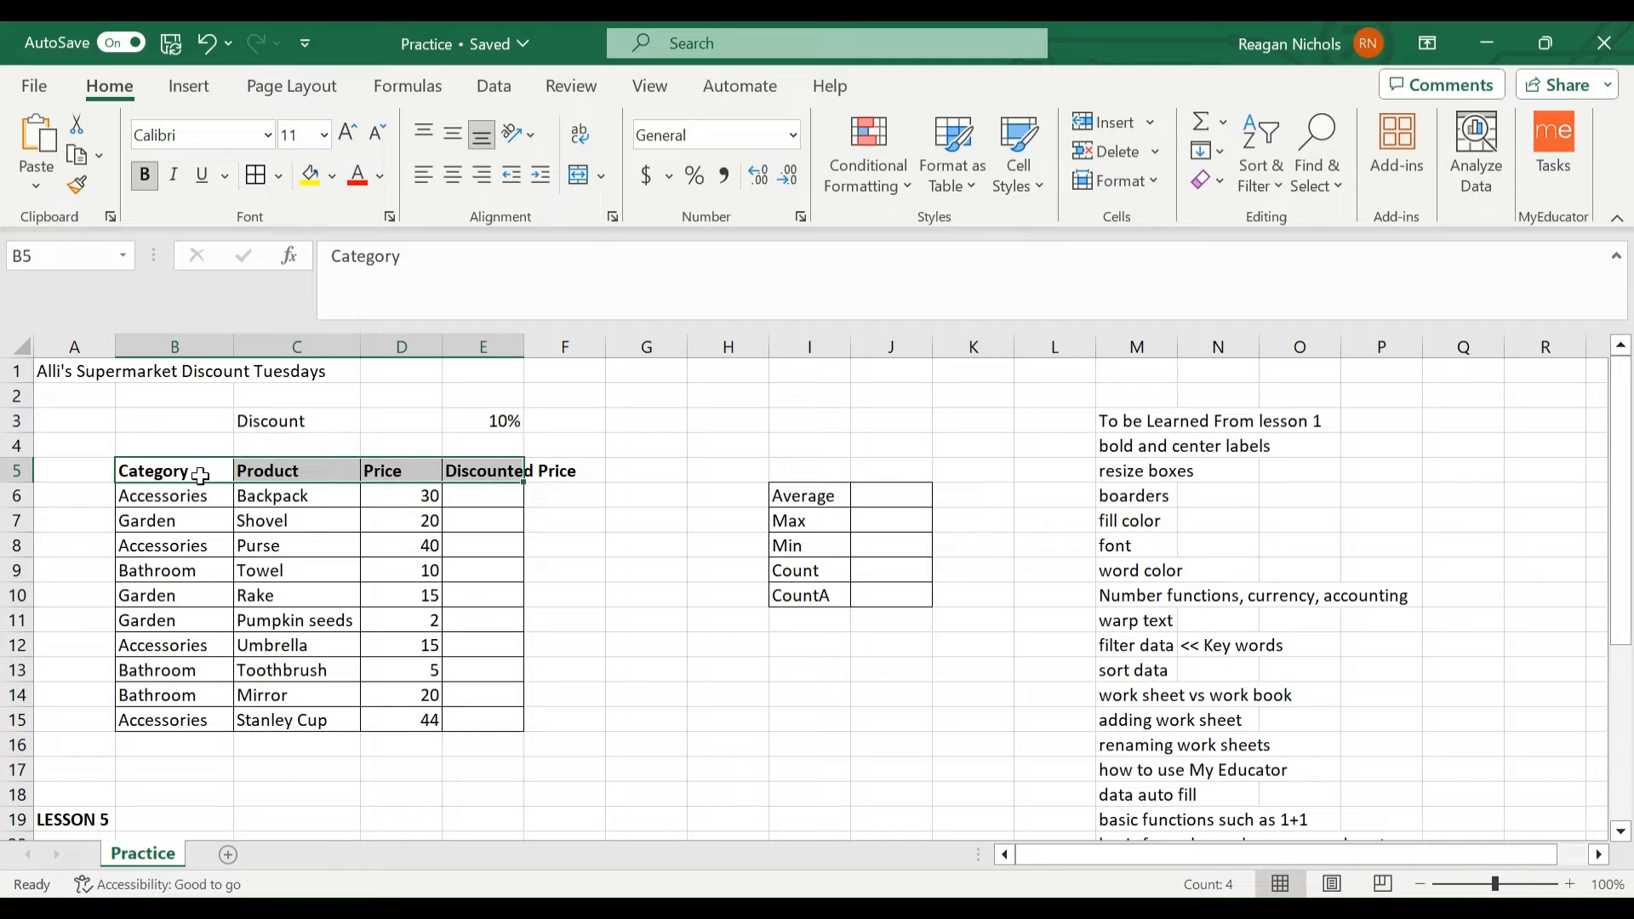
{"action": "left_click", "coordinate": [278, 176]}
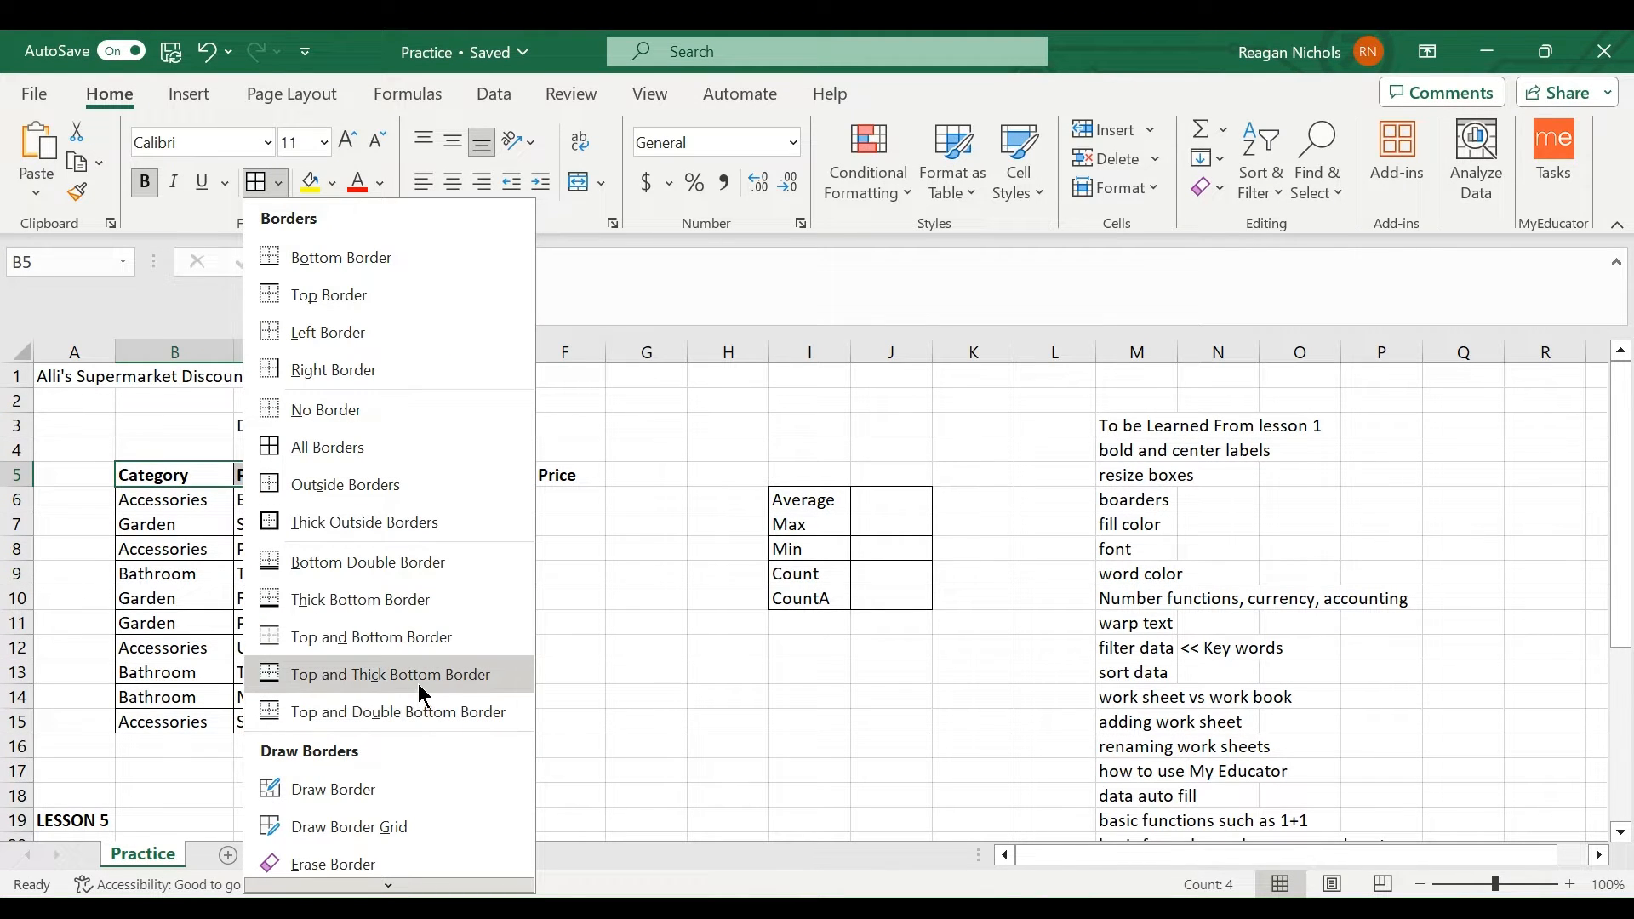
{"action": "left_click", "coordinate": [427, 605]}
{"action": "left_click", "coordinate": [416, 549]}
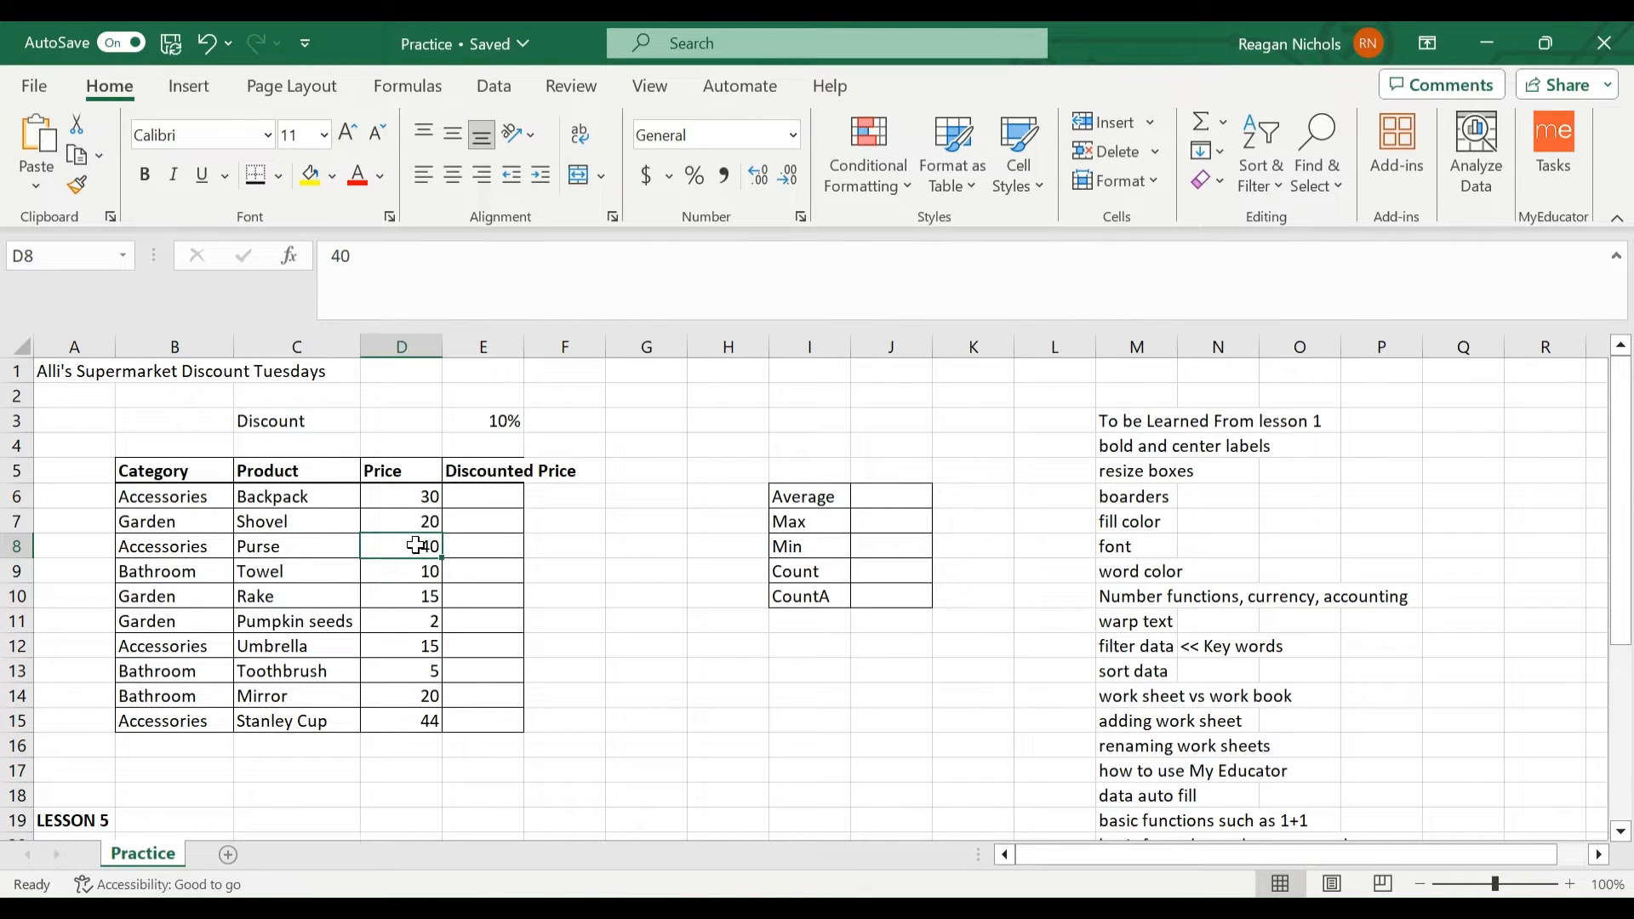
- Apply the Top and Thick Bottom Border style to the header cells B5:E5
{"action": "left_click", "coordinate": [162, 468]}
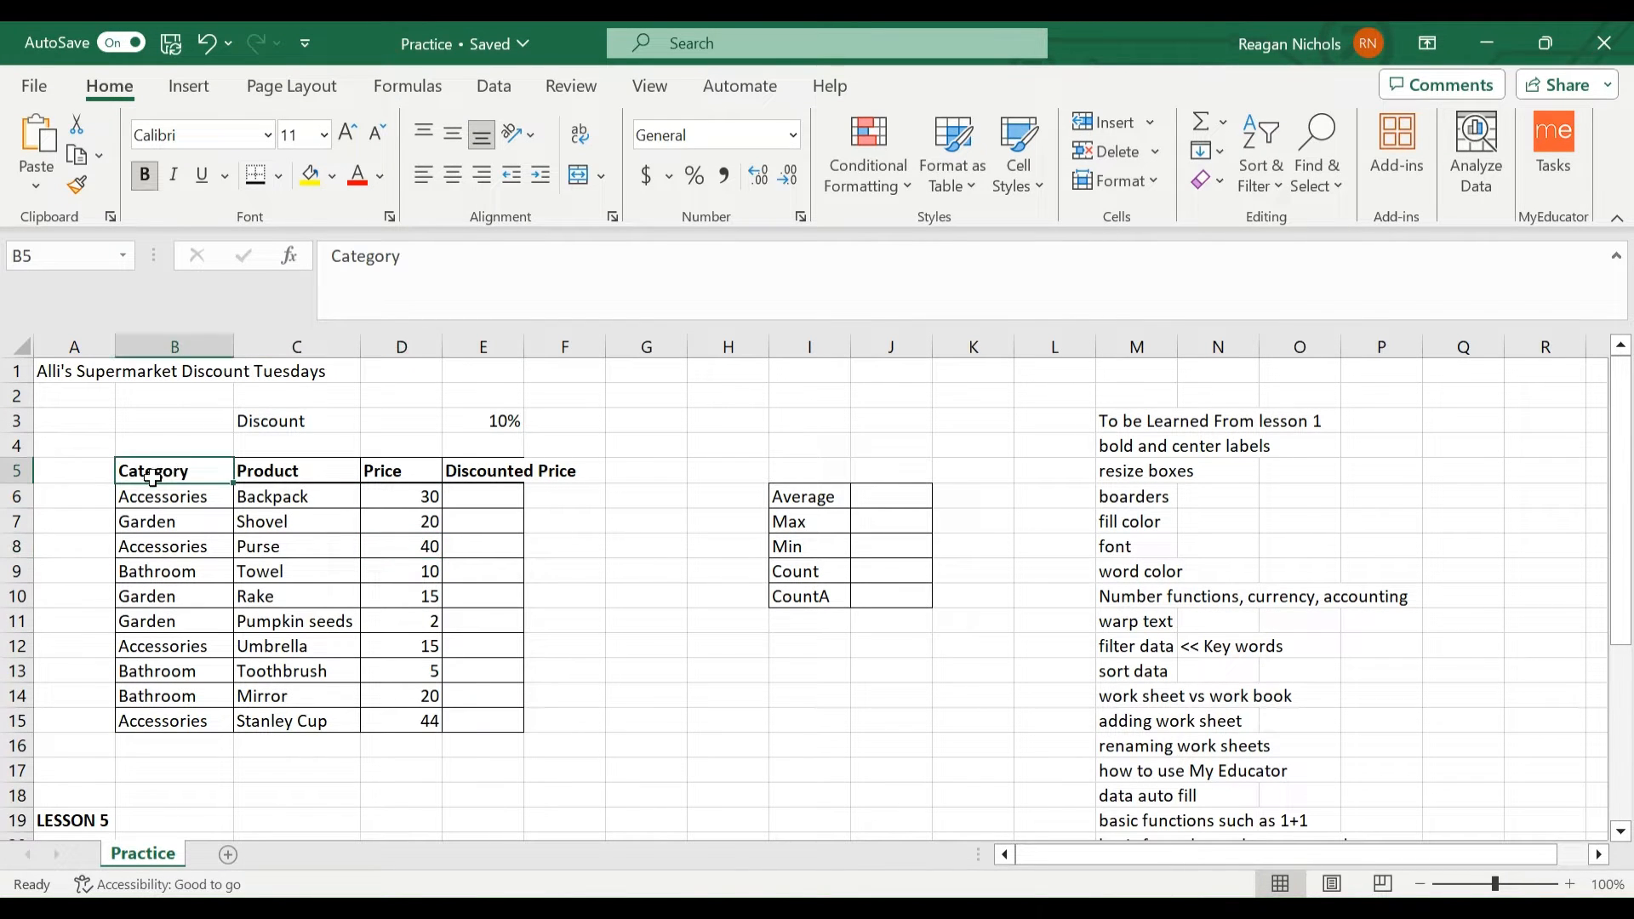
{"action": "left_click_drag", "start_coordinate": [154, 476], "coordinate": [485, 471]}
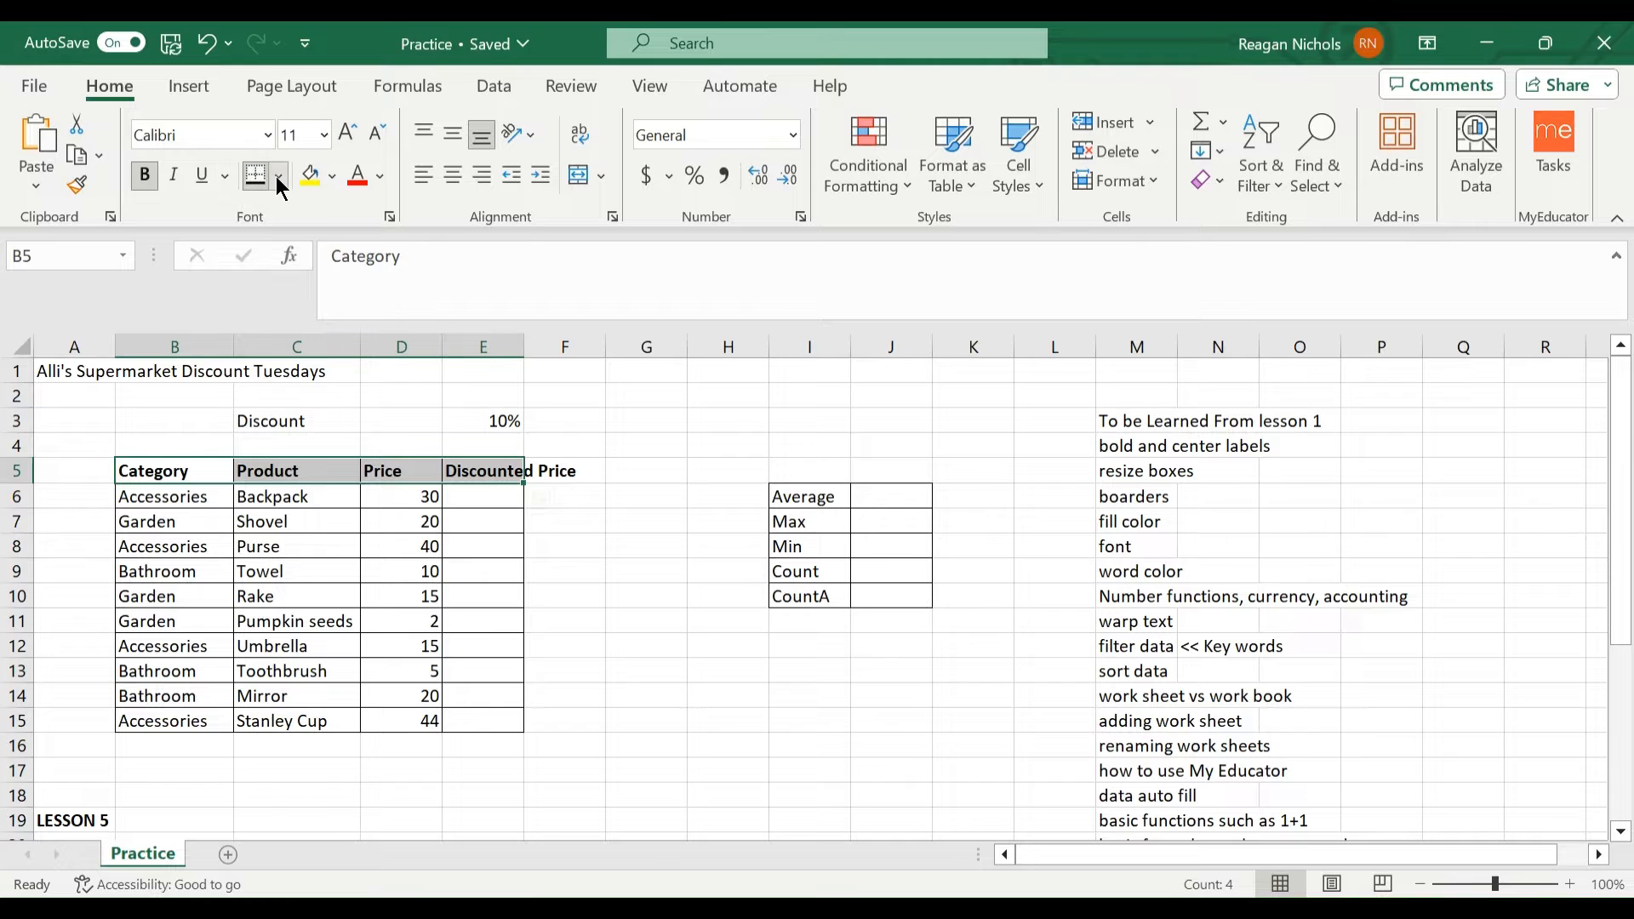
{"action": "left_click", "coordinate": [279, 177]}
{"action": "left_click", "coordinate": [441, 681]}
{"action": "left_click", "coordinate": [392, 609]}
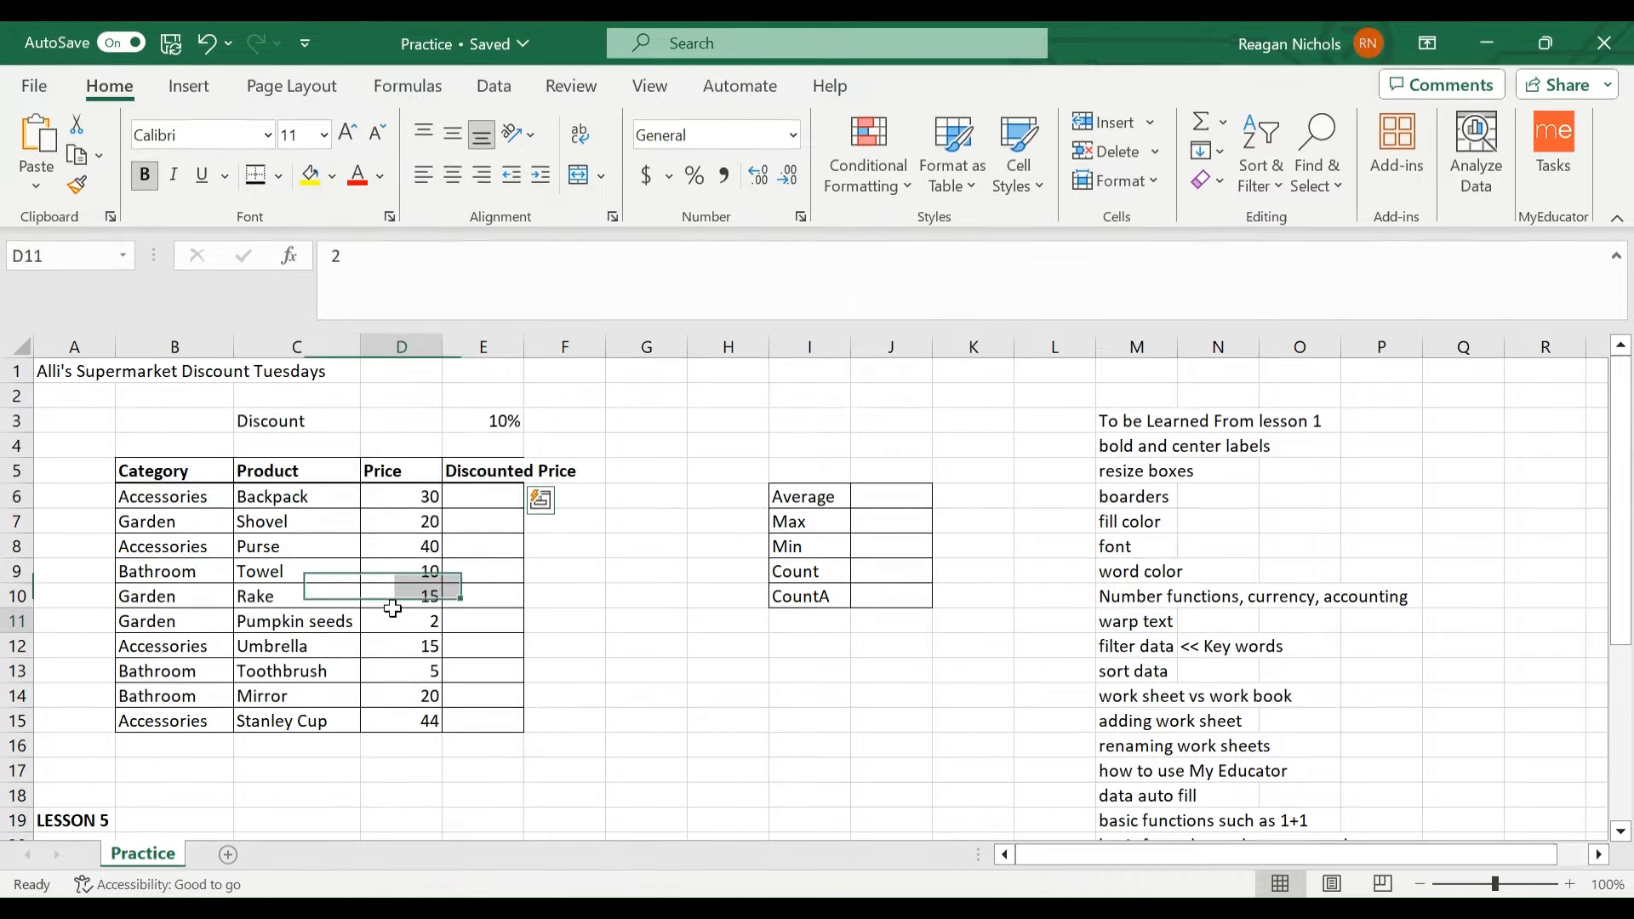
{"action": "left_click", "coordinate": [200, 470]}
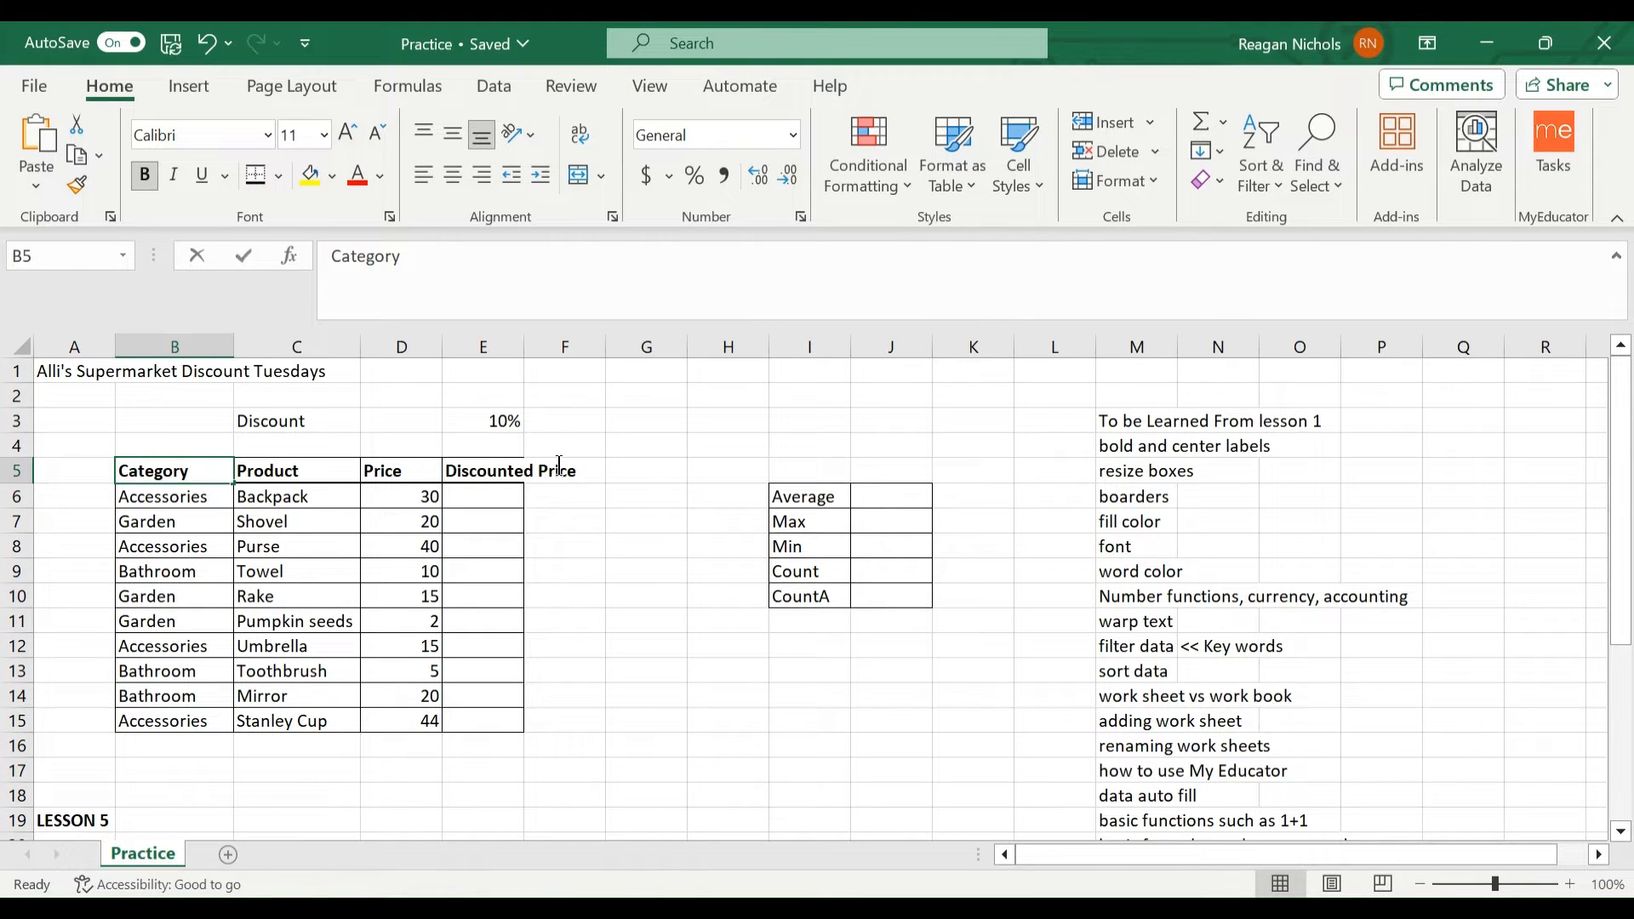
{"action": "left_click", "coordinate": [476, 470]}
{"action": "left_click", "coordinate": [575, 570]}
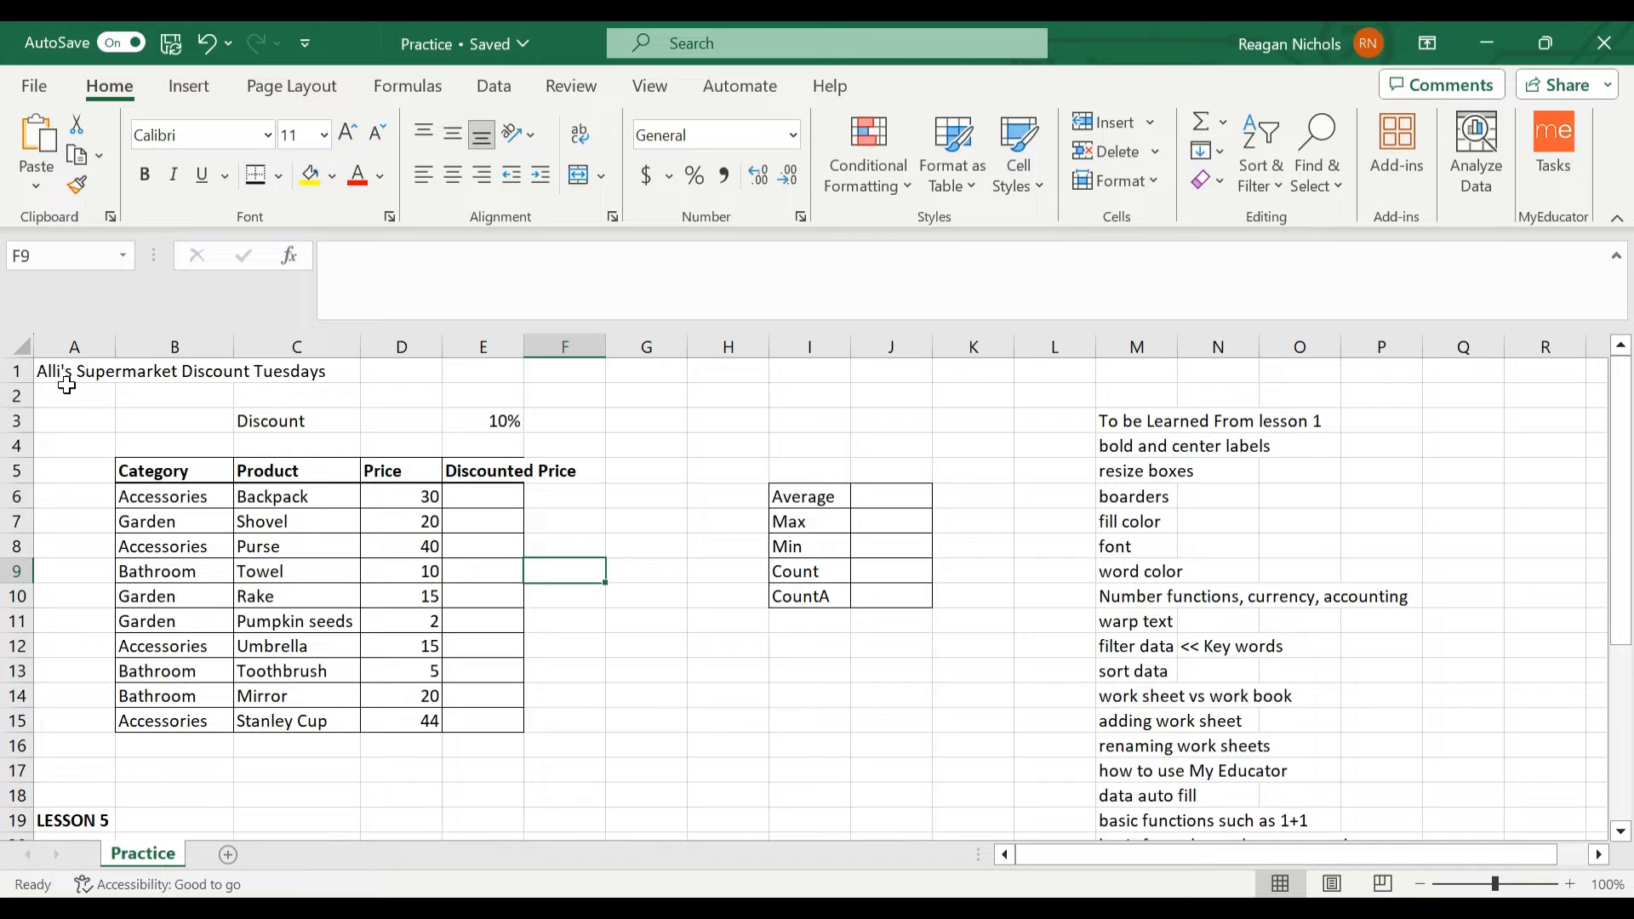
- Select the title cells A1:C1 and open the list of available fonts
{"action": "left_click_drag", "start_coordinate": [69, 380], "coordinate": [270, 375]}
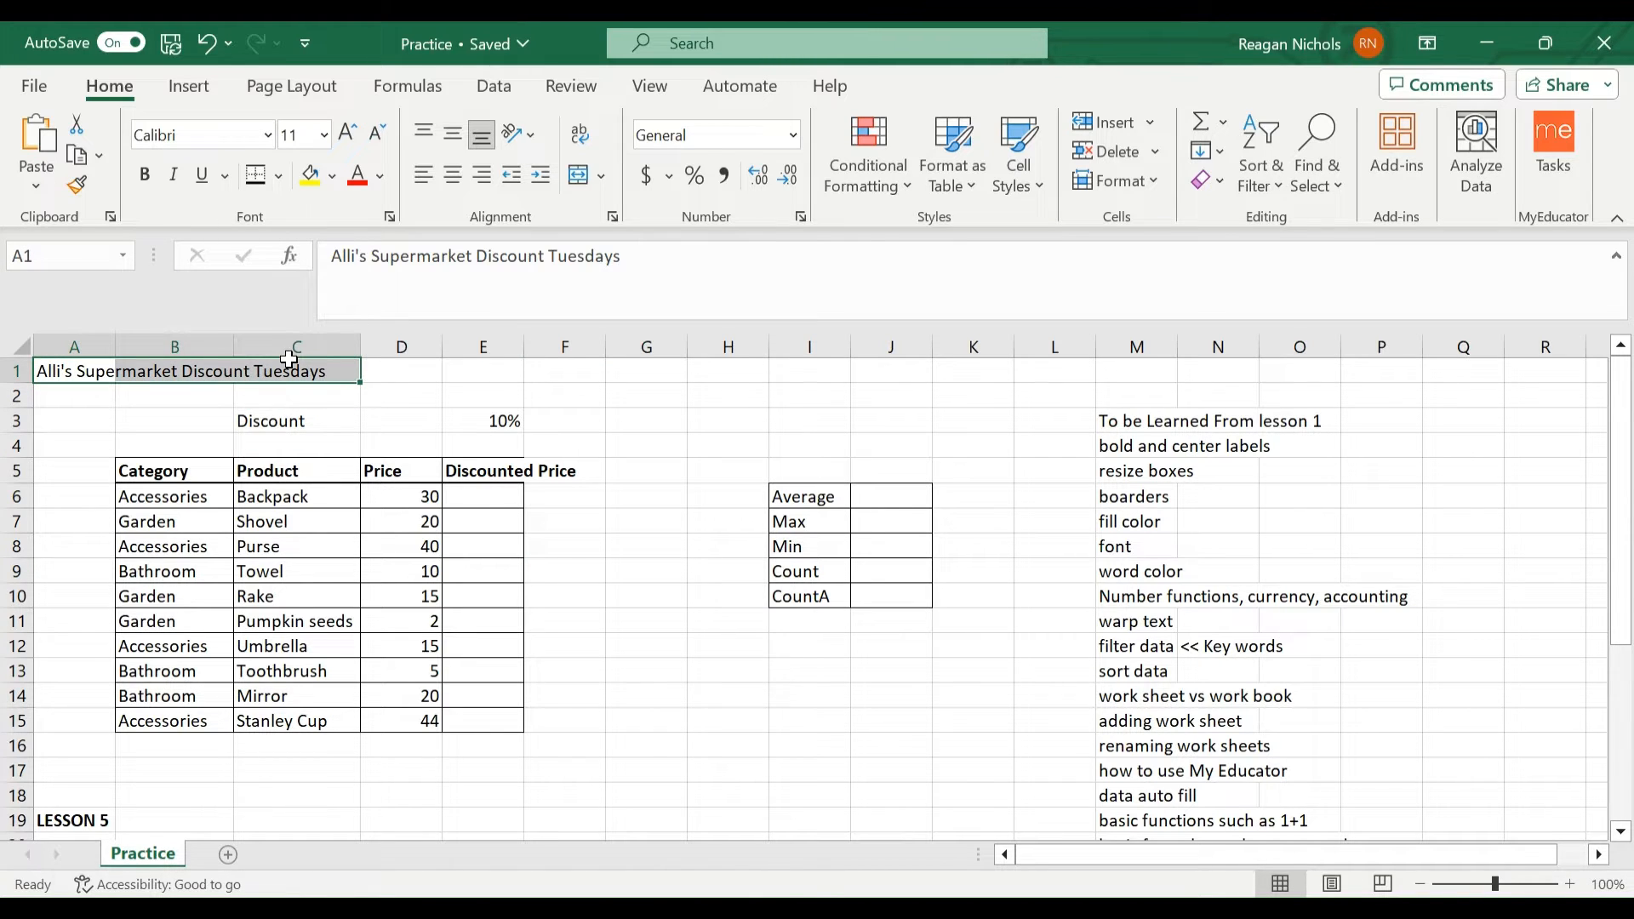
{"action": "left_click", "coordinate": [268, 136]}
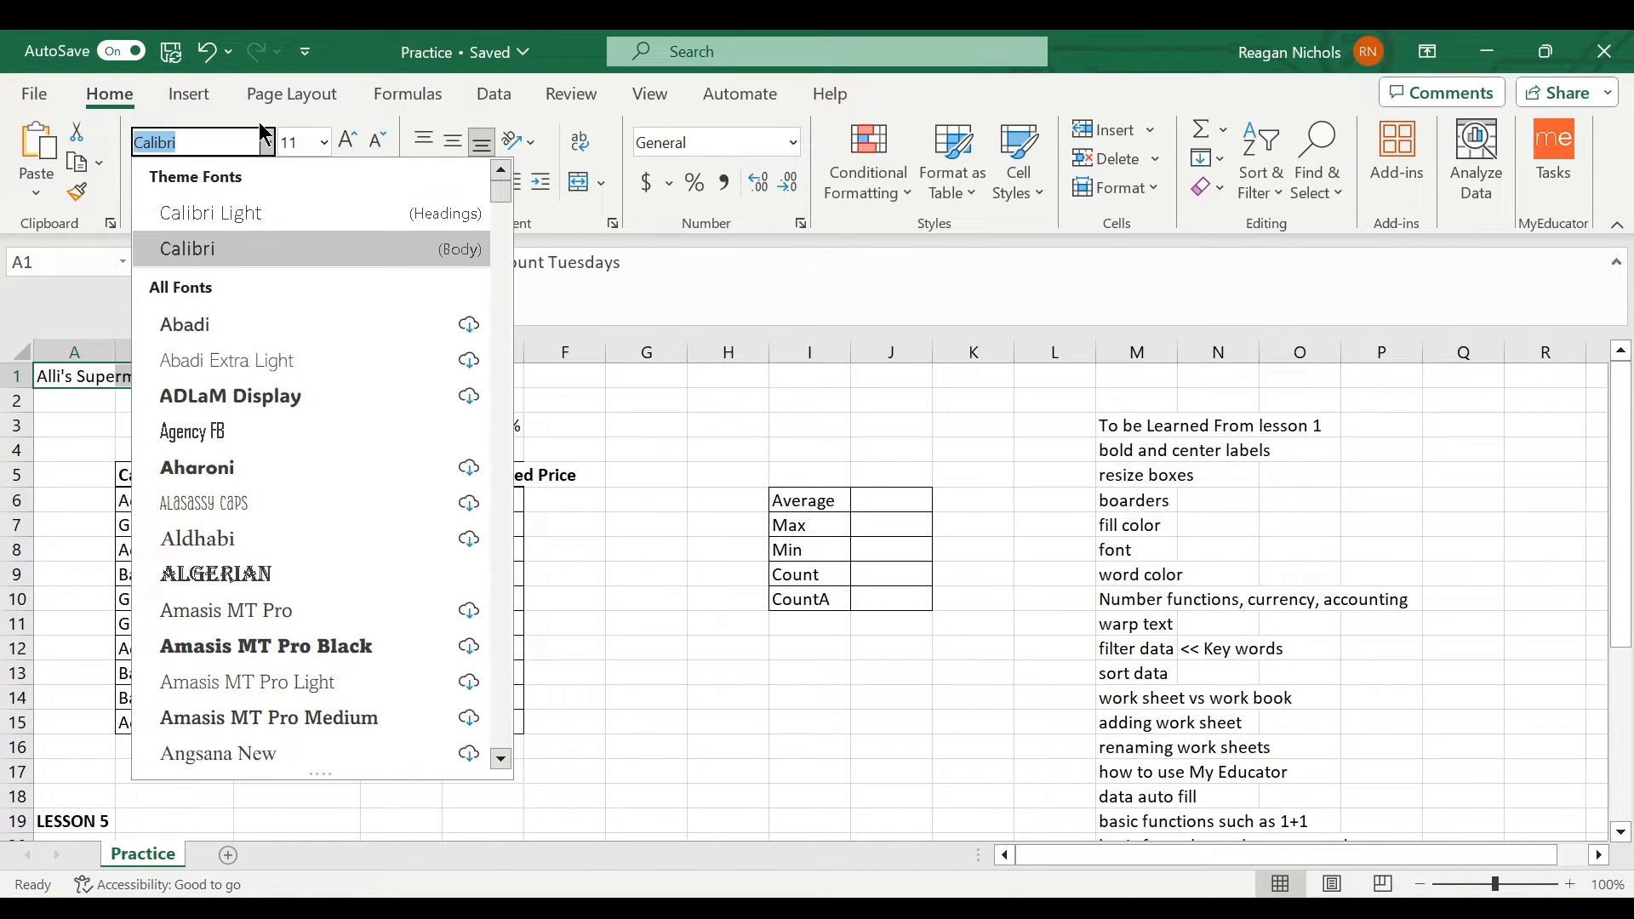
{"action": "type", "text": "Tome"}
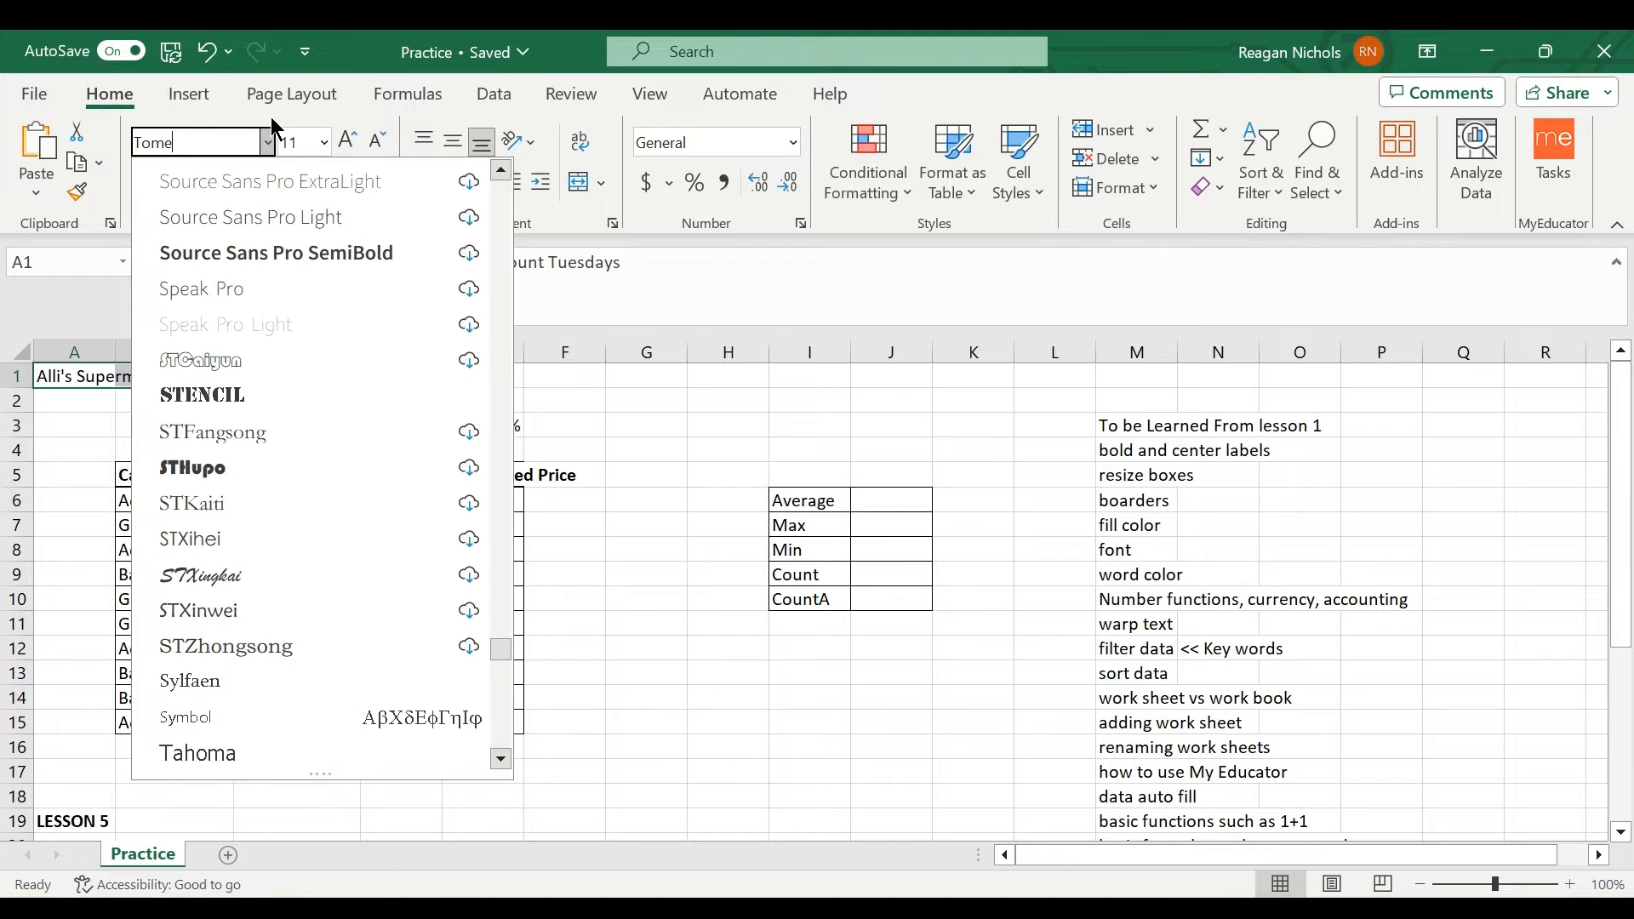
{"action": "type", "text": "imes"}
{"action": "key", "text": "BackSpace"}
{"action": "key", "text": "BackSpace"}
{"action": "key", "text": "BackSpace"}
{"action": "key", "text": "BackSpace"}
{"action": "key", "text": "BackSpace"}
{"action": "key", "text": "BackSpace"}
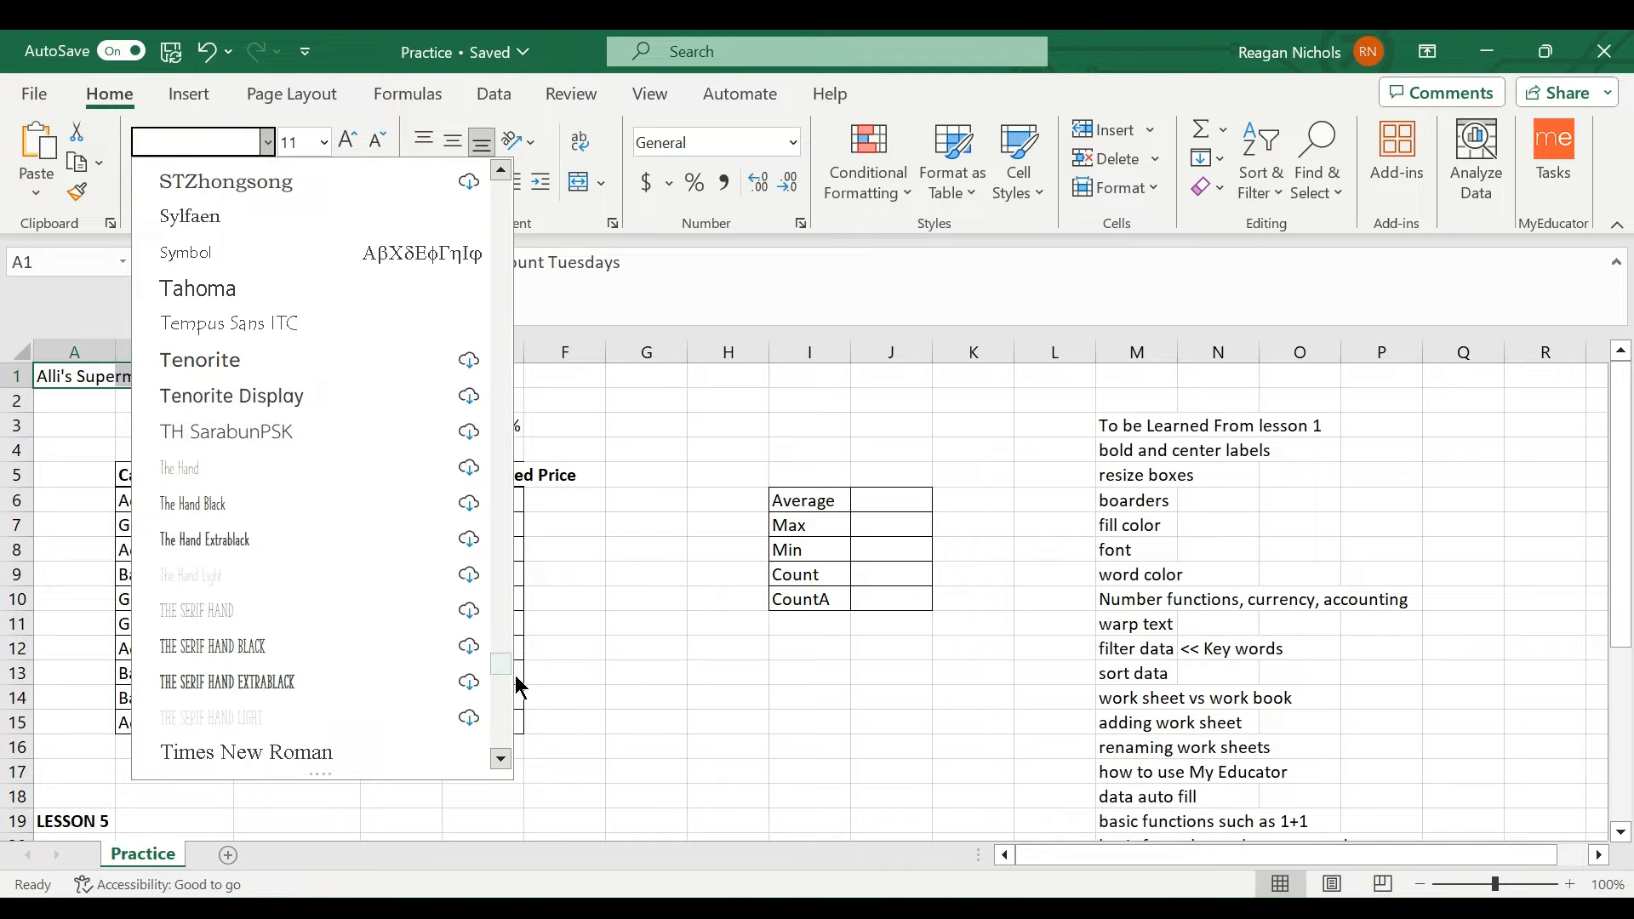
- Apply the Forte font to the sheet title in A1:C1
{"action": "left_click_drag", "start_coordinate": [509, 670], "coordinate": [507, 361]}
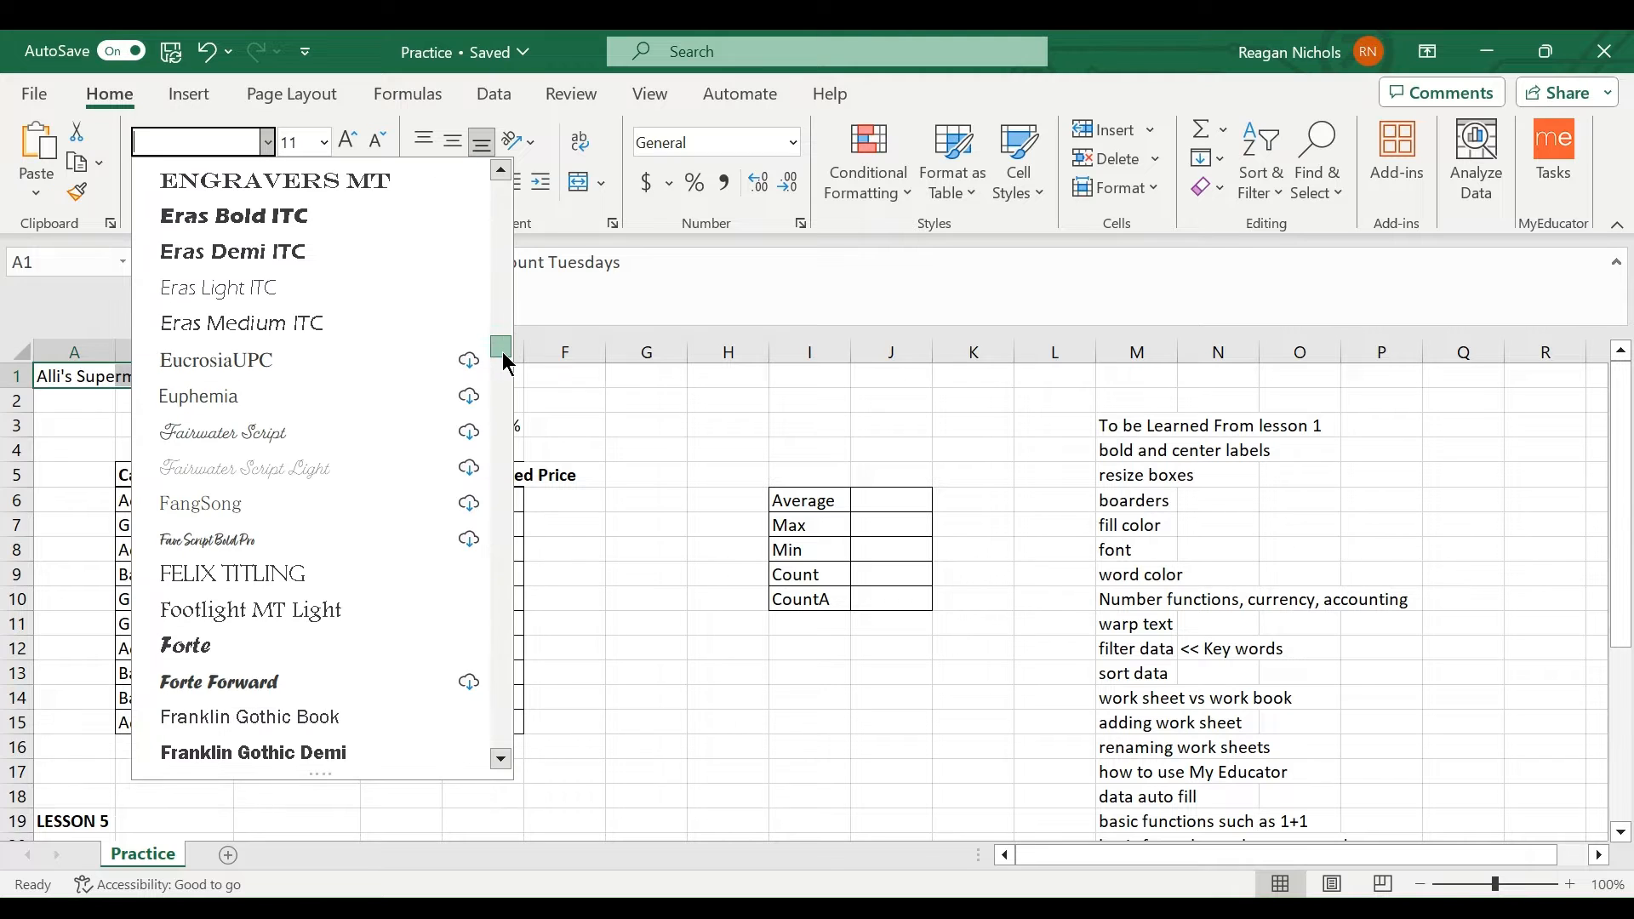
{"action": "left_click", "coordinate": [157, 646]}
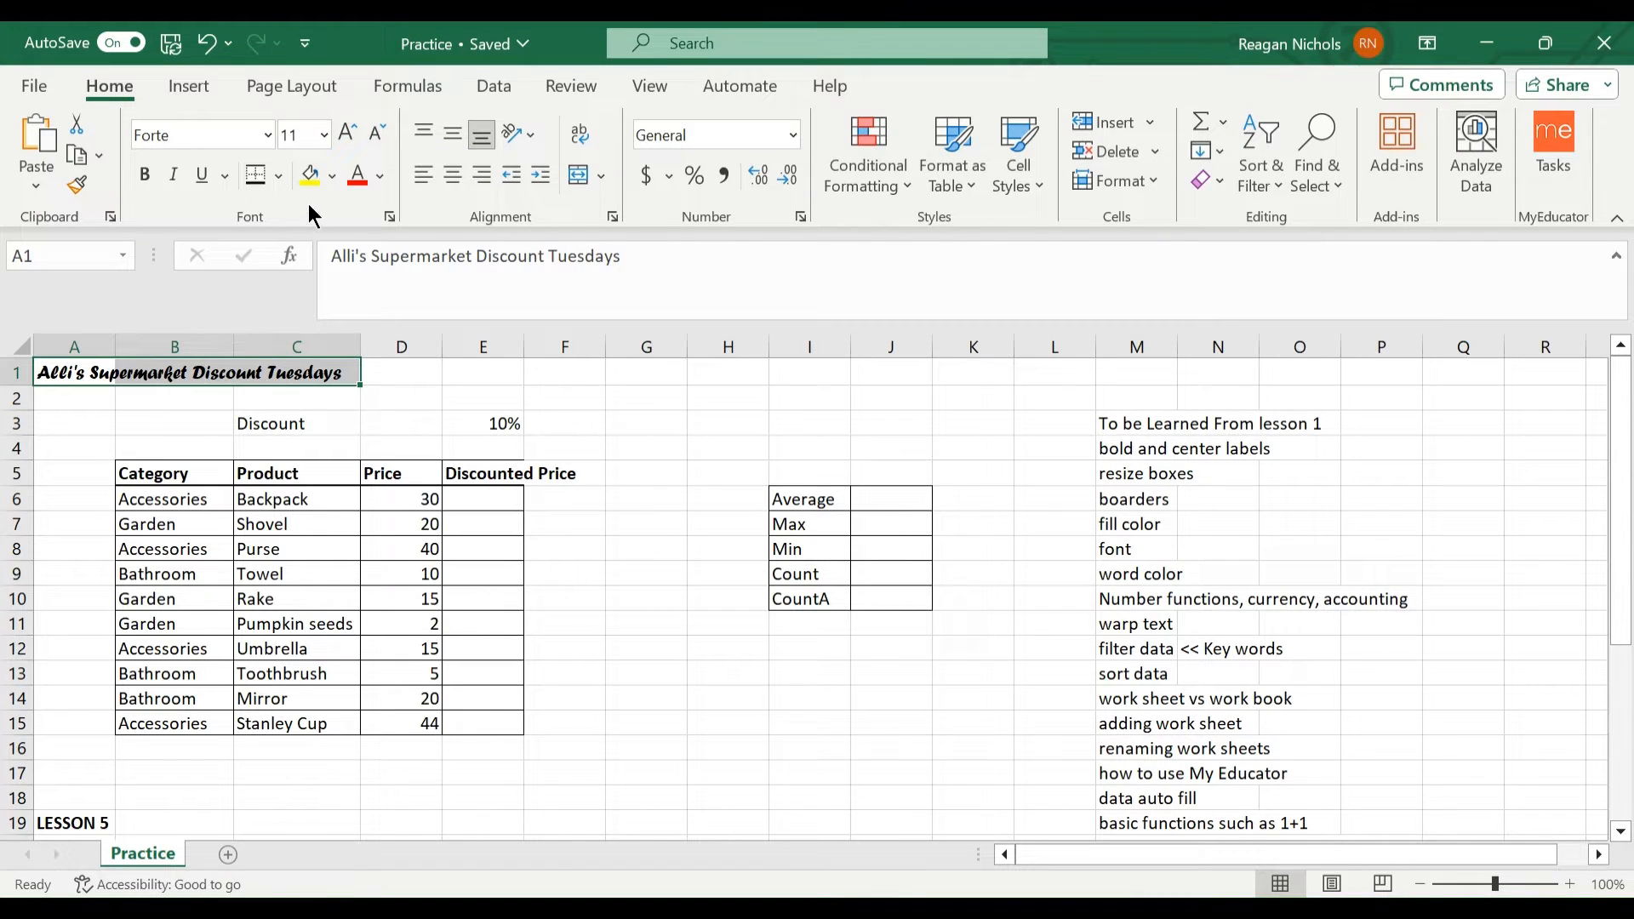
- Set the sheet title's font size to 24 and fill cells A1:C1 with standard light blue
{"action": "left_click", "coordinate": [316, 135]}
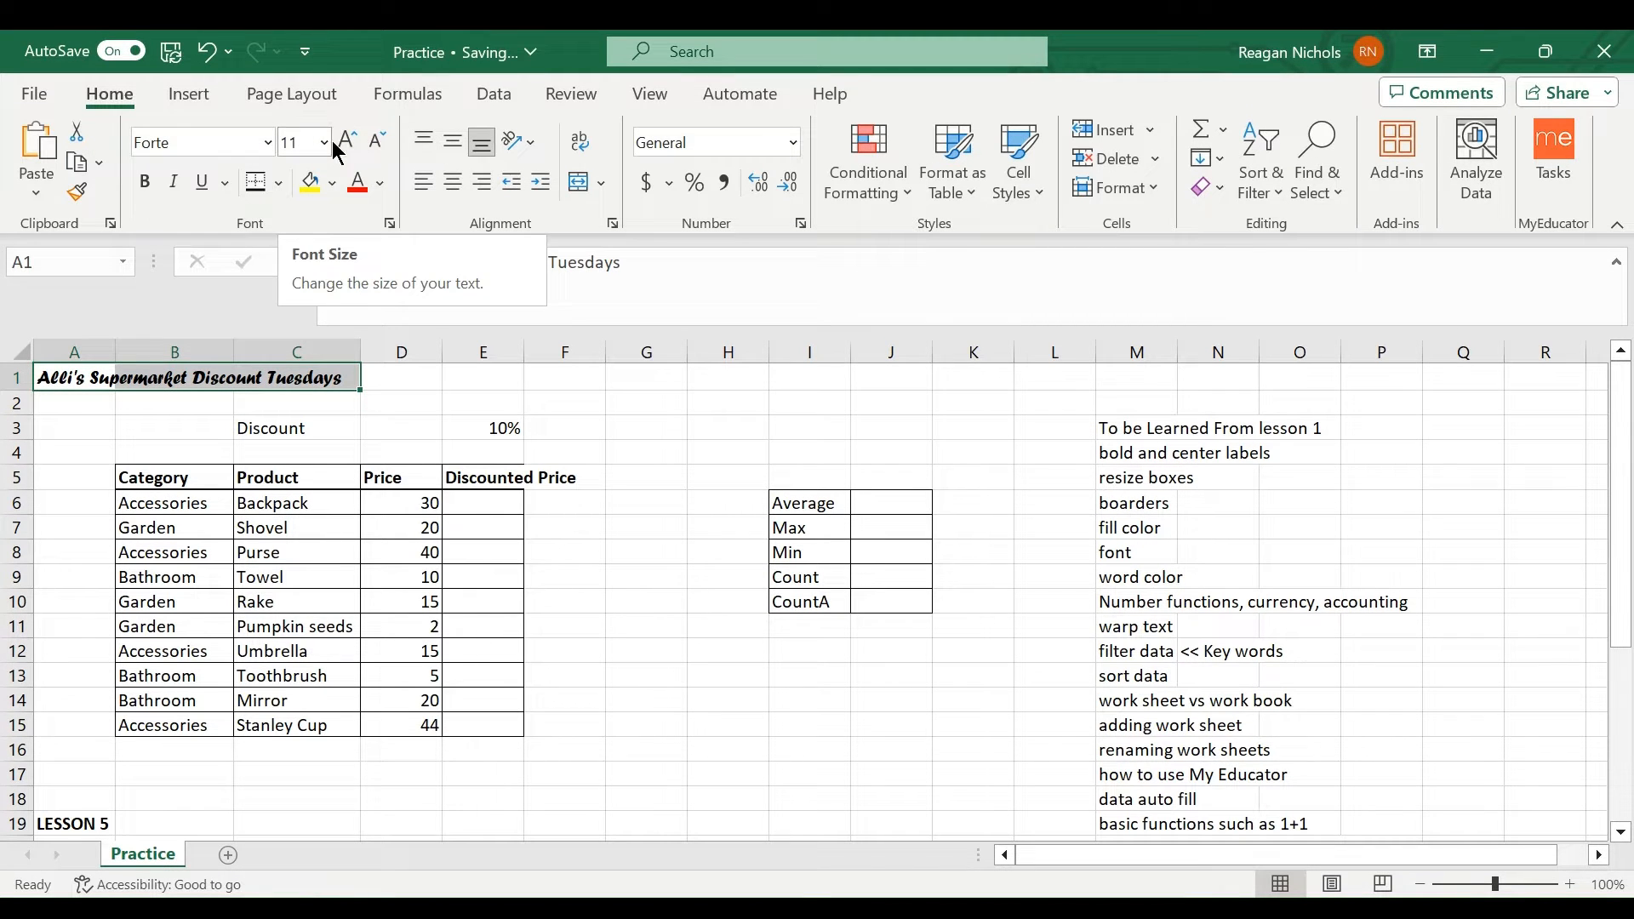
{"action": "type", "text": "24"}
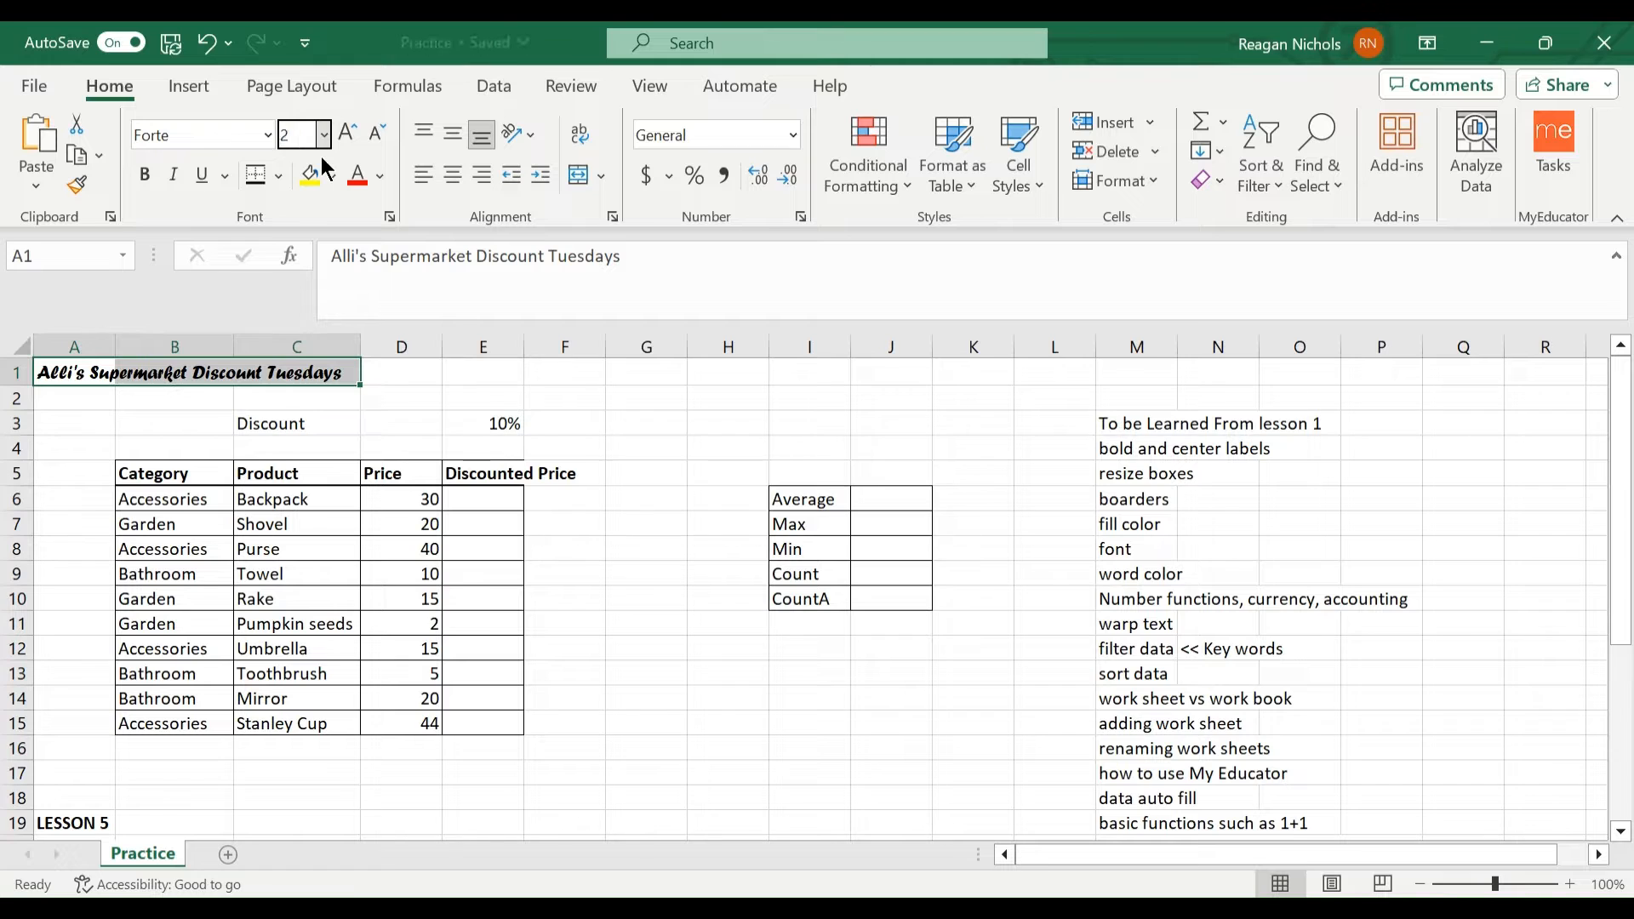
{"action": "key", "text": "Return"}
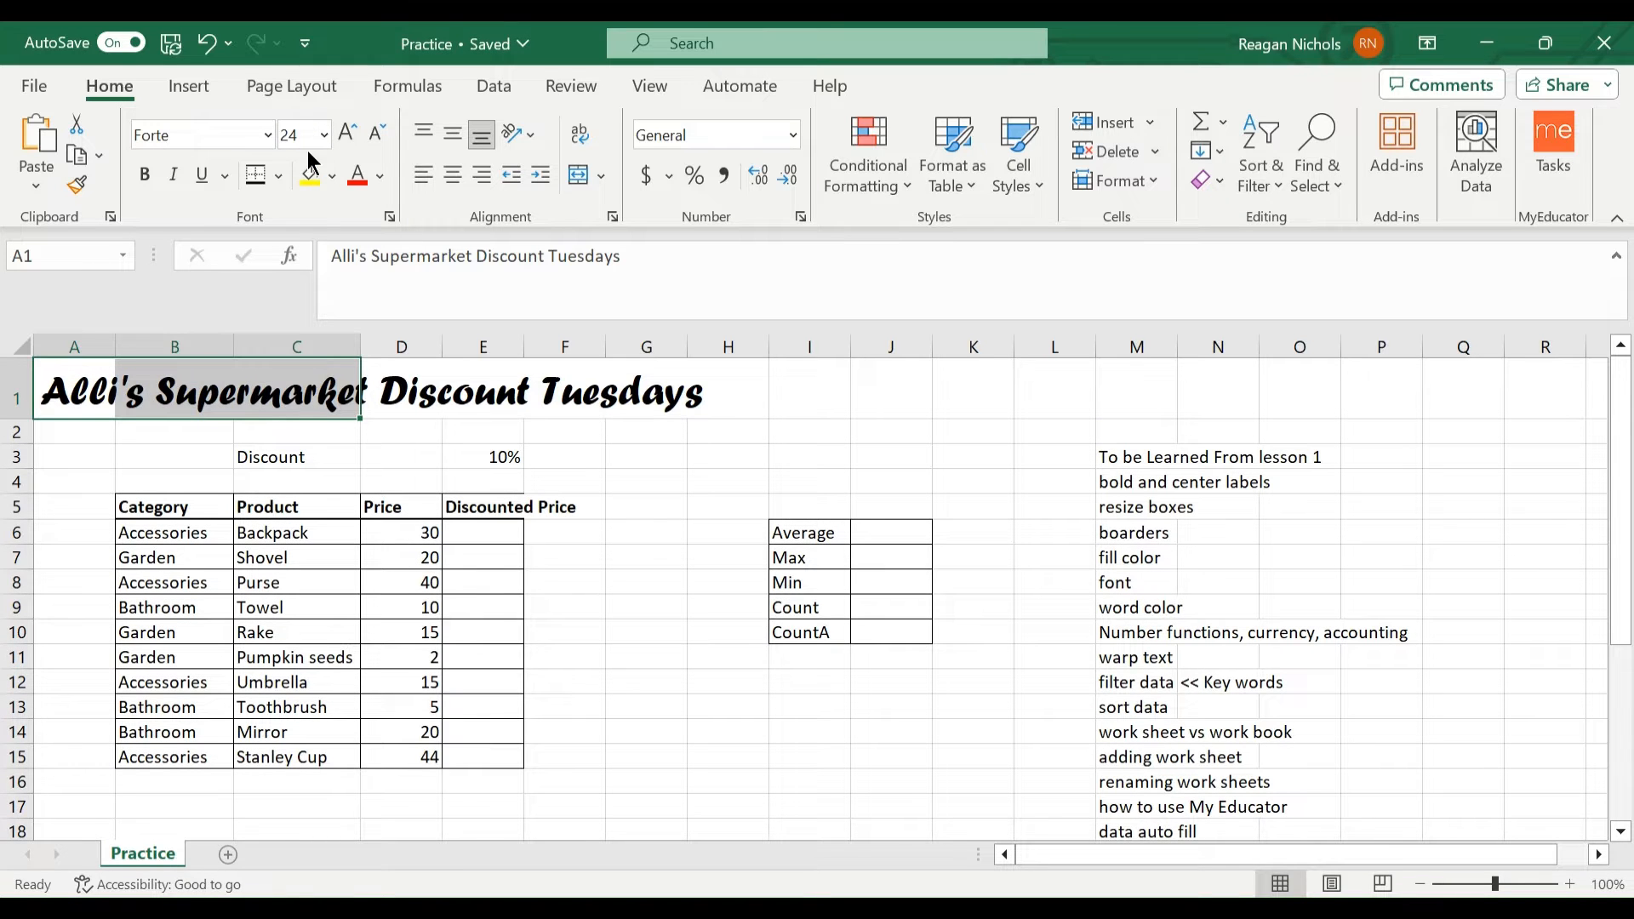
{"action": "left_click", "coordinate": [328, 188]}
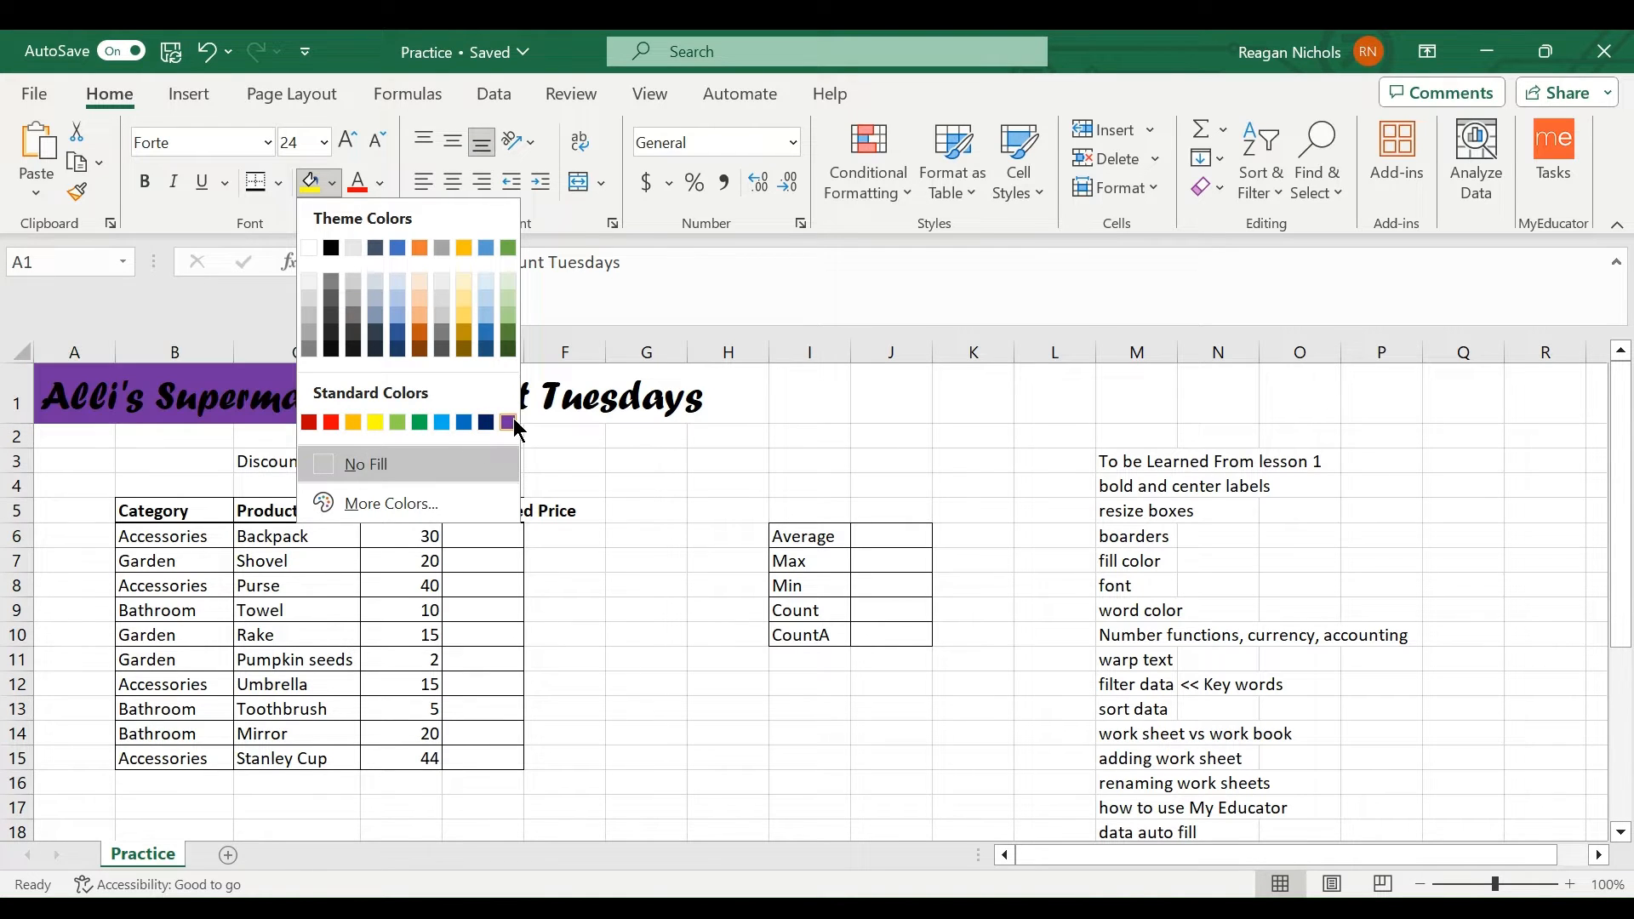
{"action": "left_click", "coordinate": [441, 422]}
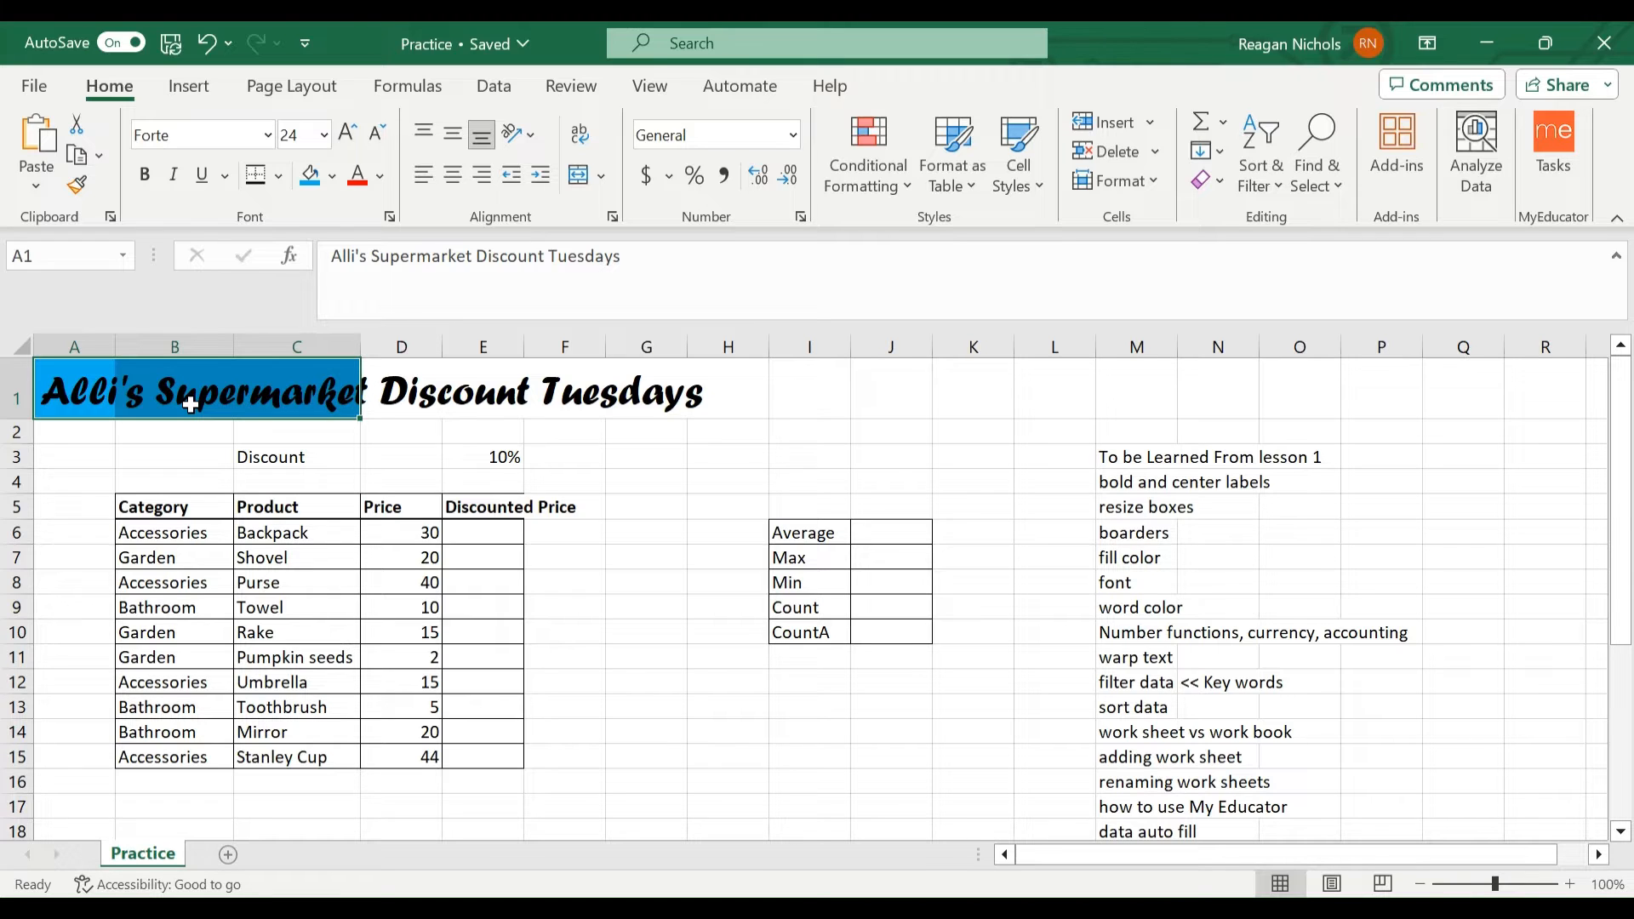
- Apply the light blue fill again to cell A1 alone
{"action": "left_click", "coordinate": [93, 387]}
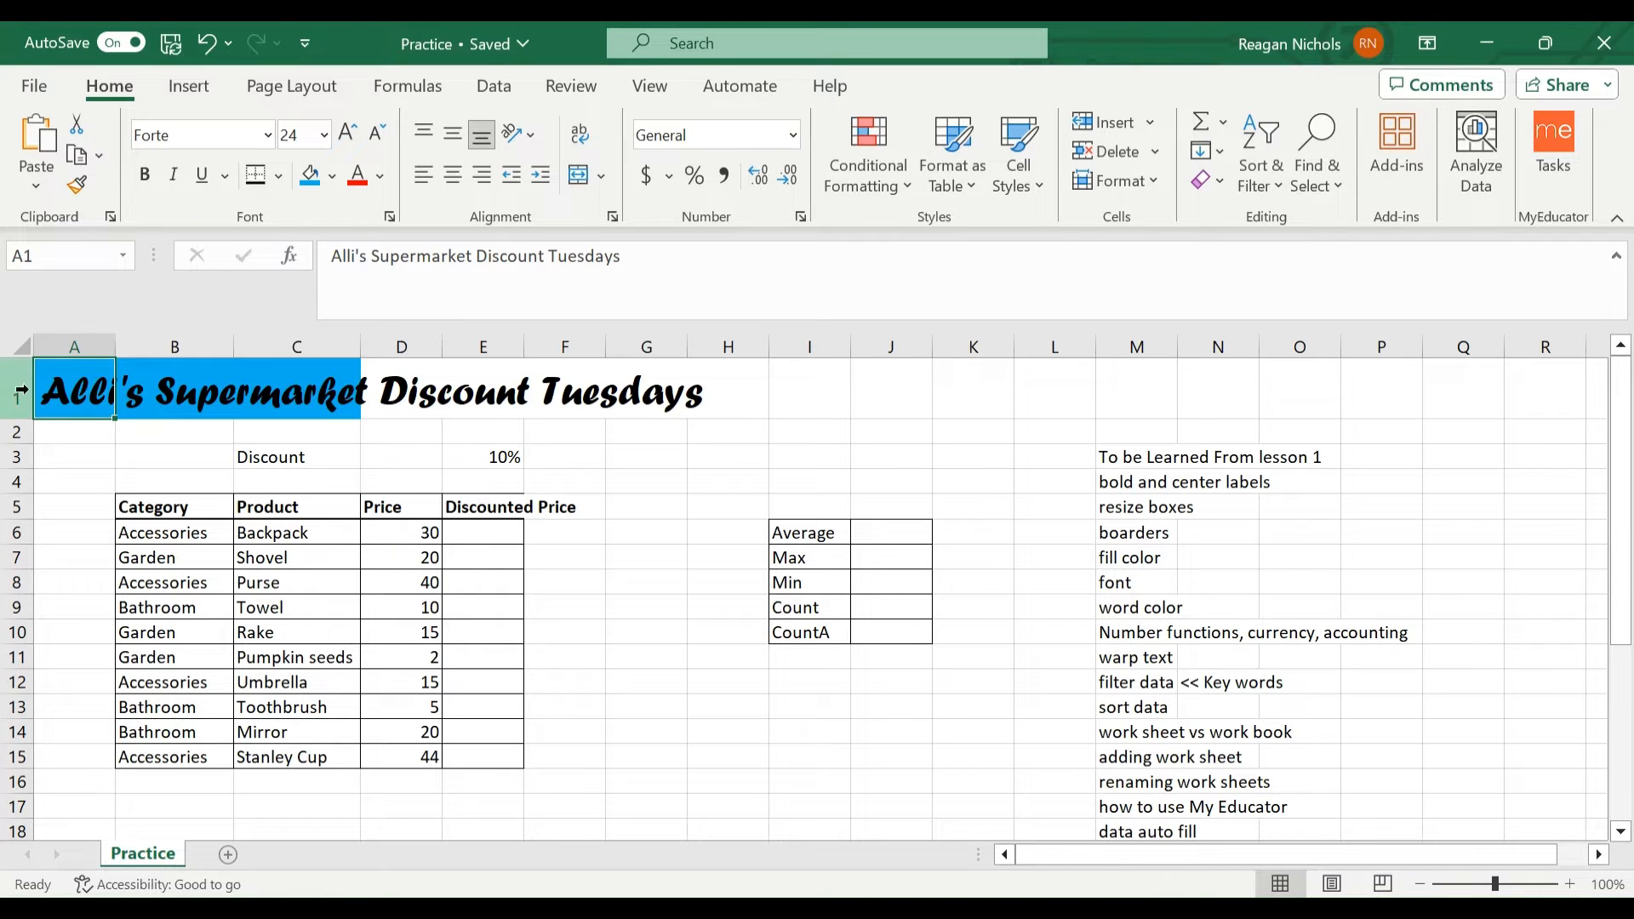
{"action": "left_click", "coordinate": [183, 366]}
{"action": "left_click", "coordinate": [258, 366]}
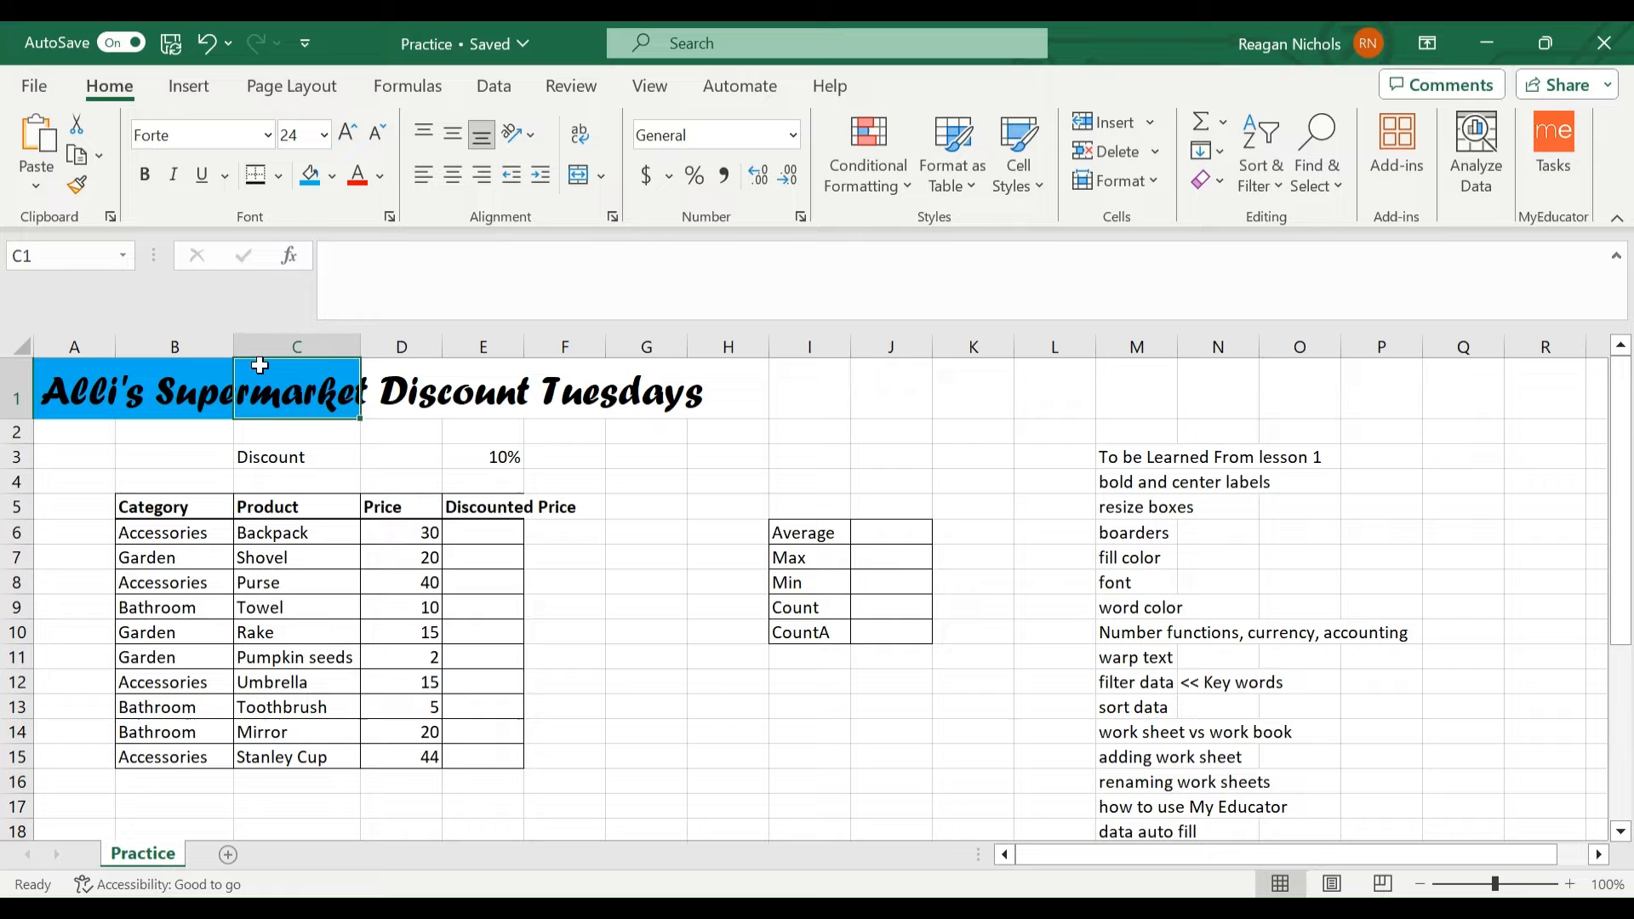
{"action": "left_click", "coordinate": [84, 367]}
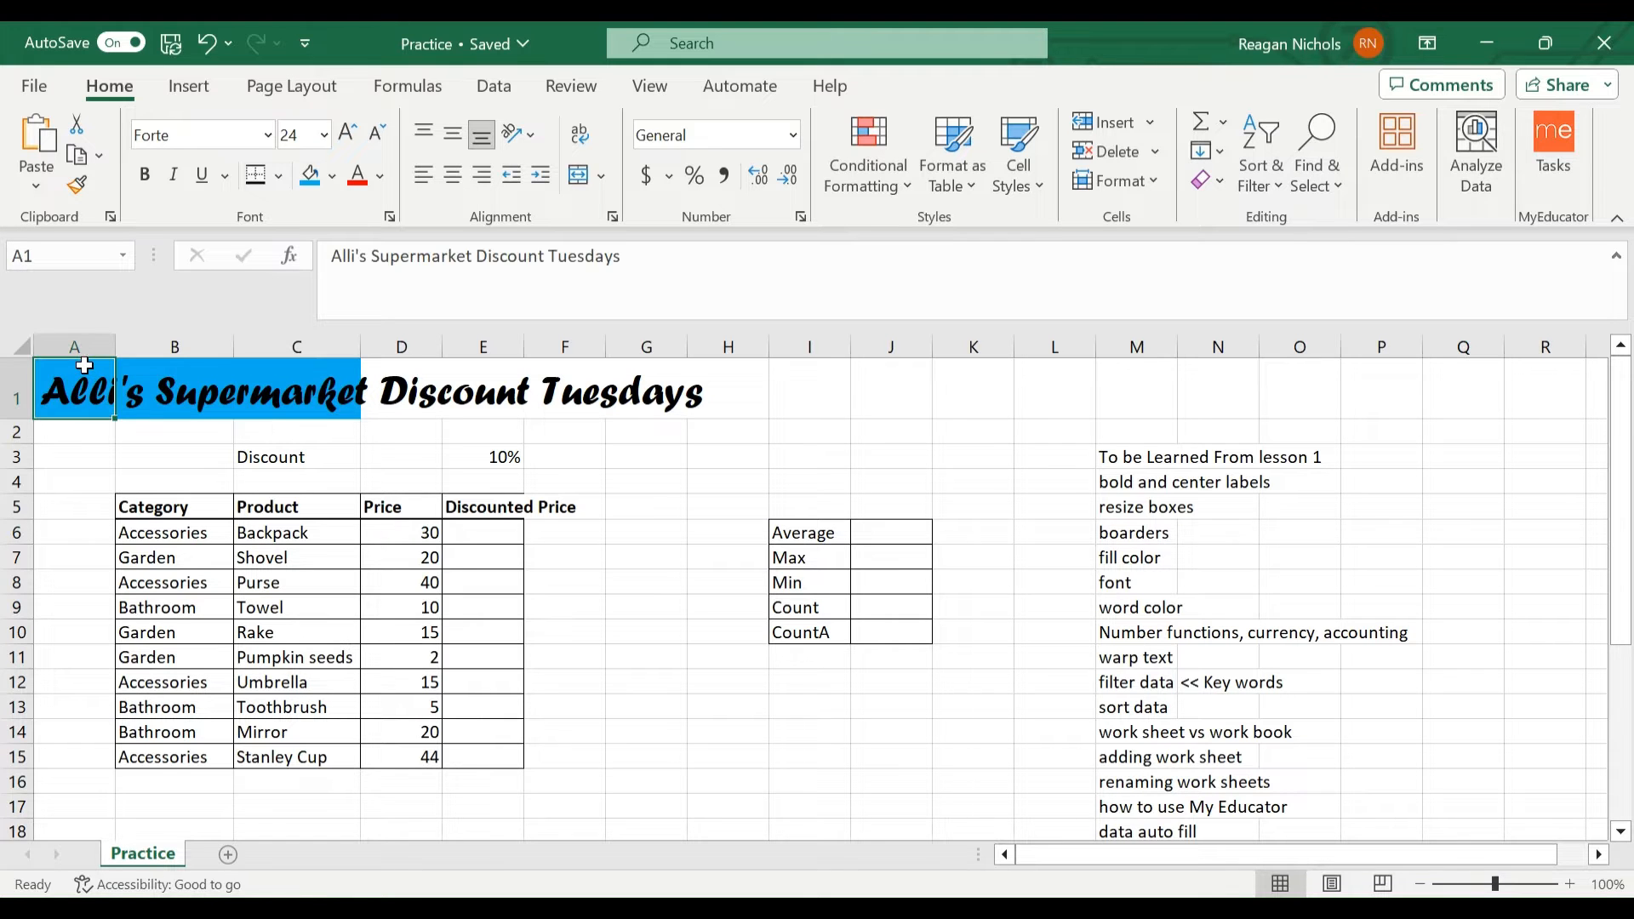
{"action": "left_click", "coordinate": [331, 175]}
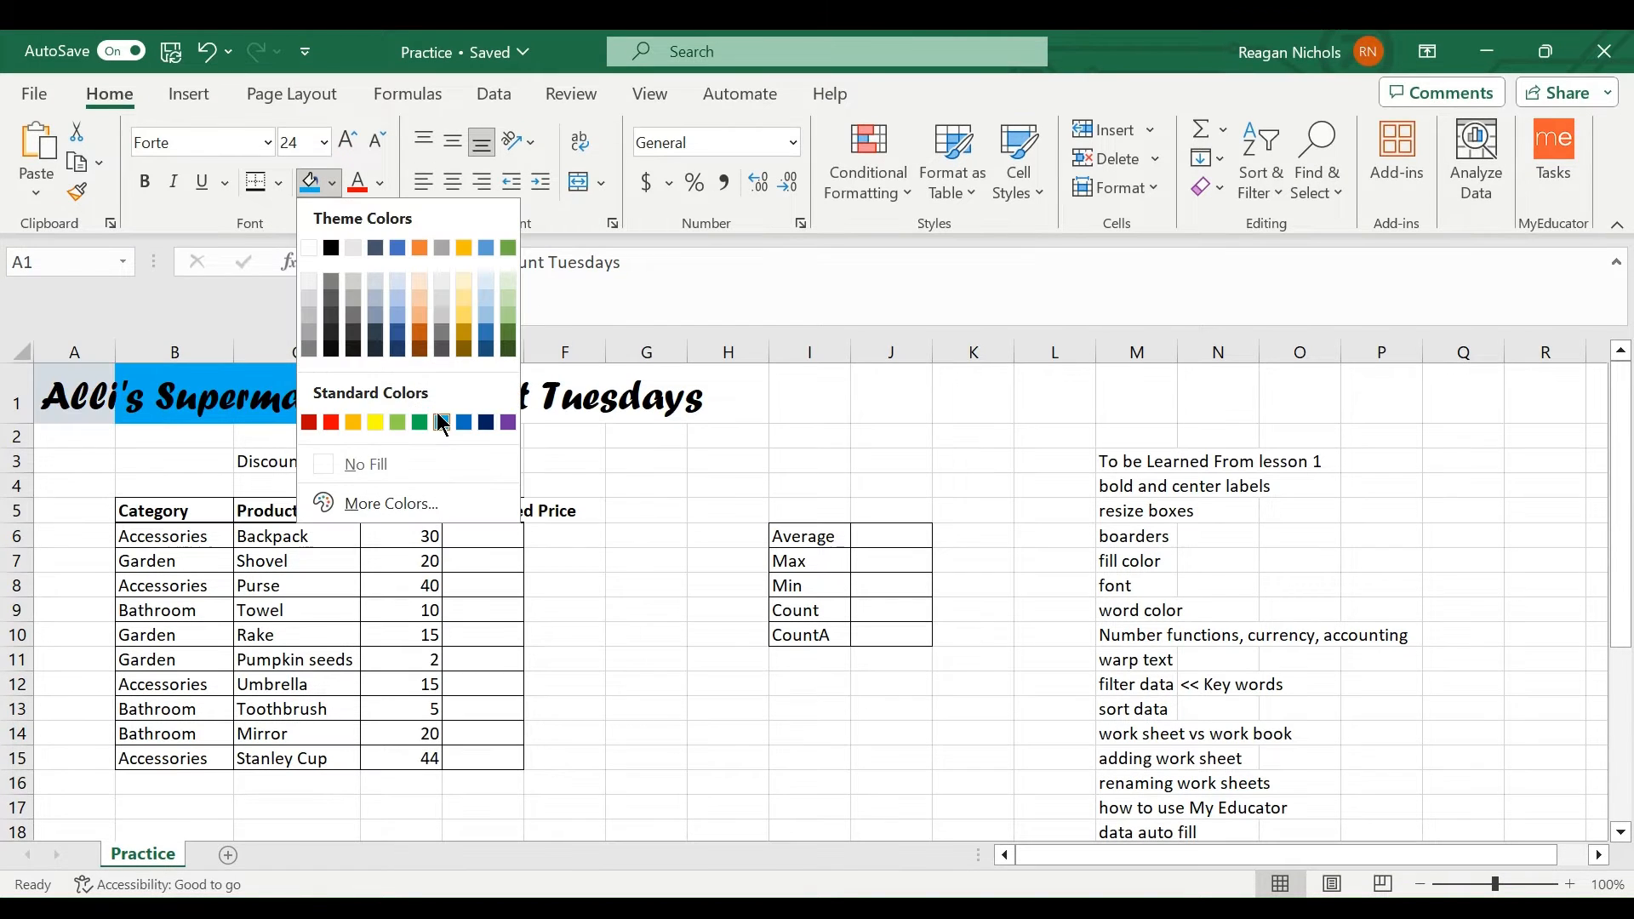
{"action": "left_click", "coordinate": [443, 423]}
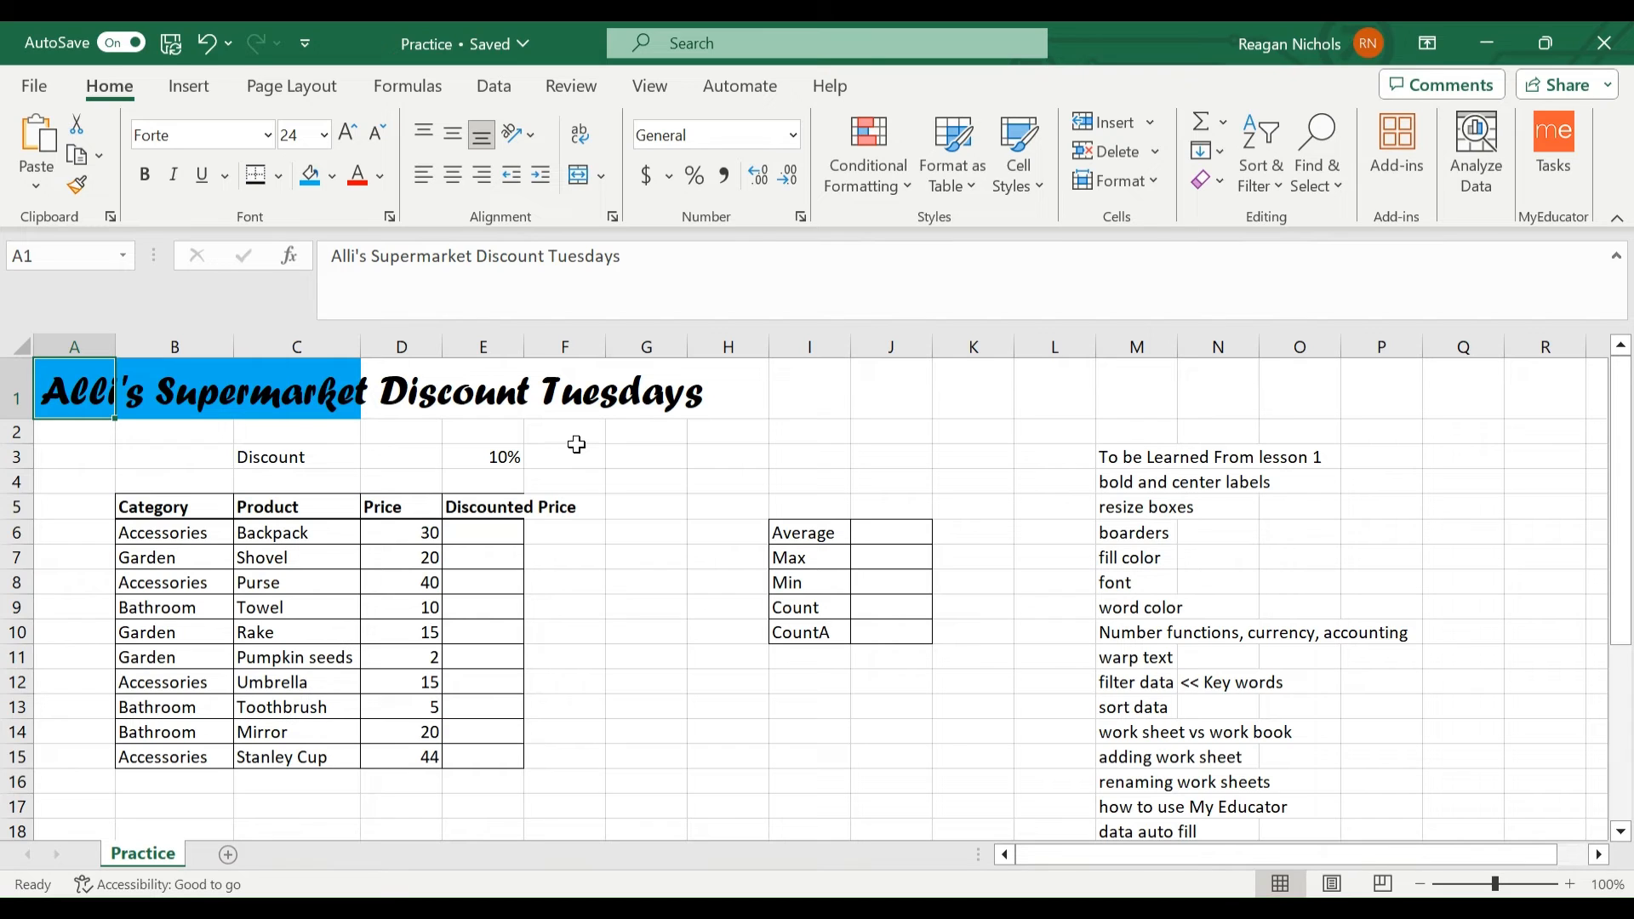
- Select the entire title text inside cell A1 and change its font color to white
{"action": "left_click", "coordinate": [577, 444]}
{"action": "left_click", "coordinate": [109, 373]}
{"action": "left_click", "coordinate": [633, 376]}
{"action": "left_click_drag", "start_coordinate": [100, 371], "coordinate": [593, 372]}
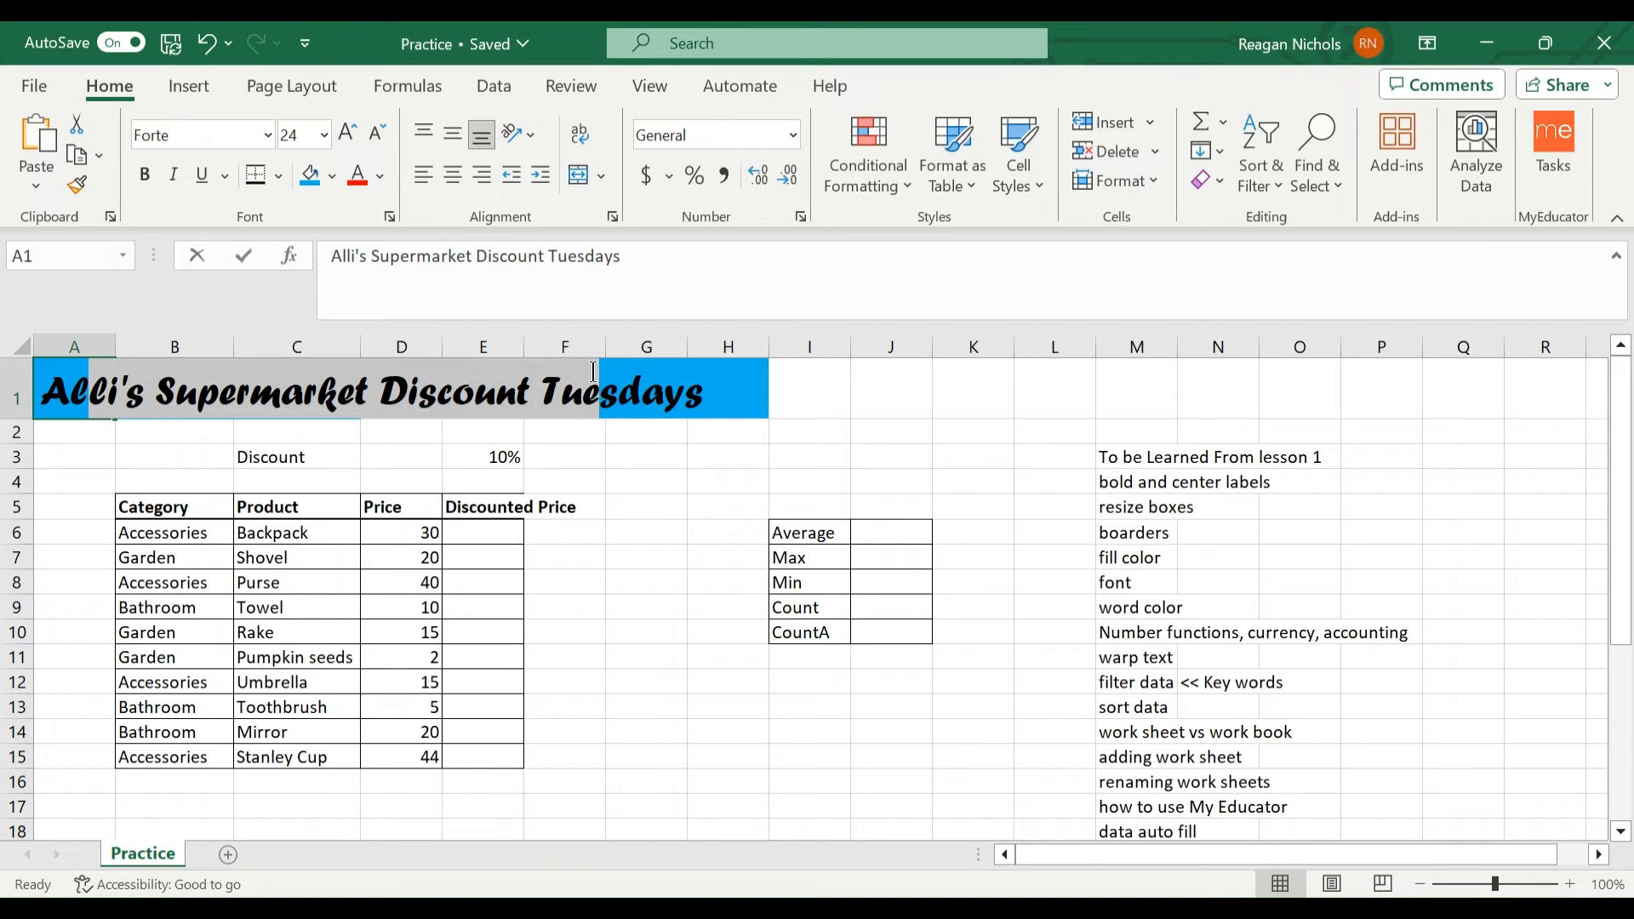
{"action": "double_click", "coordinate": [714, 378]}
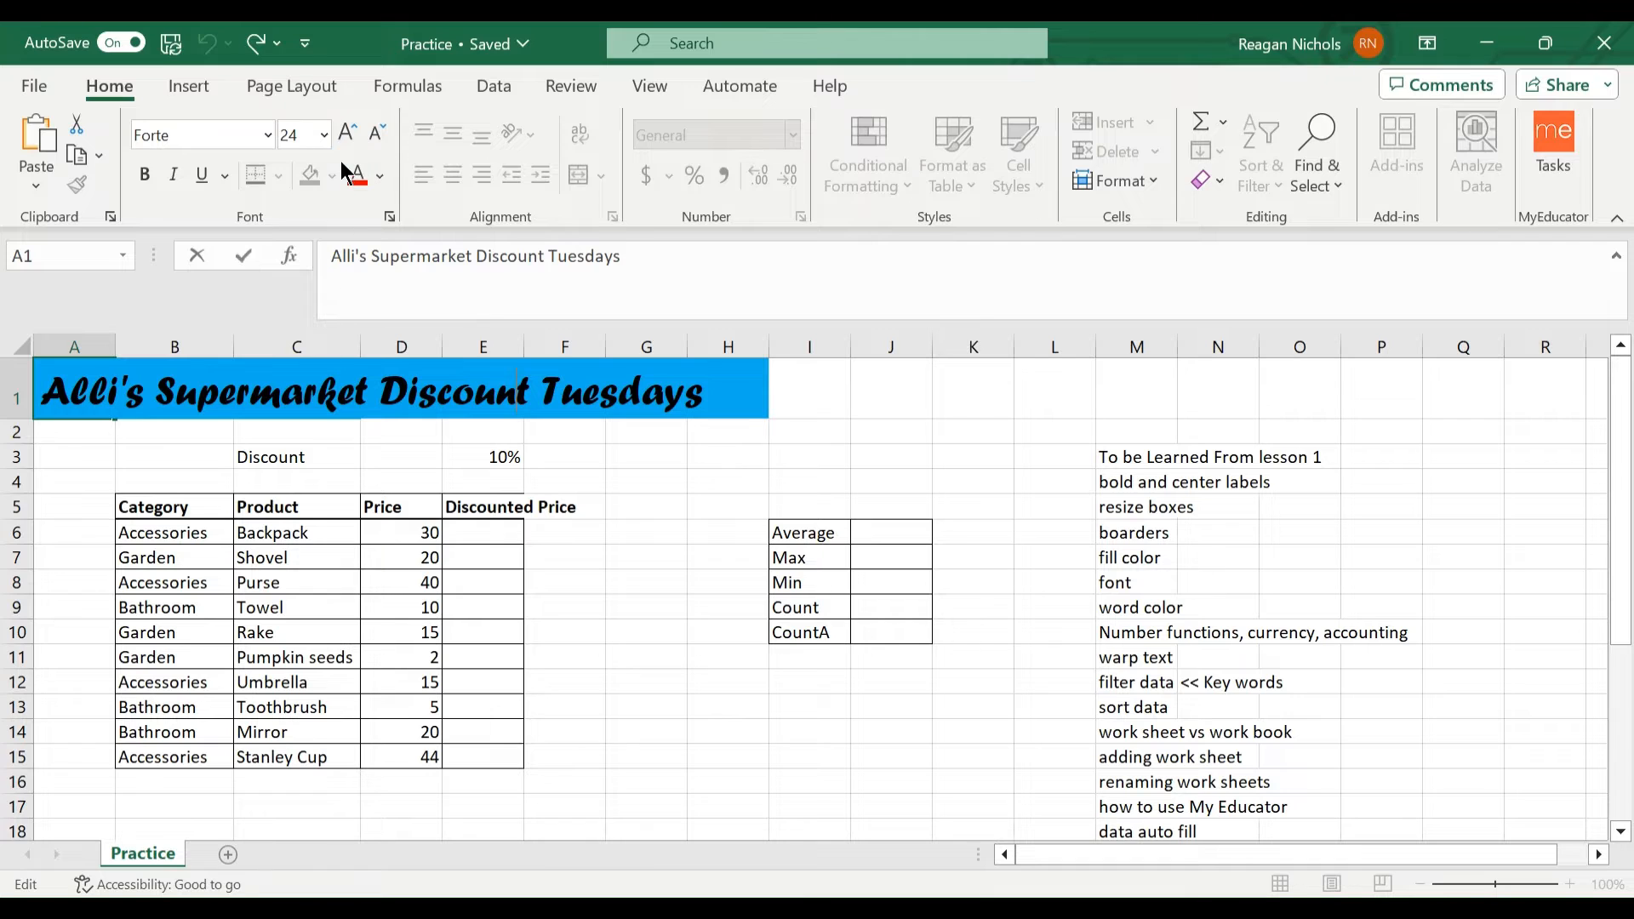
{"action": "left_click", "coordinate": [358, 176]}
{"action": "triple_click", "coordinate": [112, 388]}
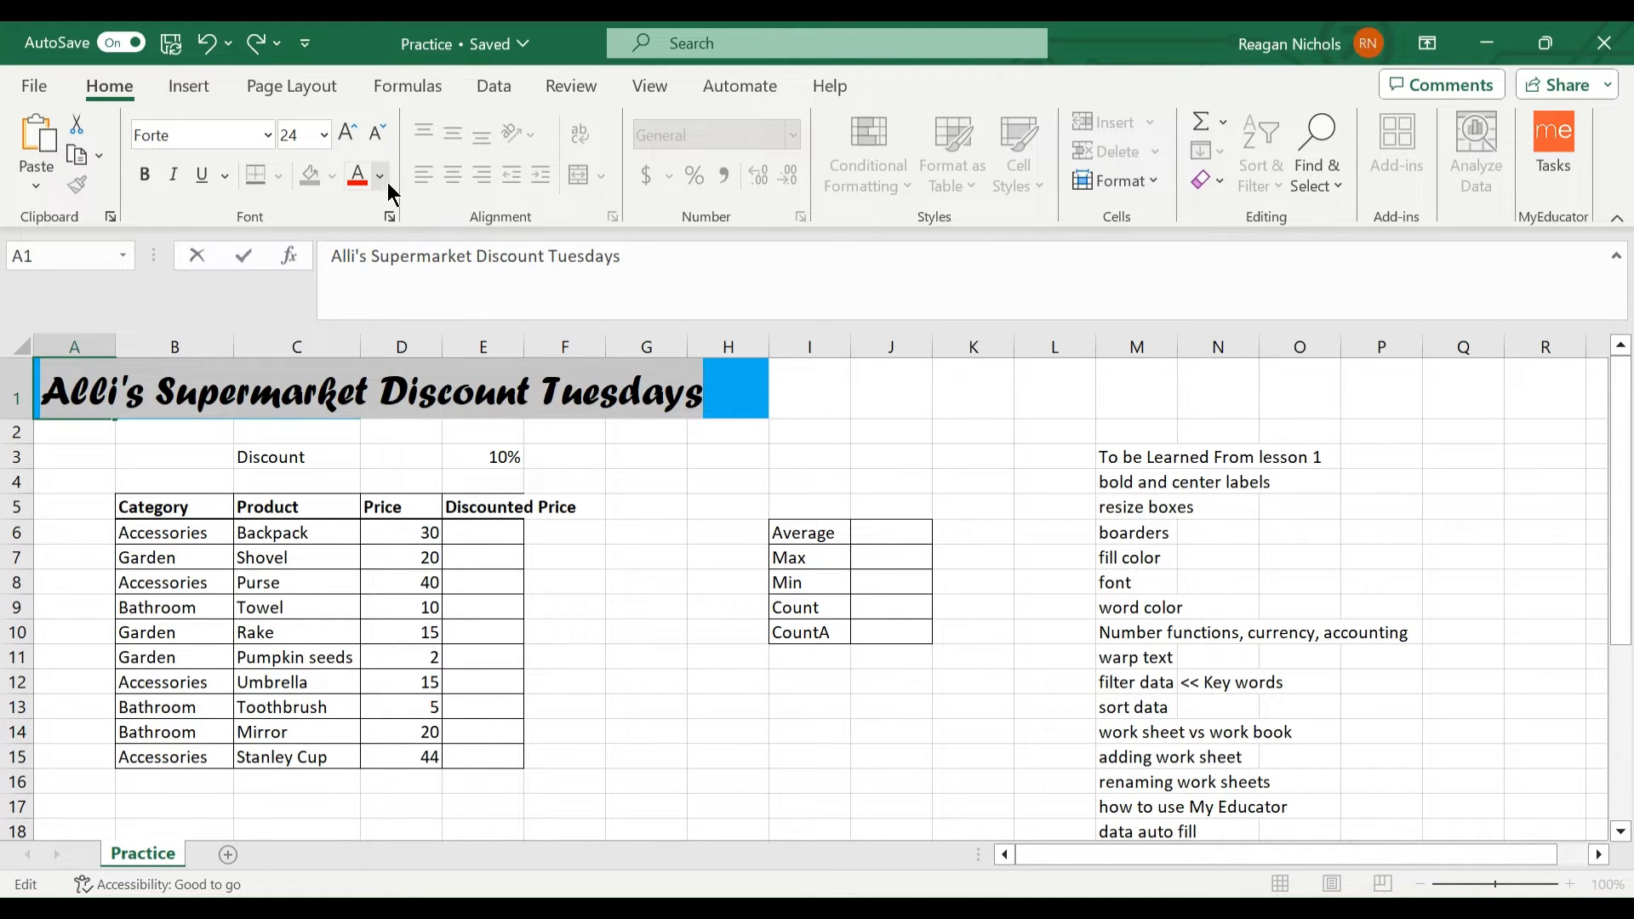
{"action": "left_click", "coordinate": [383, 178]}
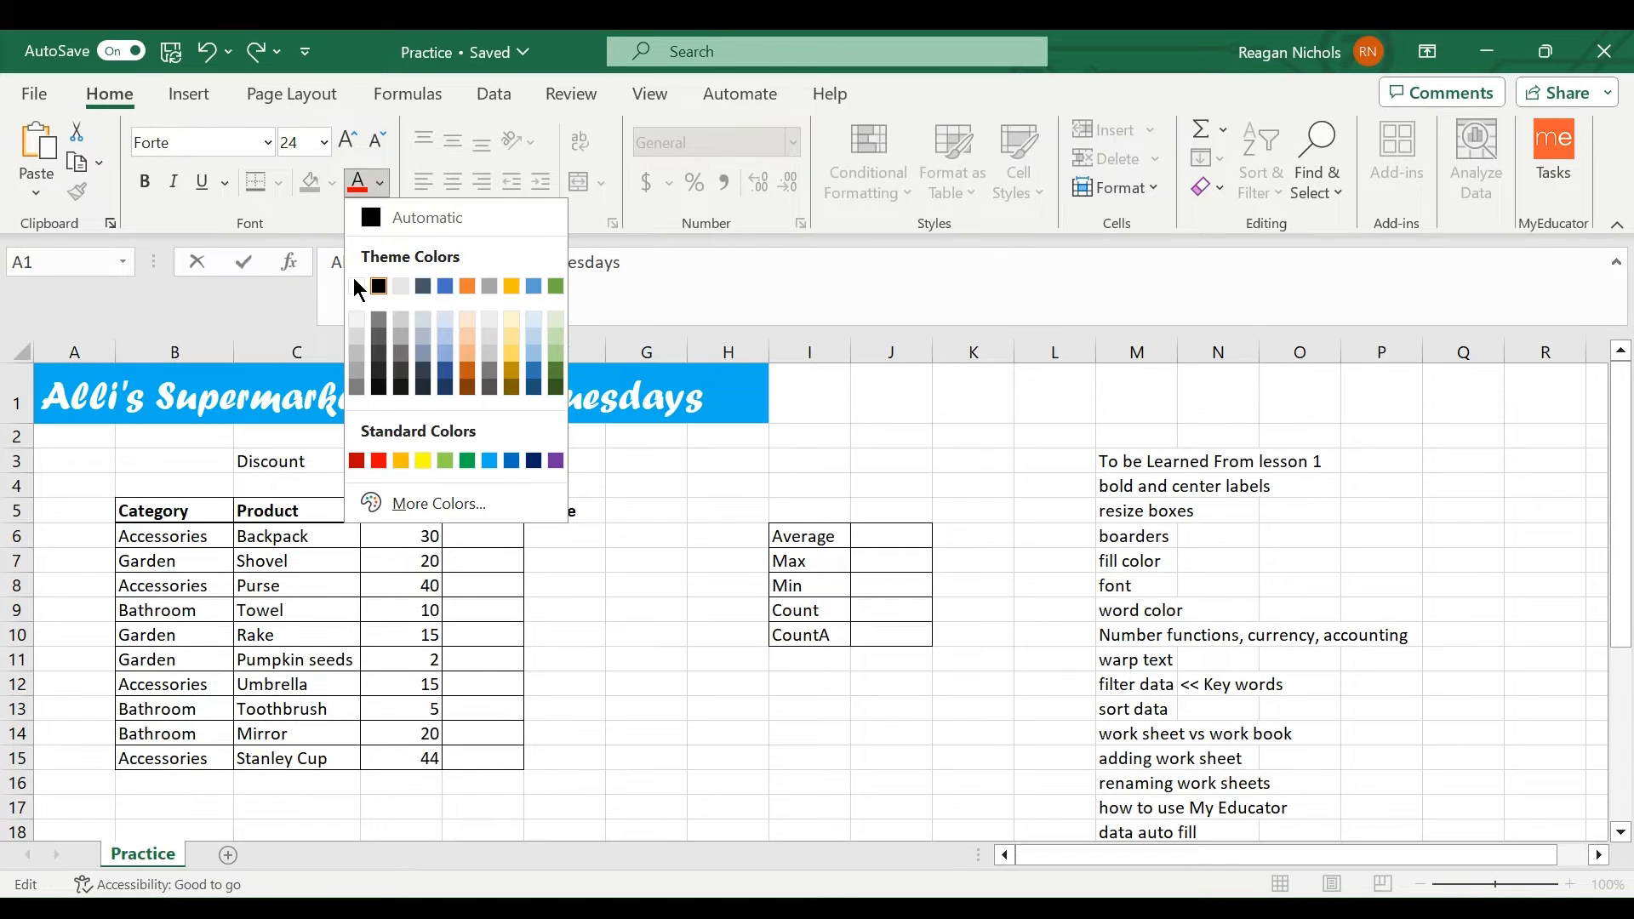
{"action": "left_click", "coordinate": [357, 288]}
{"action": "left_click", "coordinate": [817, 381]}
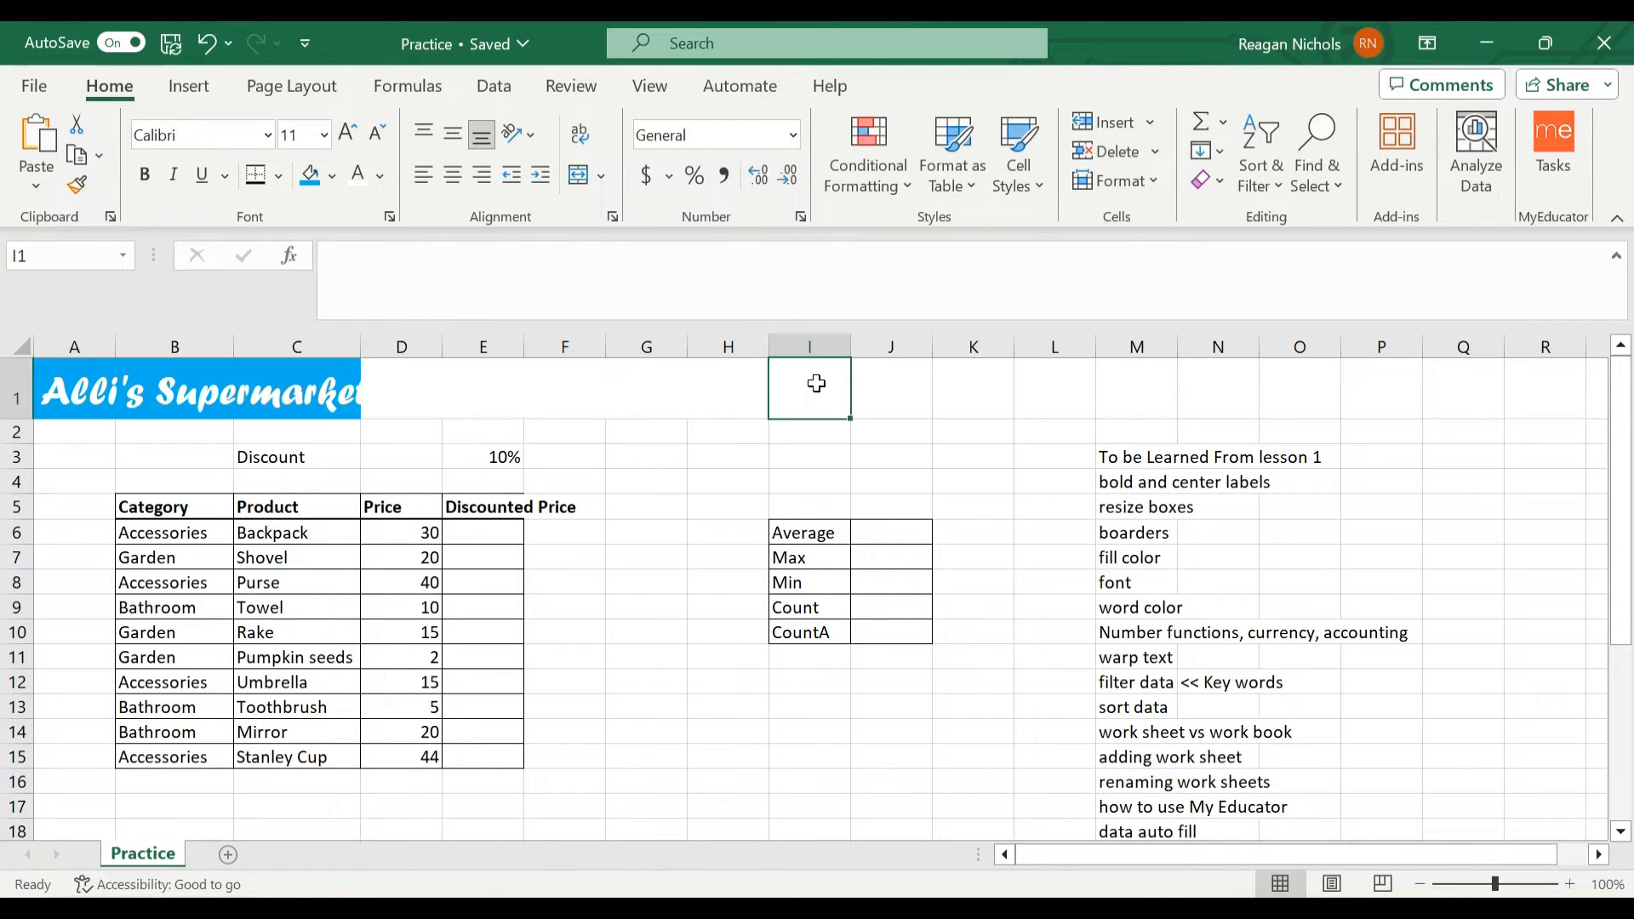
- Extend the light blue fill across A1:H1 so it covers the area behind the whole title
{"action": "left_click_drag", "start_coordinate": [334, 375], "coordinate": [733, 375]}
{"action": "left_click_drag", "start_coordinate": [77, 379], "coordinate": [705, 387]}
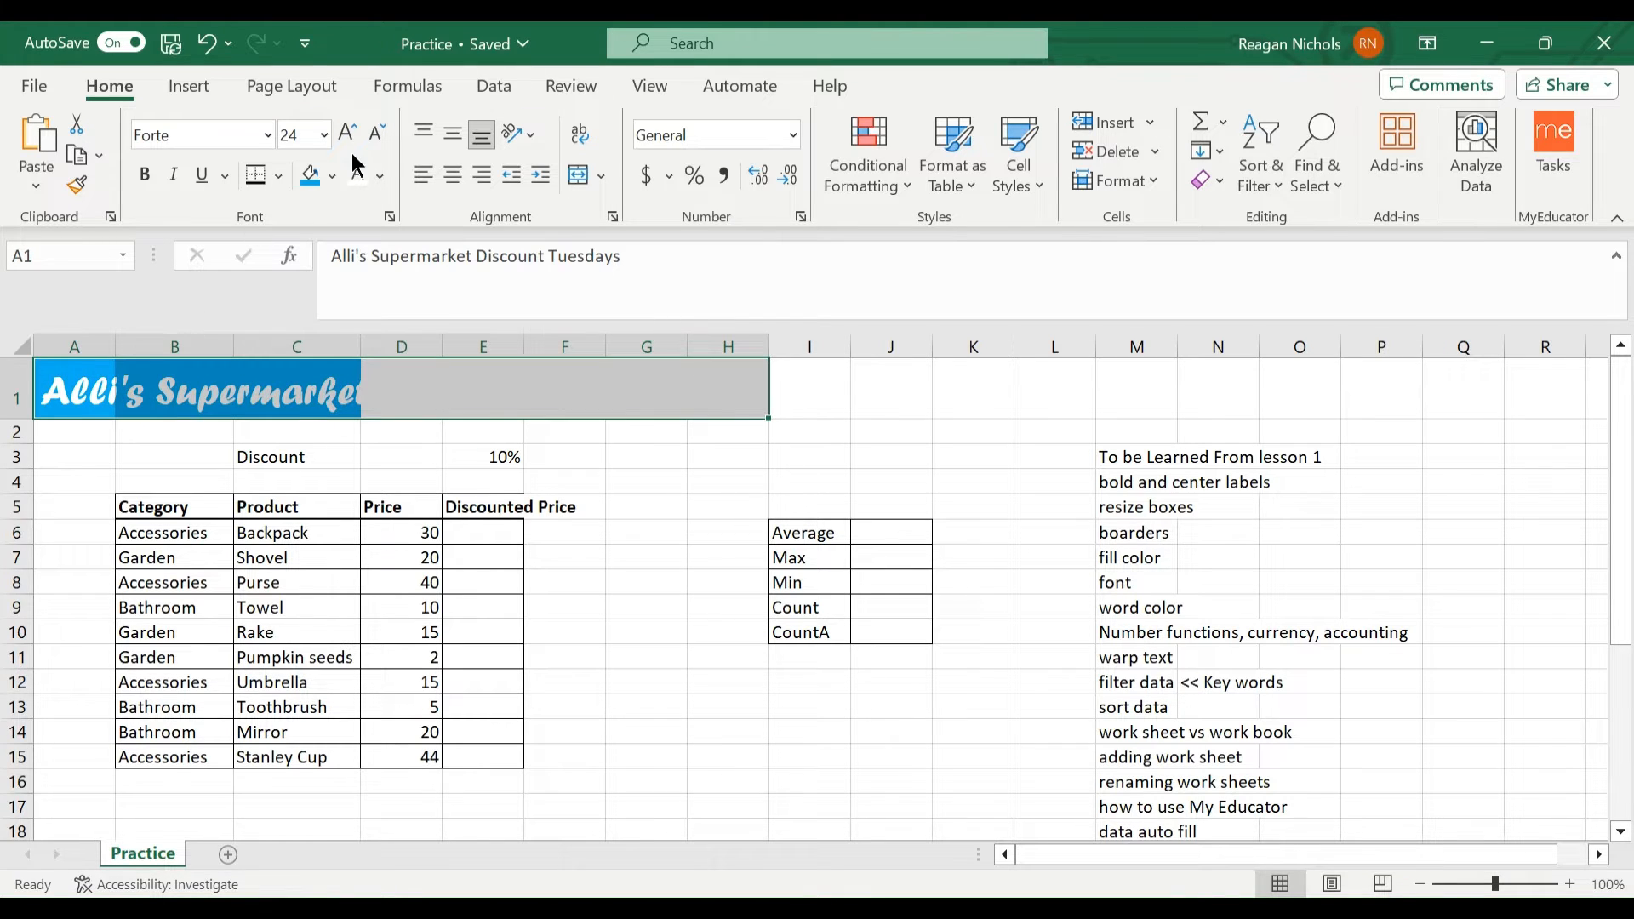
{"action": "left_click", "coordinate": [317, 174]}
{"action": "left_click", "coordinate": [633, 555]}
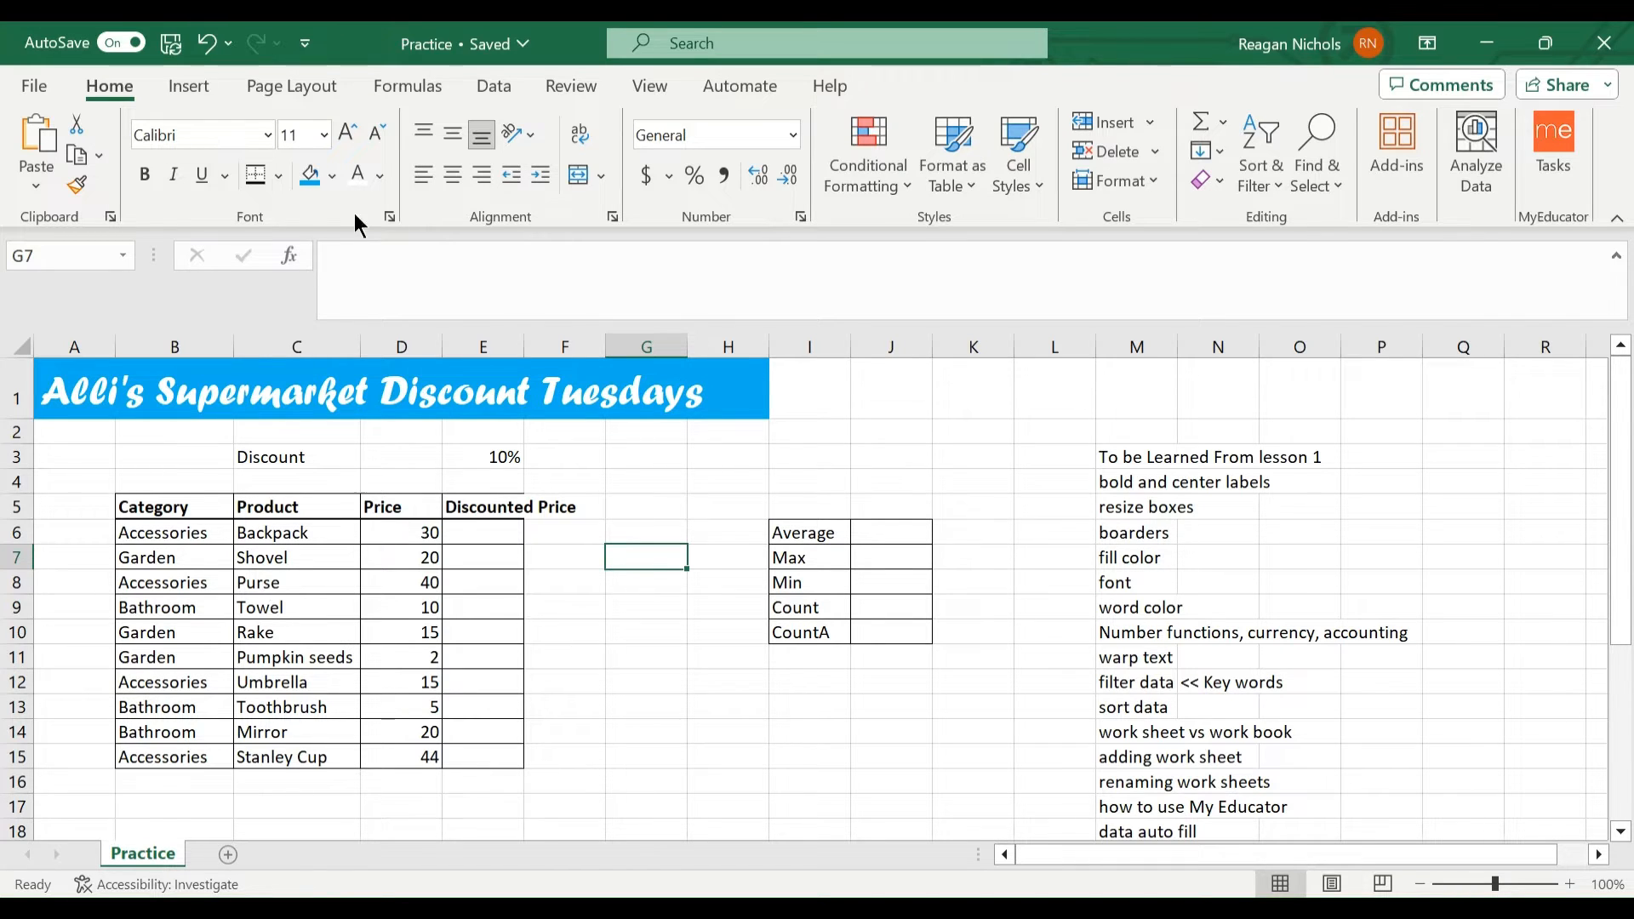
- Narrow column C until the longer product names no longer fit, and turn on Wrap Text for the whole column
{"action": "left_click", "coordinate": [332, 346]}
{"action": "left_click_drag", "start_coordinate": [362, 347], "coordinate": [316, 353]}
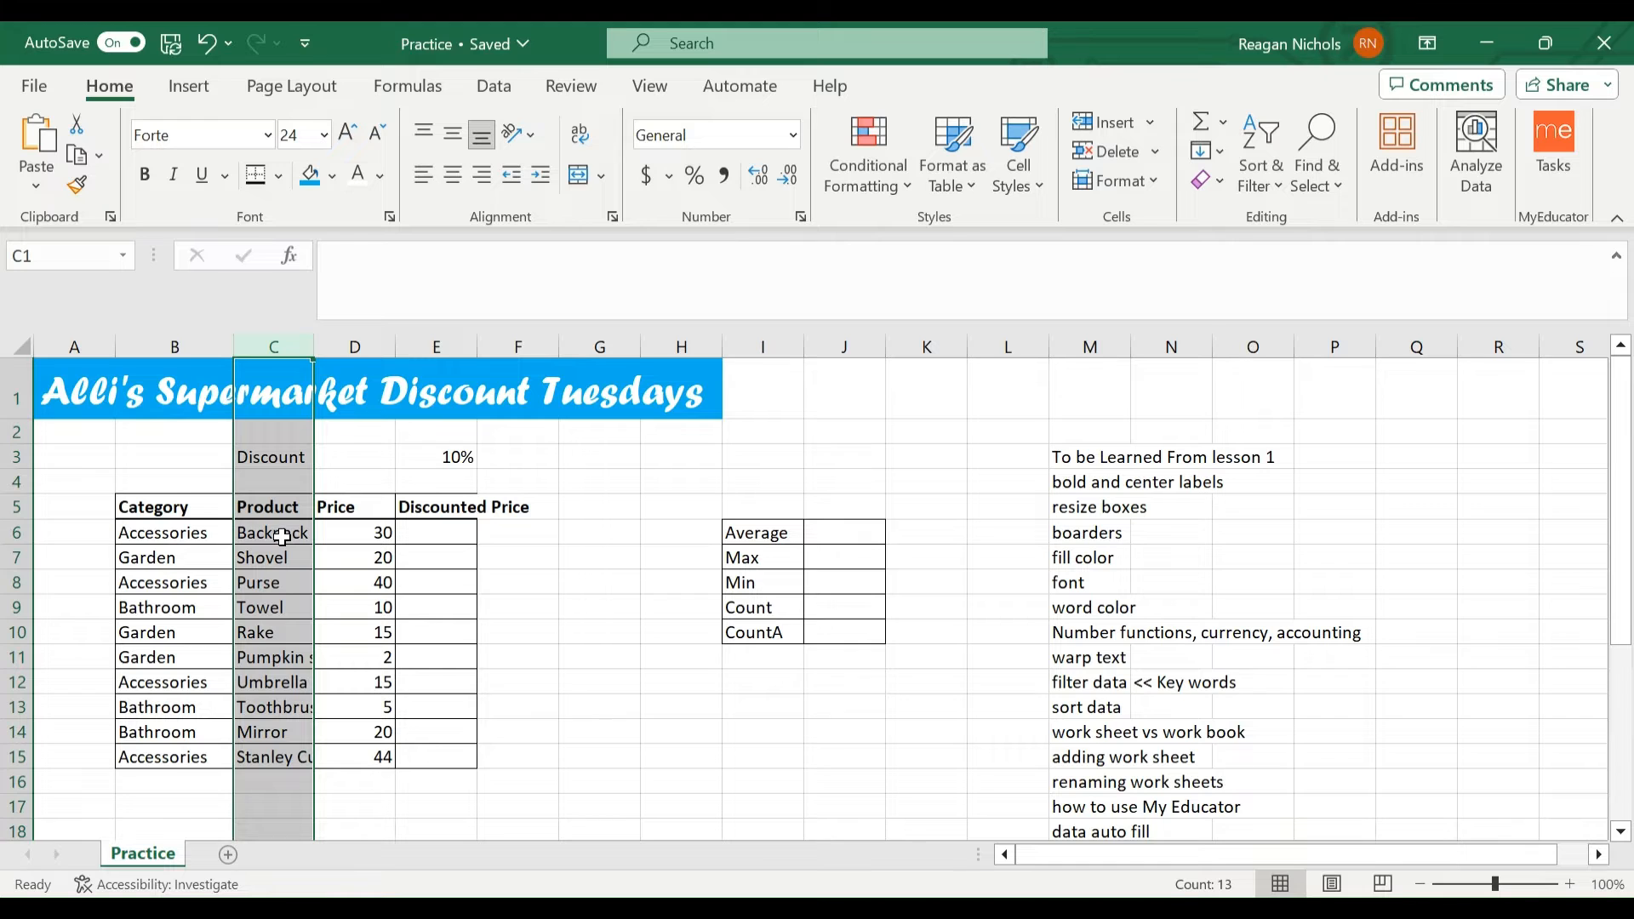
{"action": "left_click", "coordinate": [579, 136]}
{"action": "scroll", "coordinate": [459, 444], "scroll_direction": "down", "scroll_amount": 2}
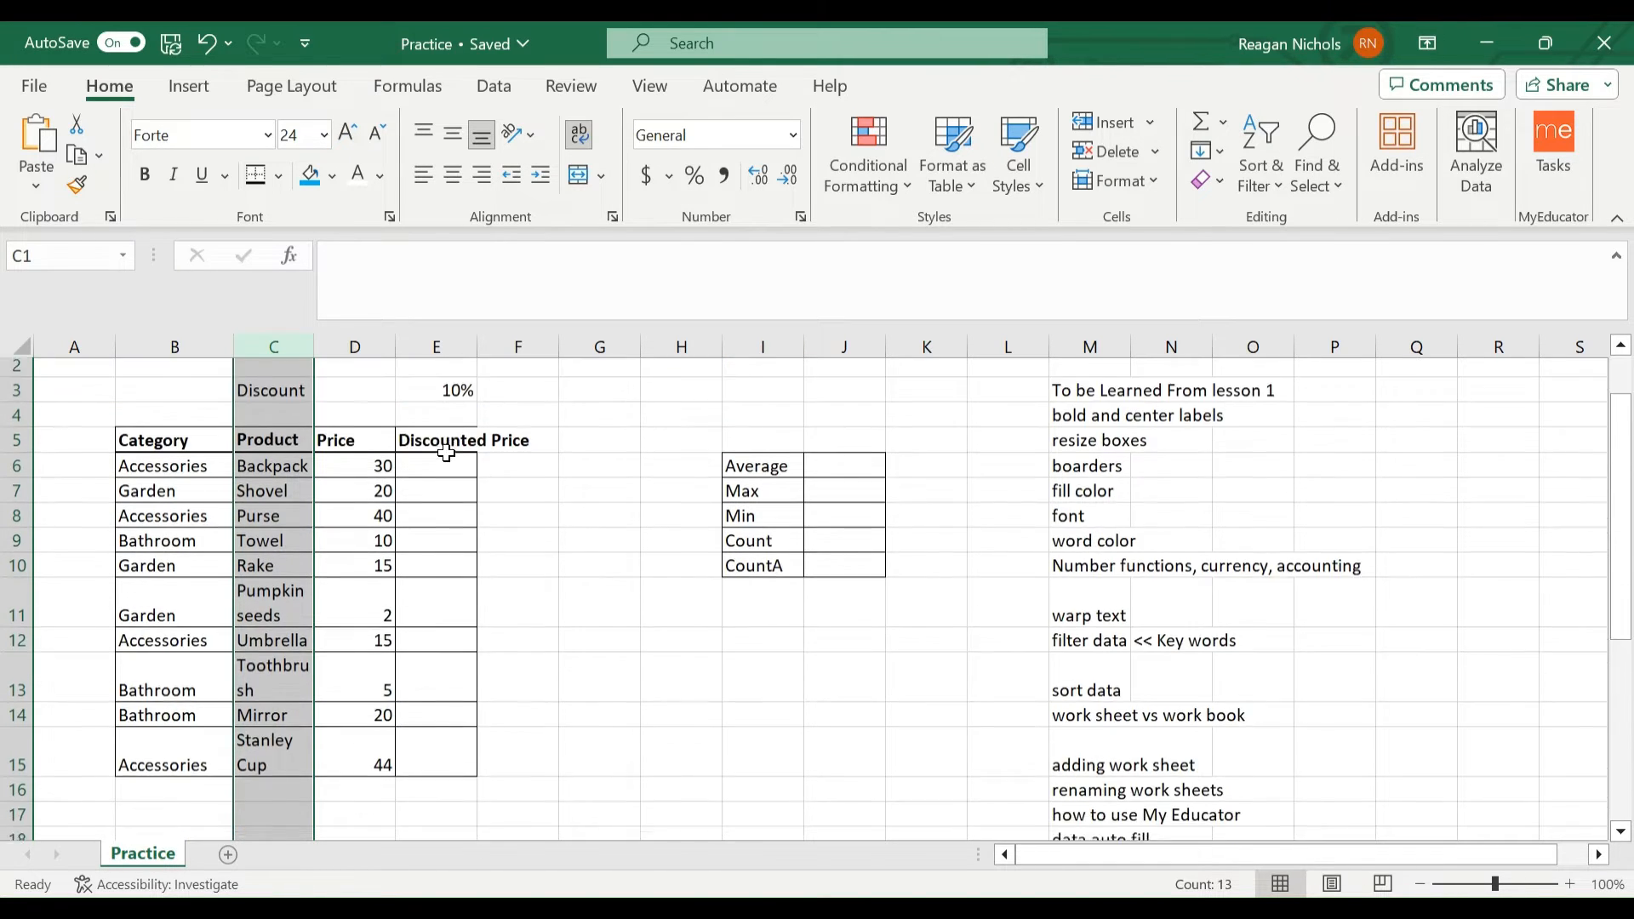
{"action": "scroll", "coordinate": [268, 521], "scroll_direction": "up", "scroll_amount": 1}
{"action": "scroll", "coordinate": [268, 522], "scroll_direction": "up", "scroll_amount": 3}
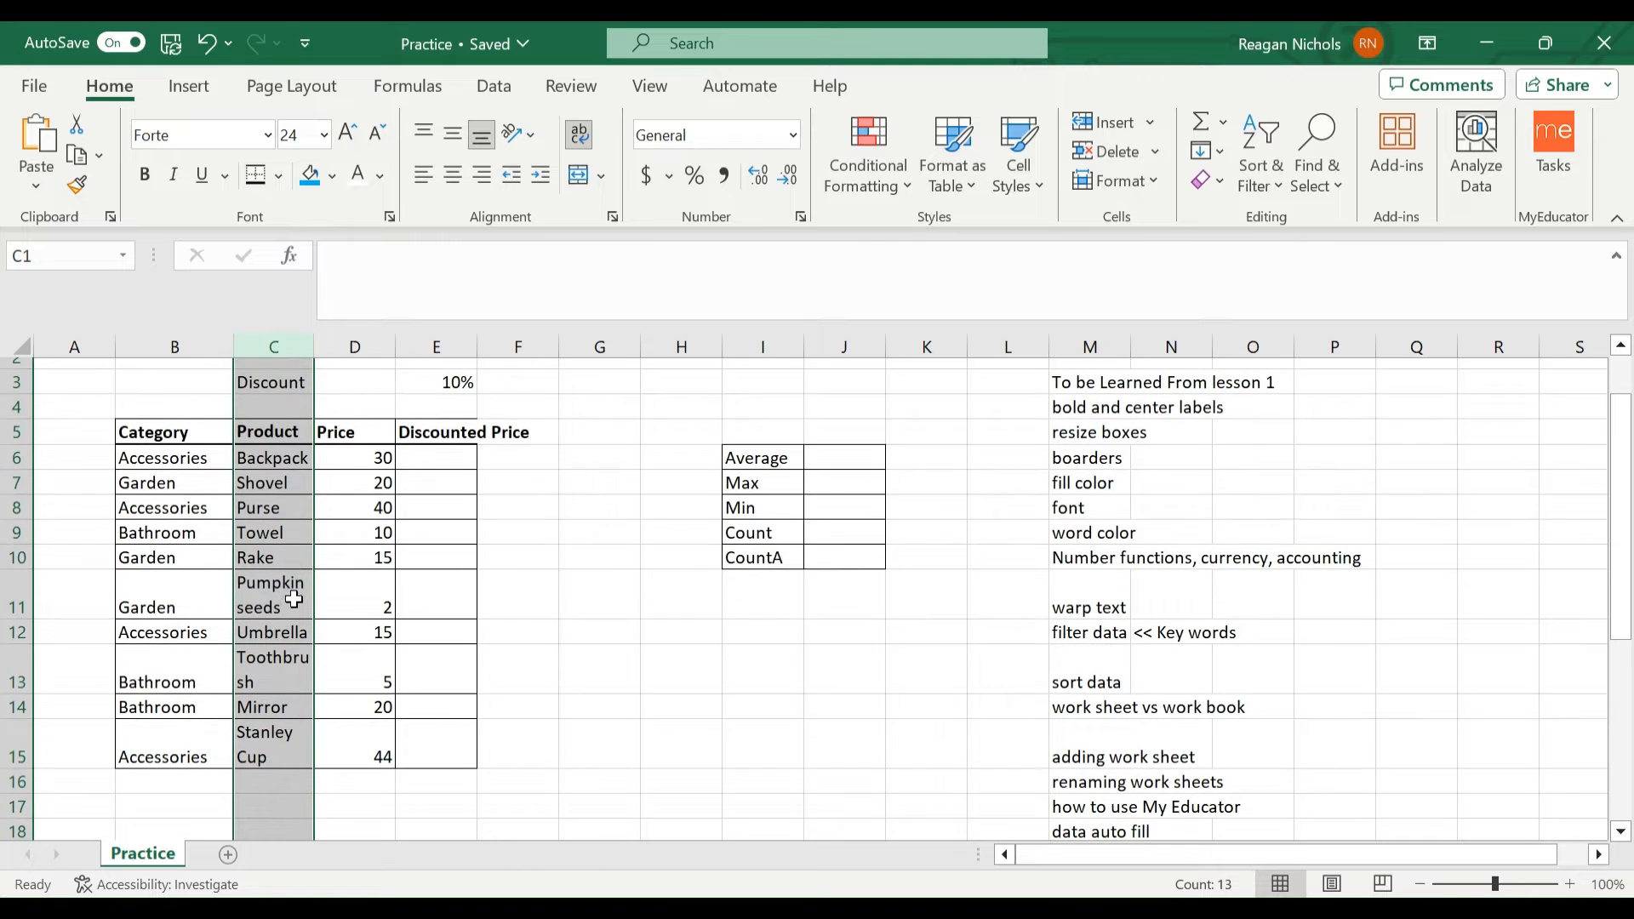
- Widen column C slightly so that Toothbrush and Stanley Cup each fit on one line
{"action": "left_click_drag", "start_coordinate": [314, 347], "coordinate": [338, 346]}
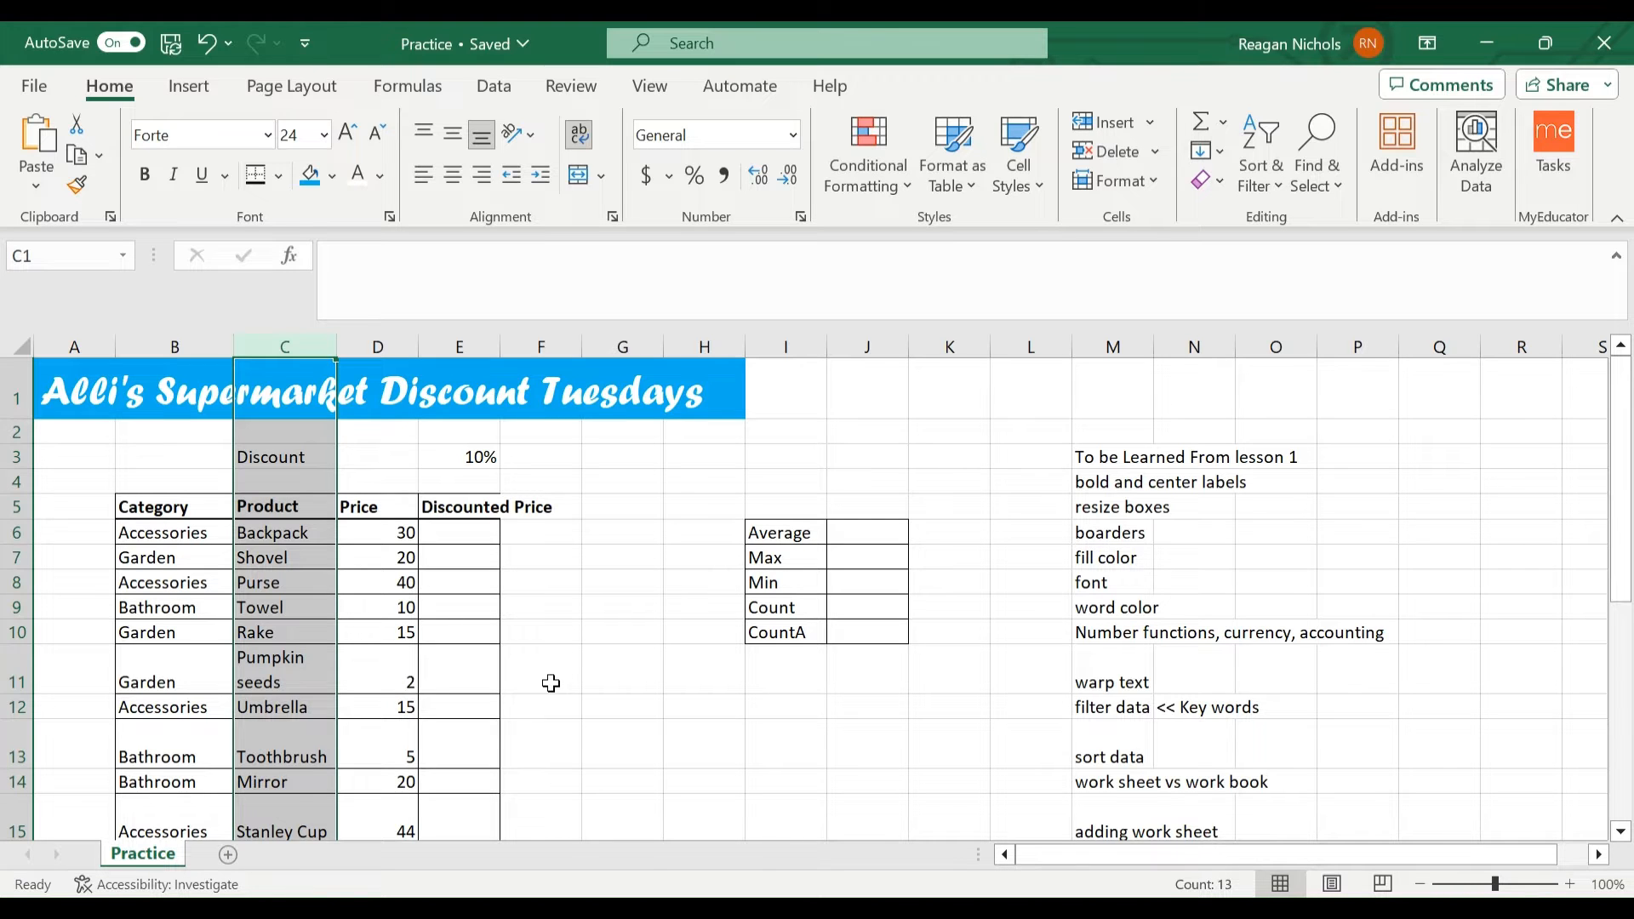
{"action": "scroll", "coordinate": [548, 683], "scroll_direction": "down", "scroll_amount": 1}
{"action": "left_click", "coordinate": [693, 729]}
{"action": "scroll", "coordinate": [694, 730], "scroll_direction": "up", "scroll_amount": 1}
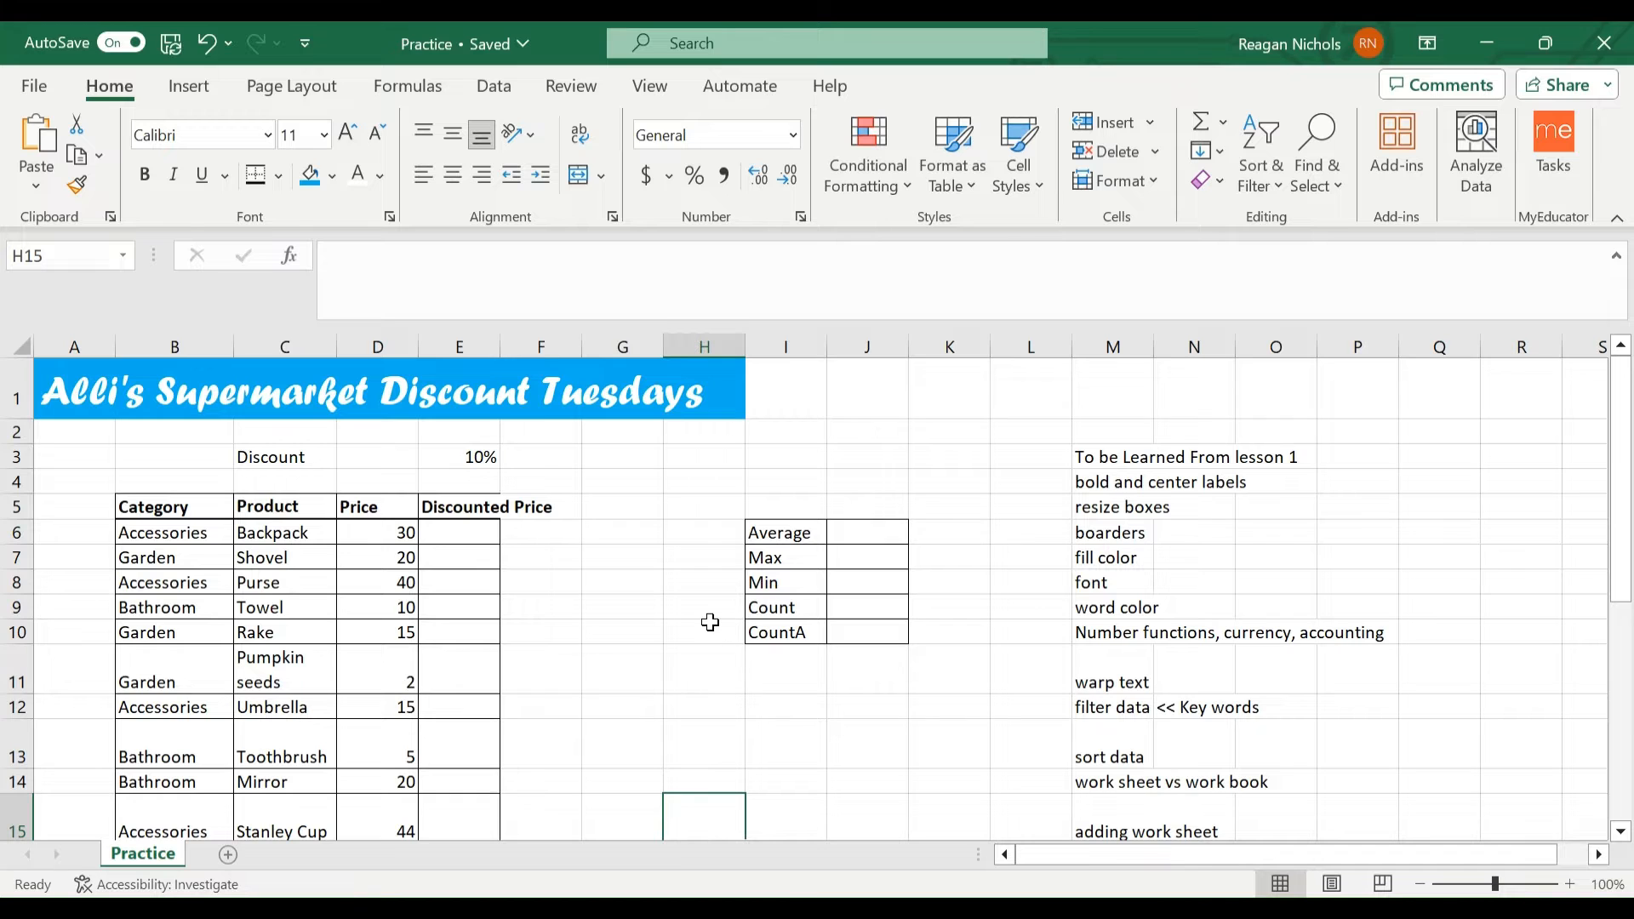
{"action": "scroll", "coordinate": [710, 774], "scroll_direction": "down", "scroll_amount": 1}
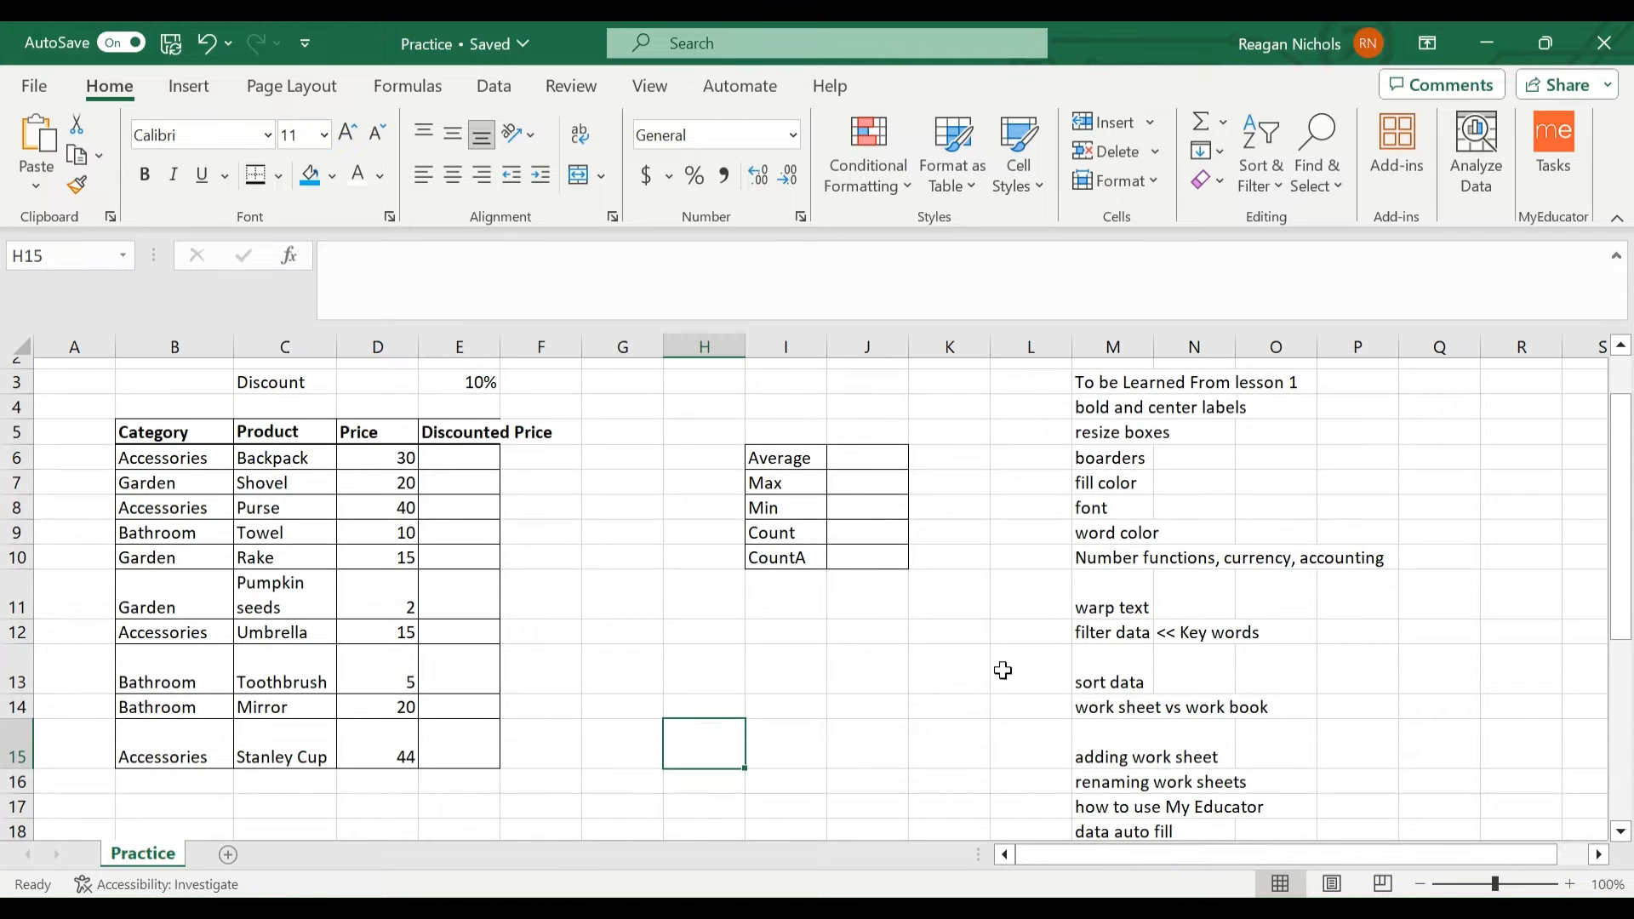
{"action": "scroll", "coordinate": [1284, 521], "scroll_direction": "down", "scroll_amount": 1}
{"action": "scroll", "coordinate": [1260, 522], "scroll_direction": "up", "scroll_amount": 1}
{"action": "scroll", "coordinate": [783, 625], "scroll_direction": "up", "scroll_amount": 1}
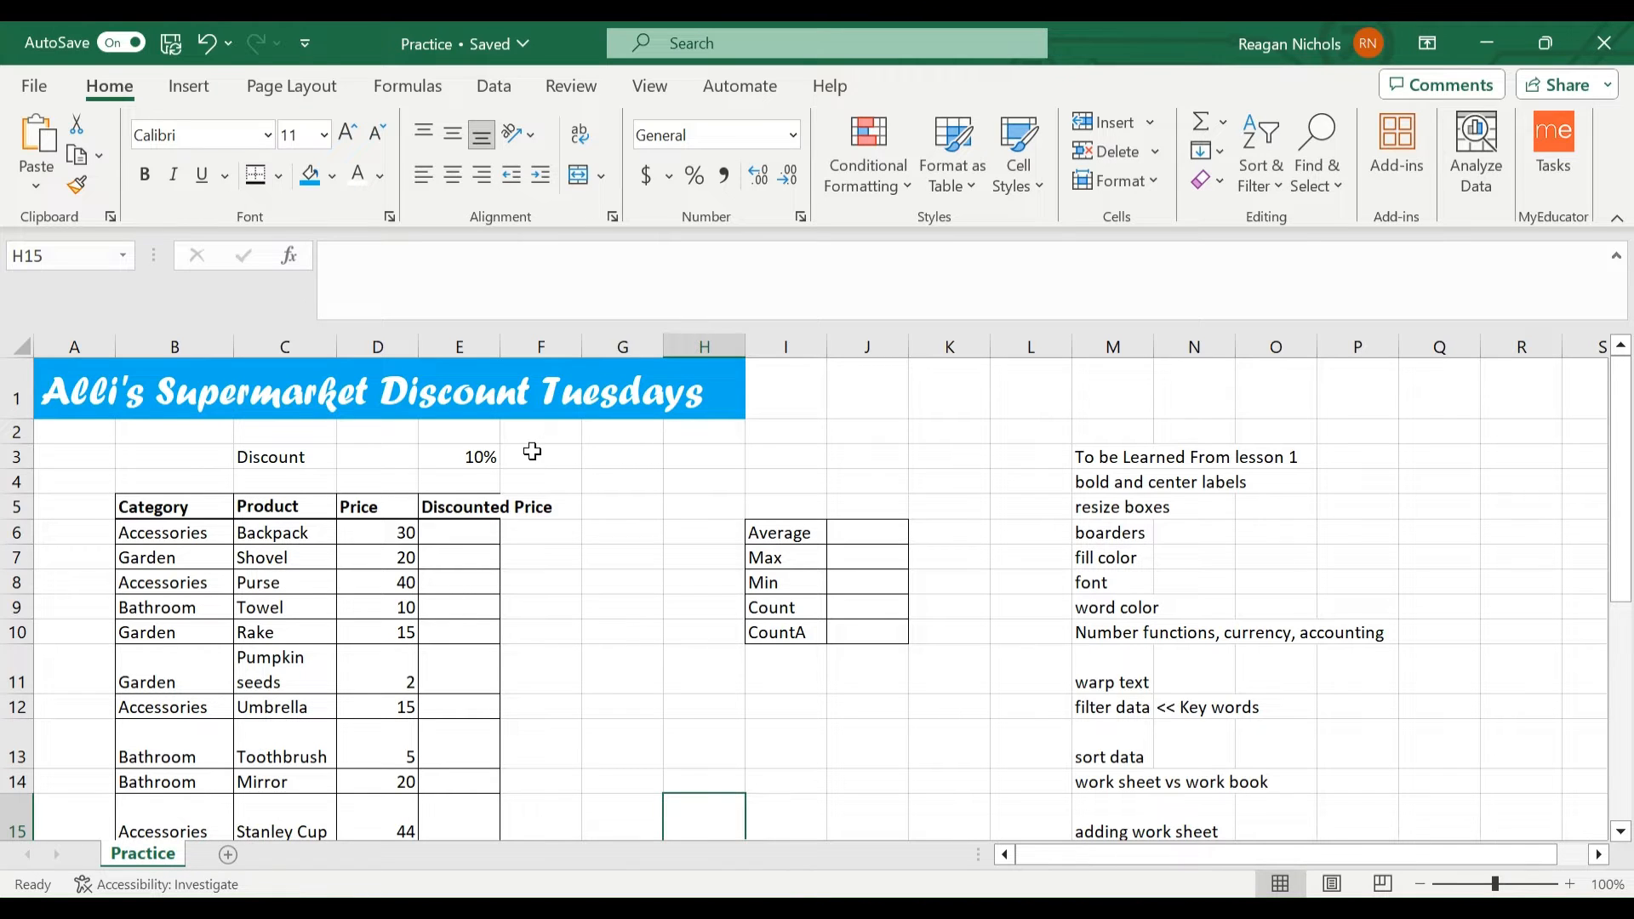
- Try to sort the data while the empty cell H15 outside the product table is selected
{"action": "left_click", "coordinate": [509, 88]}
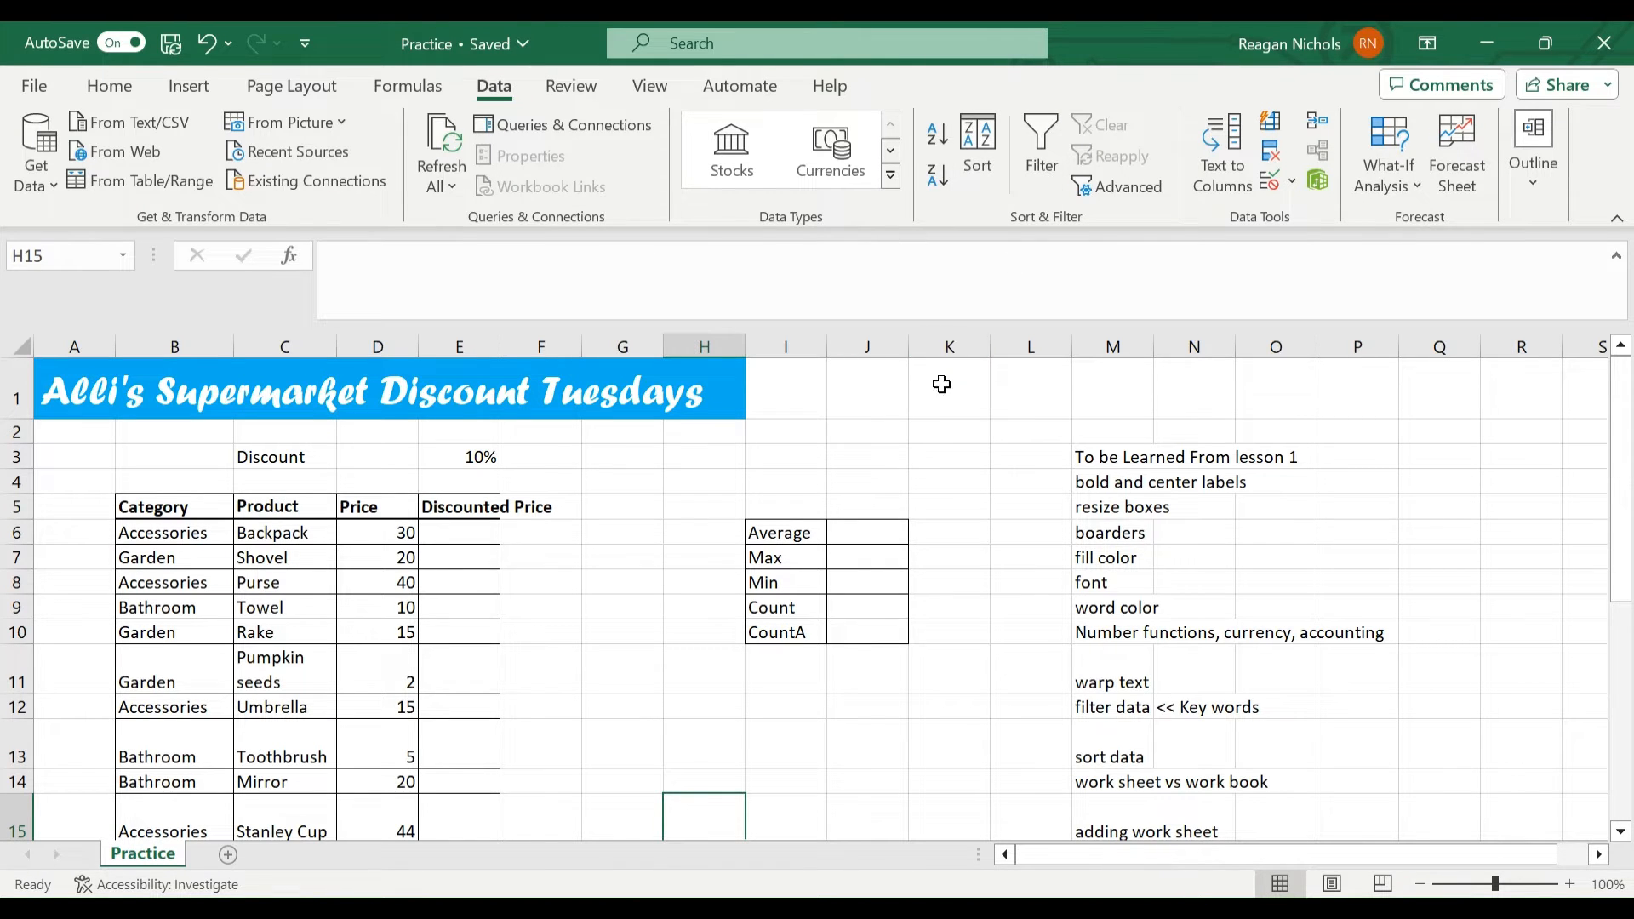
{"action": "left_click", "coordinate": [993, 155]}
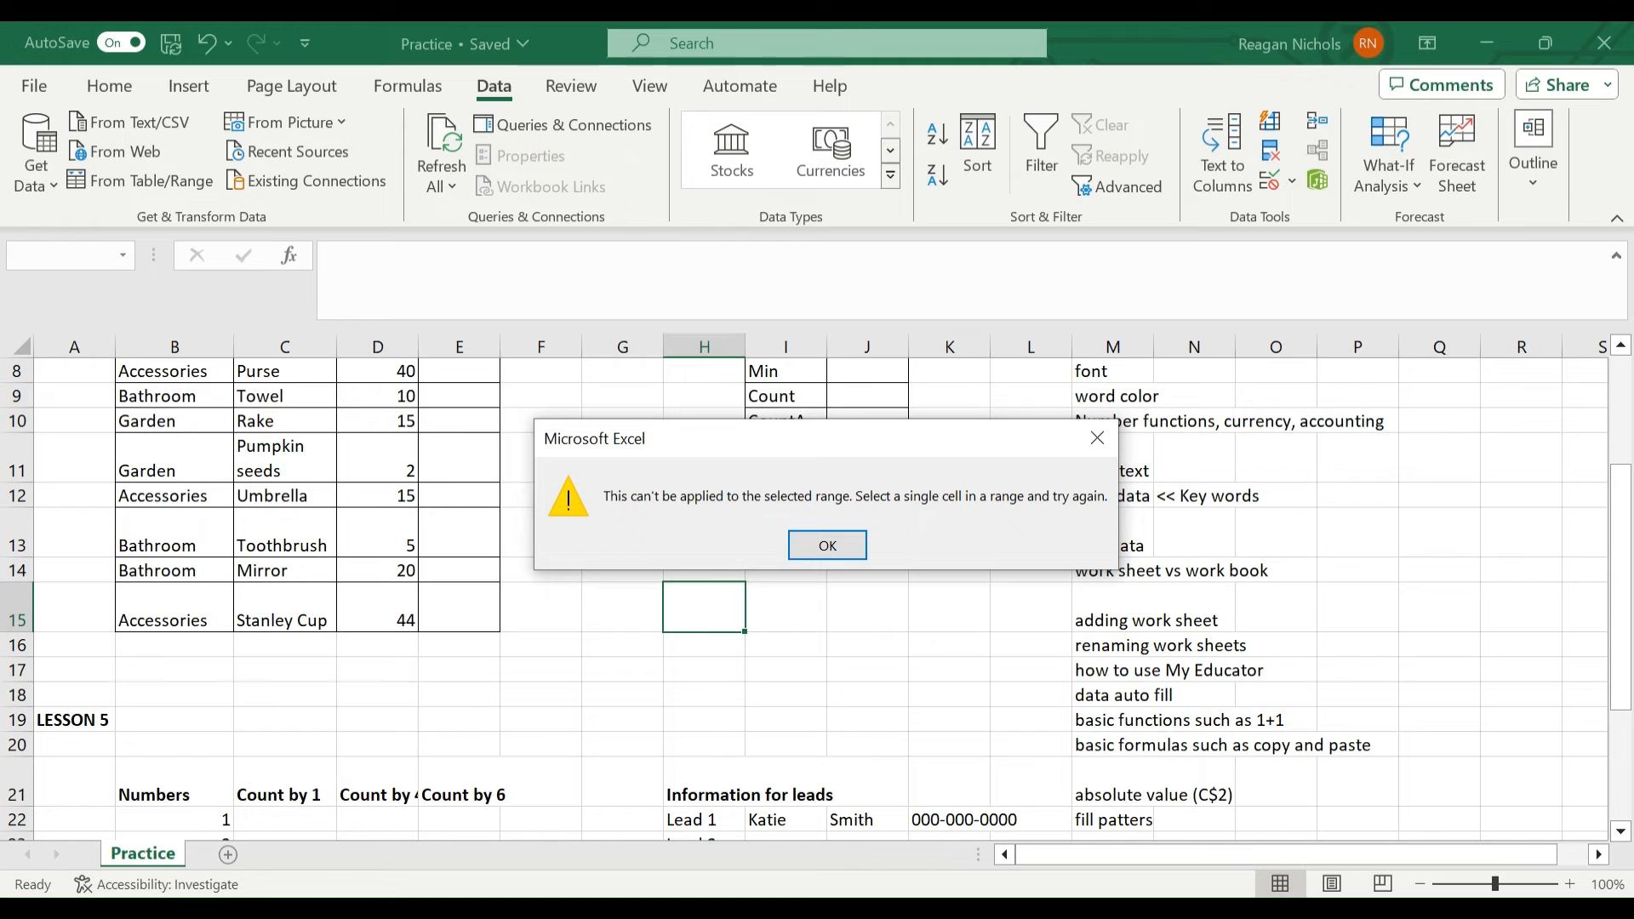
{"action": "left_click", "coordinate": [827, 545]}
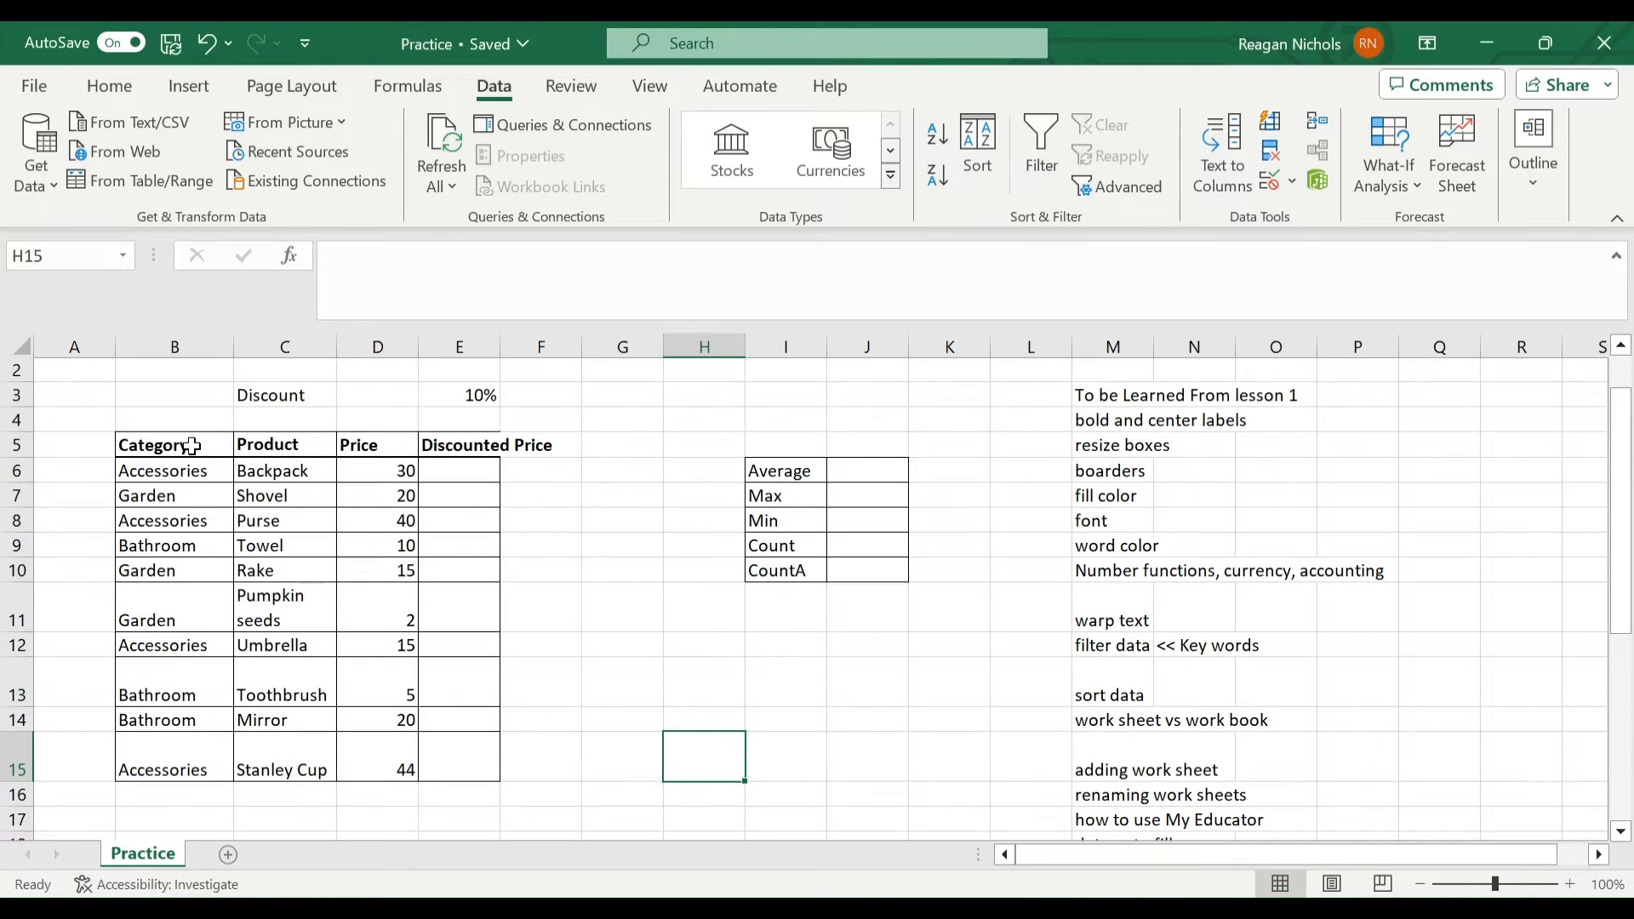
- Sort the product table by Category on cell values in Z to A order
{"action": "left_click", "coordinate": [189, 474]}
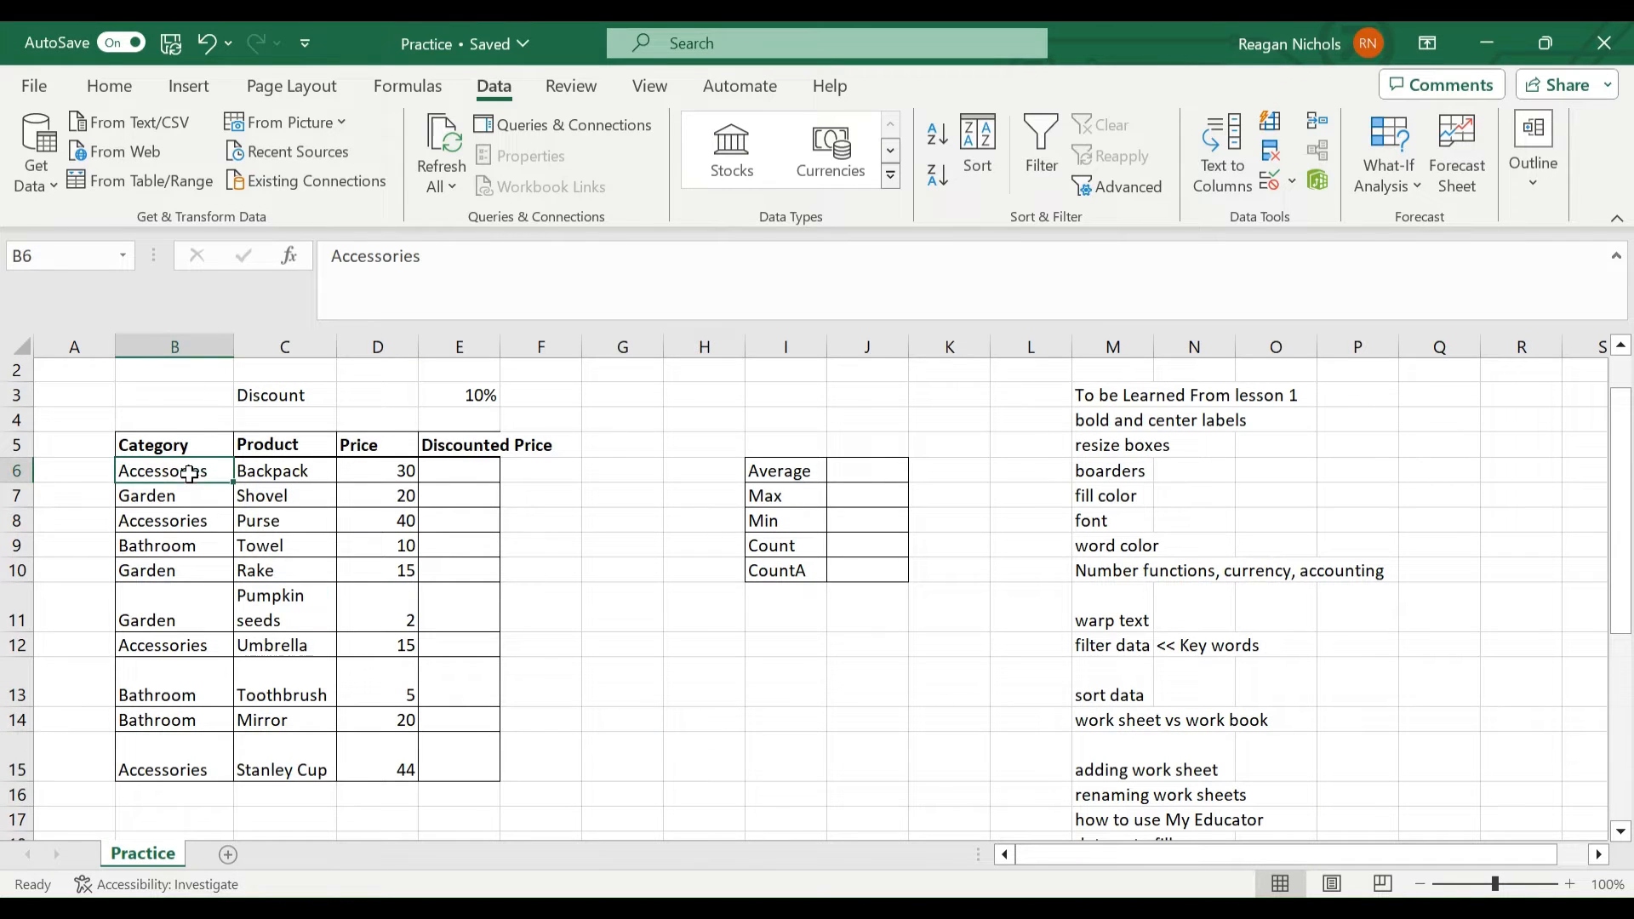
{"action": "left_click", "coordinate": [987, 175]}
{"action": "left_click_drag", "start_coordinate": [281, 303], "coordinate": [827, 243]}
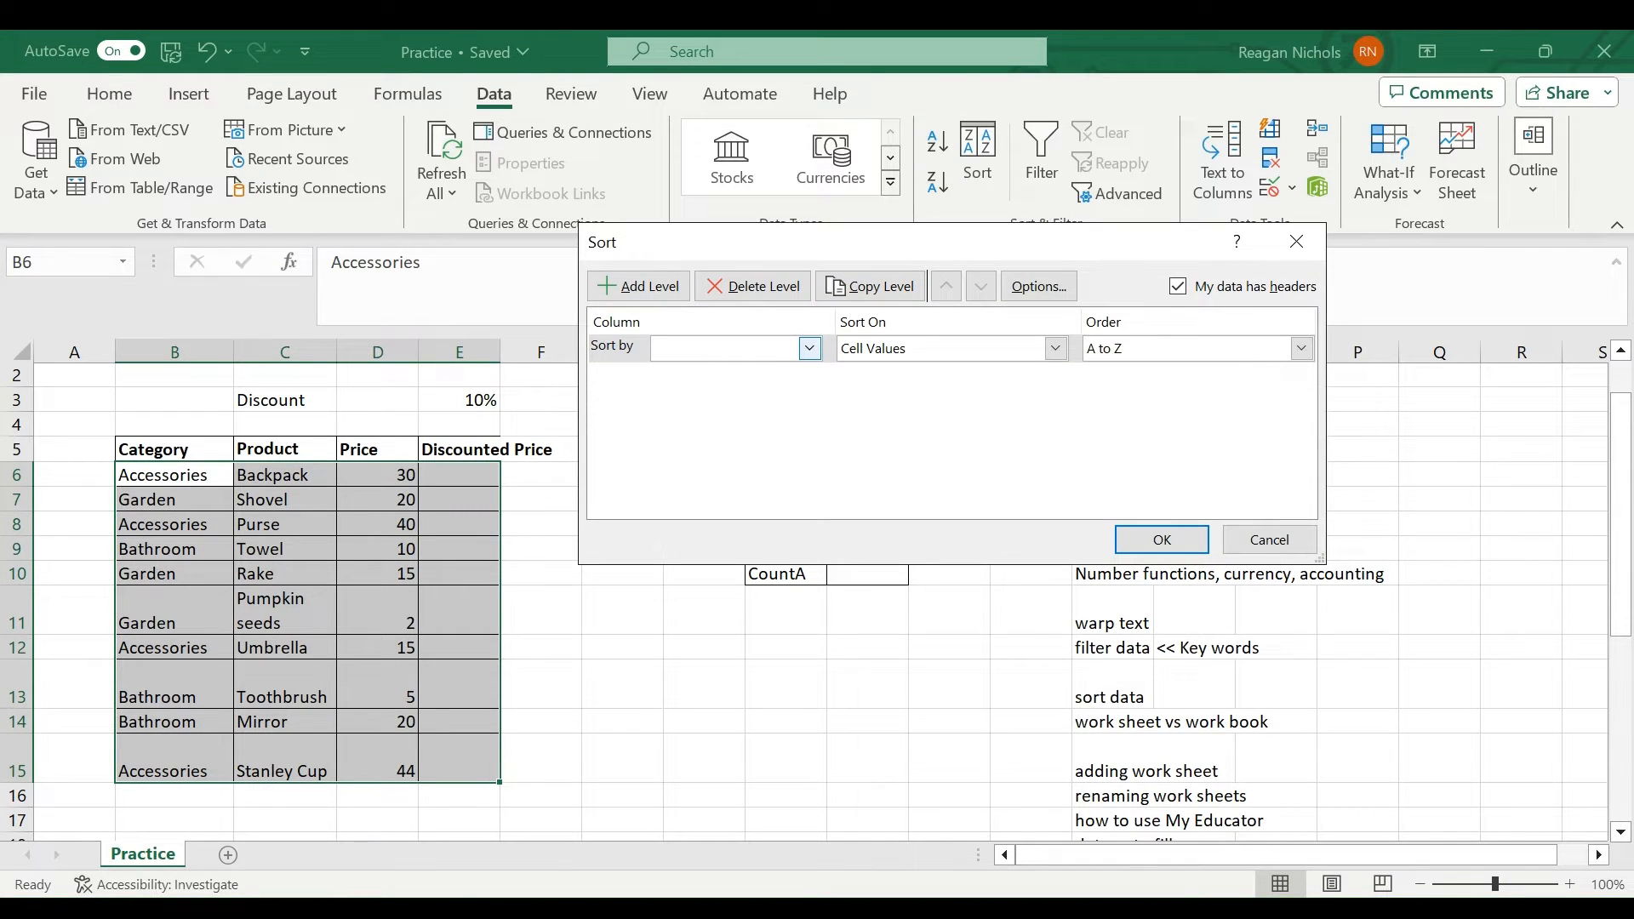
{"action": "left_click", "coordinate": [809, 348]}
{"action": "left_click", "coordinate": [706, 375]}
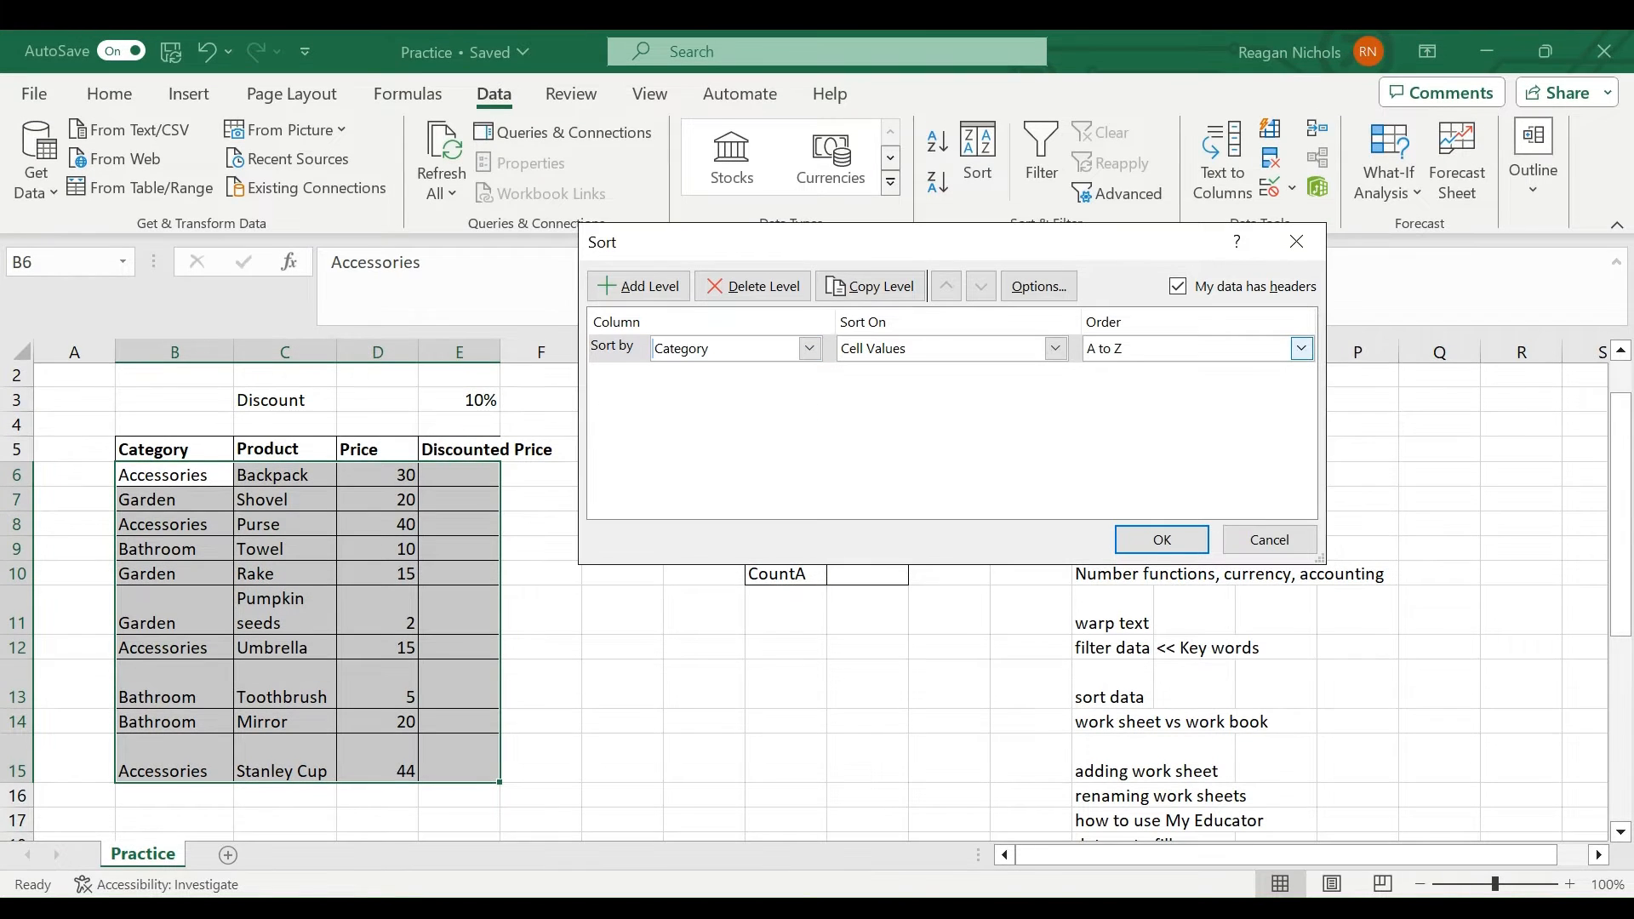
{"action": "left_click", "coordinate": [1301, 348]}
{"action": "left_click", "coordinate": [1208, 388]}
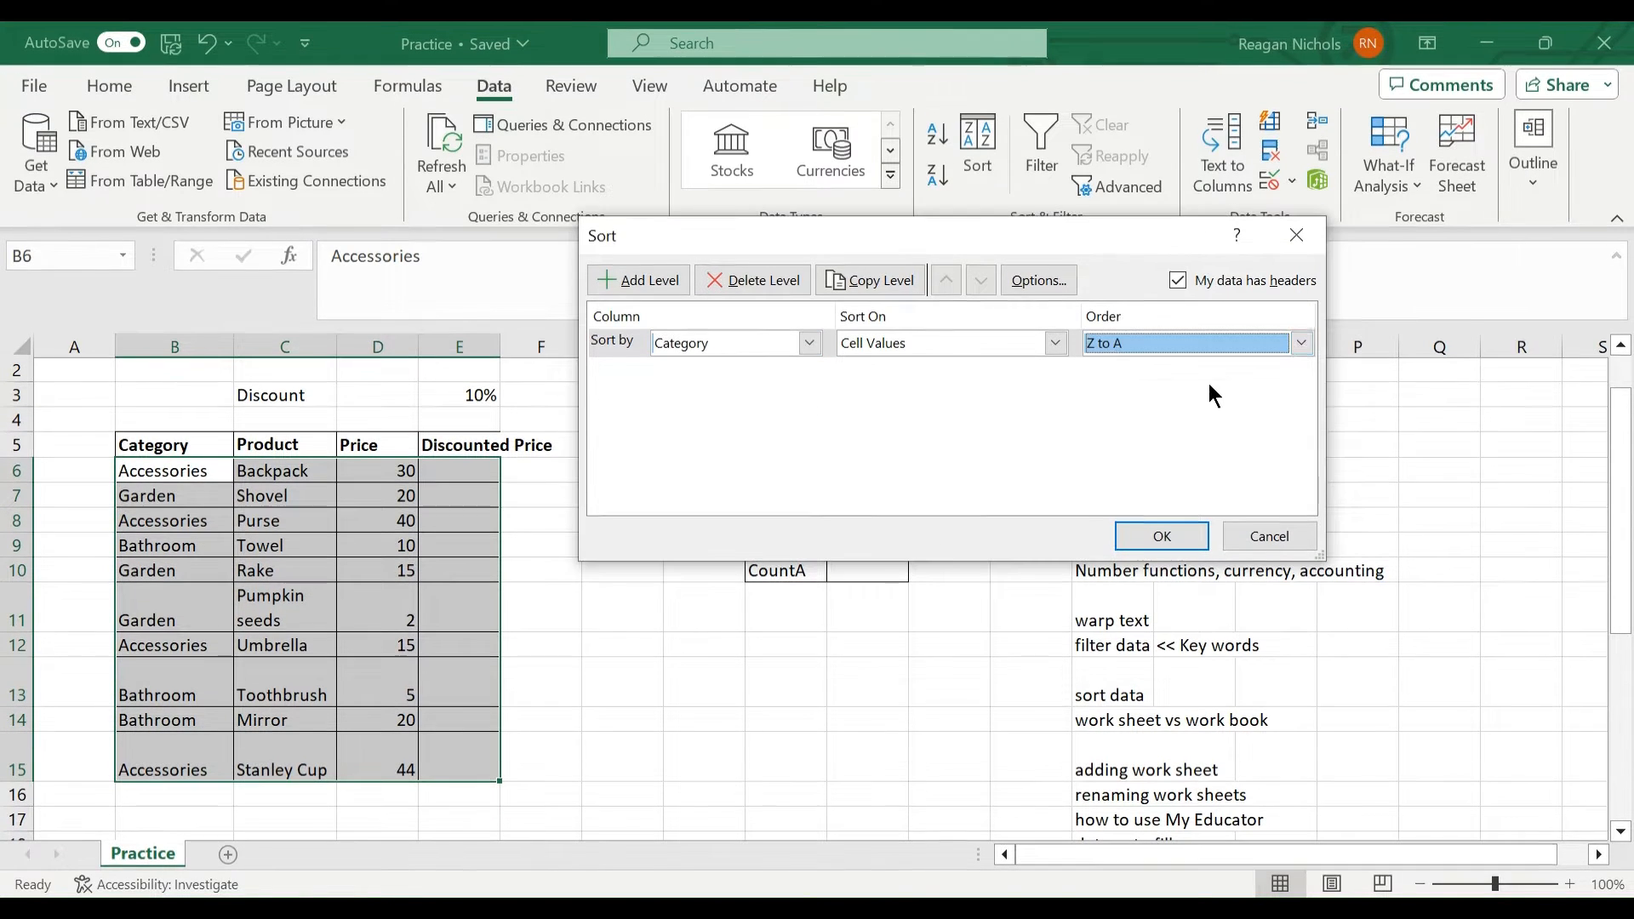
{"action": "left_click", "coordinate": [1136, 540]}
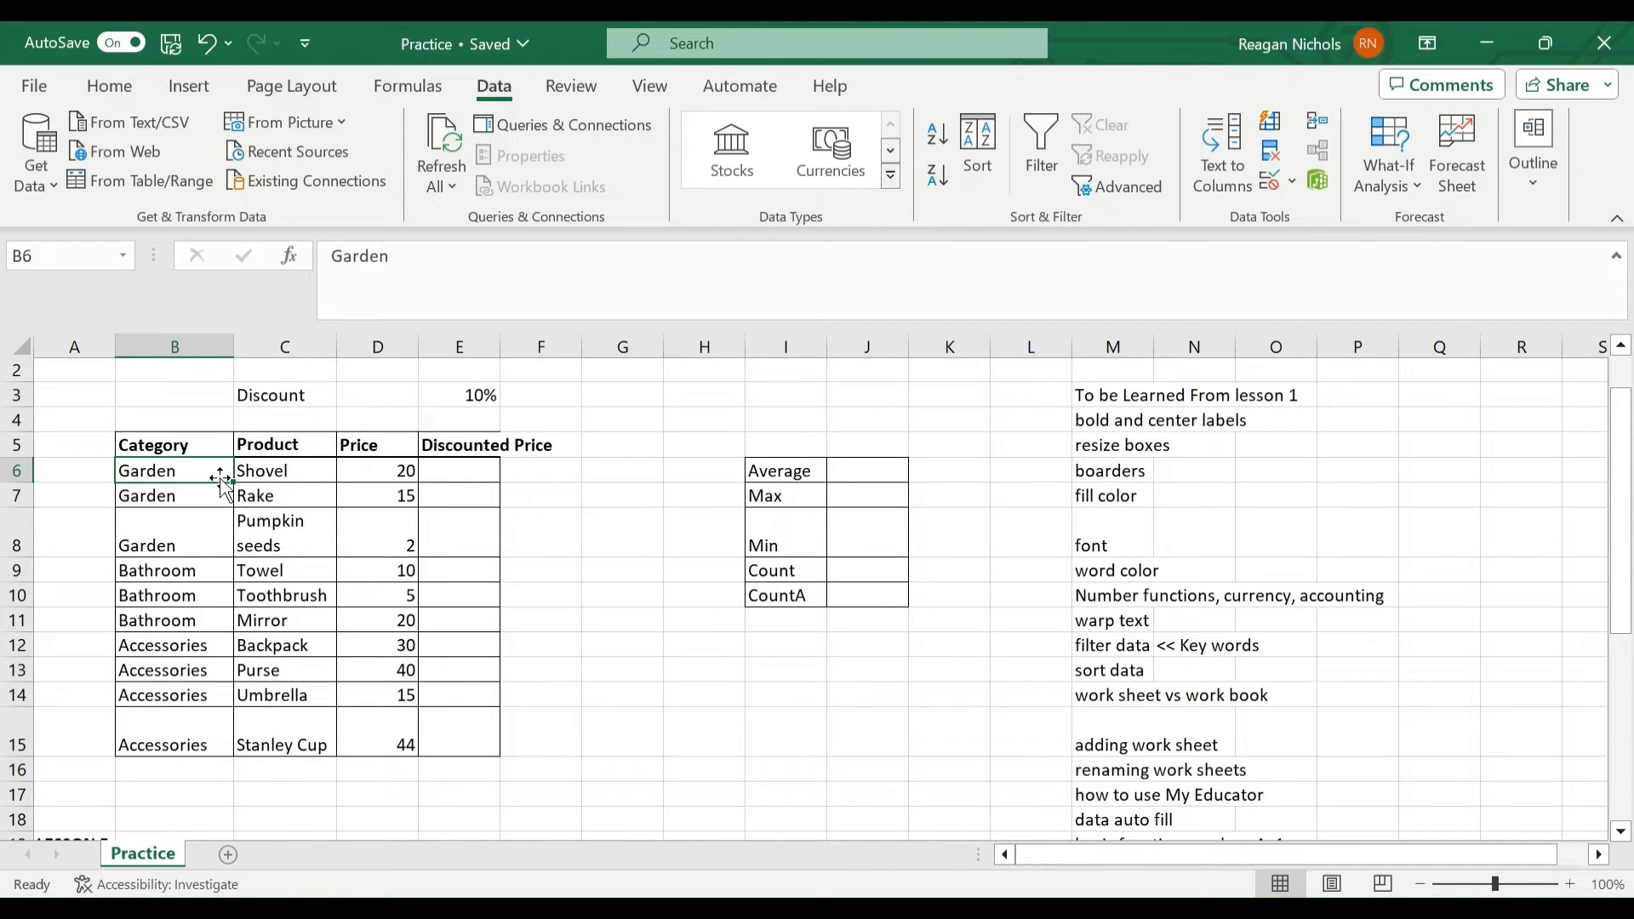
- Turn on filtering for the product table and exclude Bathroom from the Category column
{"action": "left_click", "coordinate": [294, 477]}
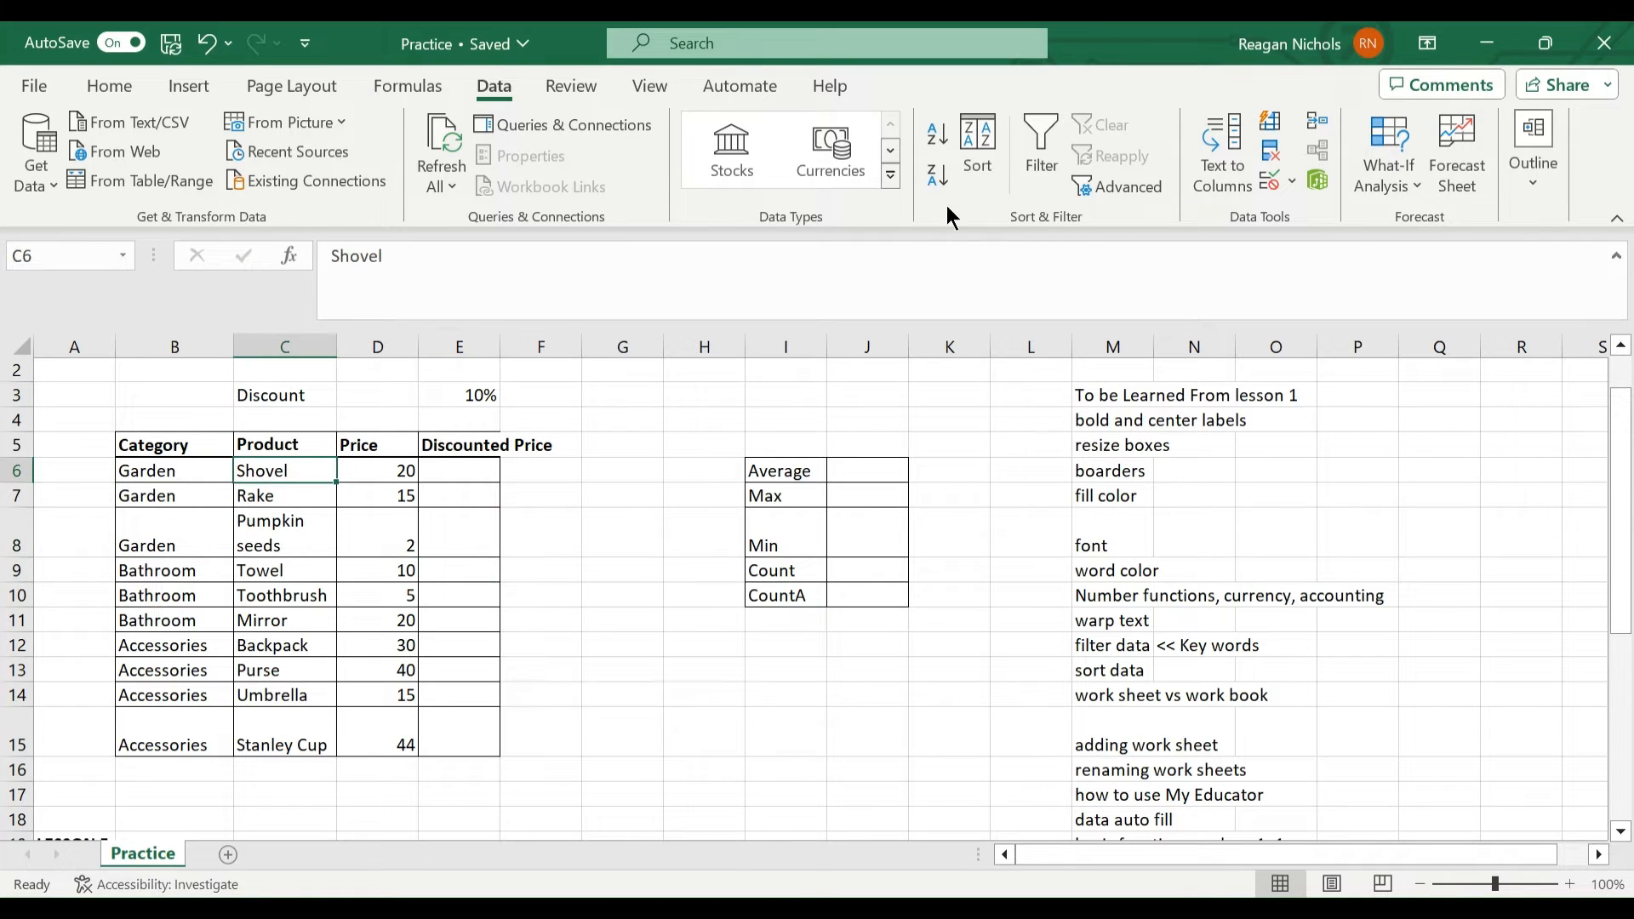
{"action": "left_click", "coordinate": [1040, 163]}
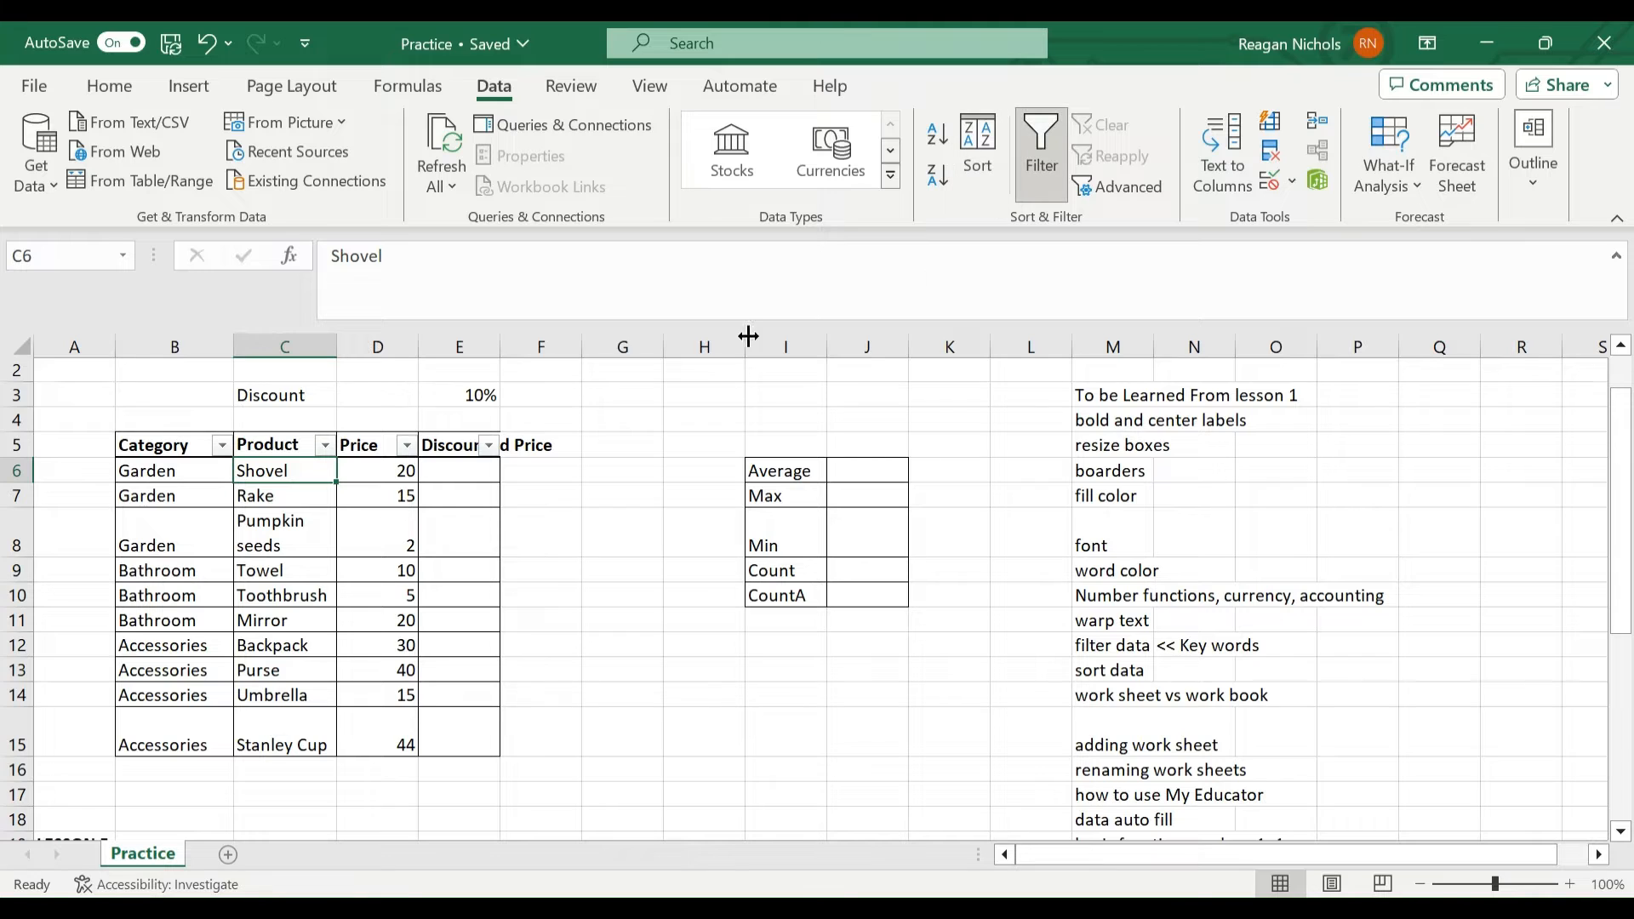
{"action": "left_click", "coordinate": [221, 445]}
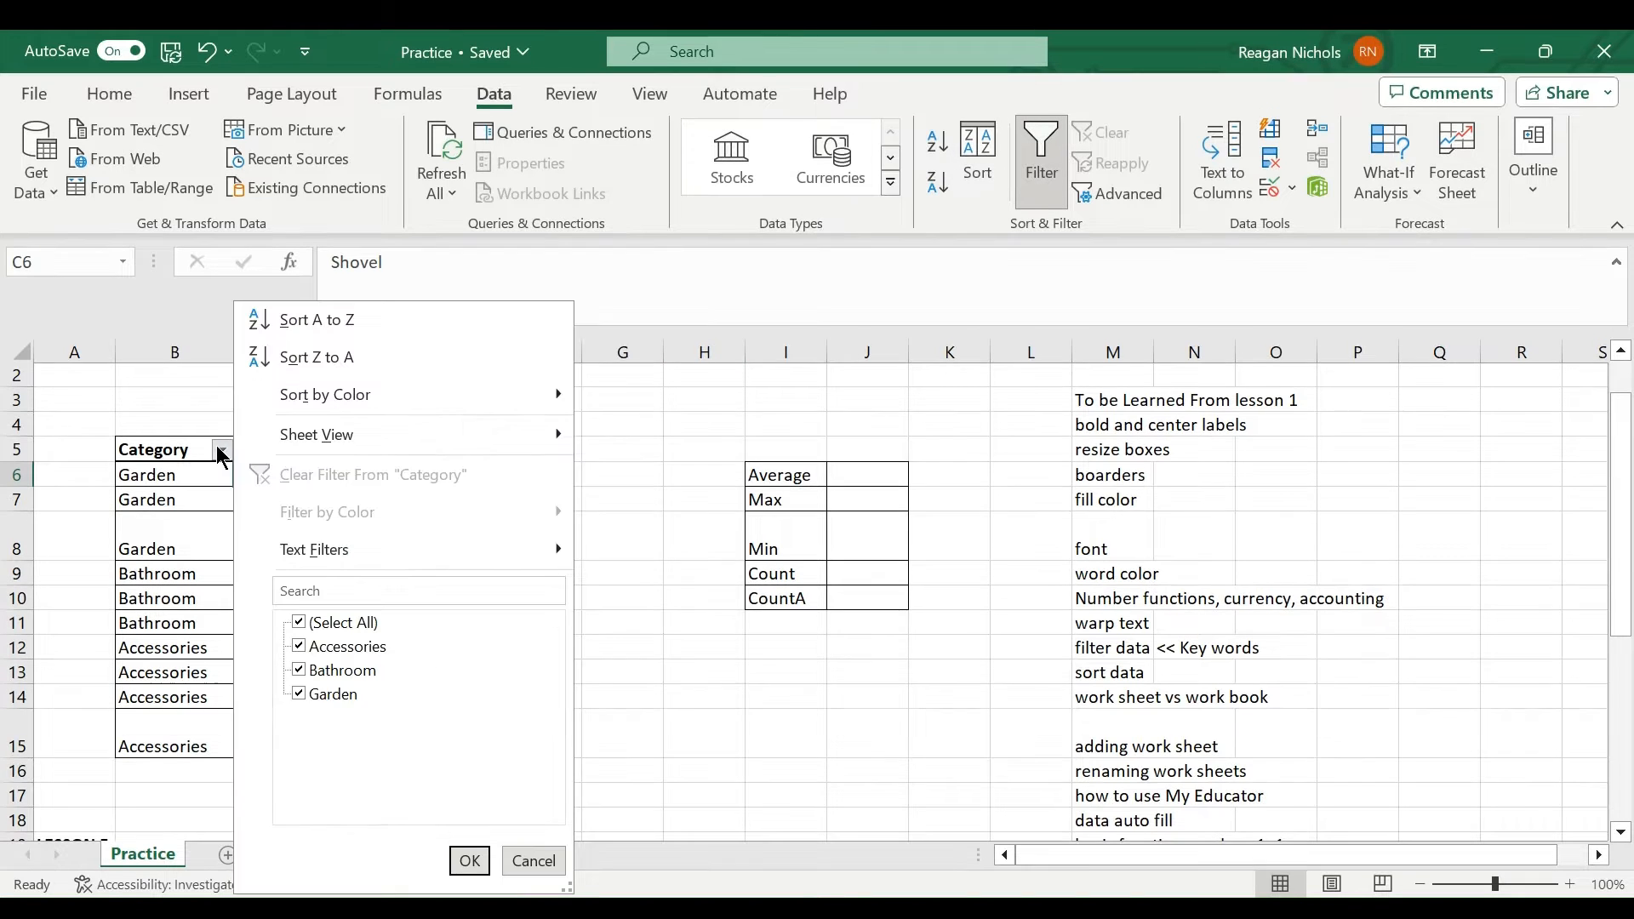
{"action": "left_click", "coordinate": [332, 457]}
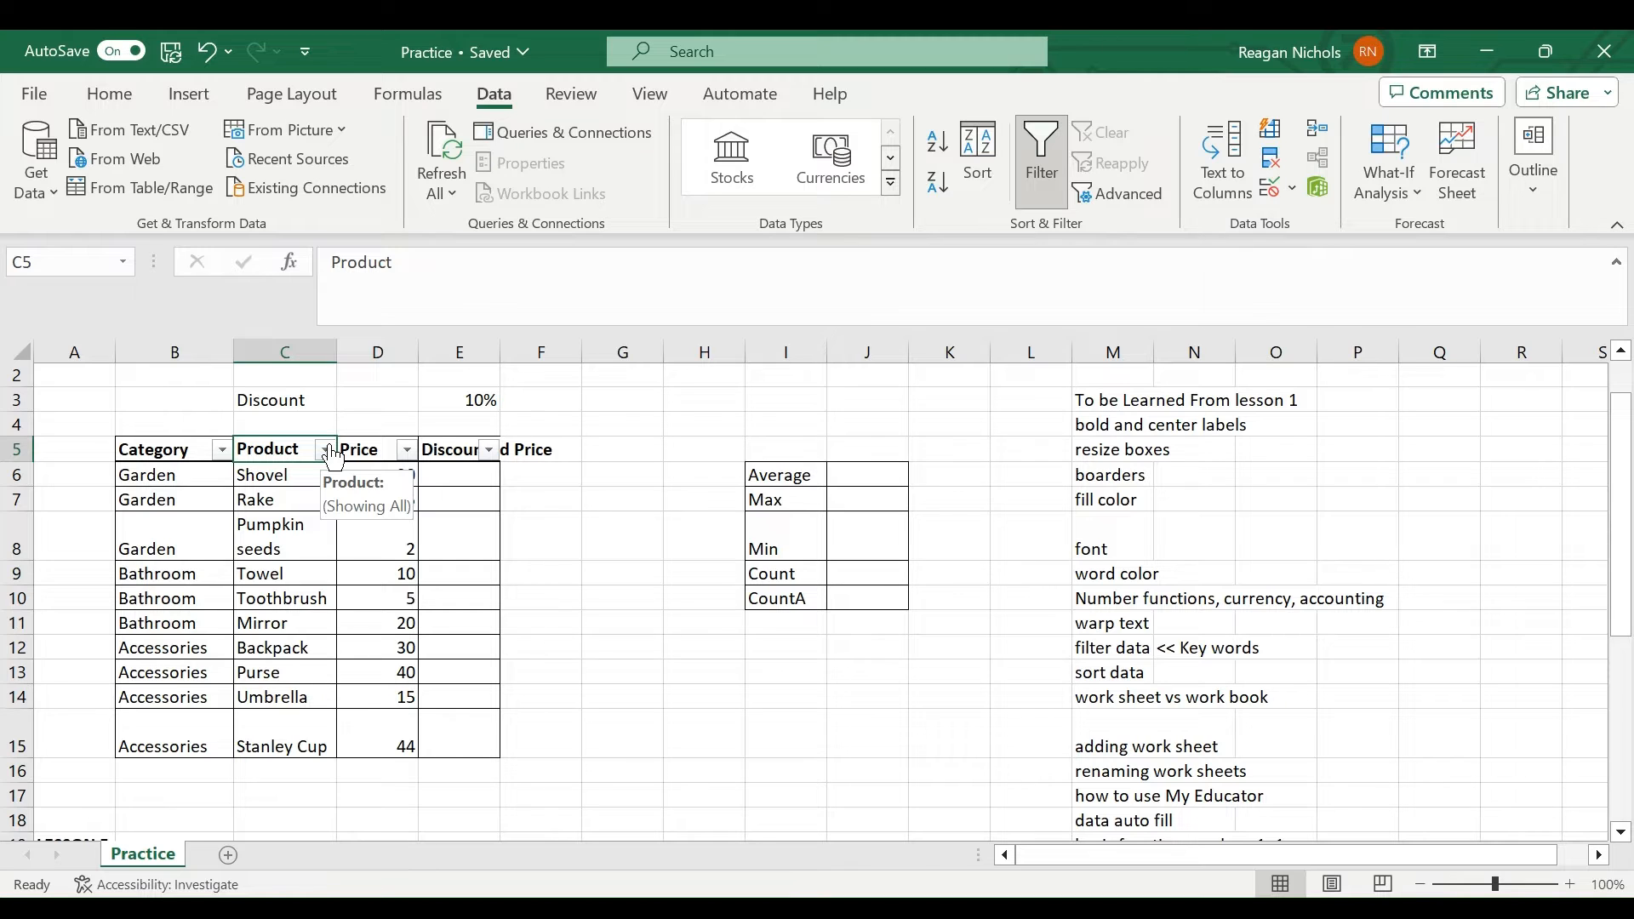
{"action": "left_click", "coordinate": [226, 446]}
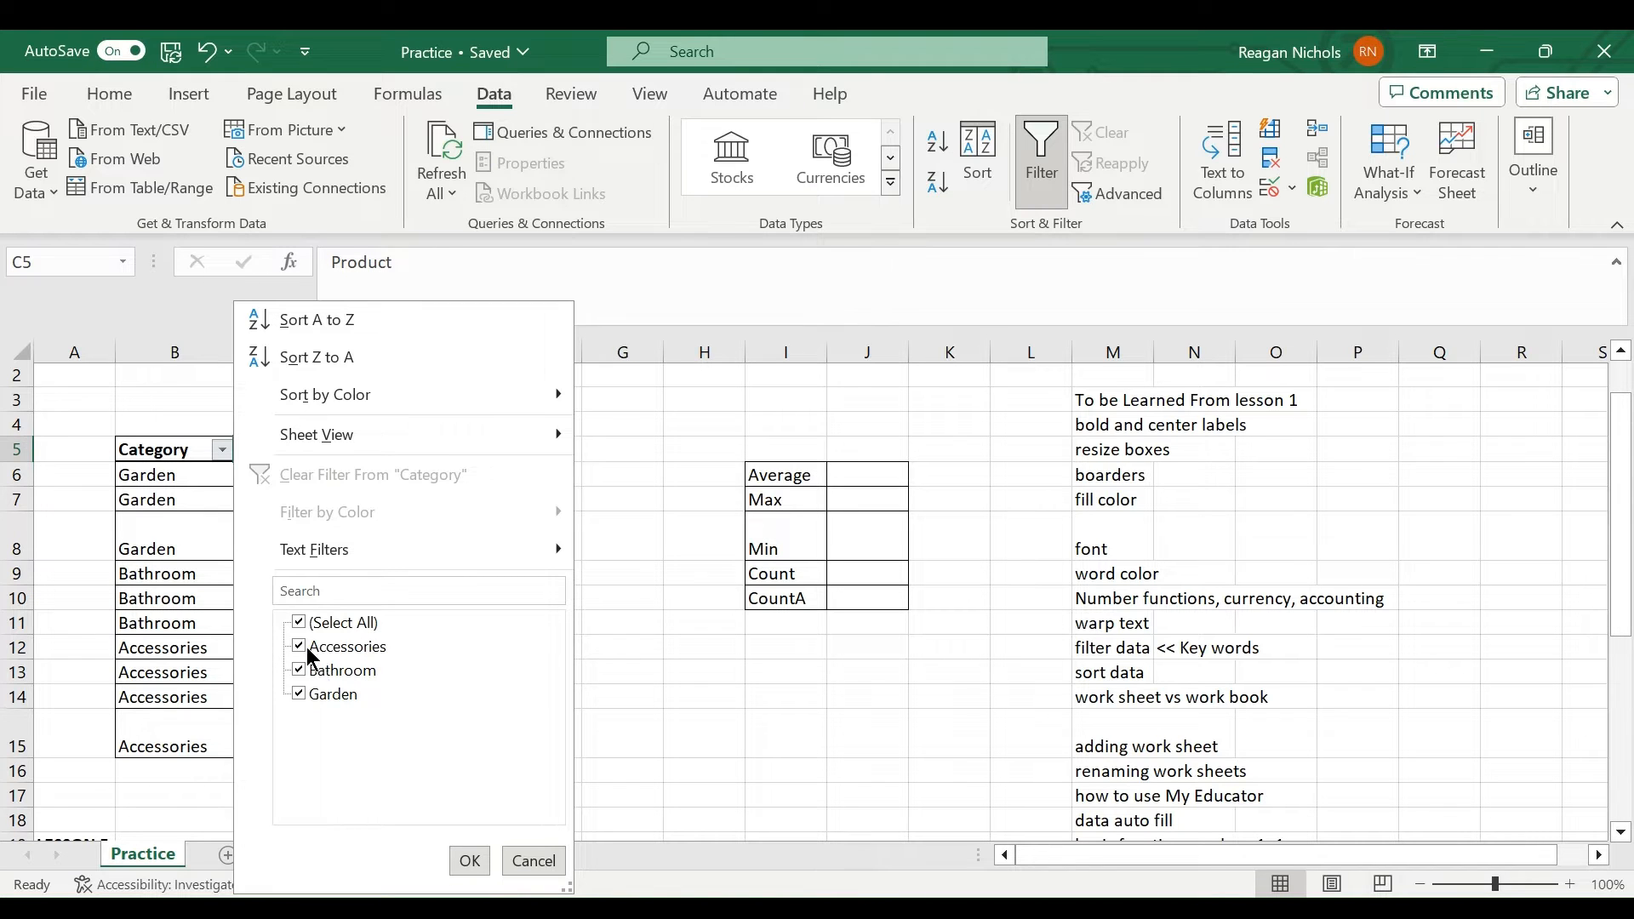
{"action": "left_click", "coordinate": [307, 677]}
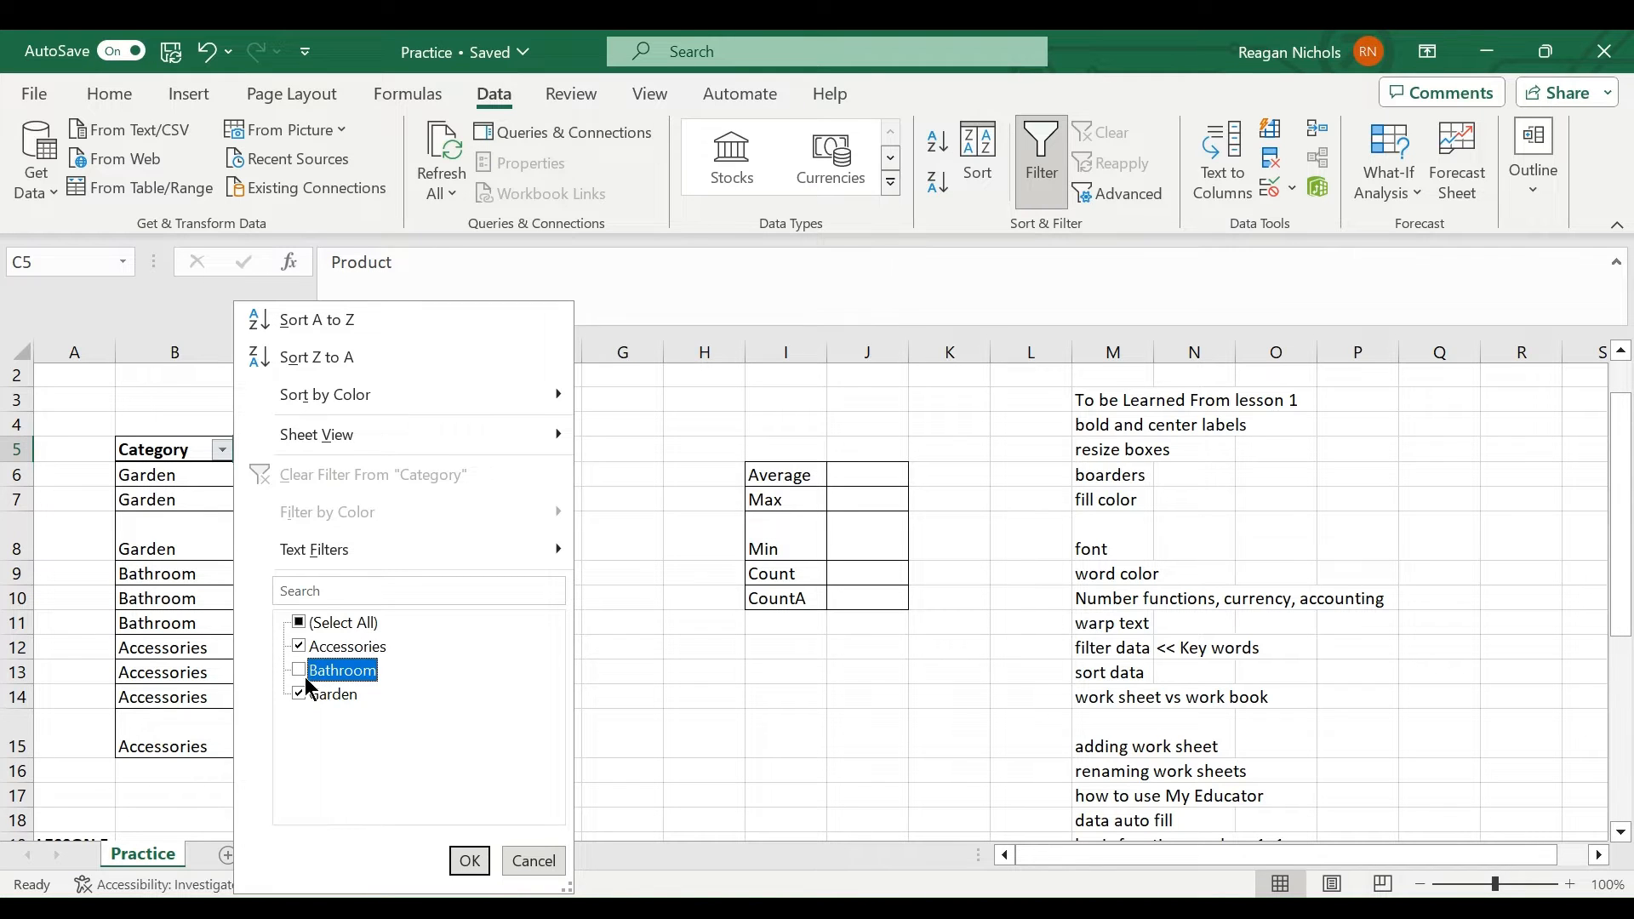
{"action": "left_click", "coordinate": [470, 862]}
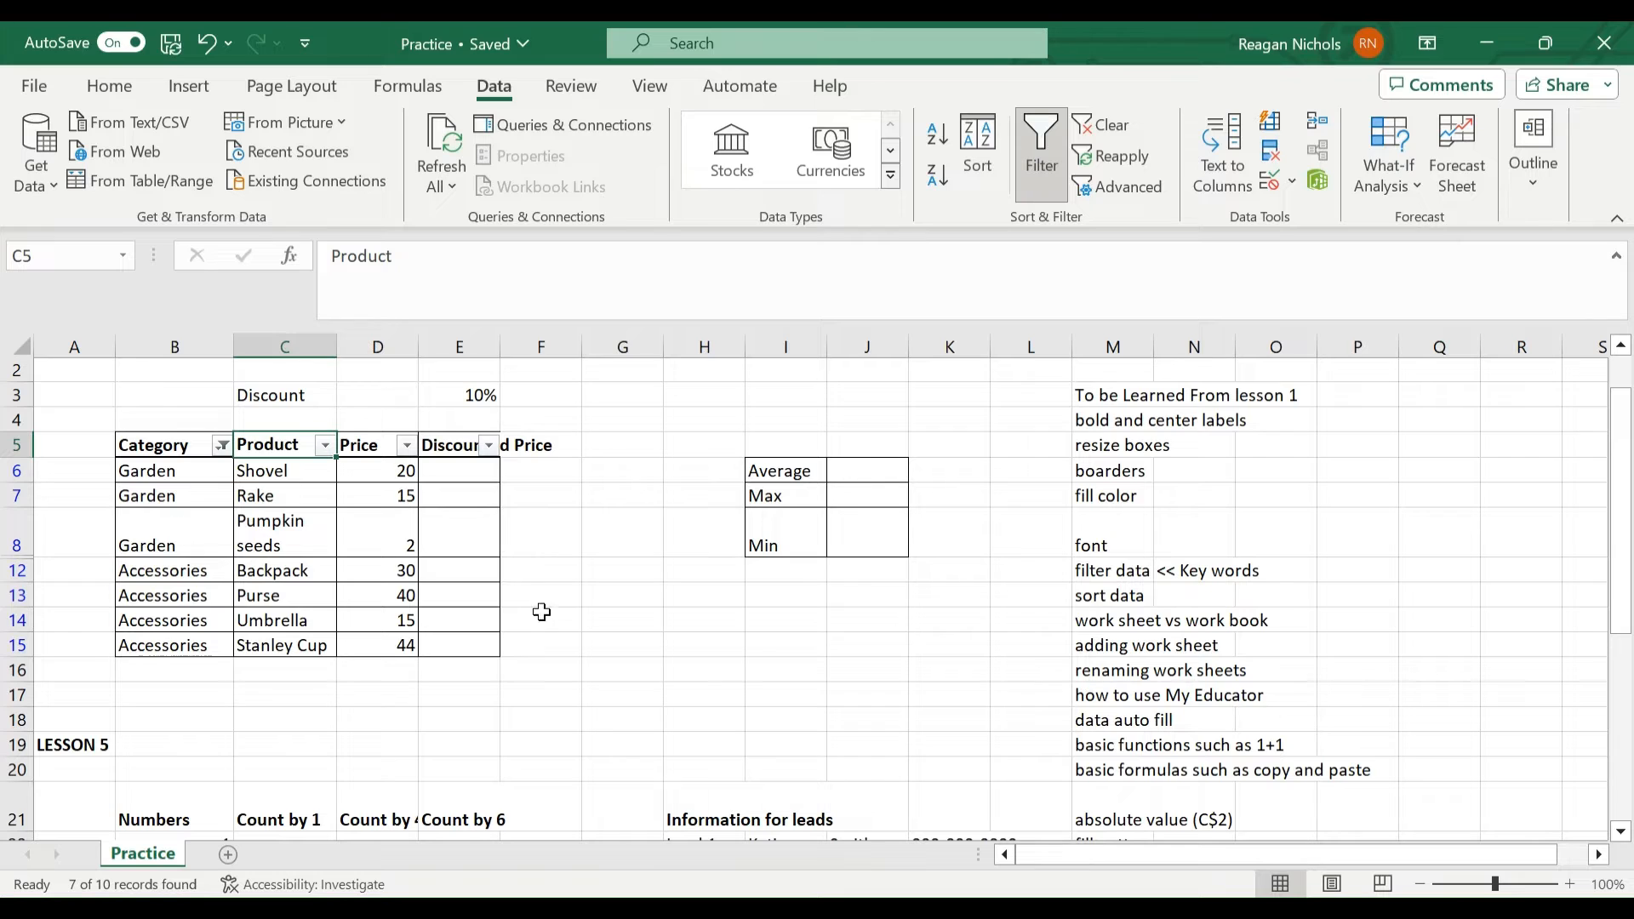
{"action": "left_click", "coordinate": [538, 531]}
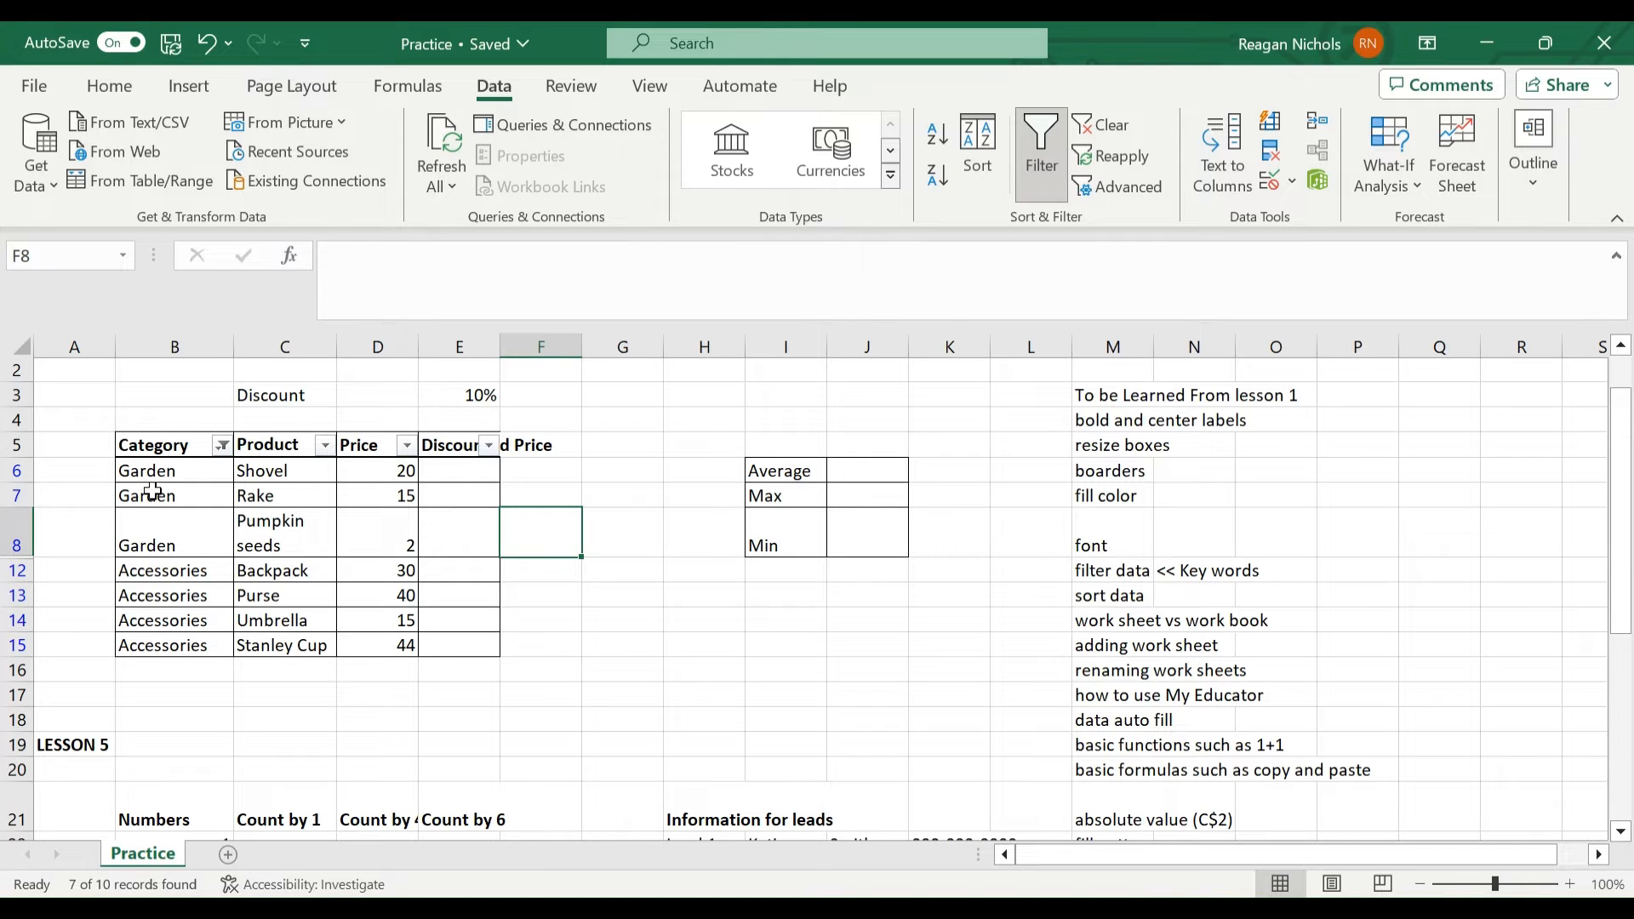
{"action": "left_click", "coordinate": [407, 446]}
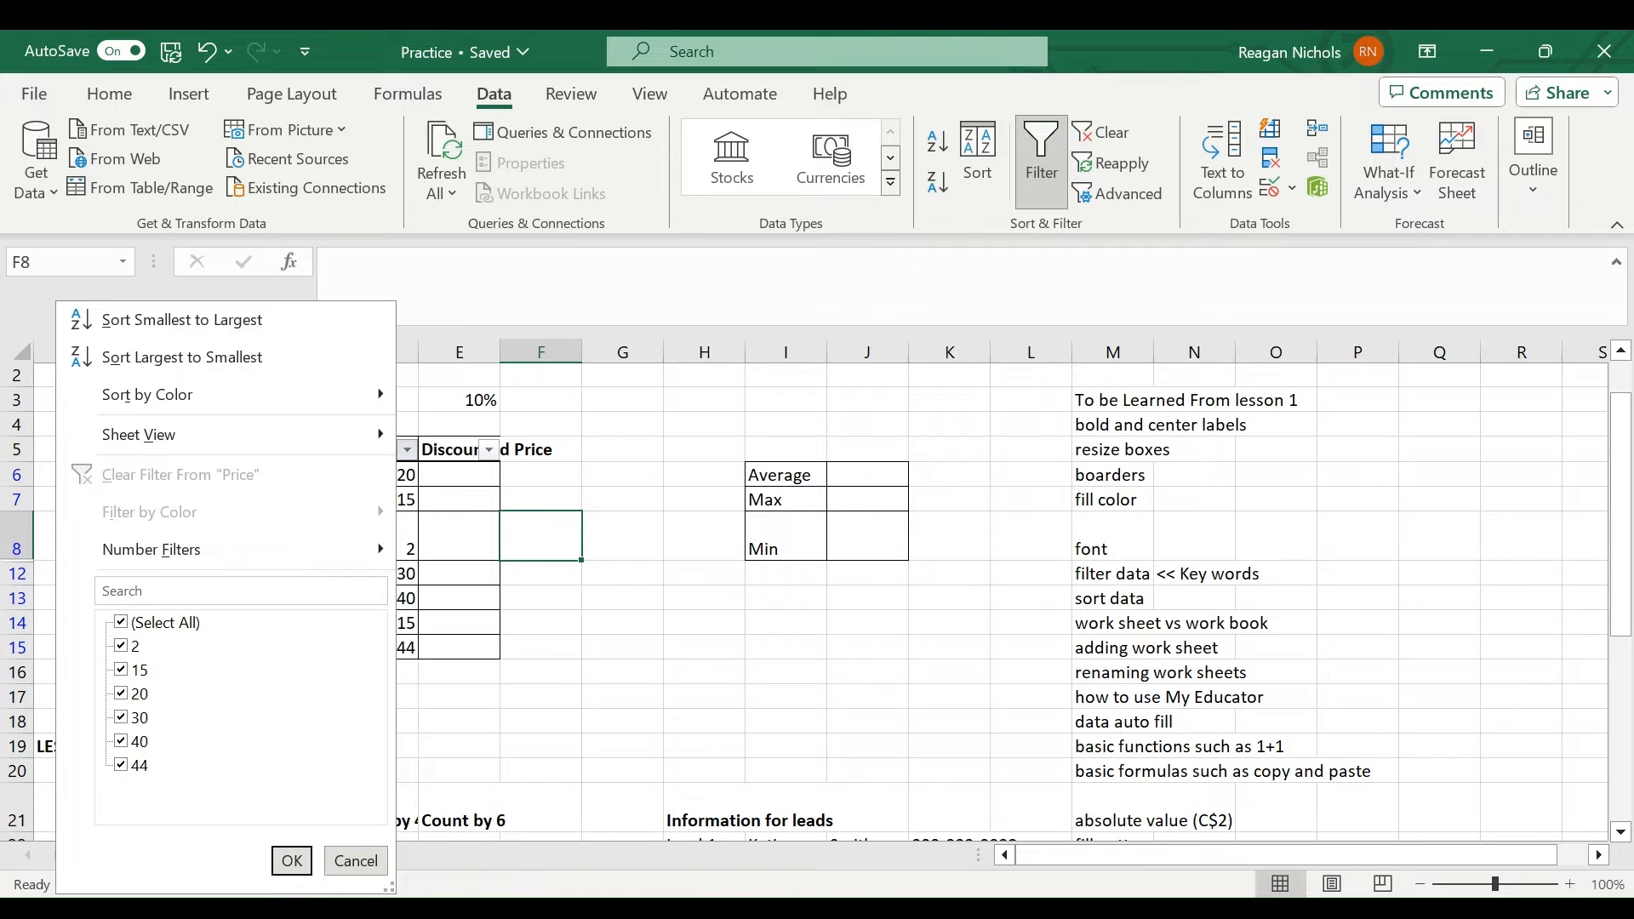
{"action": "left_click", "coordinate": [328, 860]}
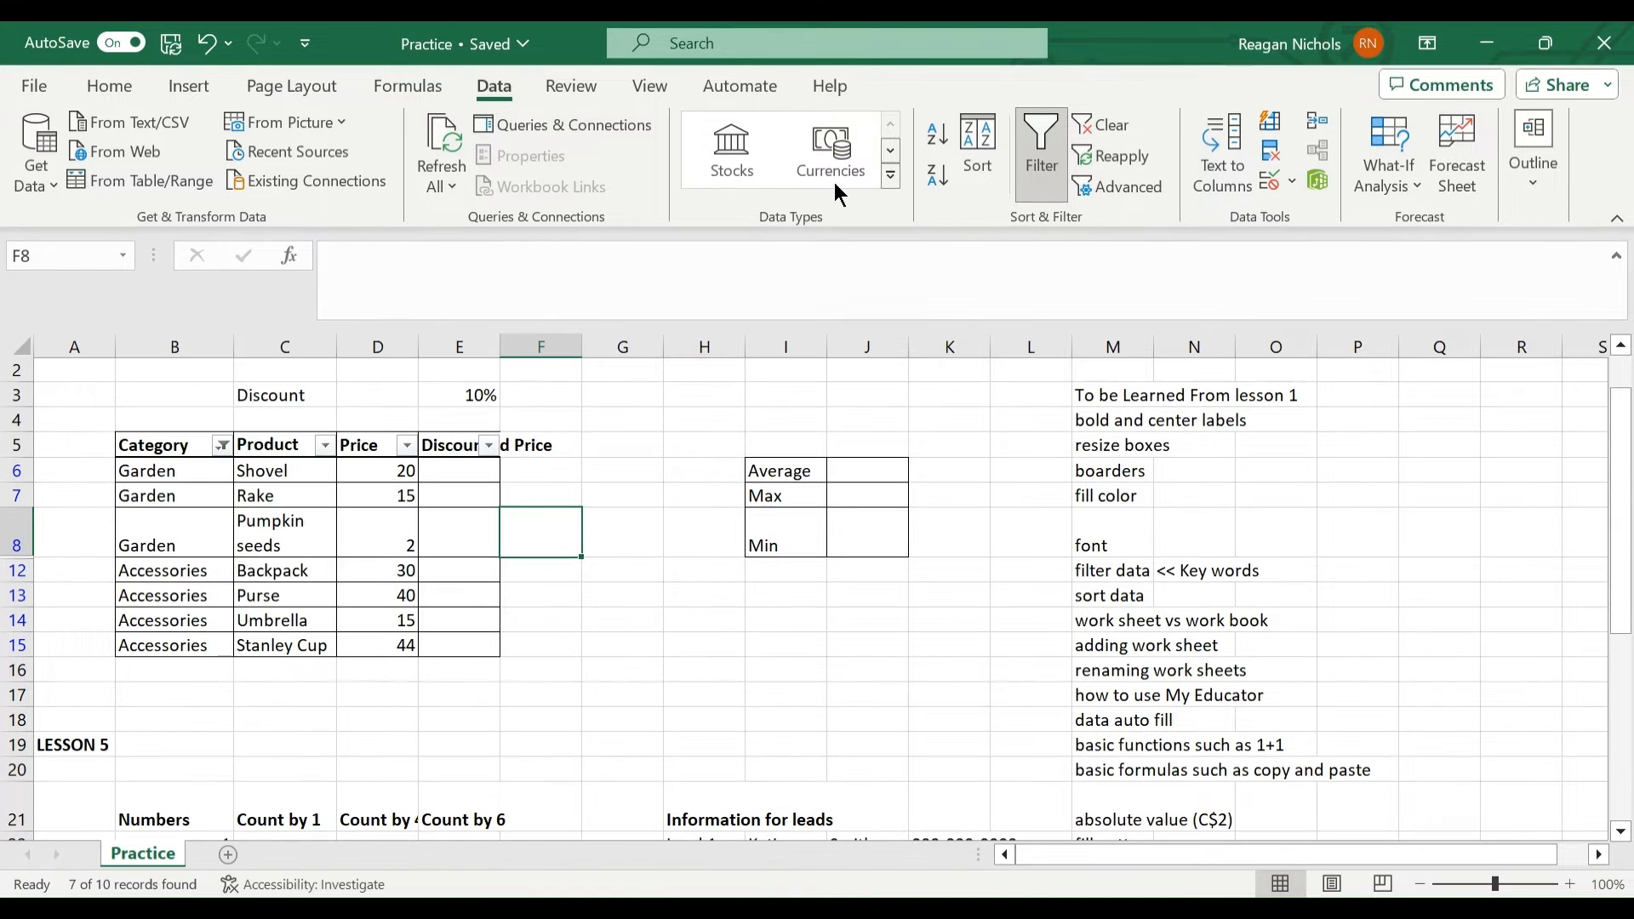
{"action": "left_click", "coordinate": [977, 152]}
{"action": "key", "text": "Return"}
{"action": "left_click", "coordinate": [408, 524]}
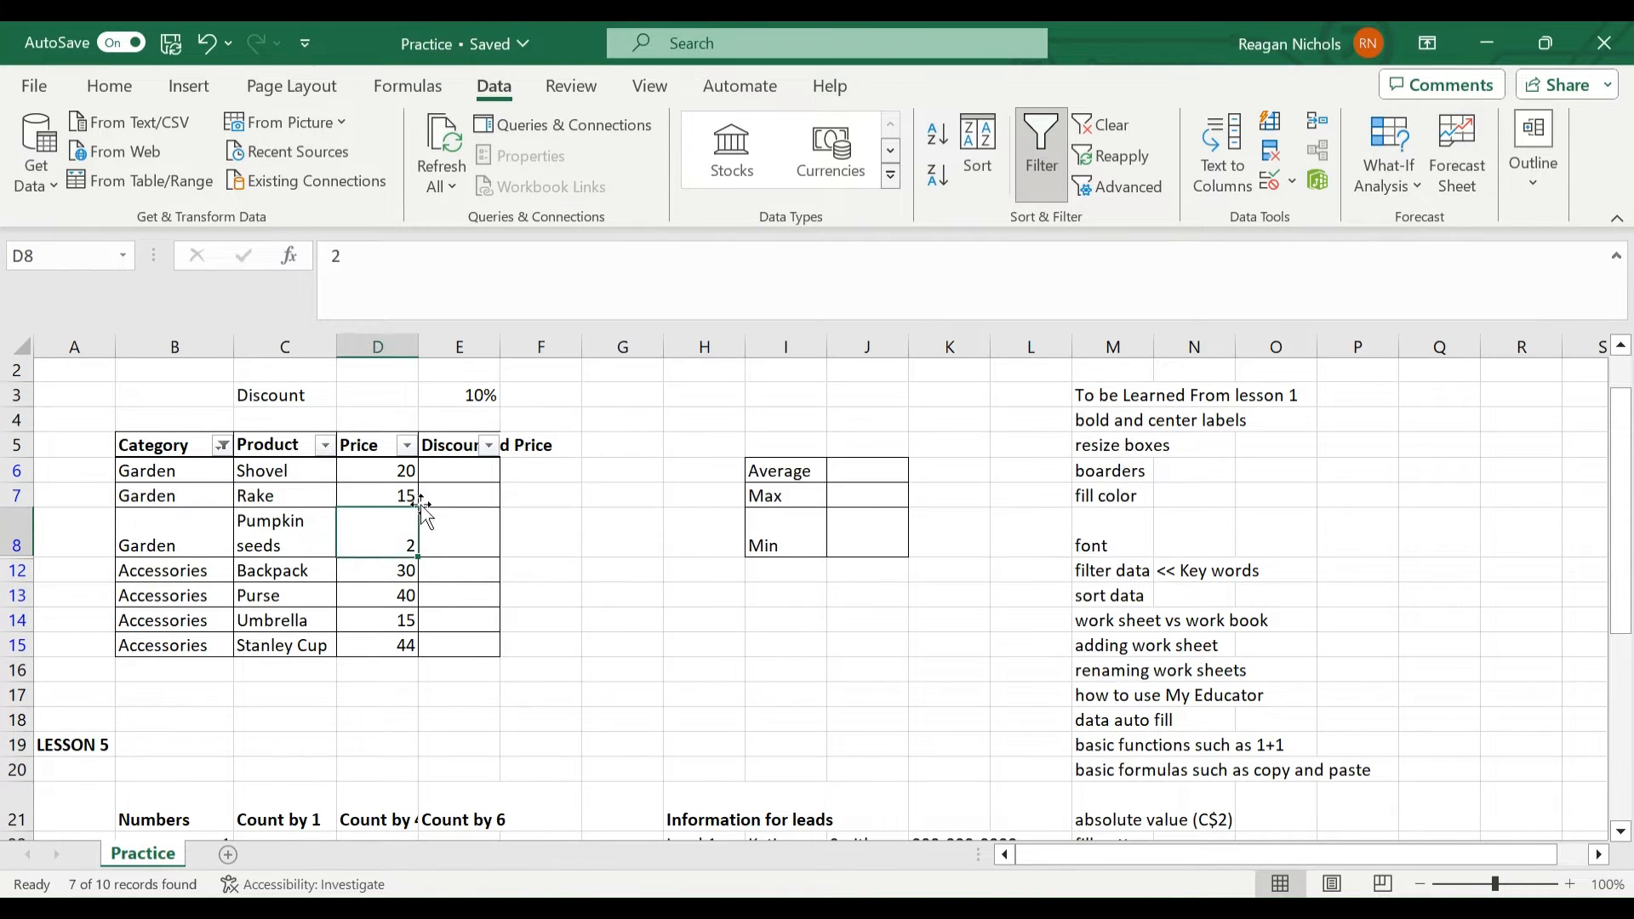
{"action": "left_click", "coordinate": [977, 152]}
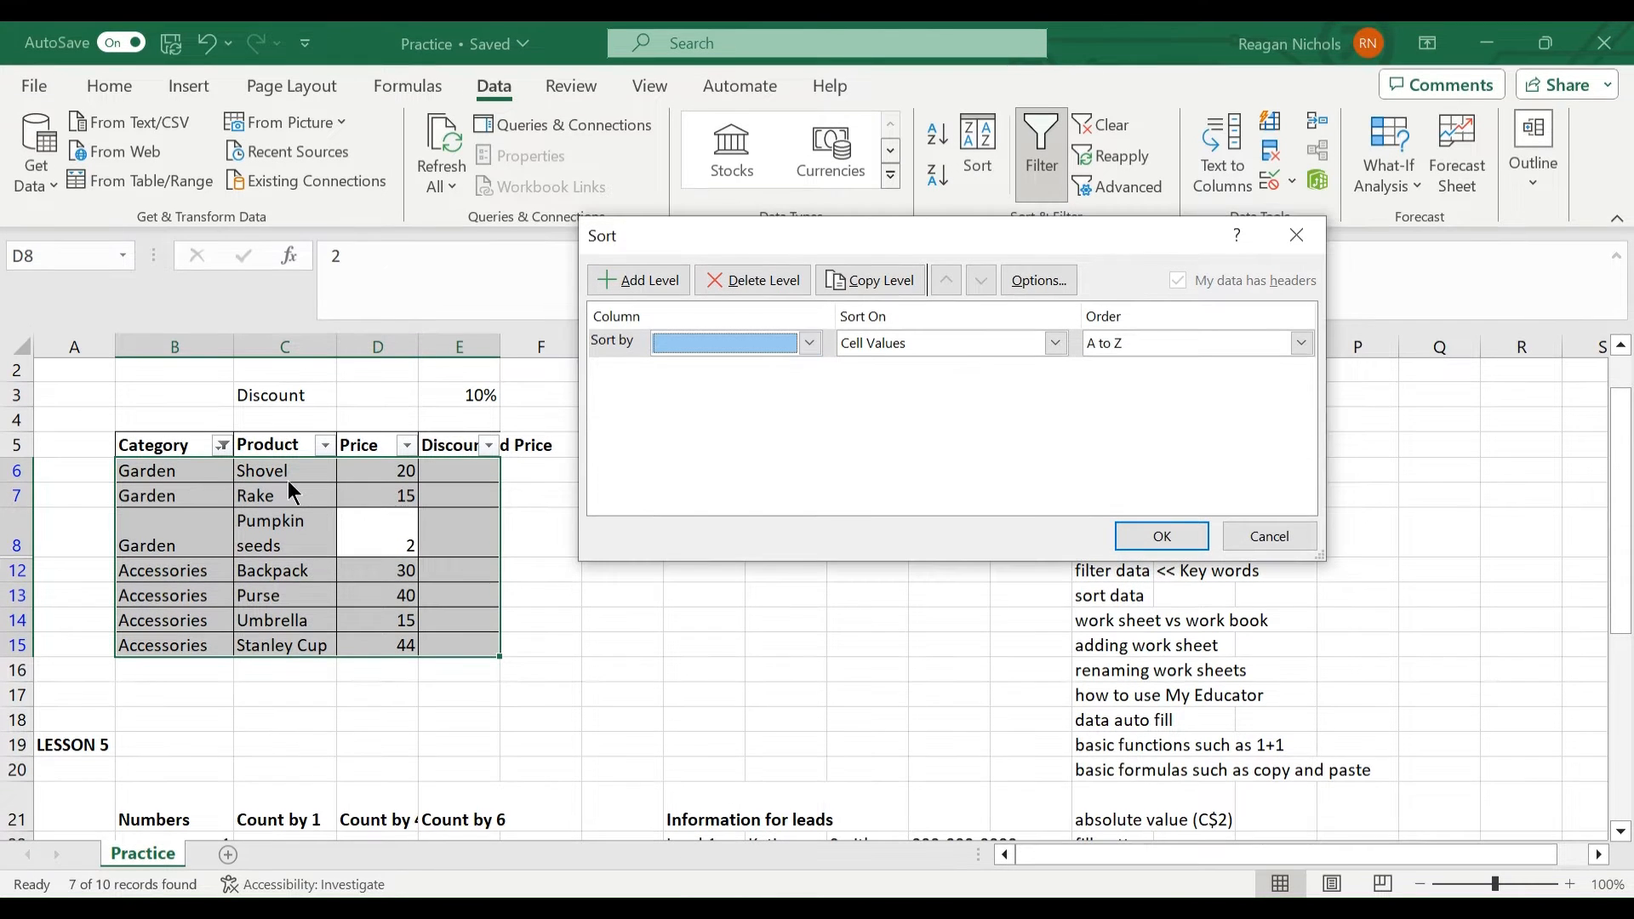
{"action": "left_click", "coordinate": [1252, 536]}
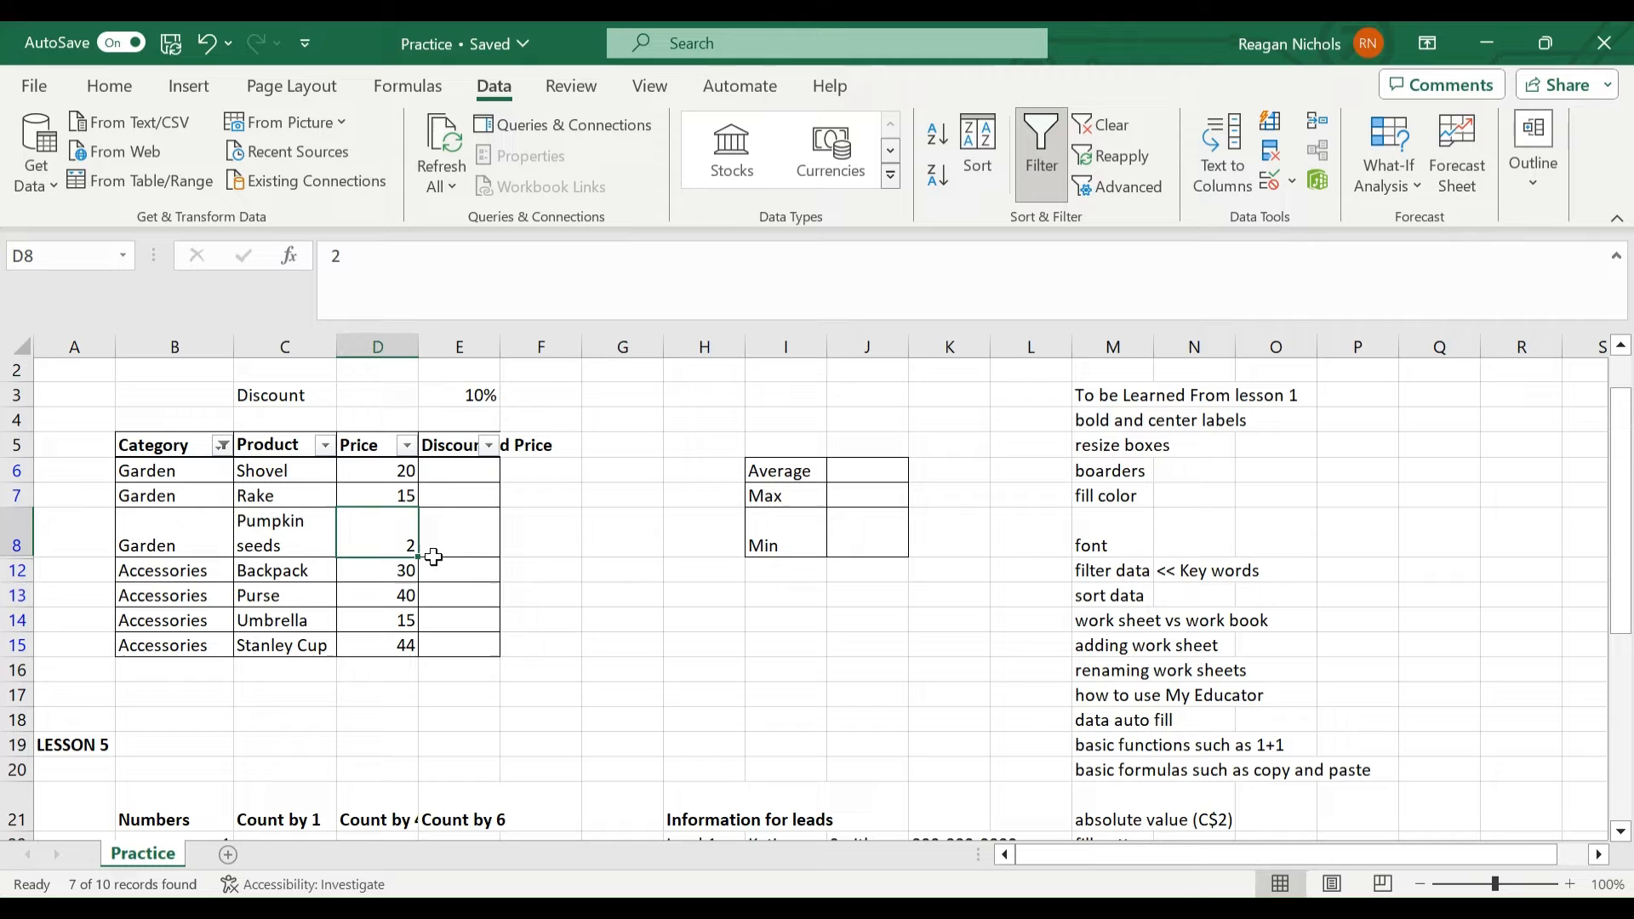
- Sort the filtered product table by Price from smallest to largest
{"action": "left_click", "coordinate": [141, 474]}
{"action": "left_click", "coordinate": [987, 157]}
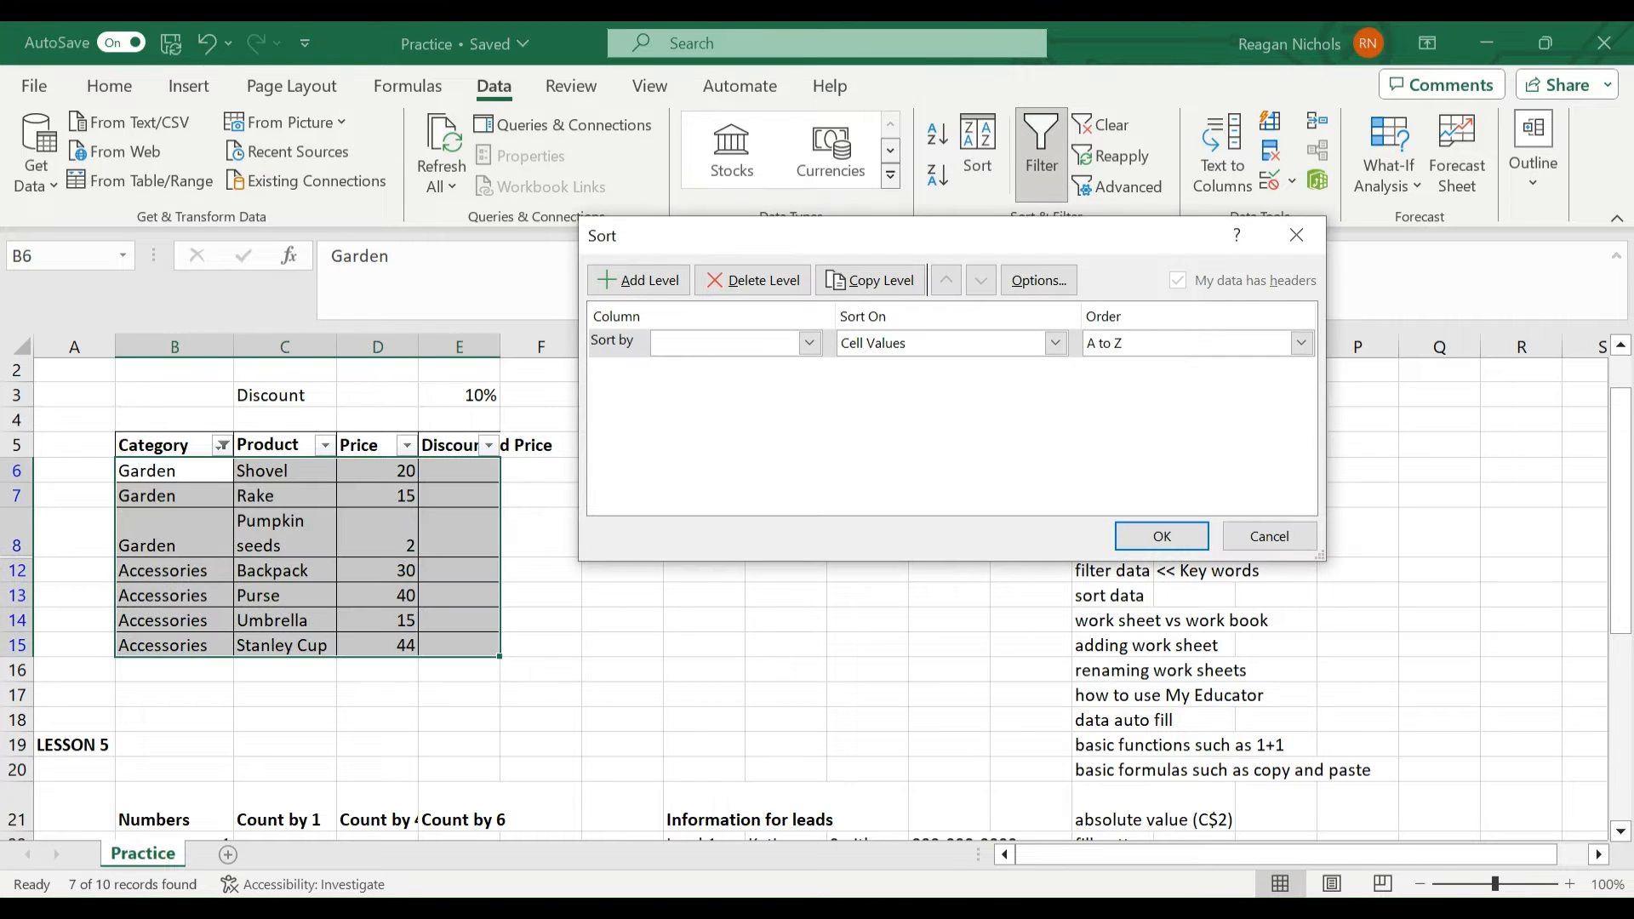
{"action": "left_click", "coordinate": [809, 344]}
{"action": "left_click", "coordinate": [788, 398]}
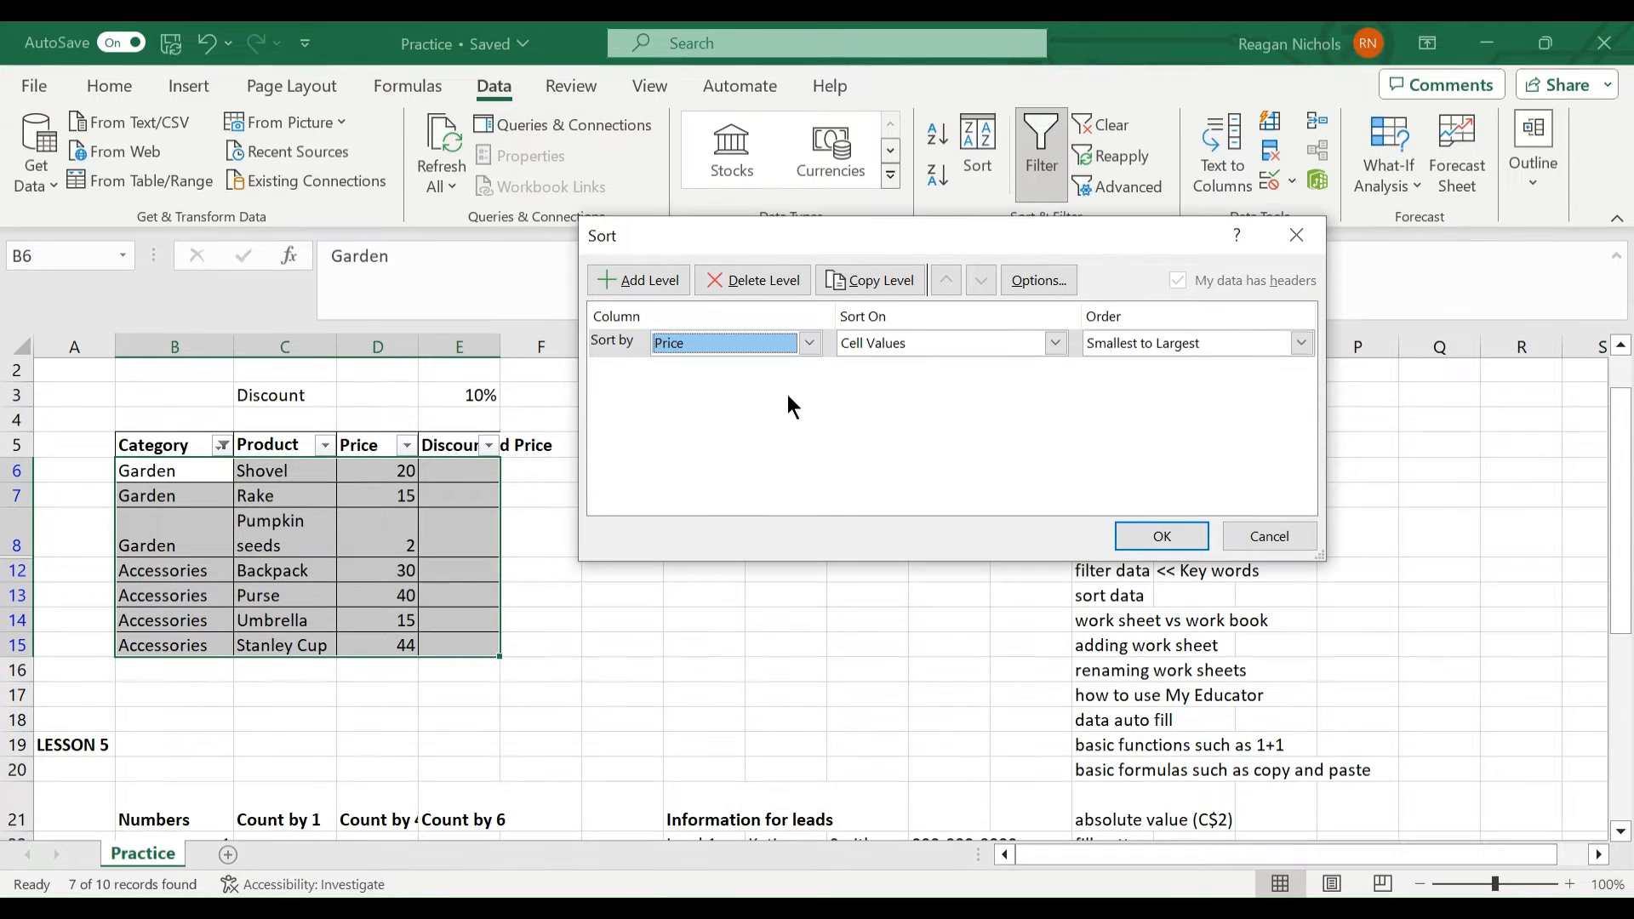
{"action": "left_click", "coordinate": [1163, 539]}
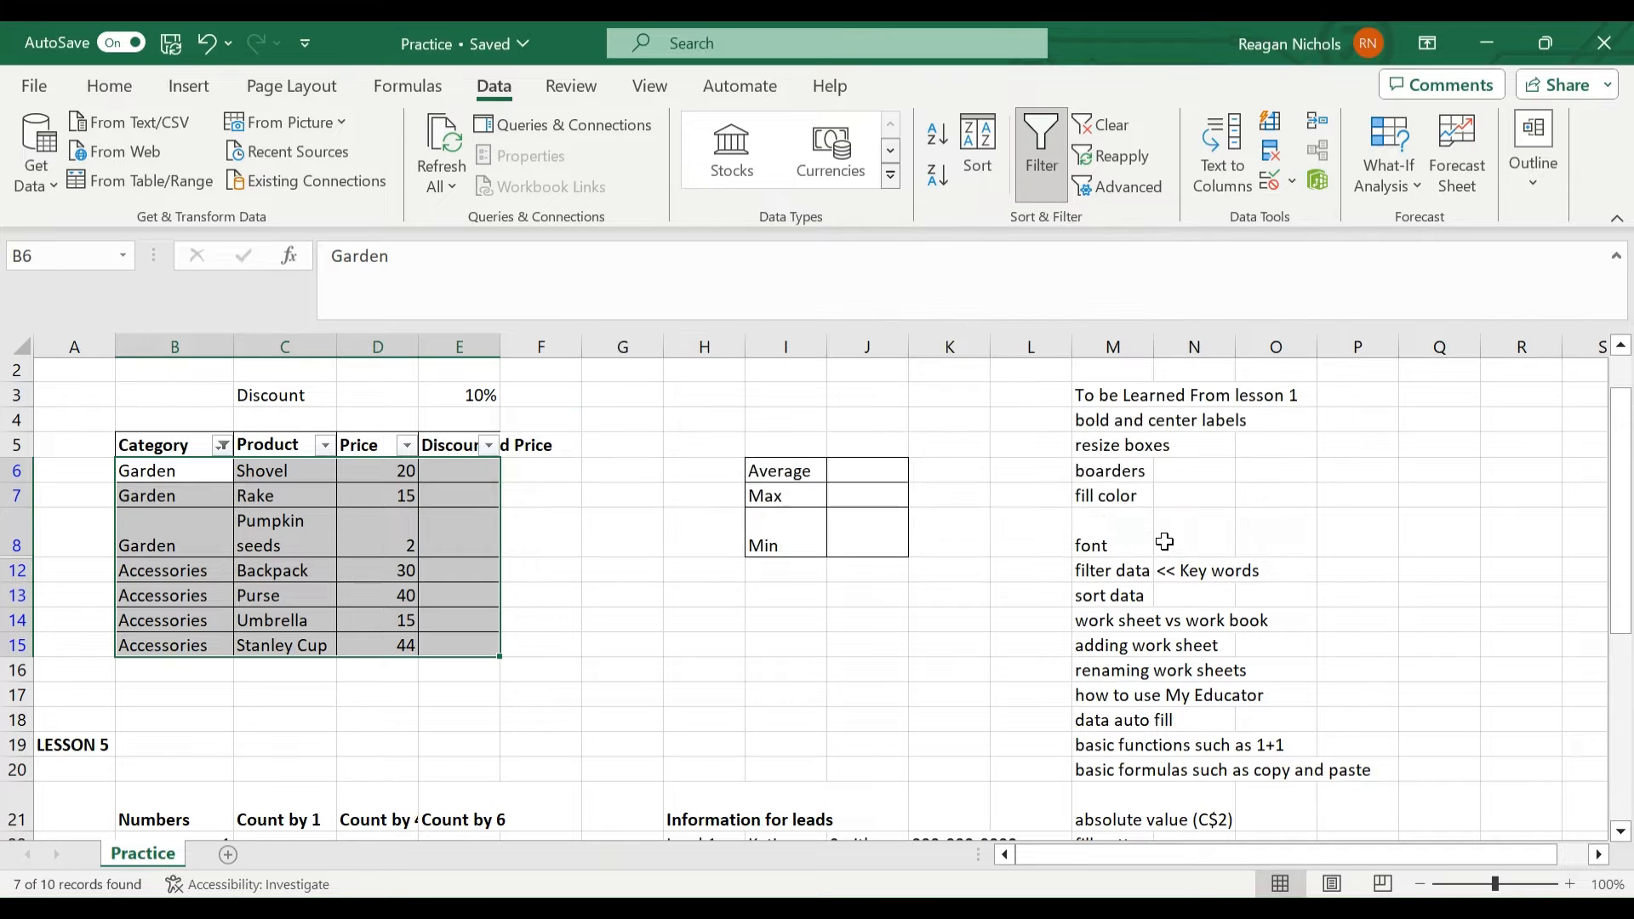
{"action": "left_click", "coordinate": [545, 569]}
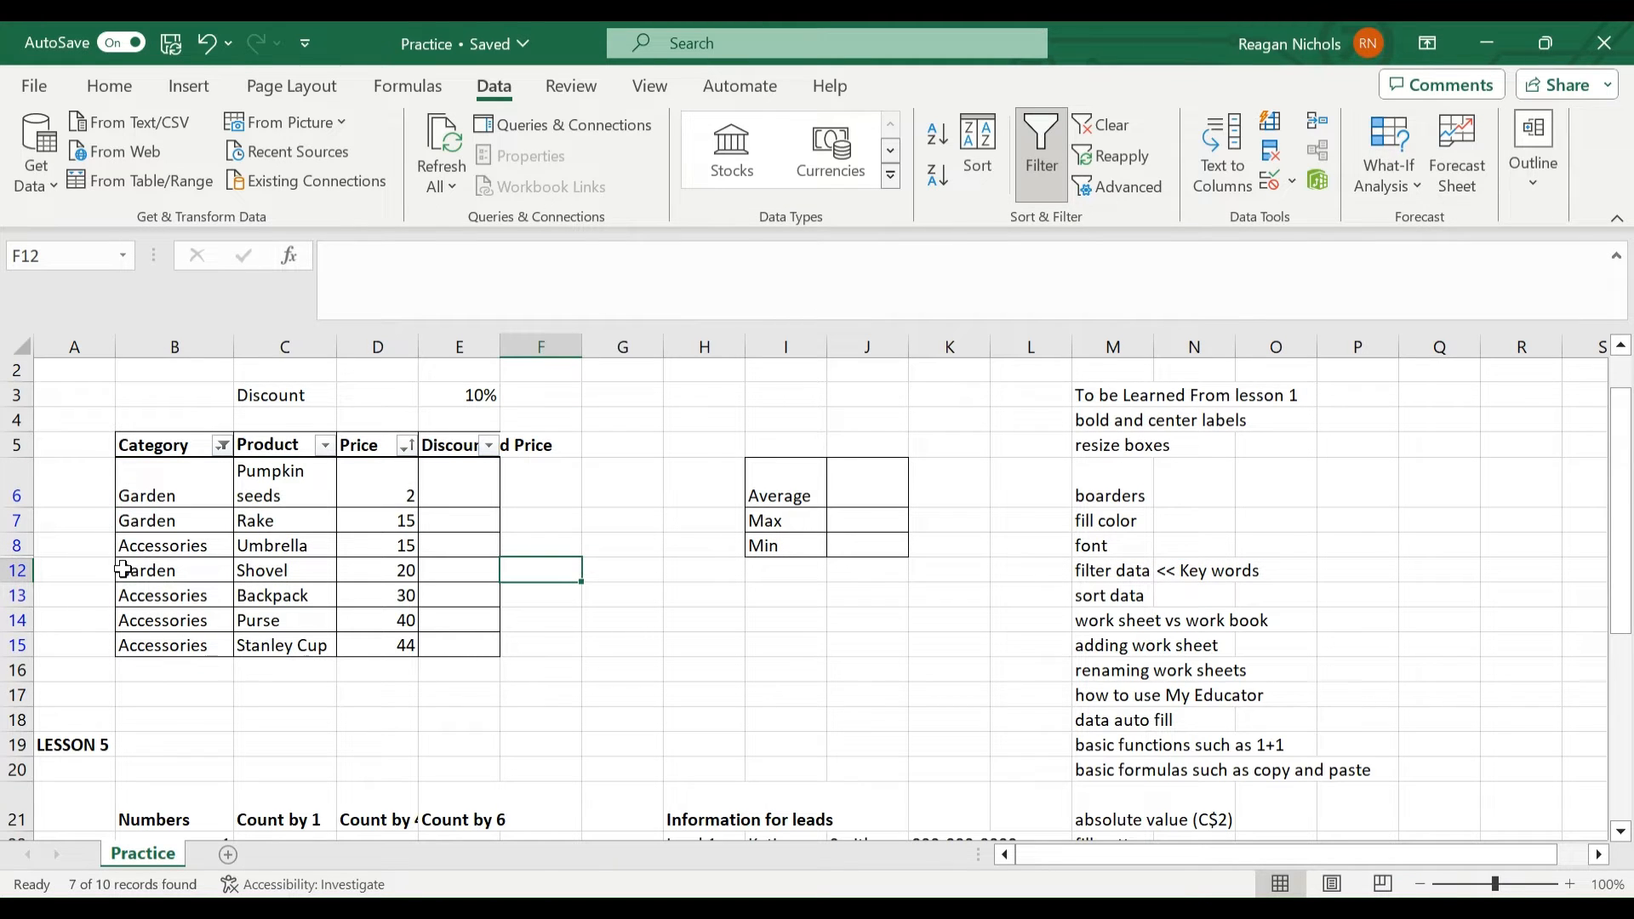
- Sort the filtered product table by Category Z to A, with a second level by Price from smallest to largest
{"action": "left_click", "coordinate": [145, 489]}
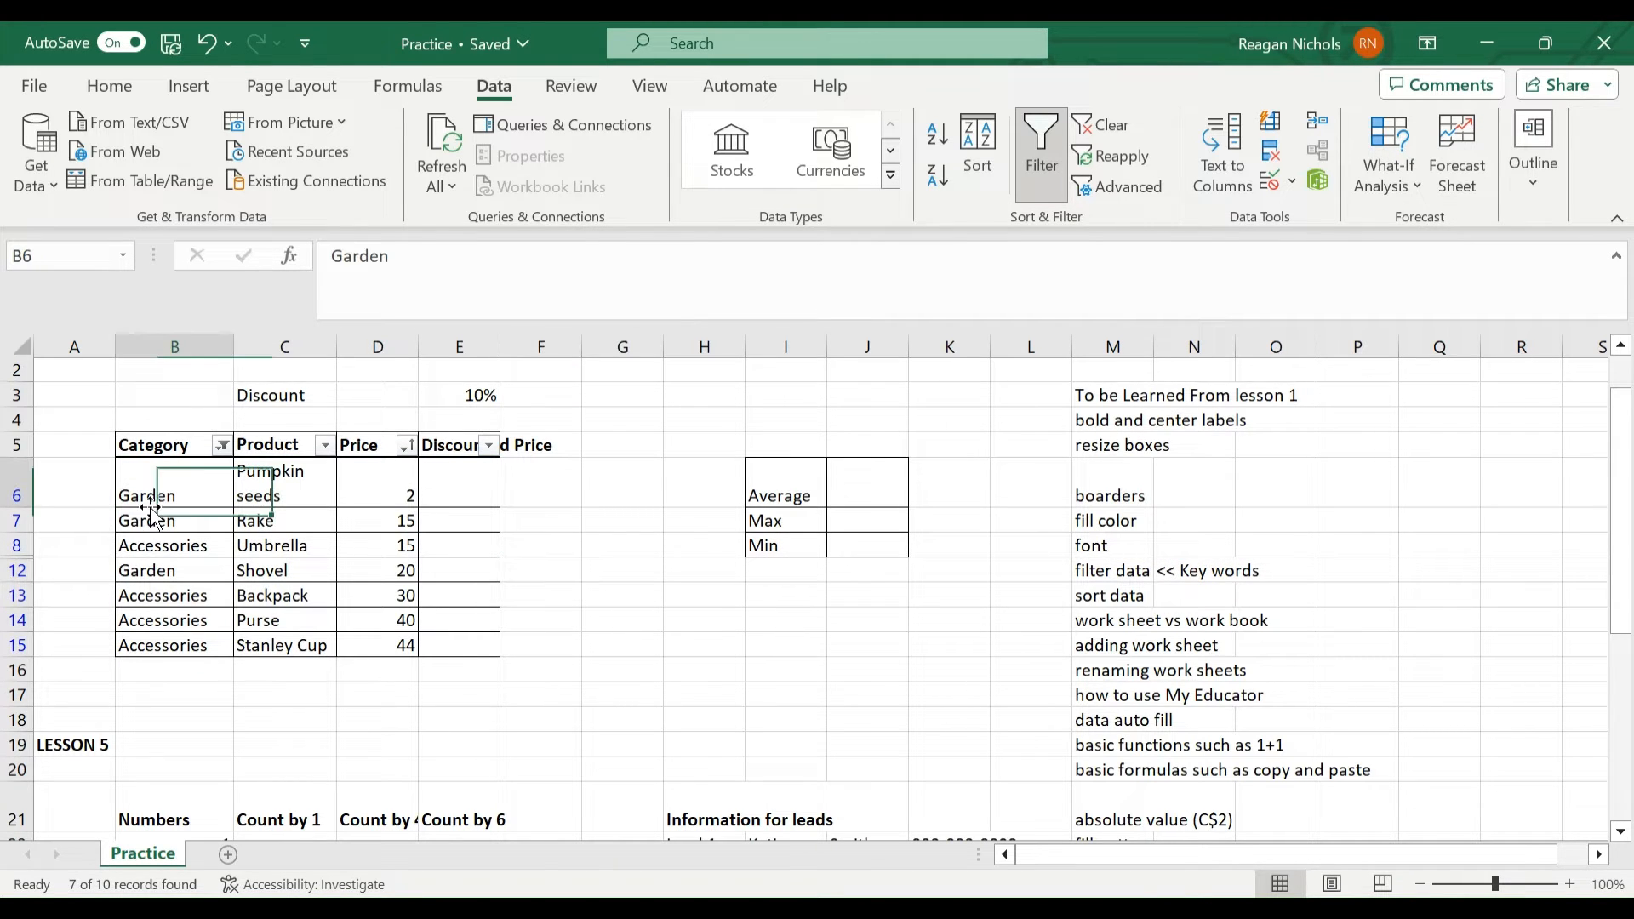
{"action": "left_click", "coordinate": [983, 183]}
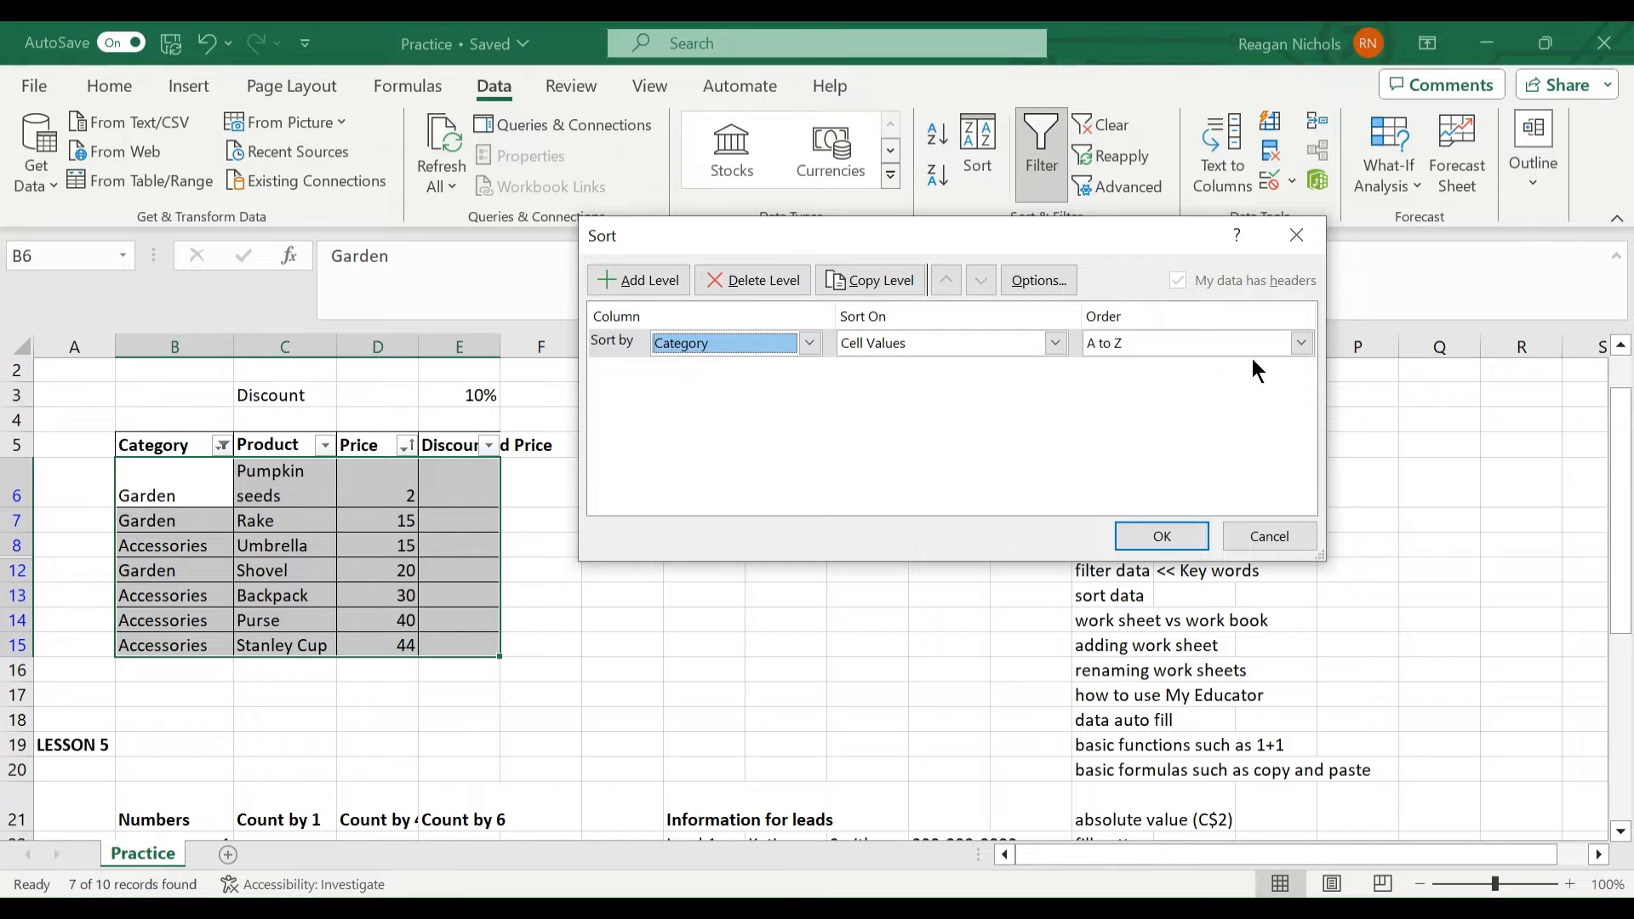
{"action": "left_click", "coordinate": [1302, 343]}
{"action": "left_click", "coordinate": [1222, 394]}
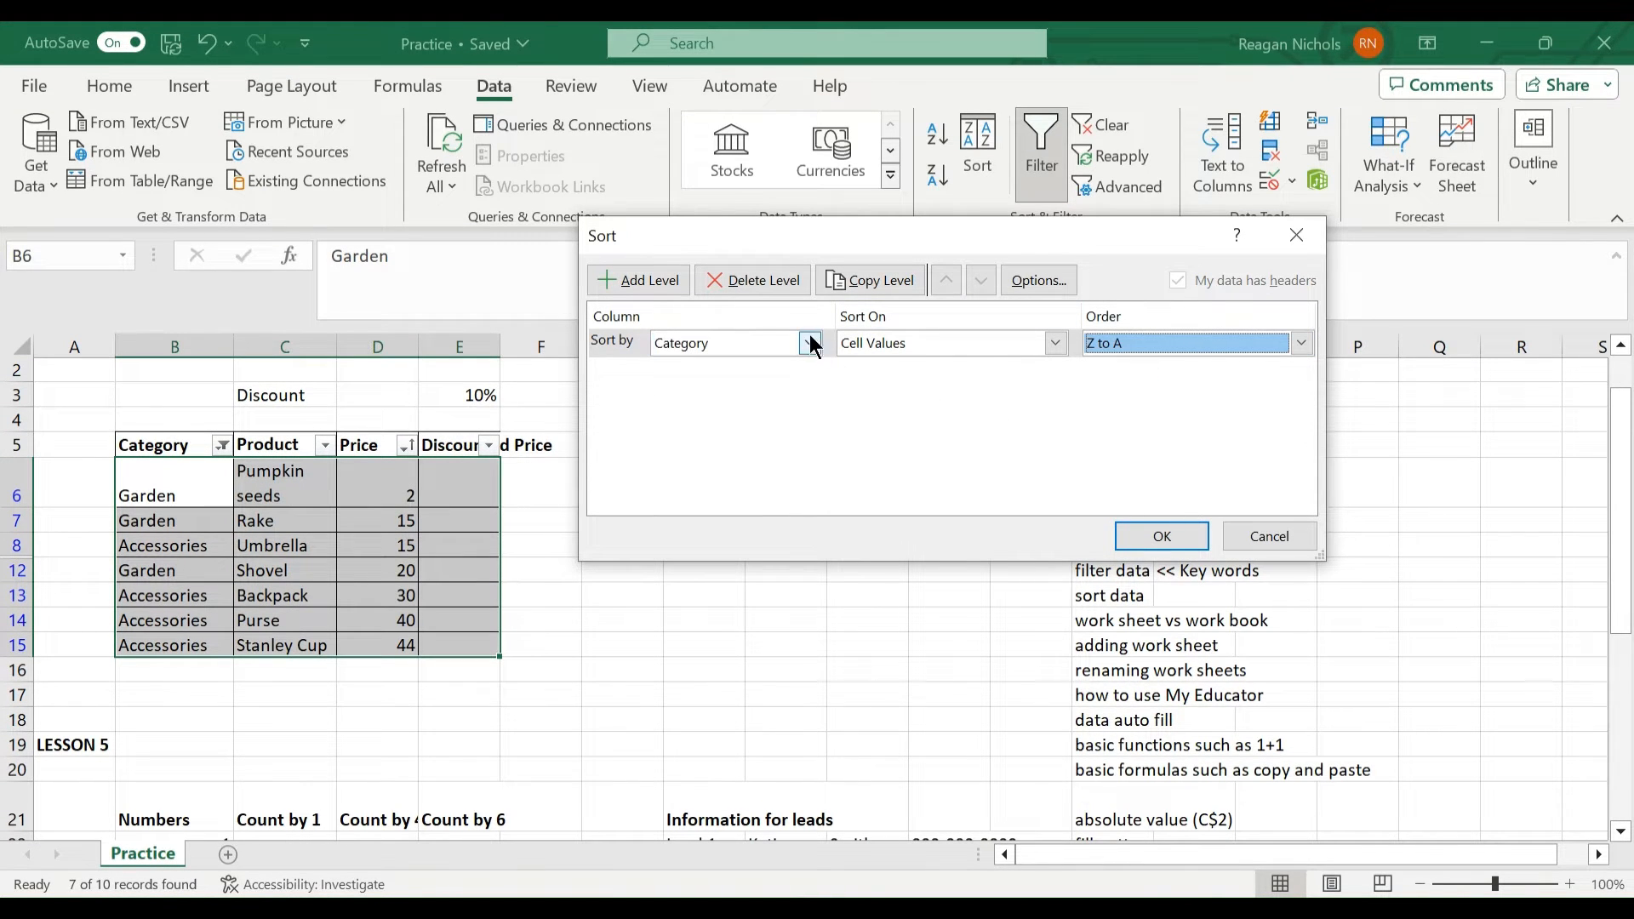
{"action": "left_click", "coordinate": [670, 291]}
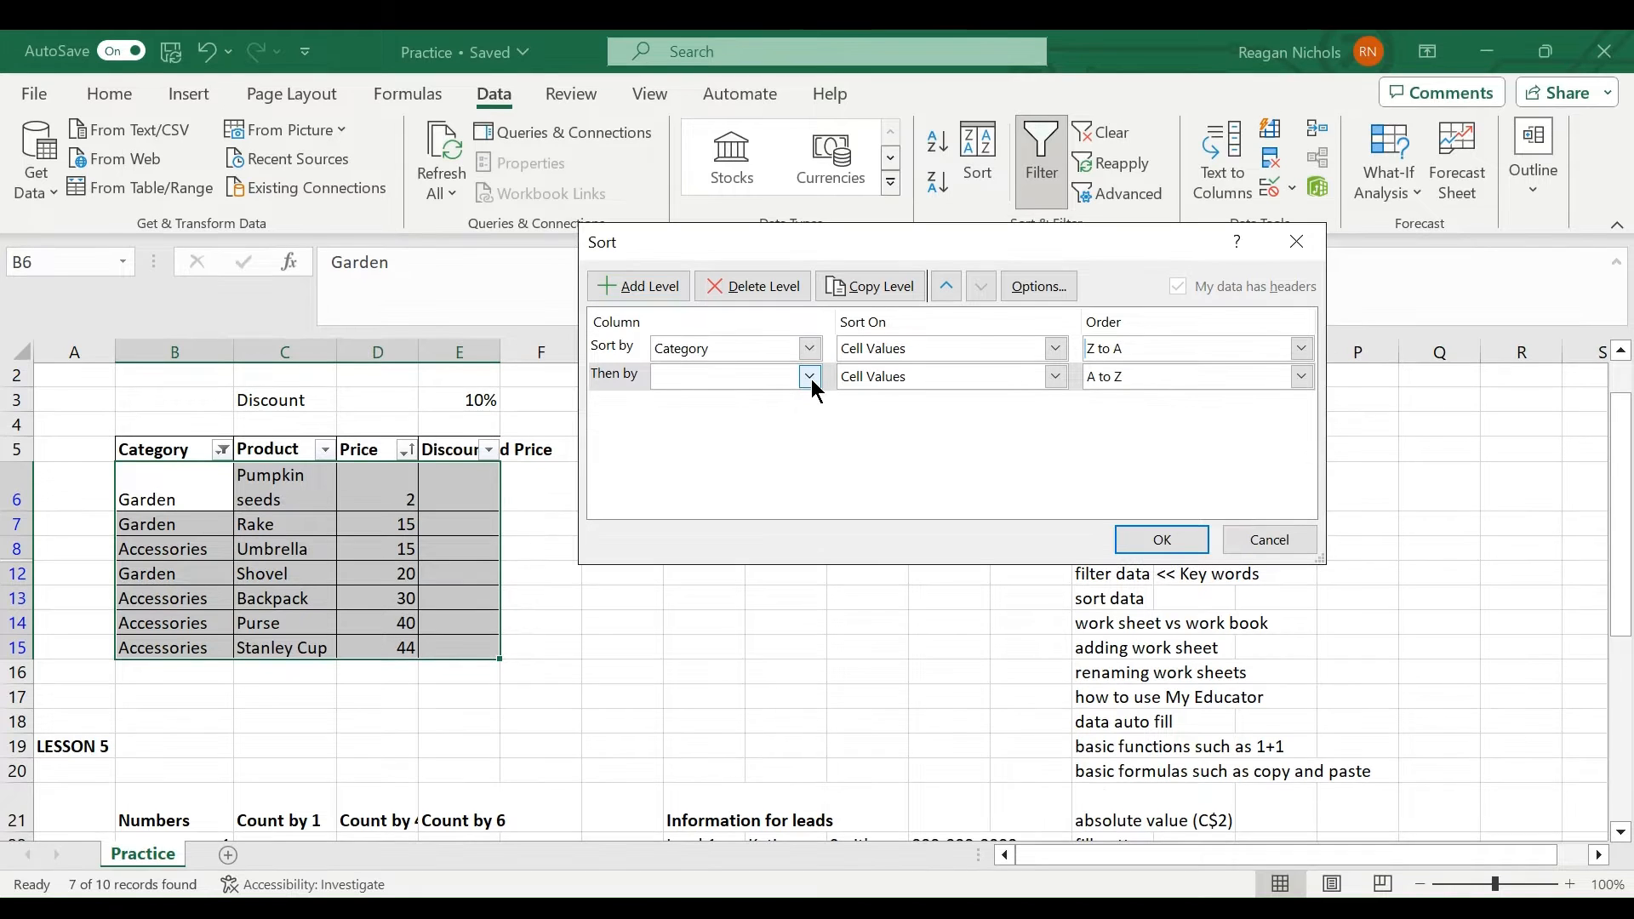
{"action": "left_click", "coordinate": [809, 376]}
{"action": "left_click", "coordinate": [778, 435]}
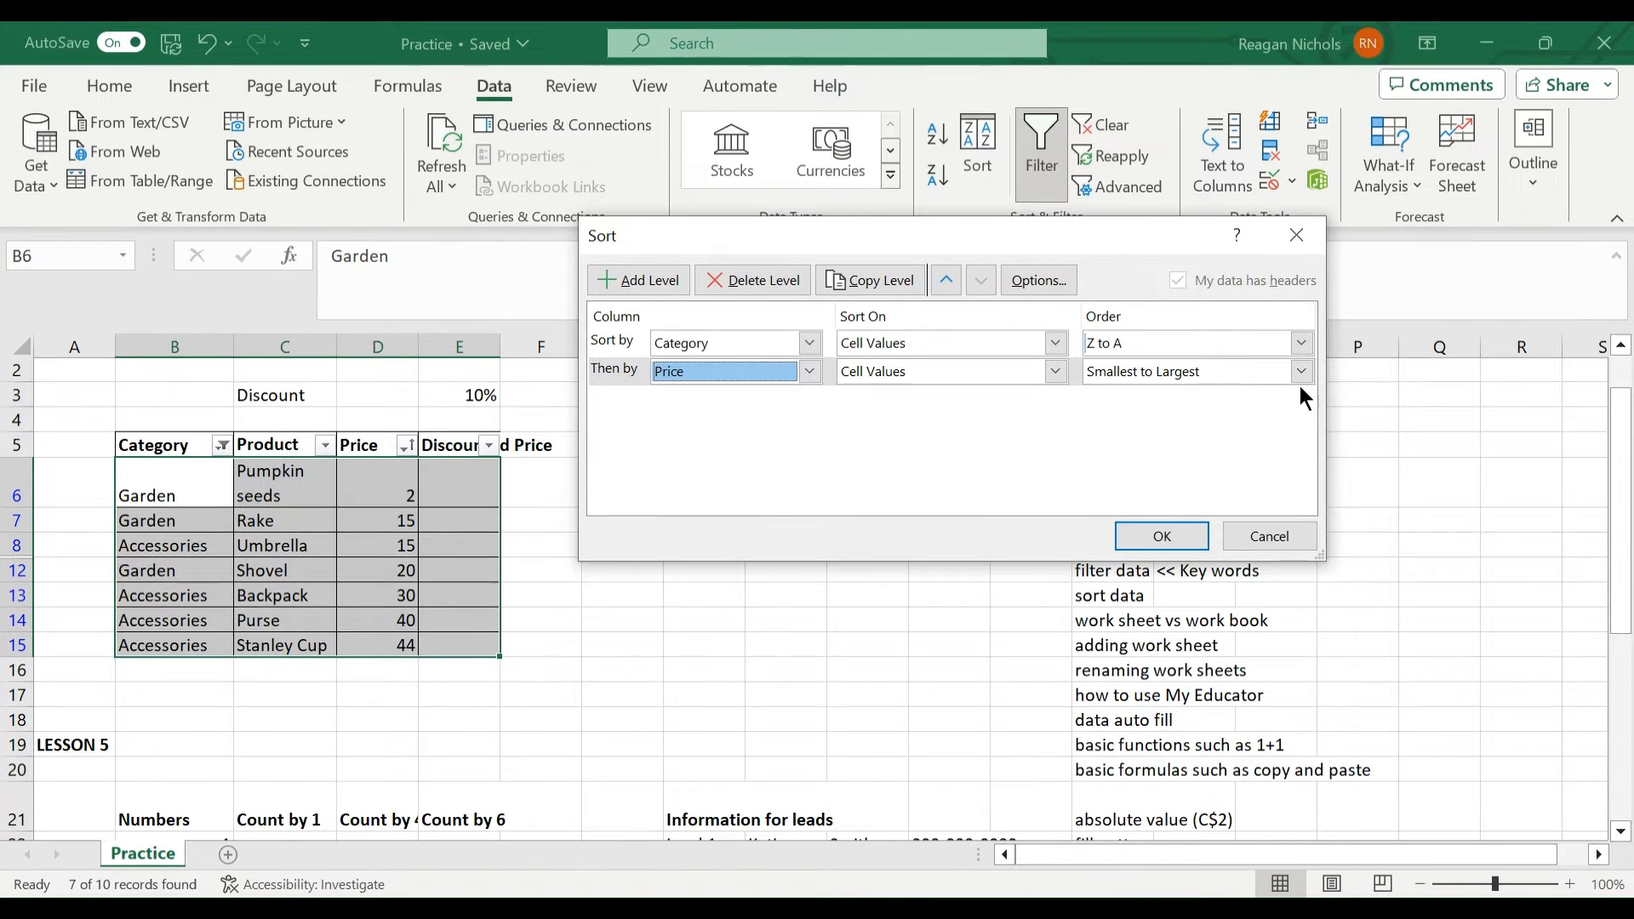
{"action": "left_click", "coordinate": [1163, 536]}
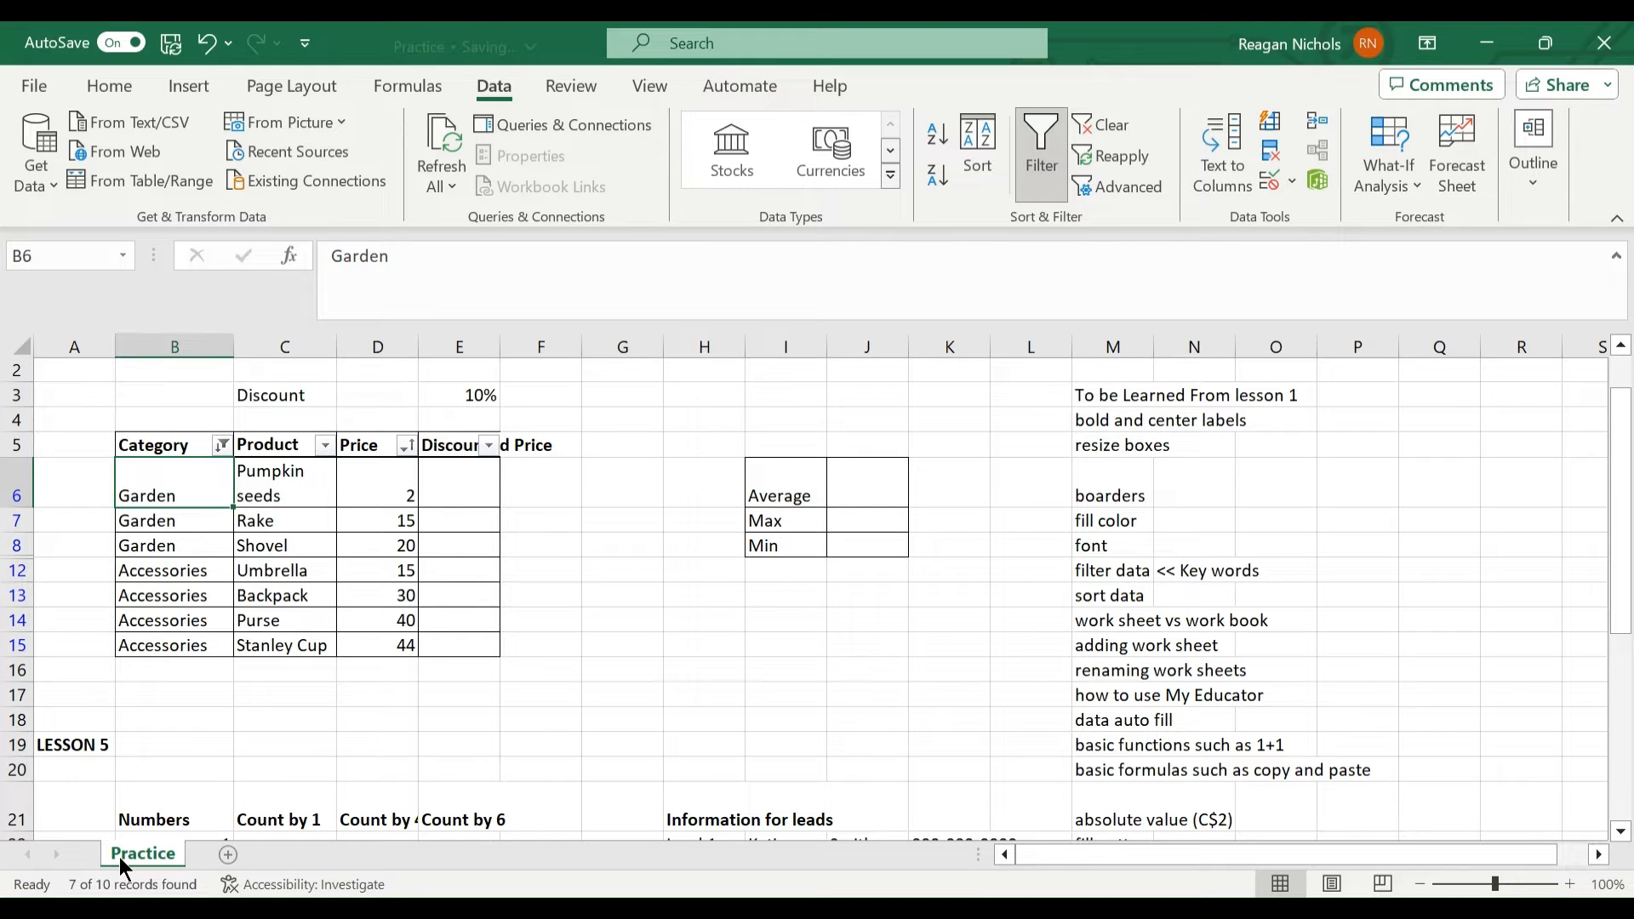
- Add a new worksheet named "Renaming the sheet" and return to the Practice sheet
{"action": "left_click", "coordinate": [227, 855]}
{"action": "right_click", "coordinate": [247, 855]}
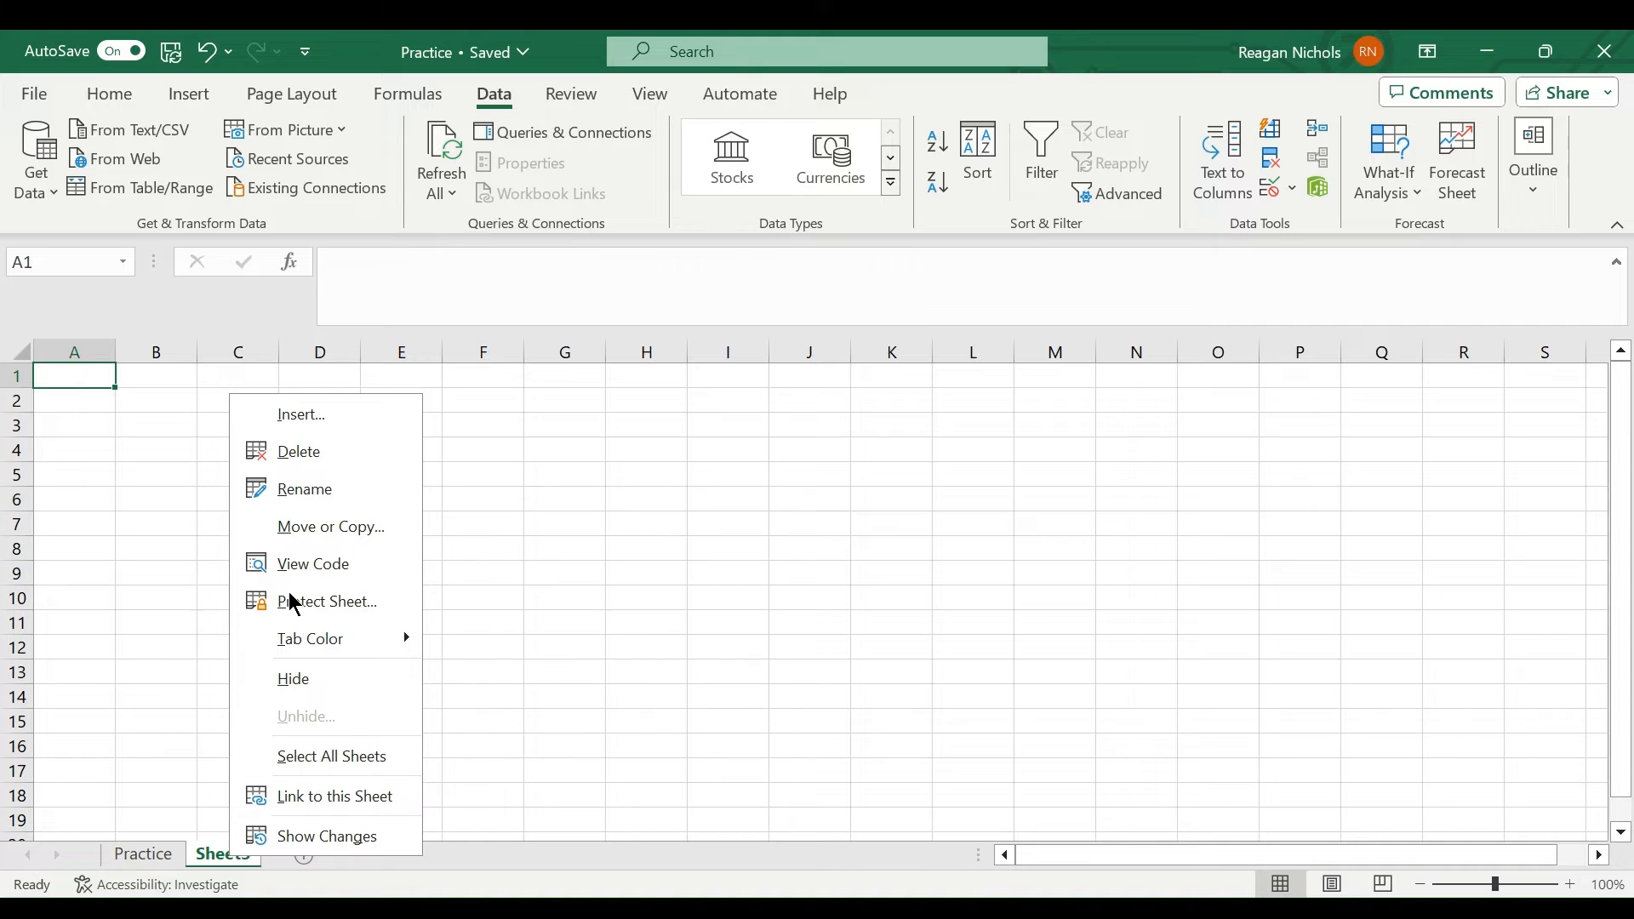
{"action": "left_click", "coordinate": [299, 491]}
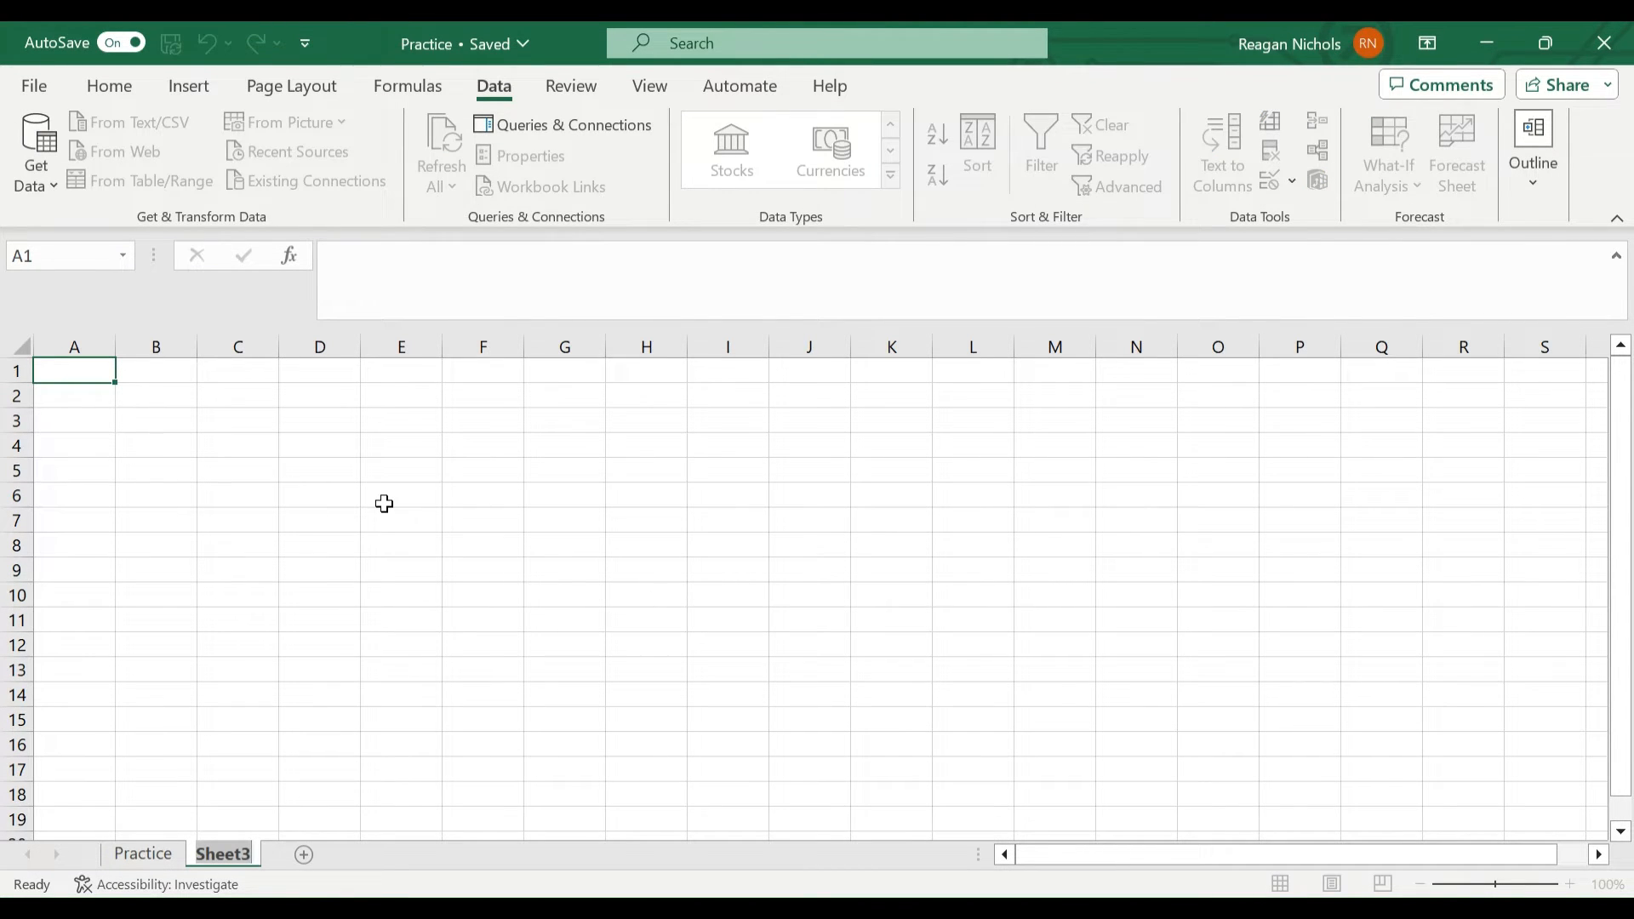
{"action": "type", "text": "Renaming"}
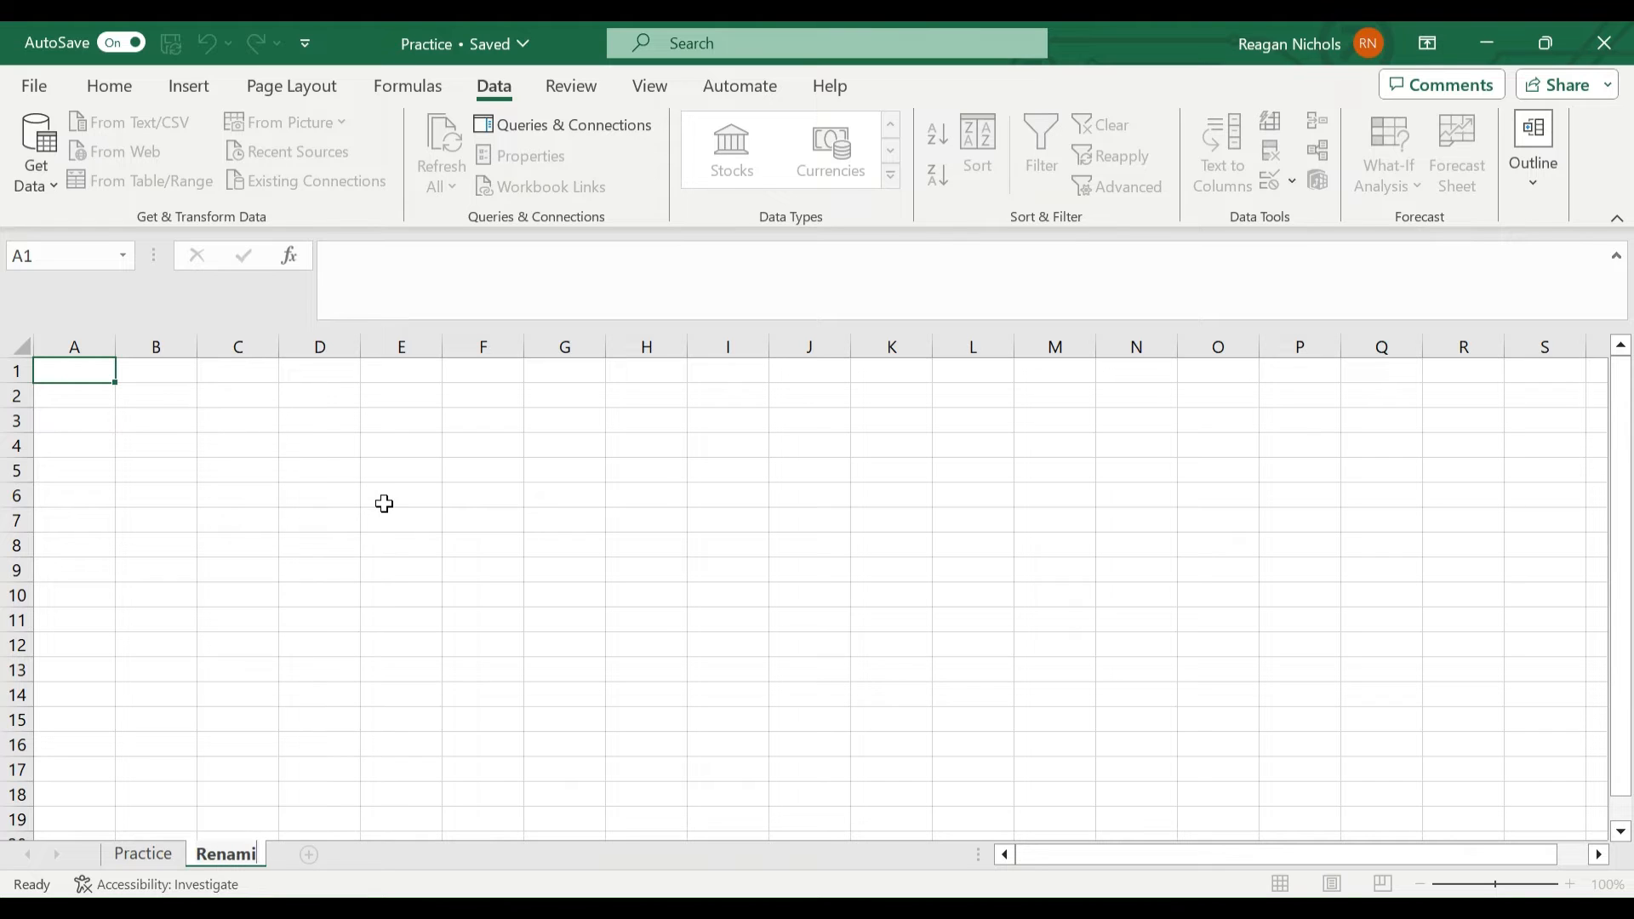
{"action": "key", "text": "Return"}
{"action": "type", "text": "the sheet"}
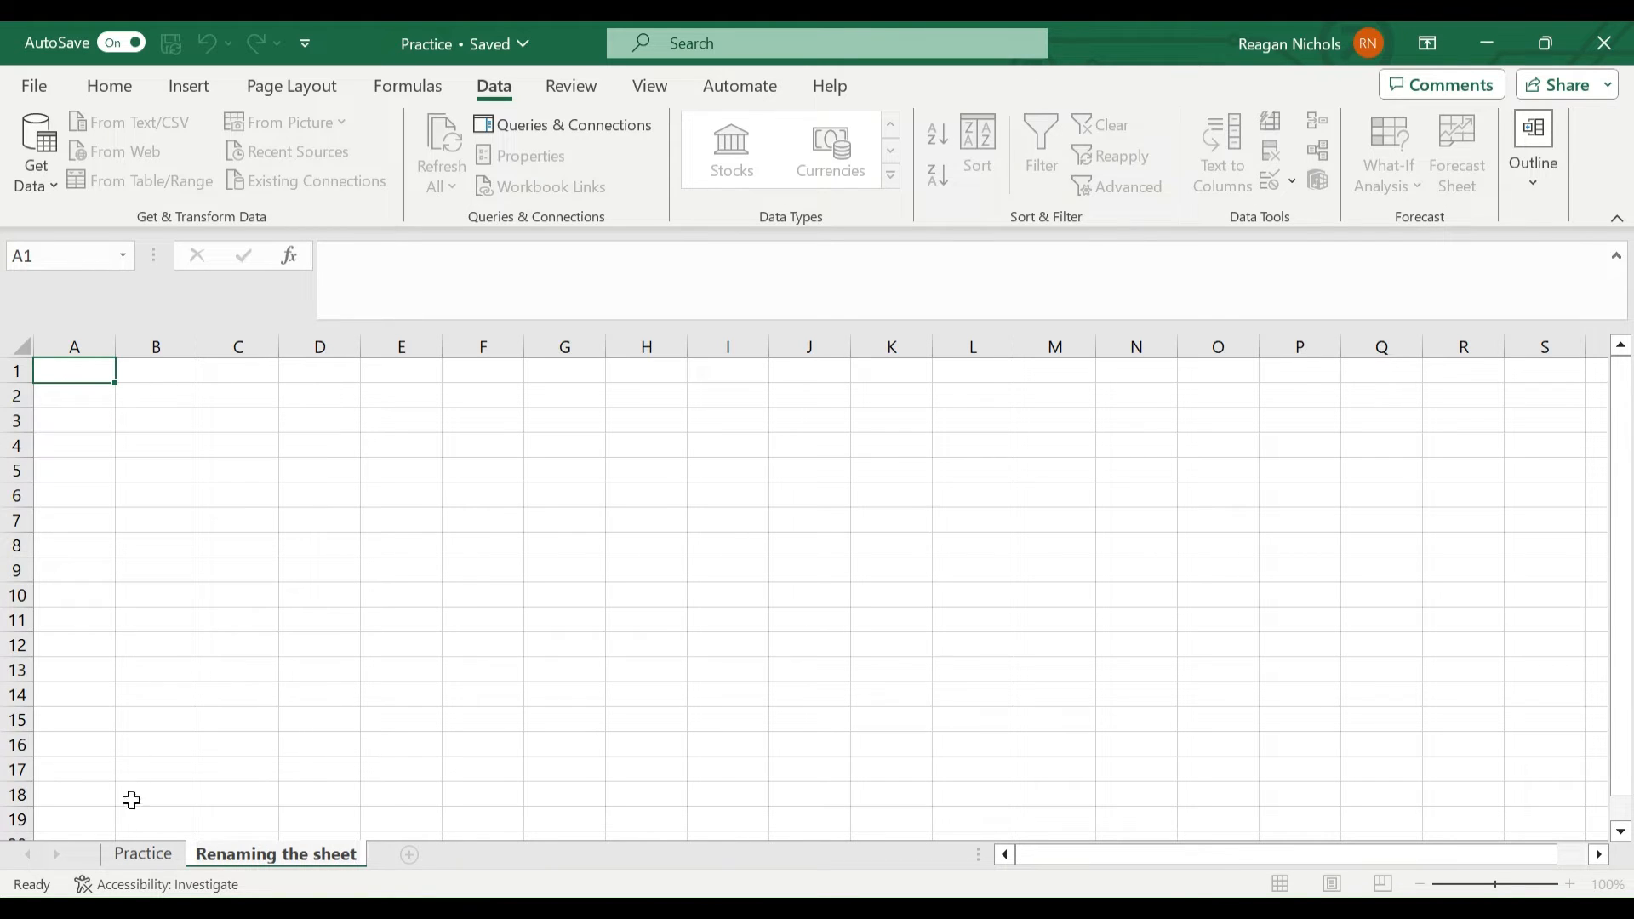
{"action": "left_click", "coordinate": [129, 856]}
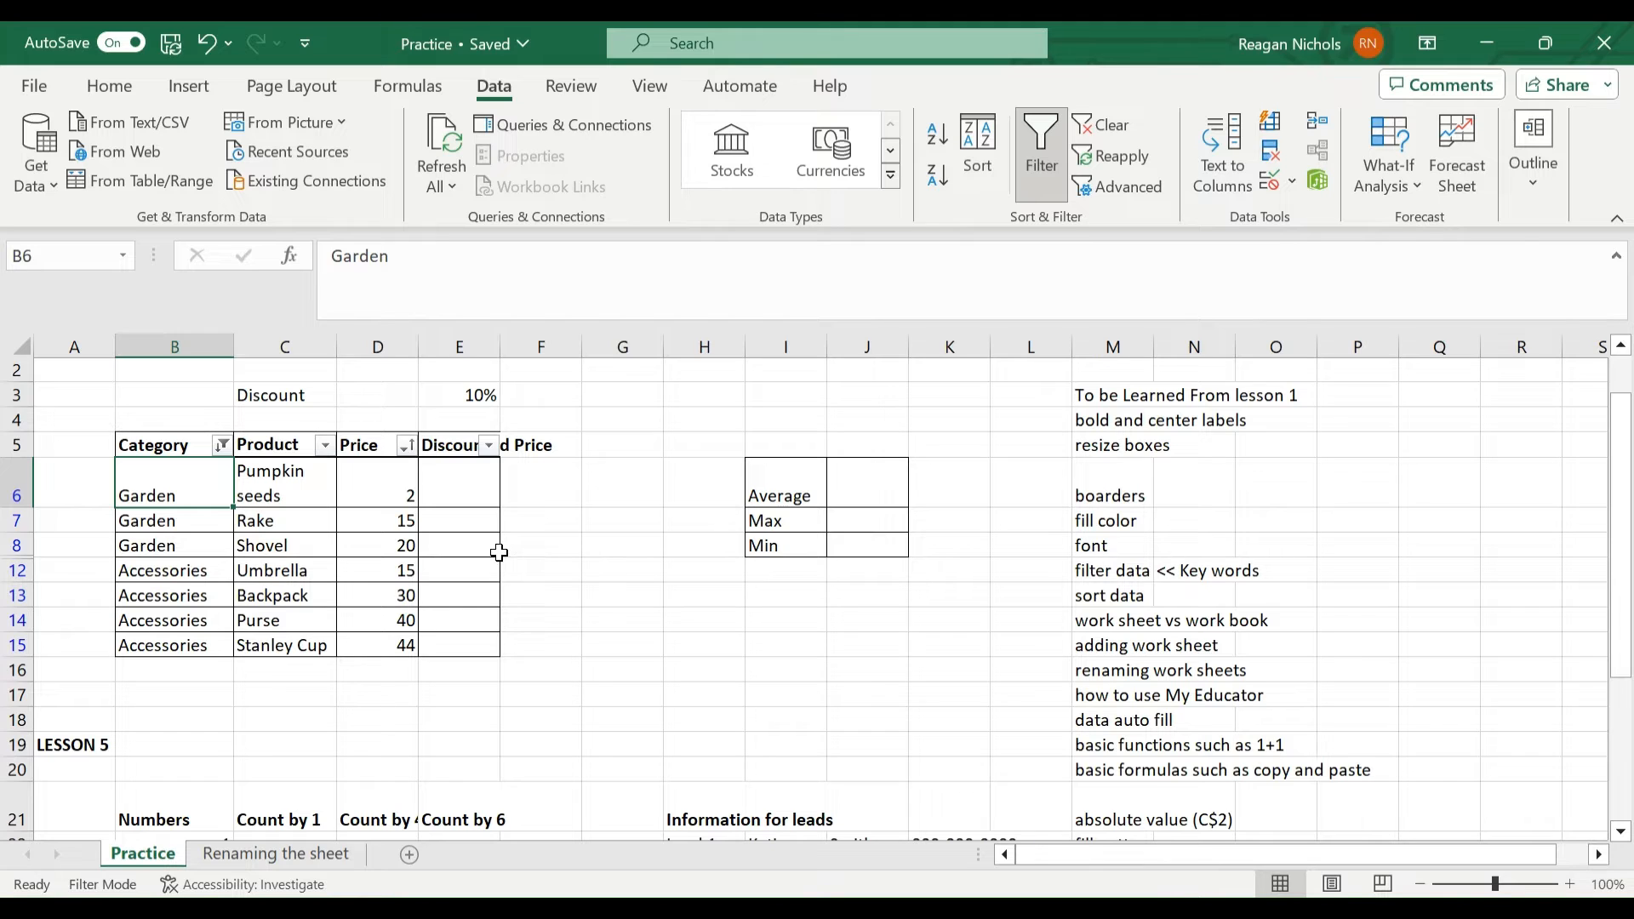
{"action": "left_click", "coordinate": [462, 505]}
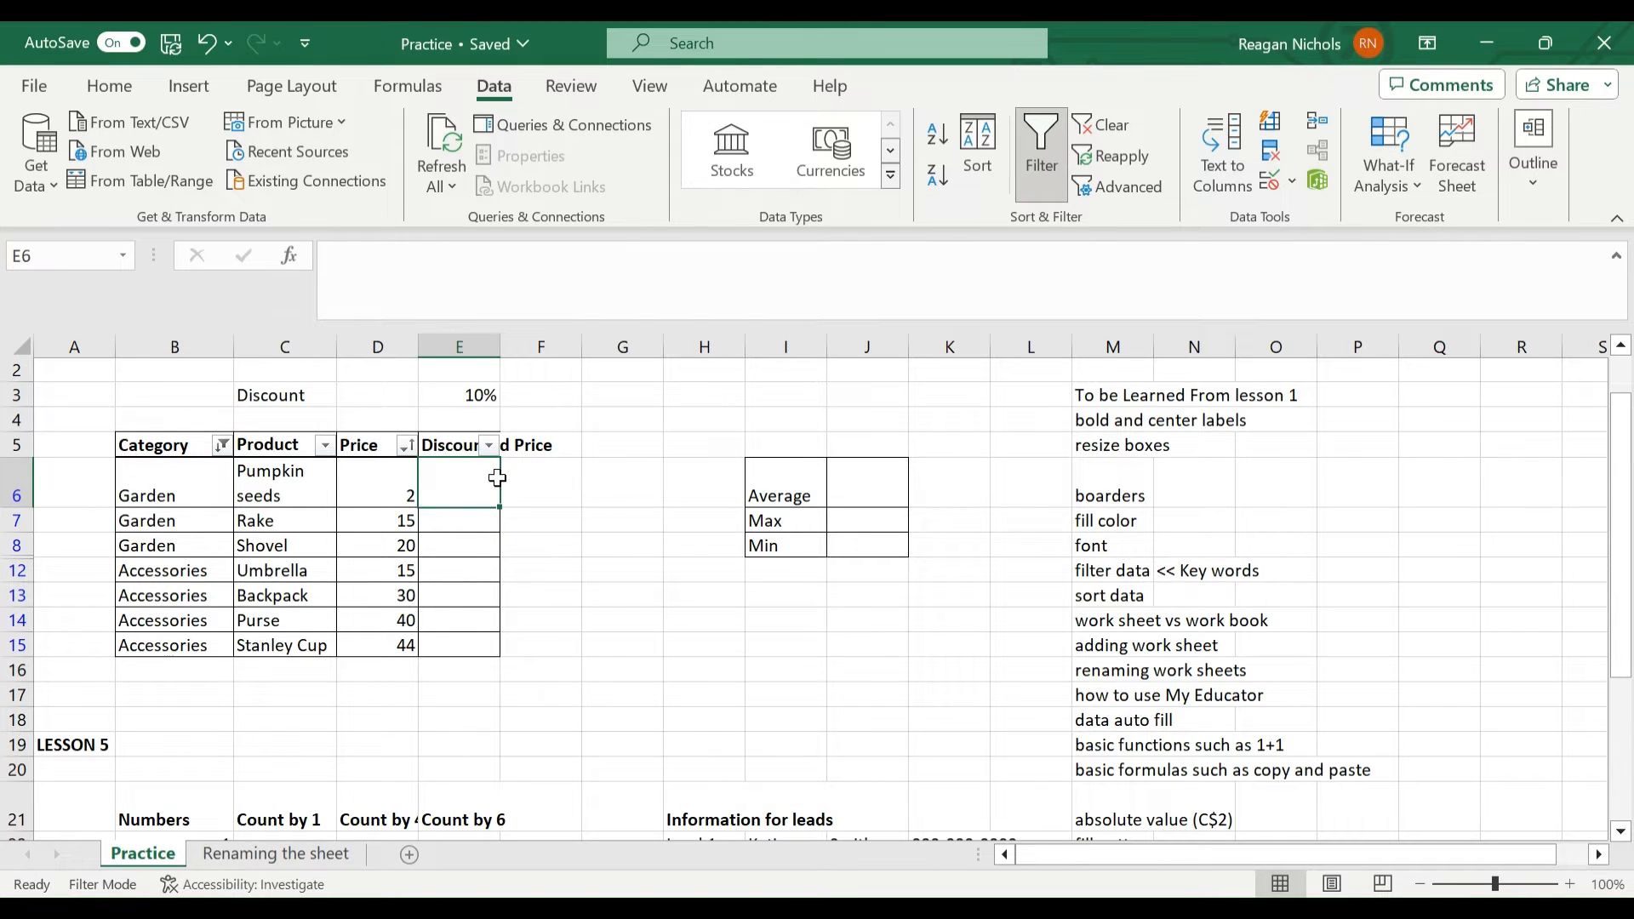
{"action": "left_click", "coordinate": [602, 516]}
{"action": "left_click", "coordinate": [438, 493]}
{"action": "type", "text": "="}
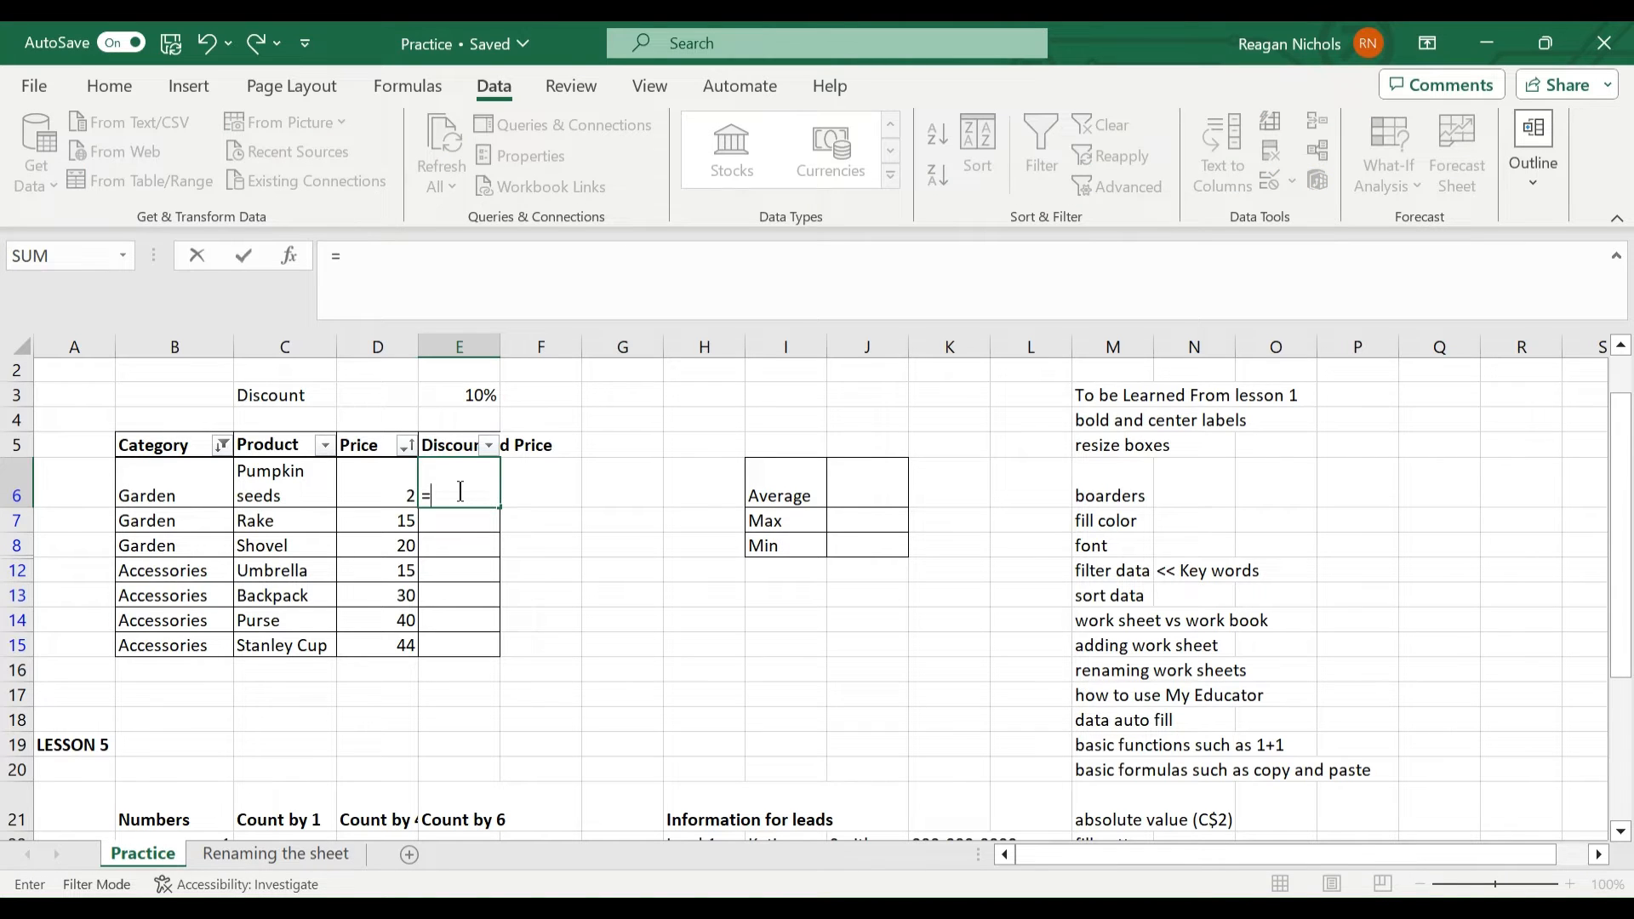
{"action": "key", "text": "BackSpace"}
- Calculate the average of the product prices D6:D15 with AVERAGE in J6, beside the Average label
{"action": "left_click", "coordinate": [888, 483]}
{"action": "type", "text": "=aver"}
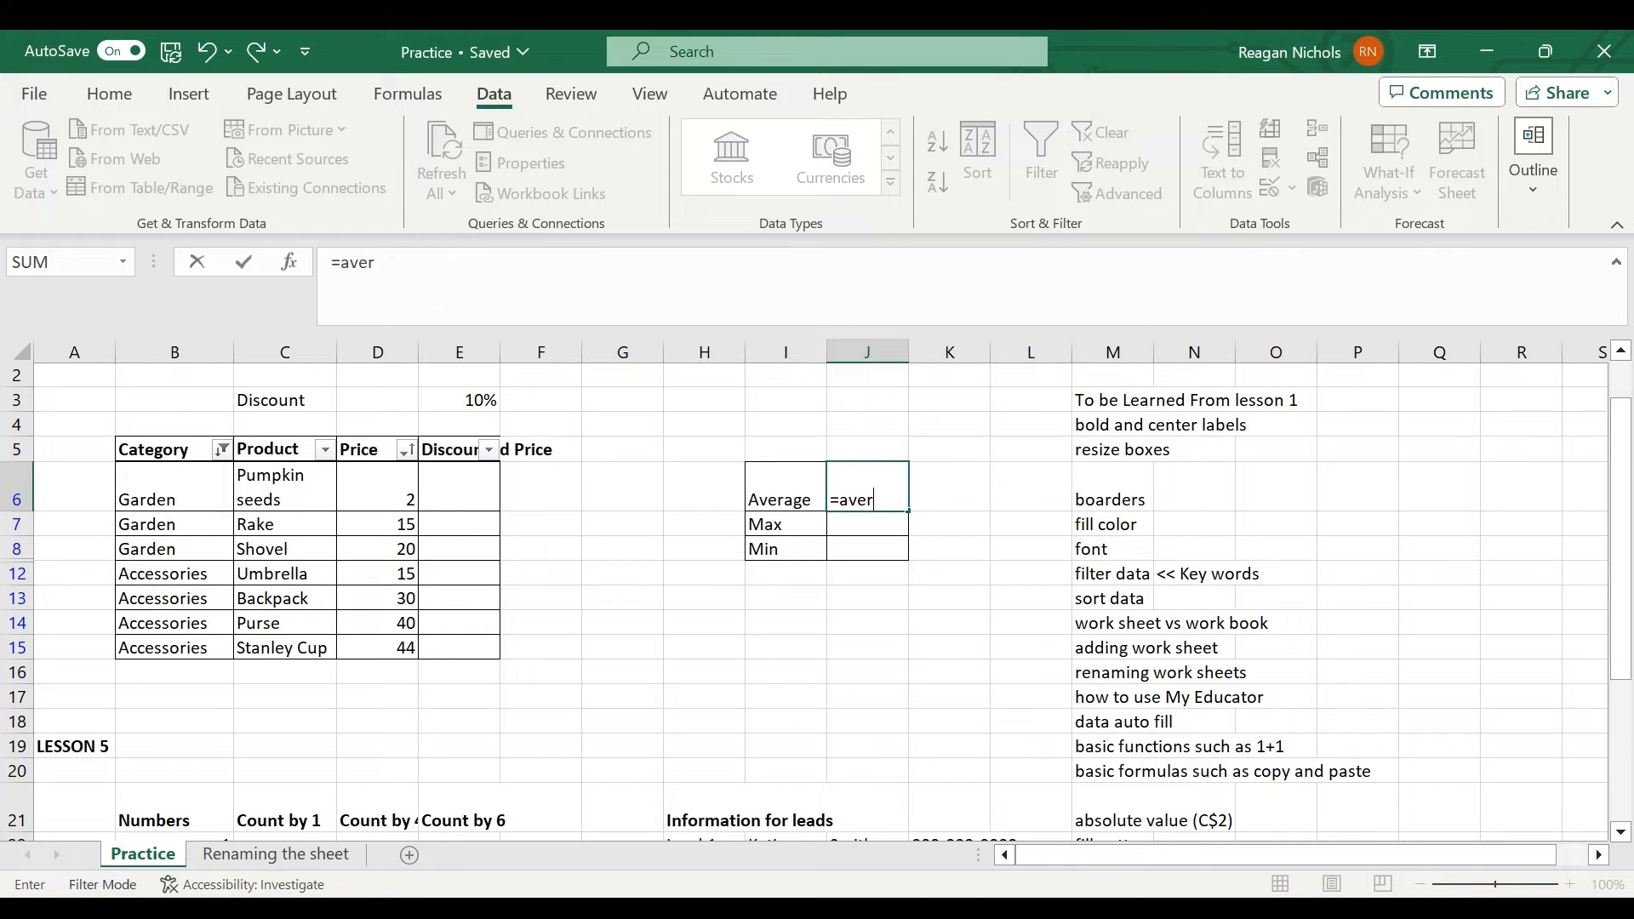
{"action": "key", "text": "Tab"}
{"action": "left_click_drag", "start_coordinate": [390, 487], "coordinate": [379, 647]}
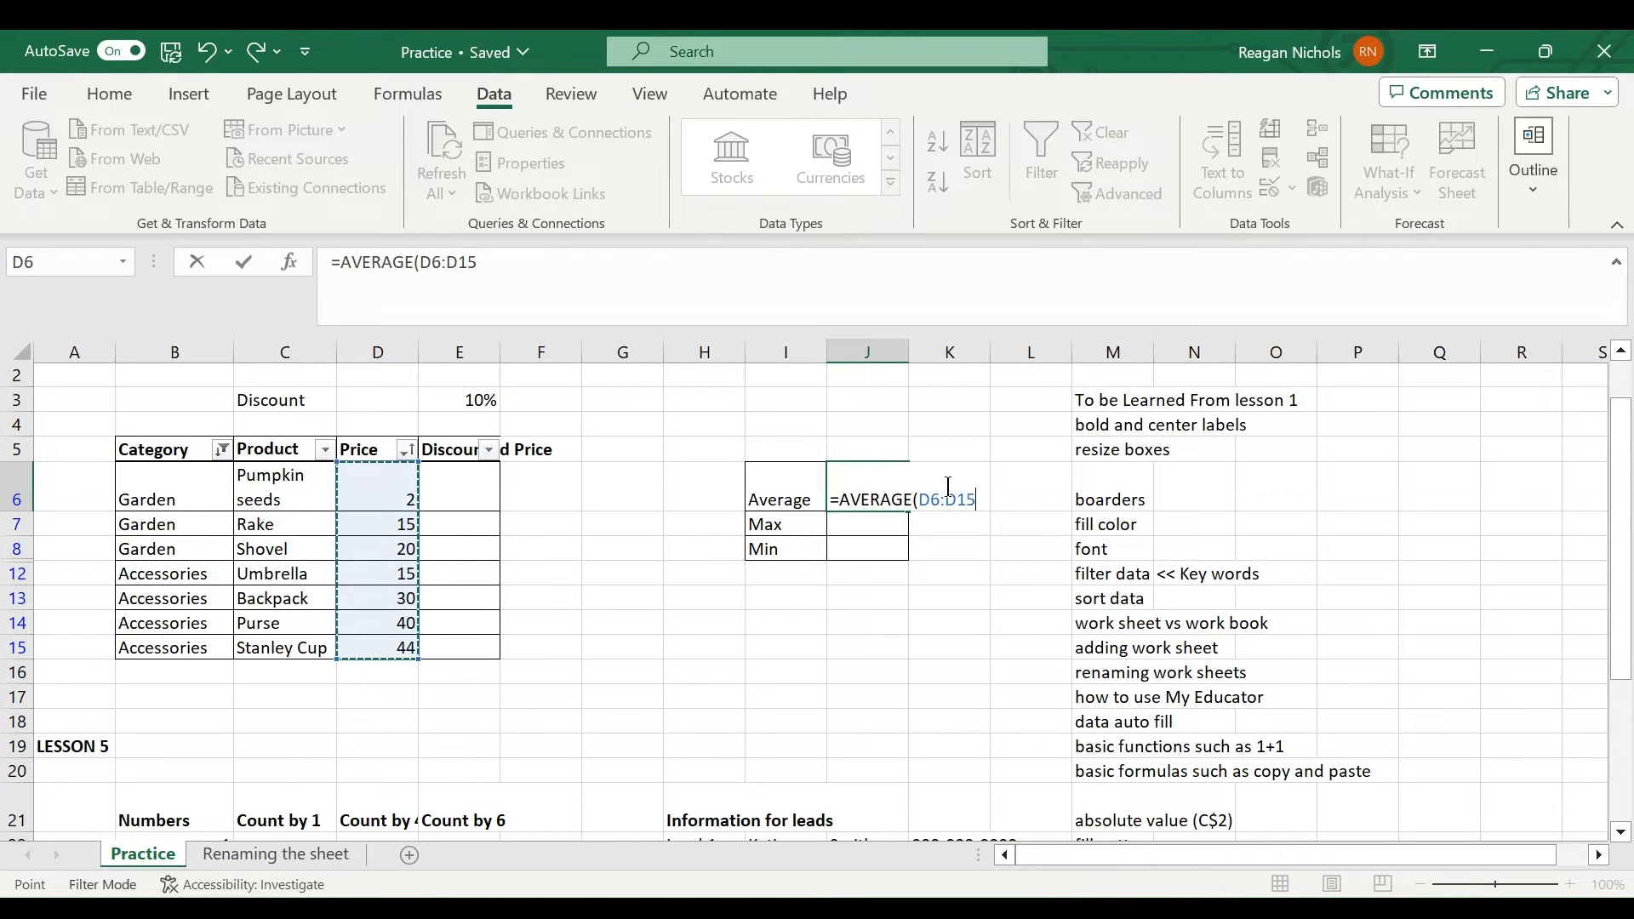
{"action": "key", "text": "Return"}
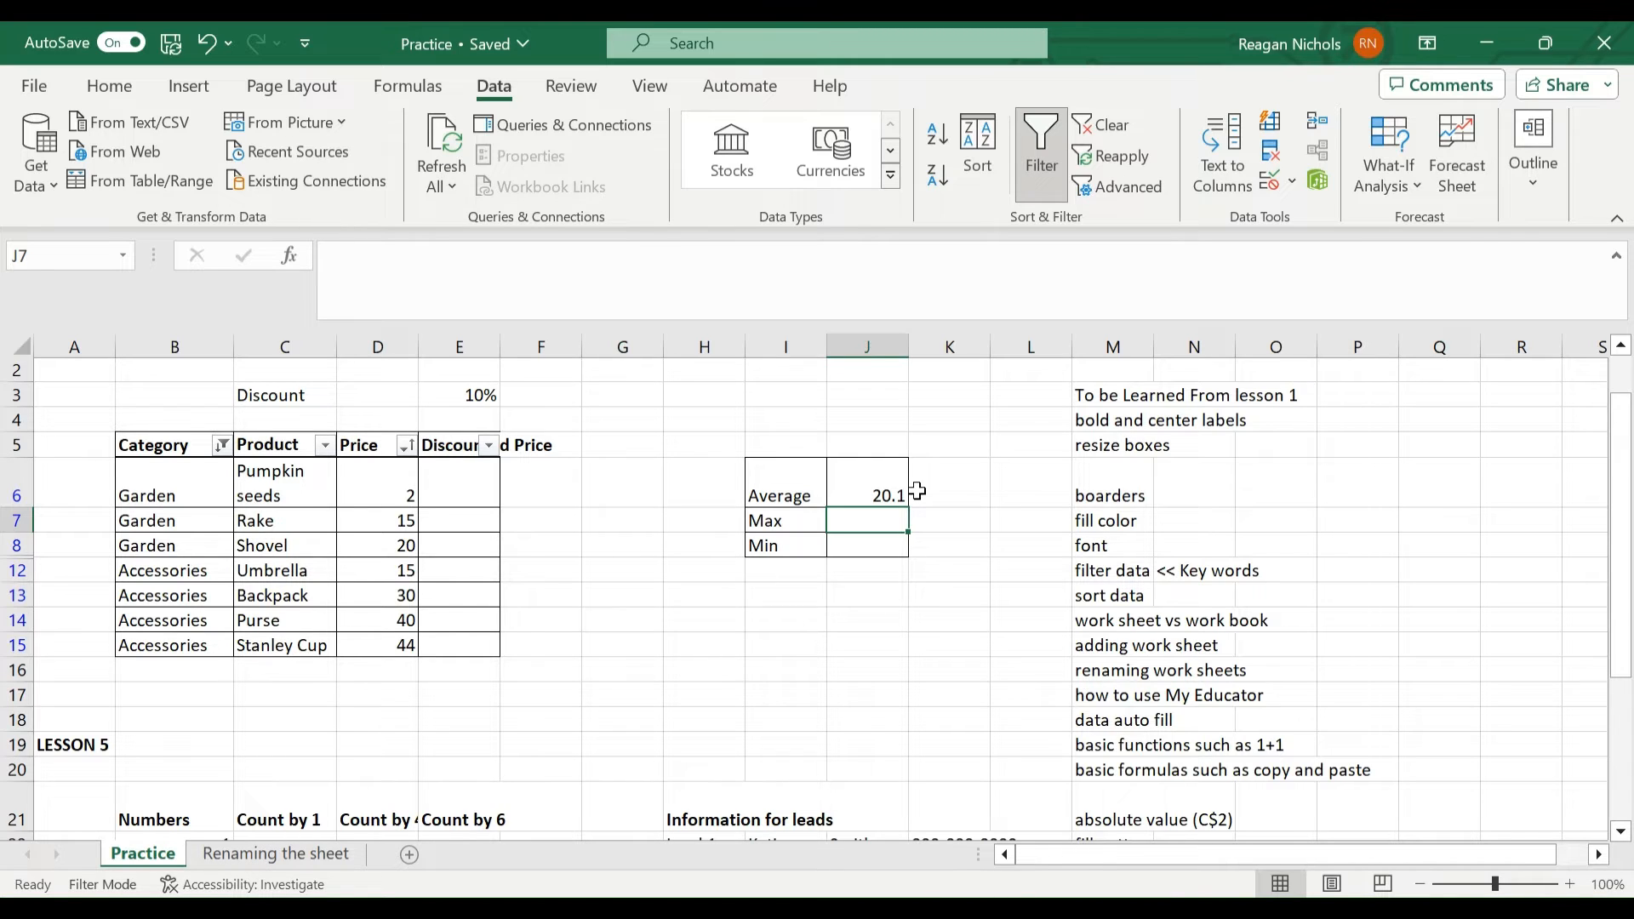
- Calculate the highest product price in D6:D15 with MAX in J7, beside the Max label
{"action": "double_click", "coordinate": [881, 520]}
{"action": "type", "text": "=max"}
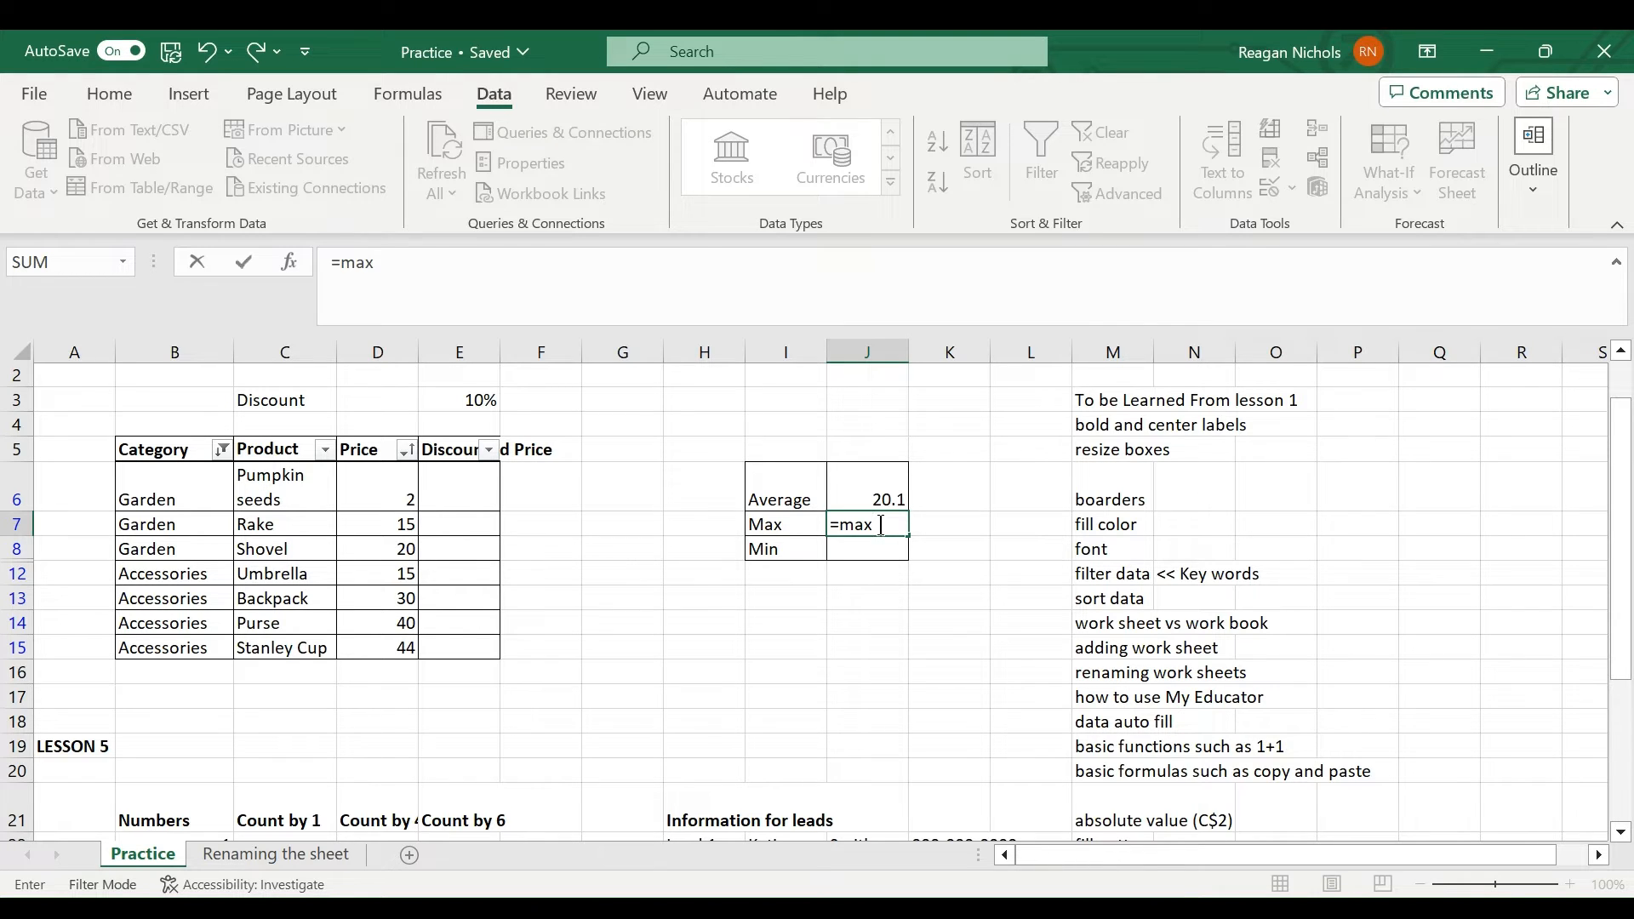
{"action": "key", "text": "Tab"}
{"action": "left_click_drag", "start_coordinate": [394, 477], "coordinate": [388, 650]}
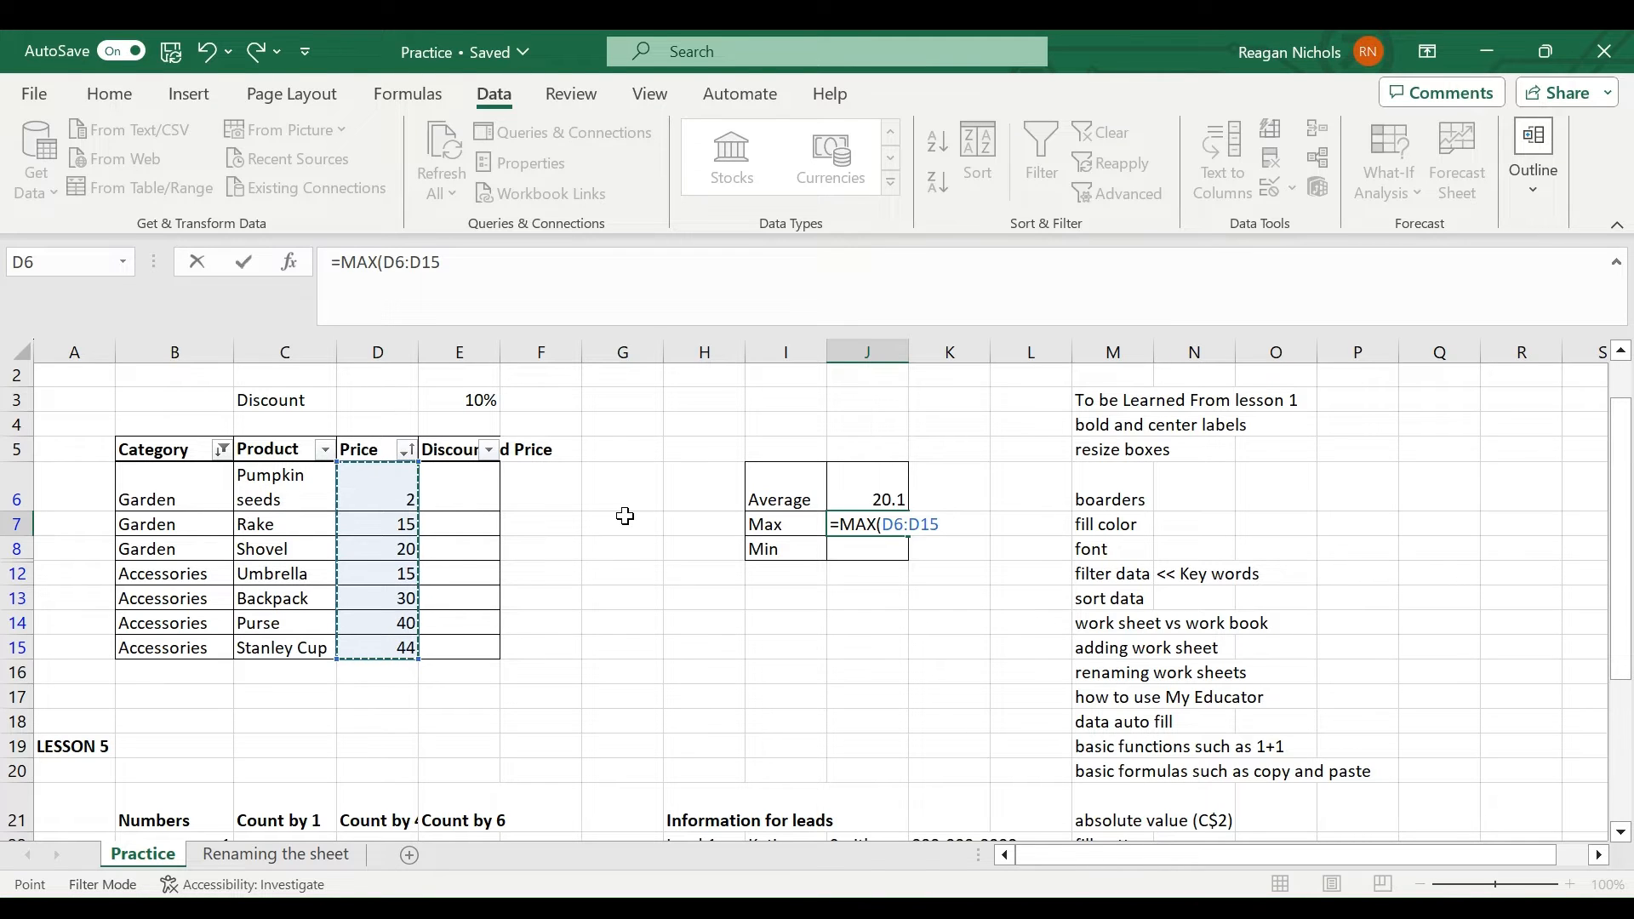
{"action": "type", "text": ")"}
{"action": "key", "text": "Return"}
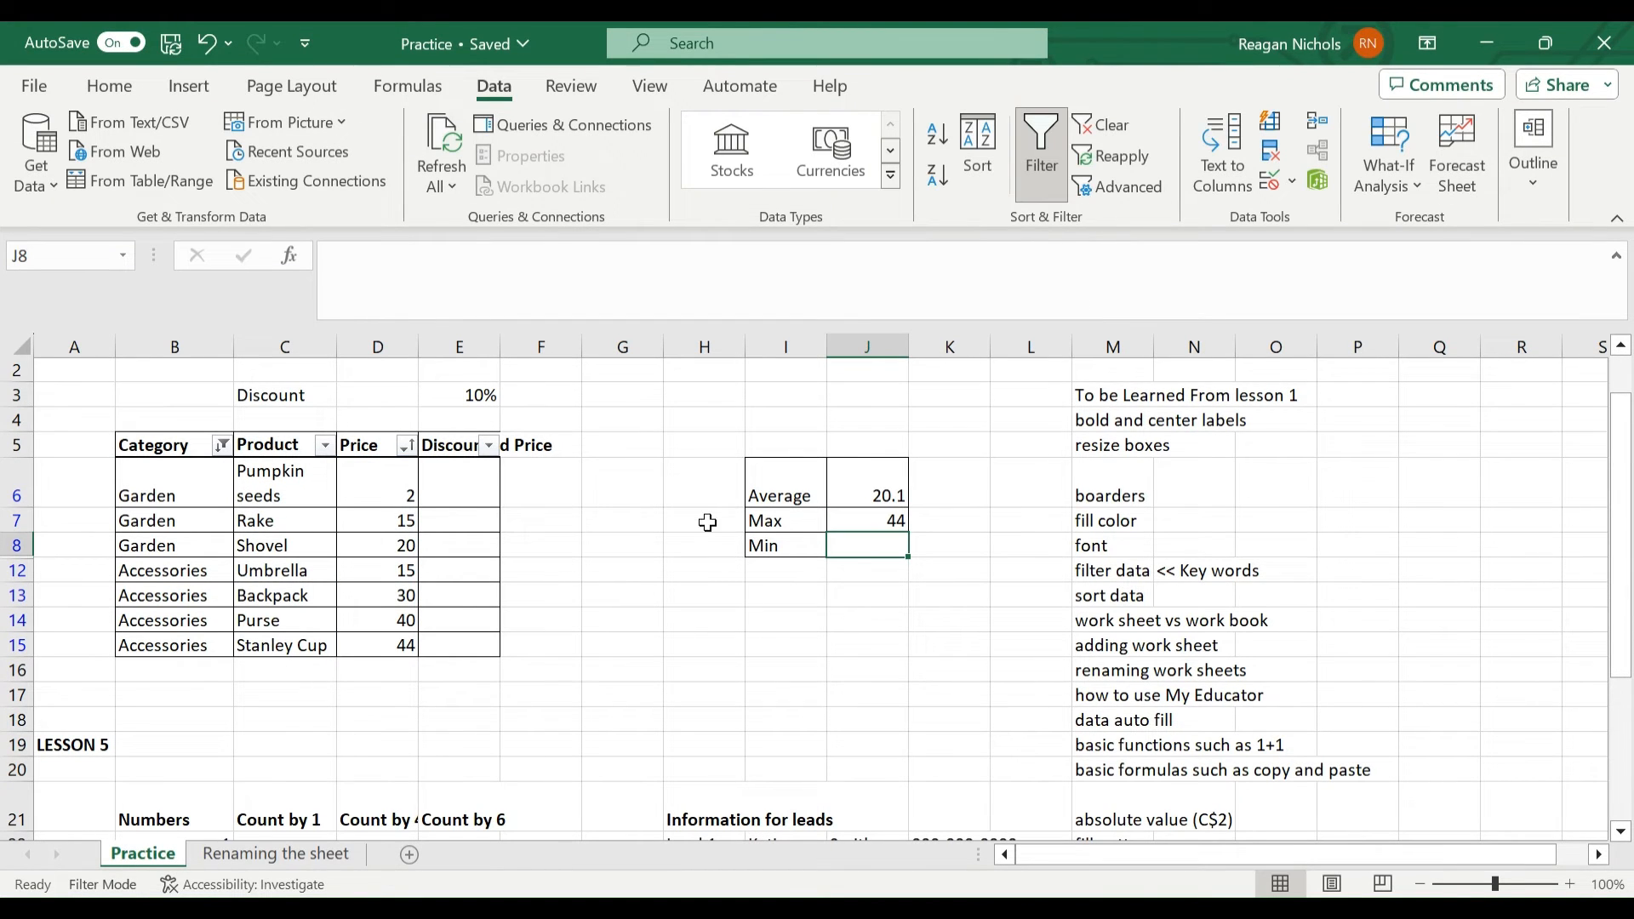
- Calculate the lowest product price in D6:D15 with MIN in J8, beside the Min label
{"action": "double_click", "coordinate": [849, 545]}
{"action": "type", "text": "=mi"}
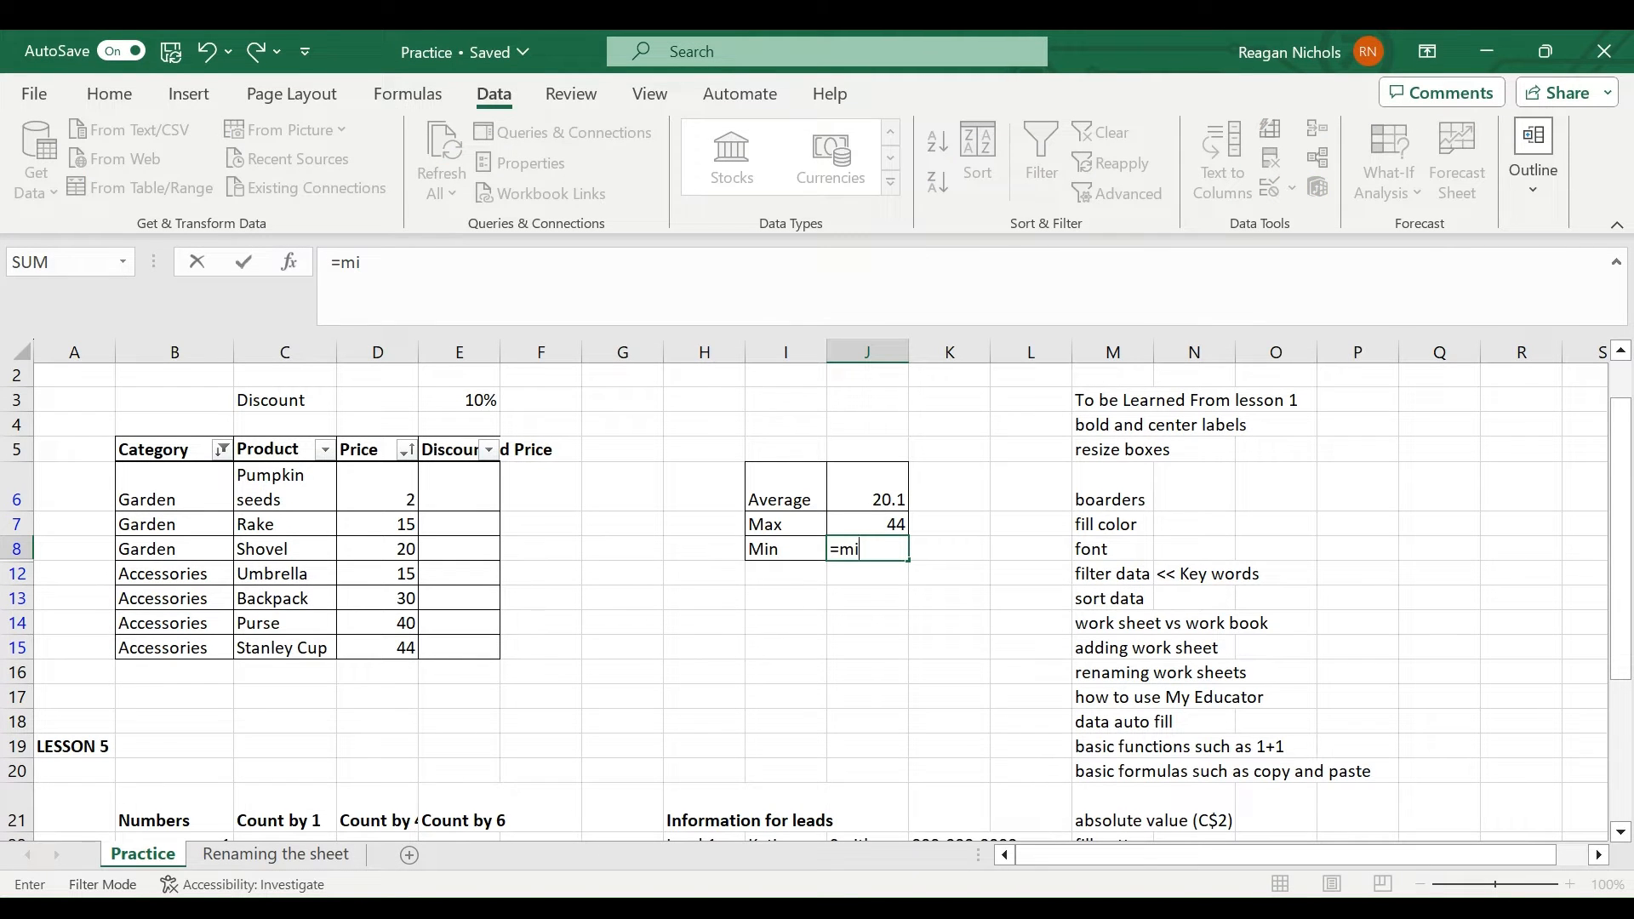
{"action": "key", "text": "Tab"}
{"action": "left_click_drag", "start_coordinate": [379, 488], "coordinate": [400, 649]}
{"action": "key", "text": "Return"}
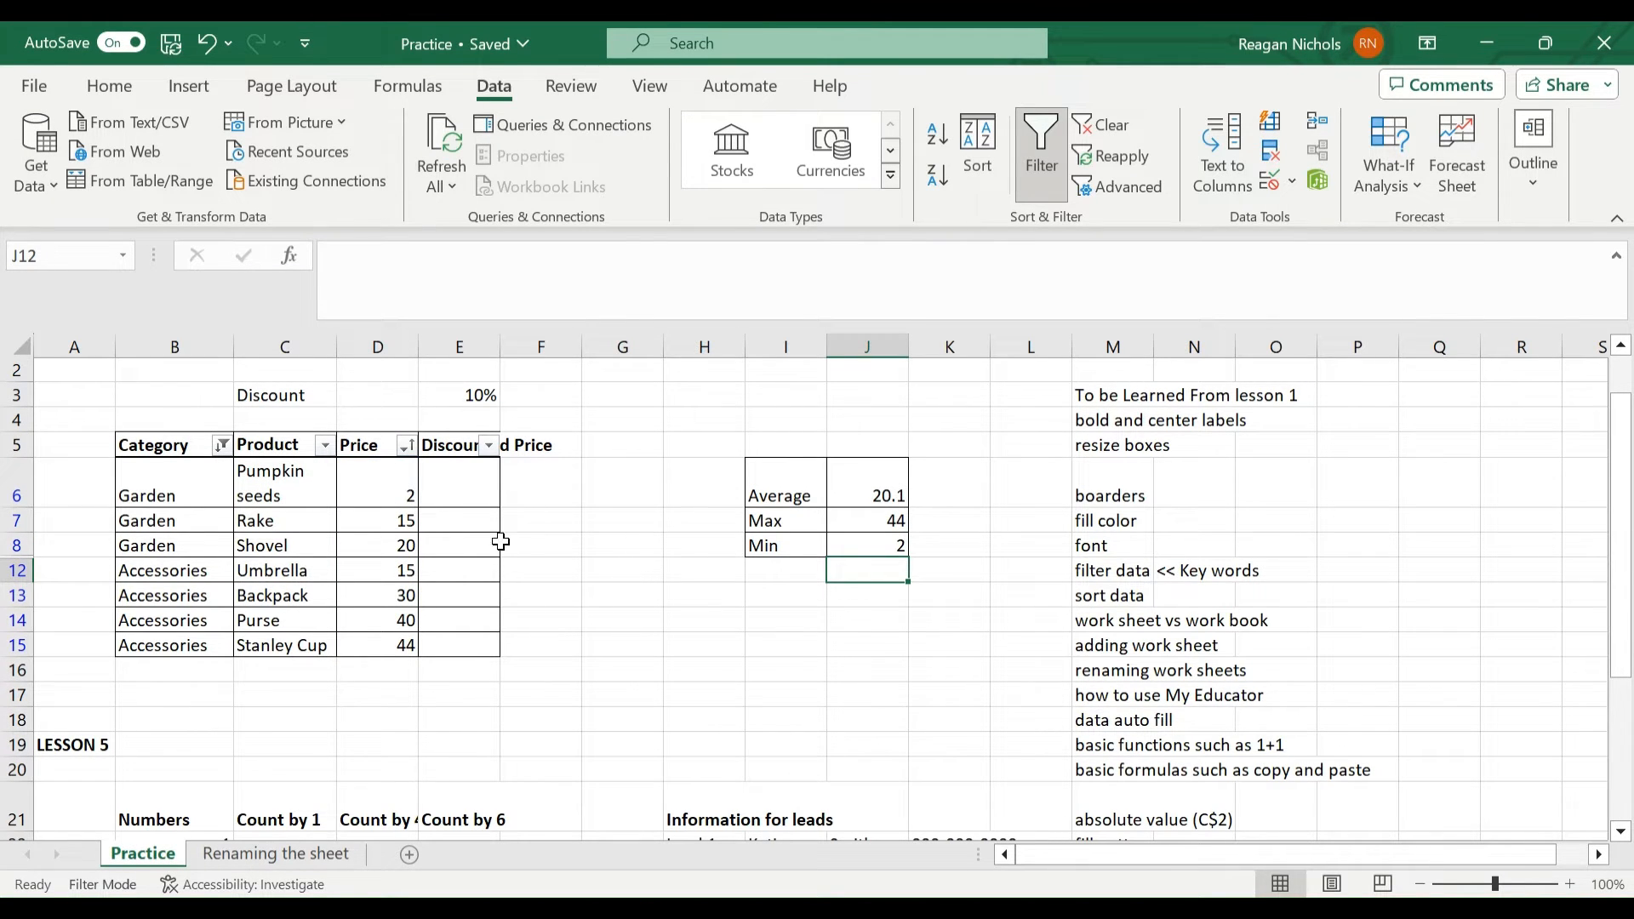
- Enter the discounted price formula =D6*(1-E$3) in E6 for Pumpkin seeds, with the discount cell's row locked
{"action": "left_click", "coordinate": [492, 486]}
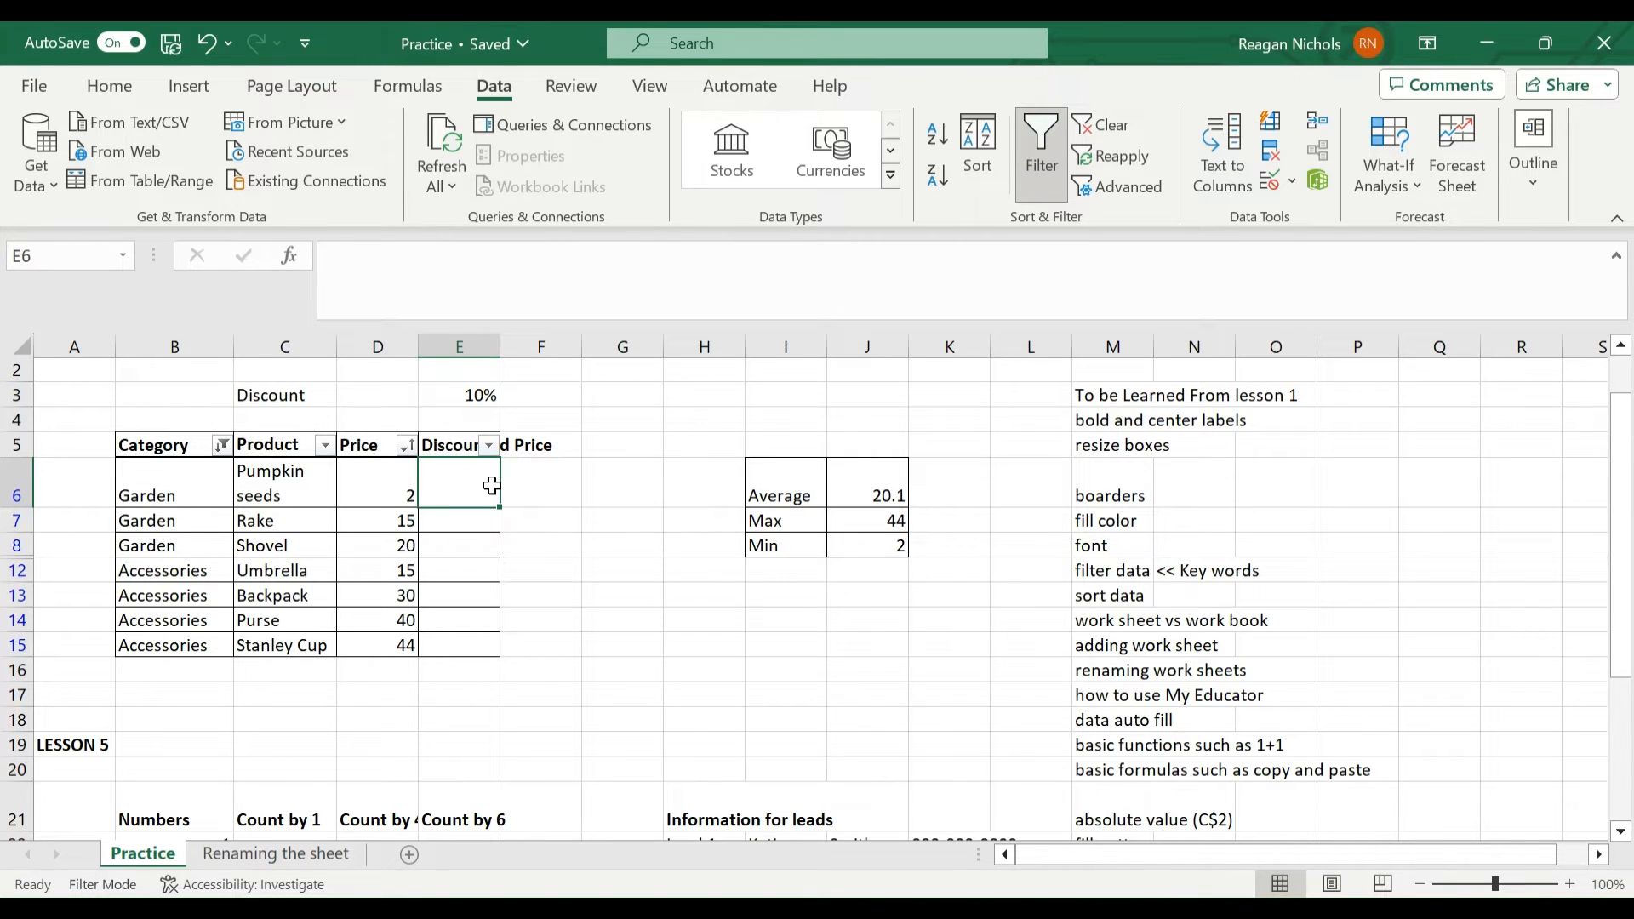
{"action": "type", "text": "="}
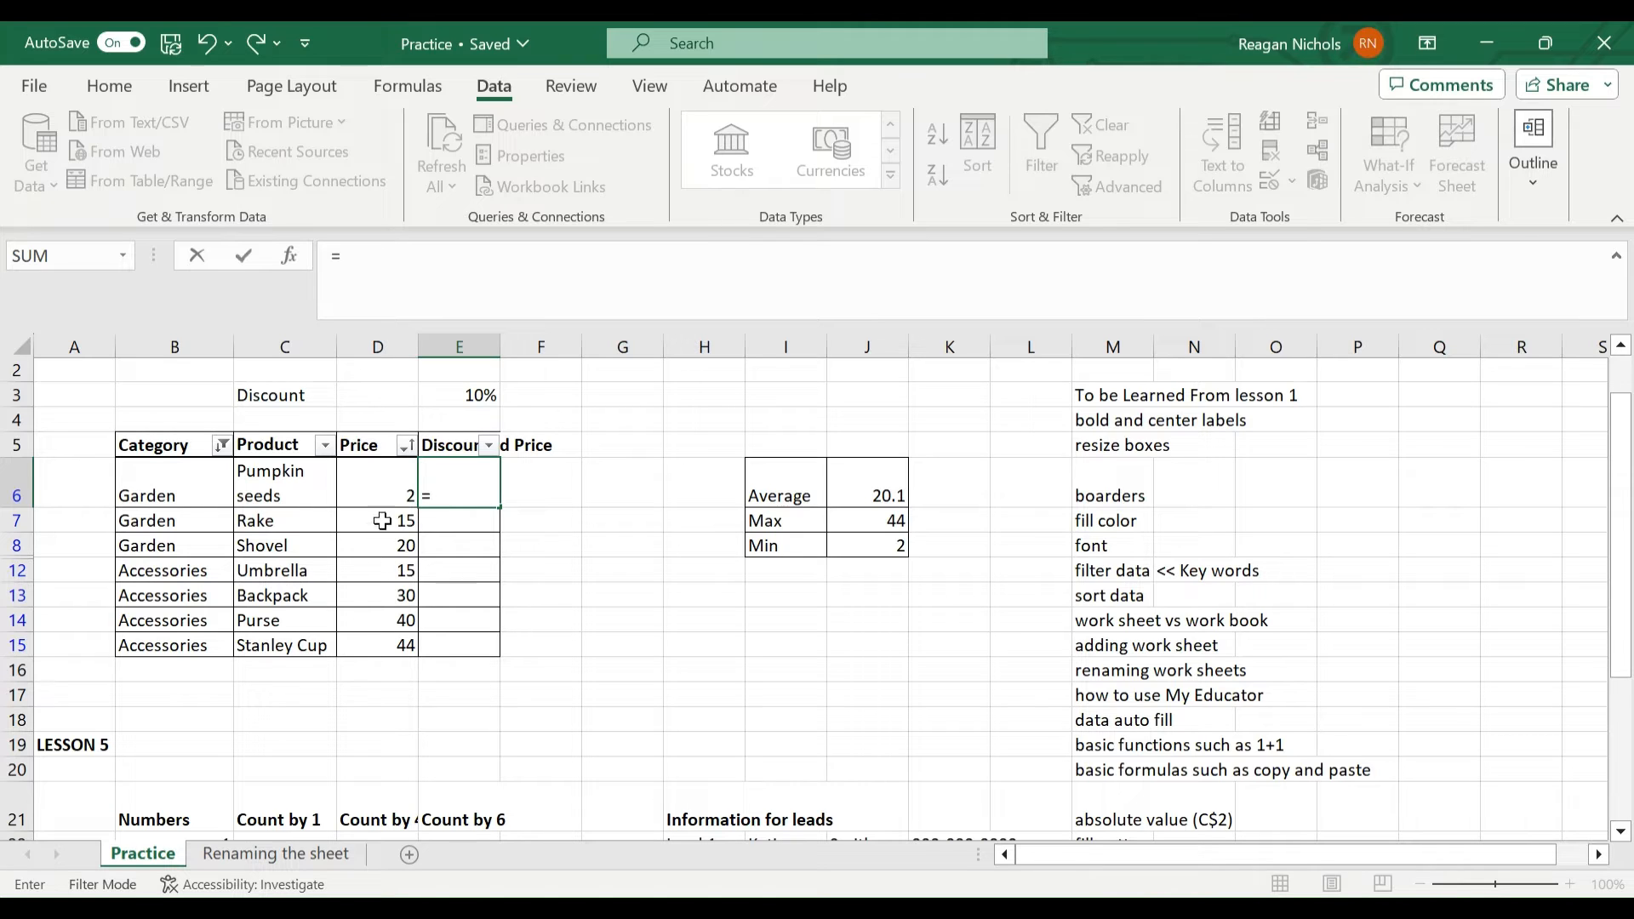
{"action": "left_click", "coordinate": [385, 482]}
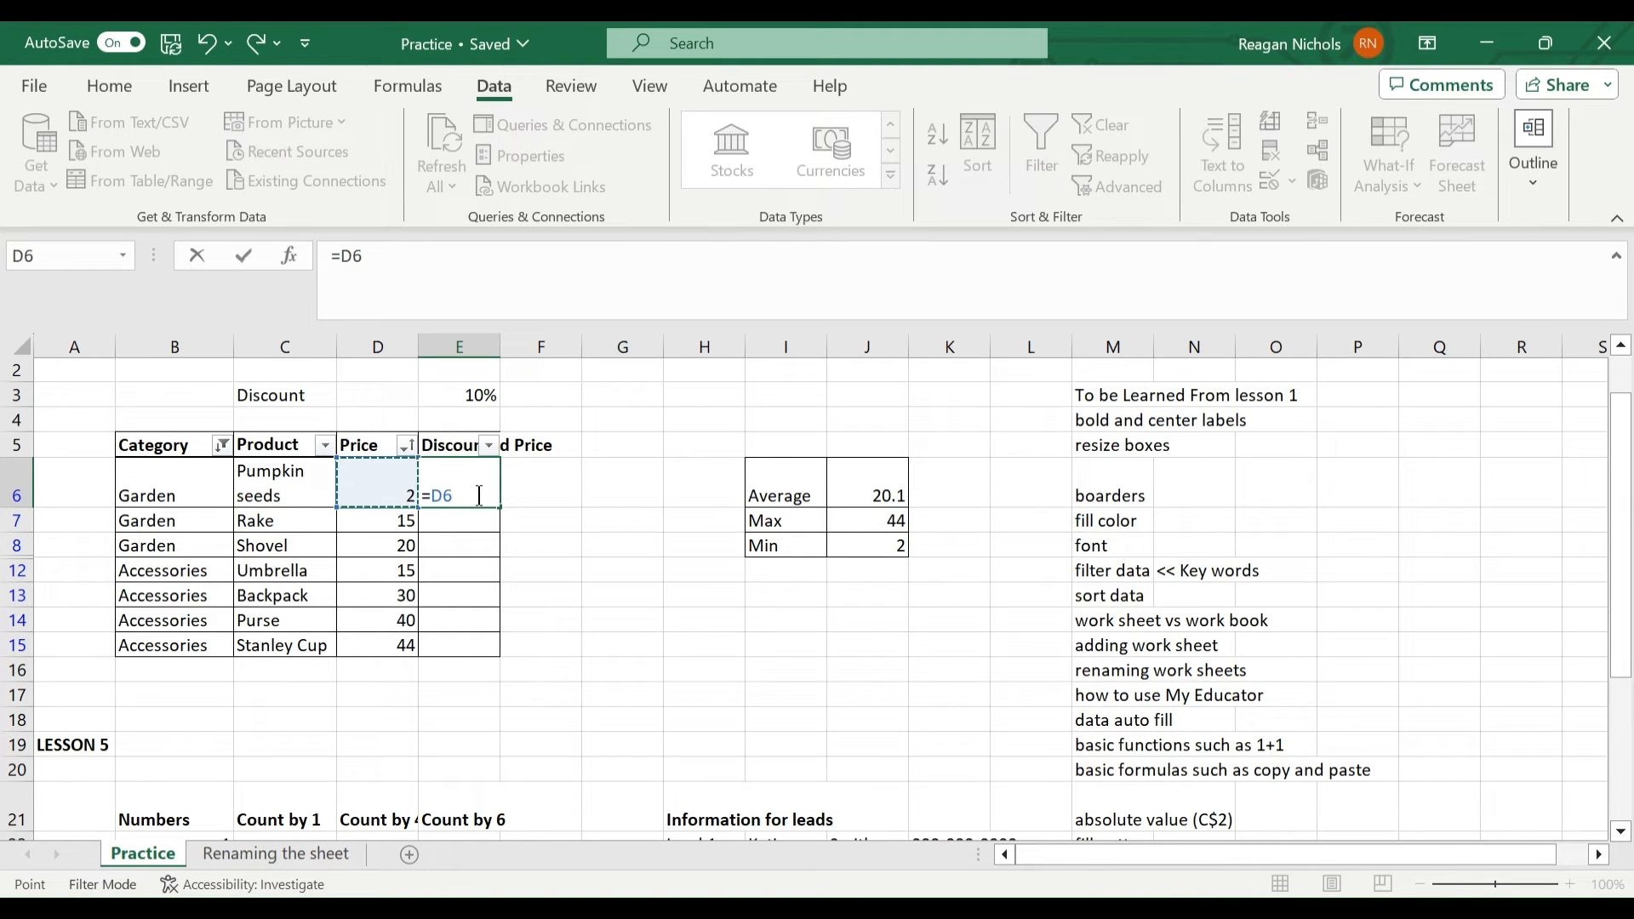
{"action": "type", "text": "*(1-.1"}
{"action": "key", "text": "BackSpace"}
{"action": "key", "text": "BackSpace"}
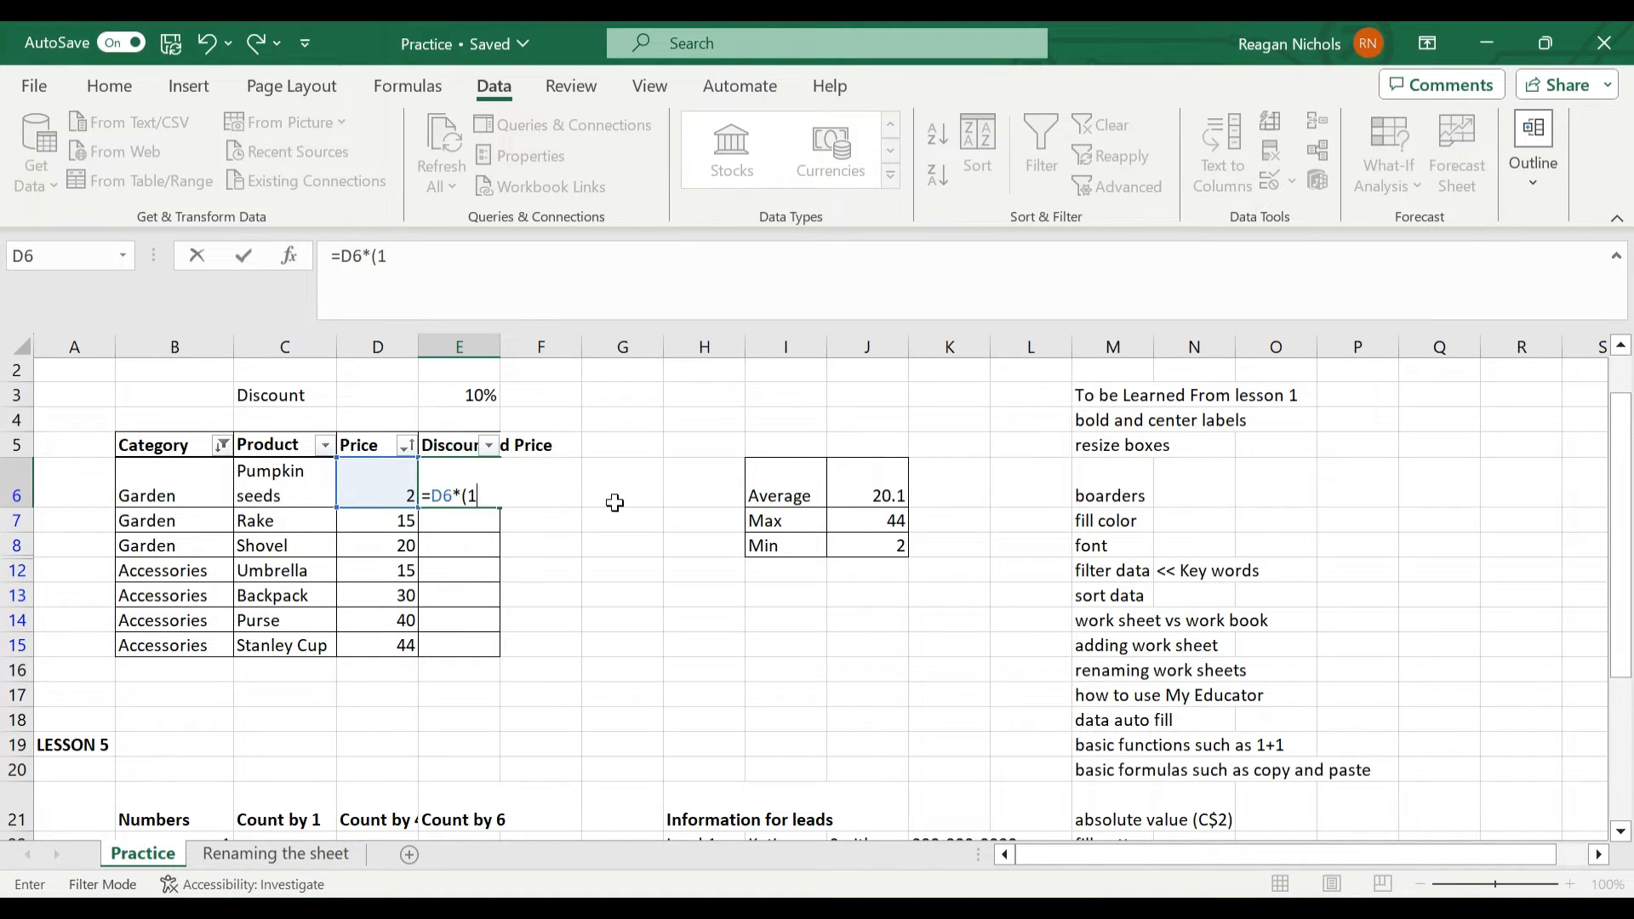
{"action": "type", "text": "-"}
{"action": "left_click", "coordinate": [444, 390]}
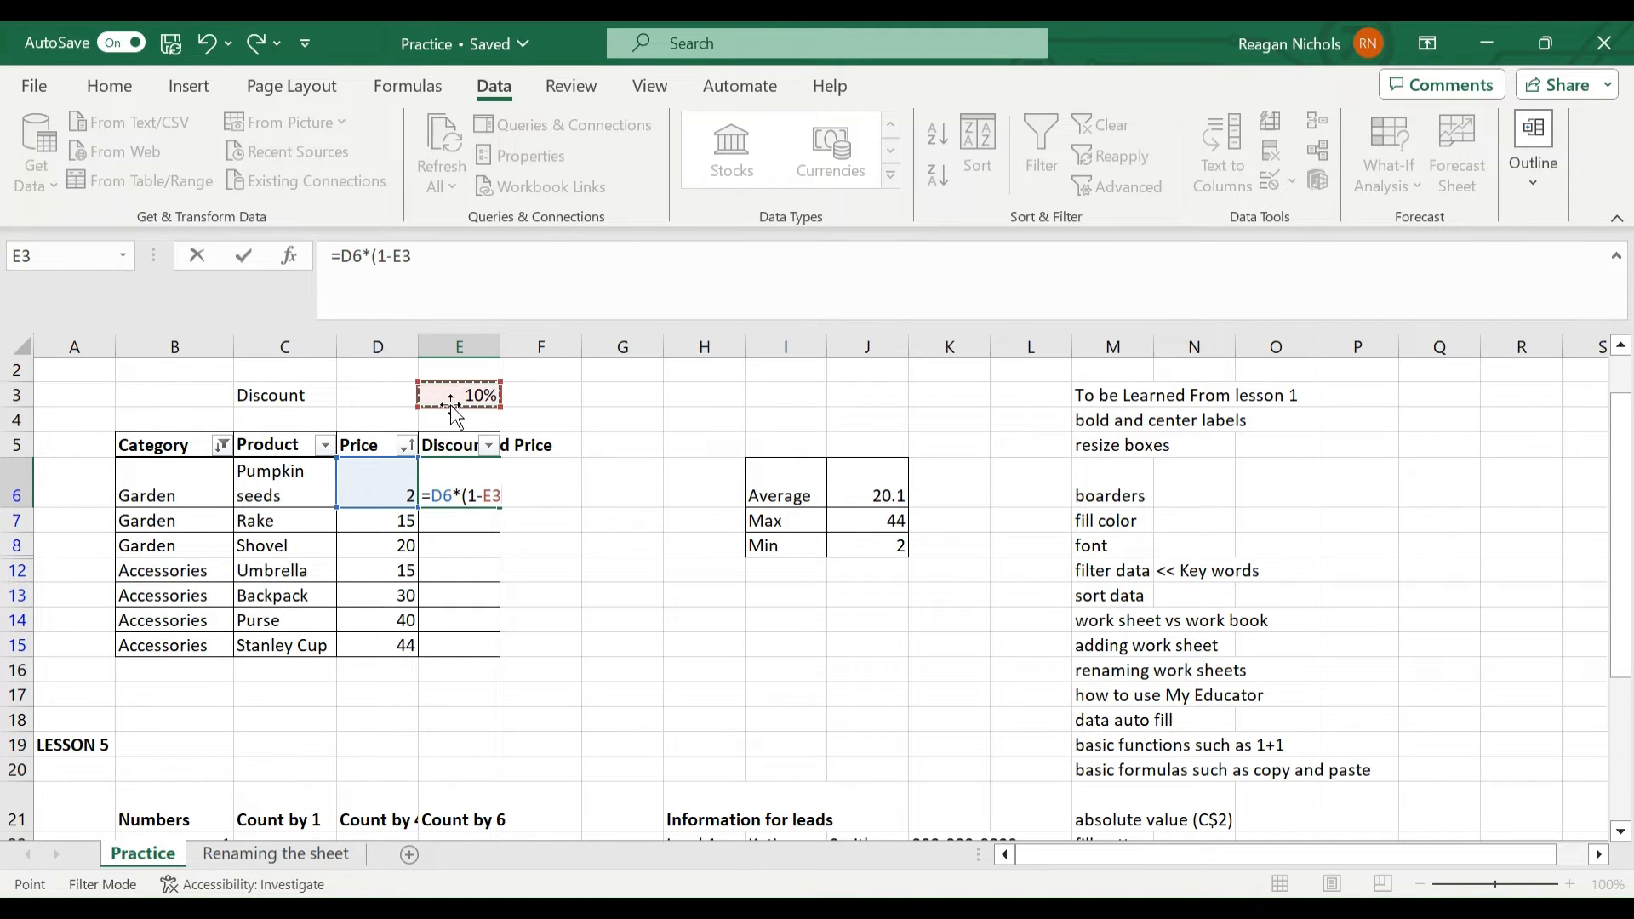
{"action": "type", "text": ")"}
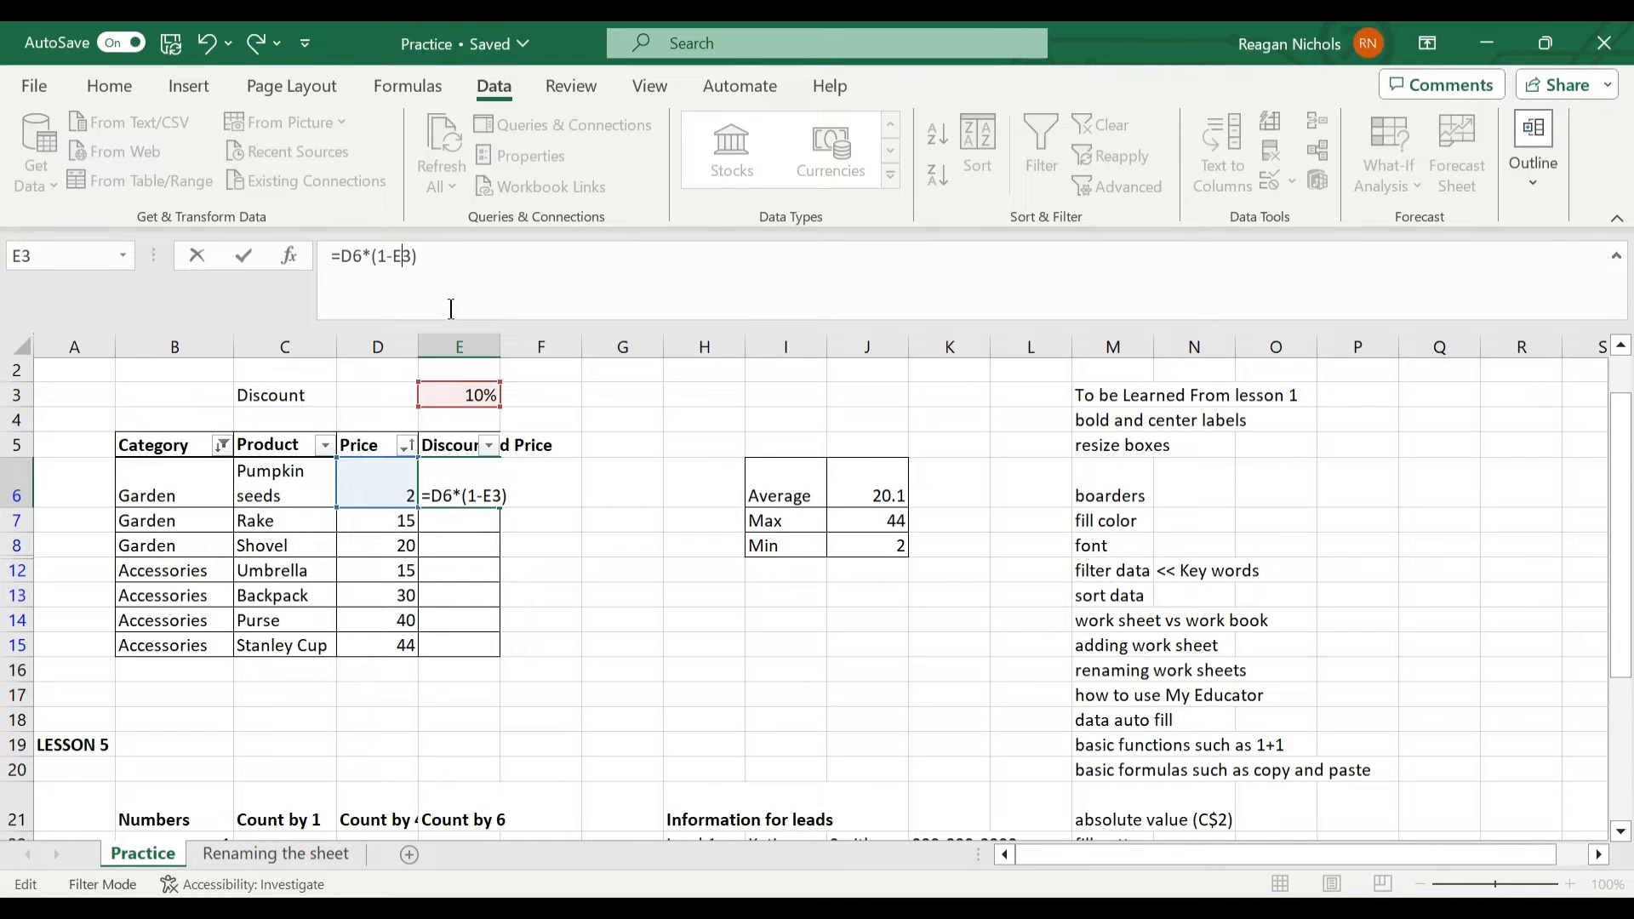
{"action": "type", "text": "$"}
{"action": "key", "text": "Return"}
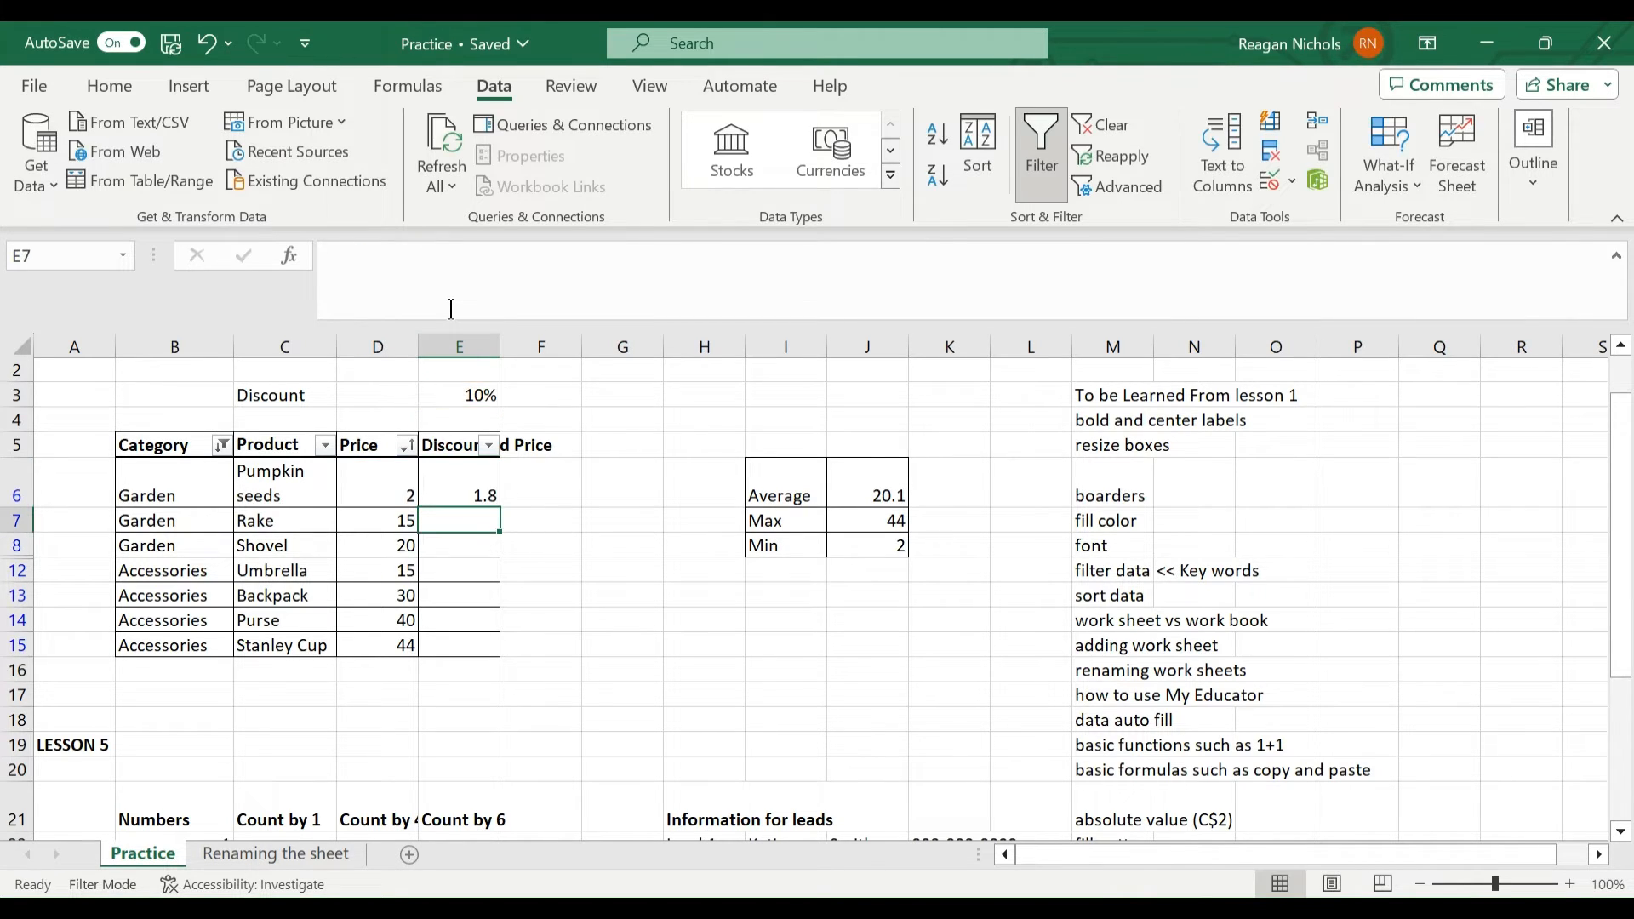
- Fill the discounted price formula from E6 down to E15 for the remaining products
{"action": "left_click", "coordinate": [451, 462]}
{"action": "left_click_drag", "start_coordinate": [500, 508], "coordinate": [501, 644]}
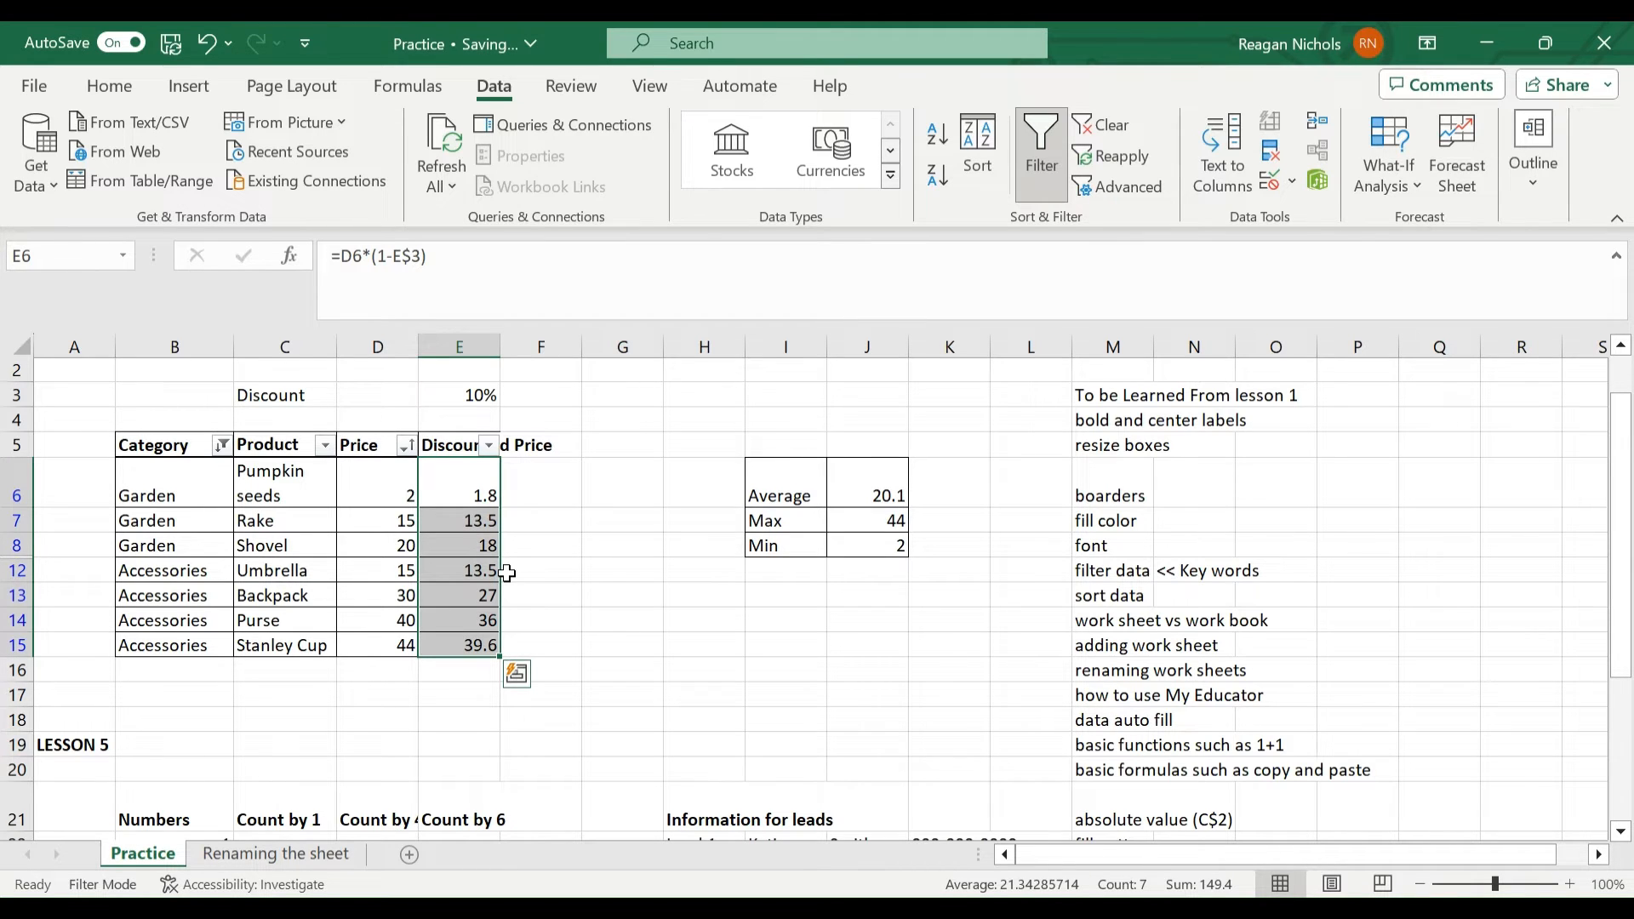
{"action": "left_click", "coordinate": [522, 541]}
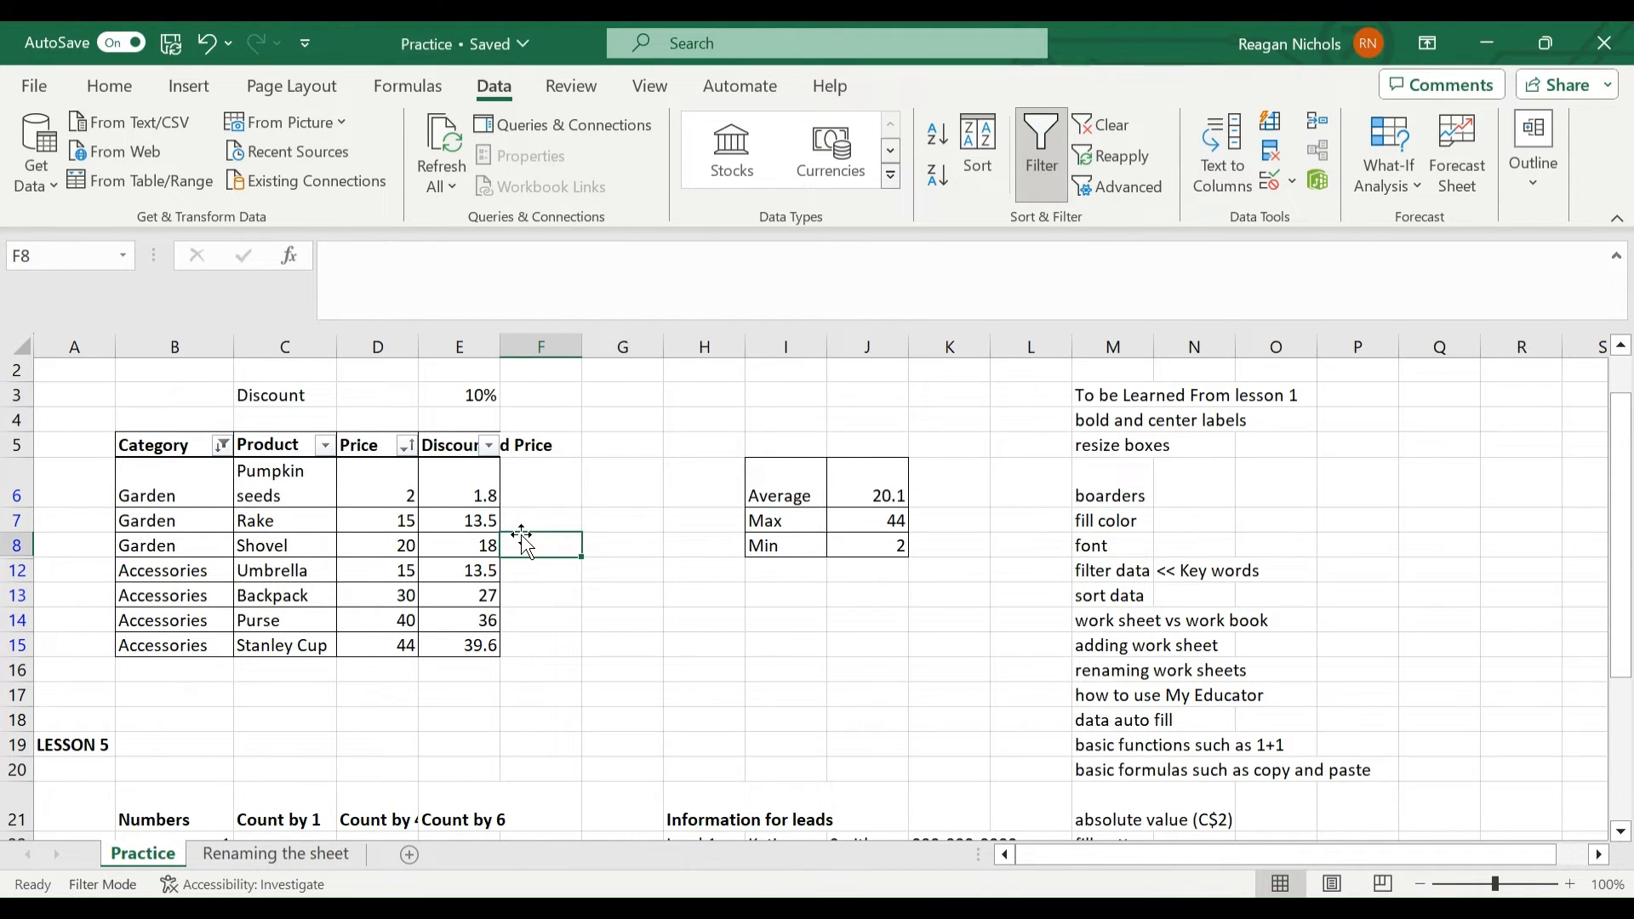
- Format the Price values in D6:D15 as Currency
{"action": "left_click", "coordinate": [377, 484]}
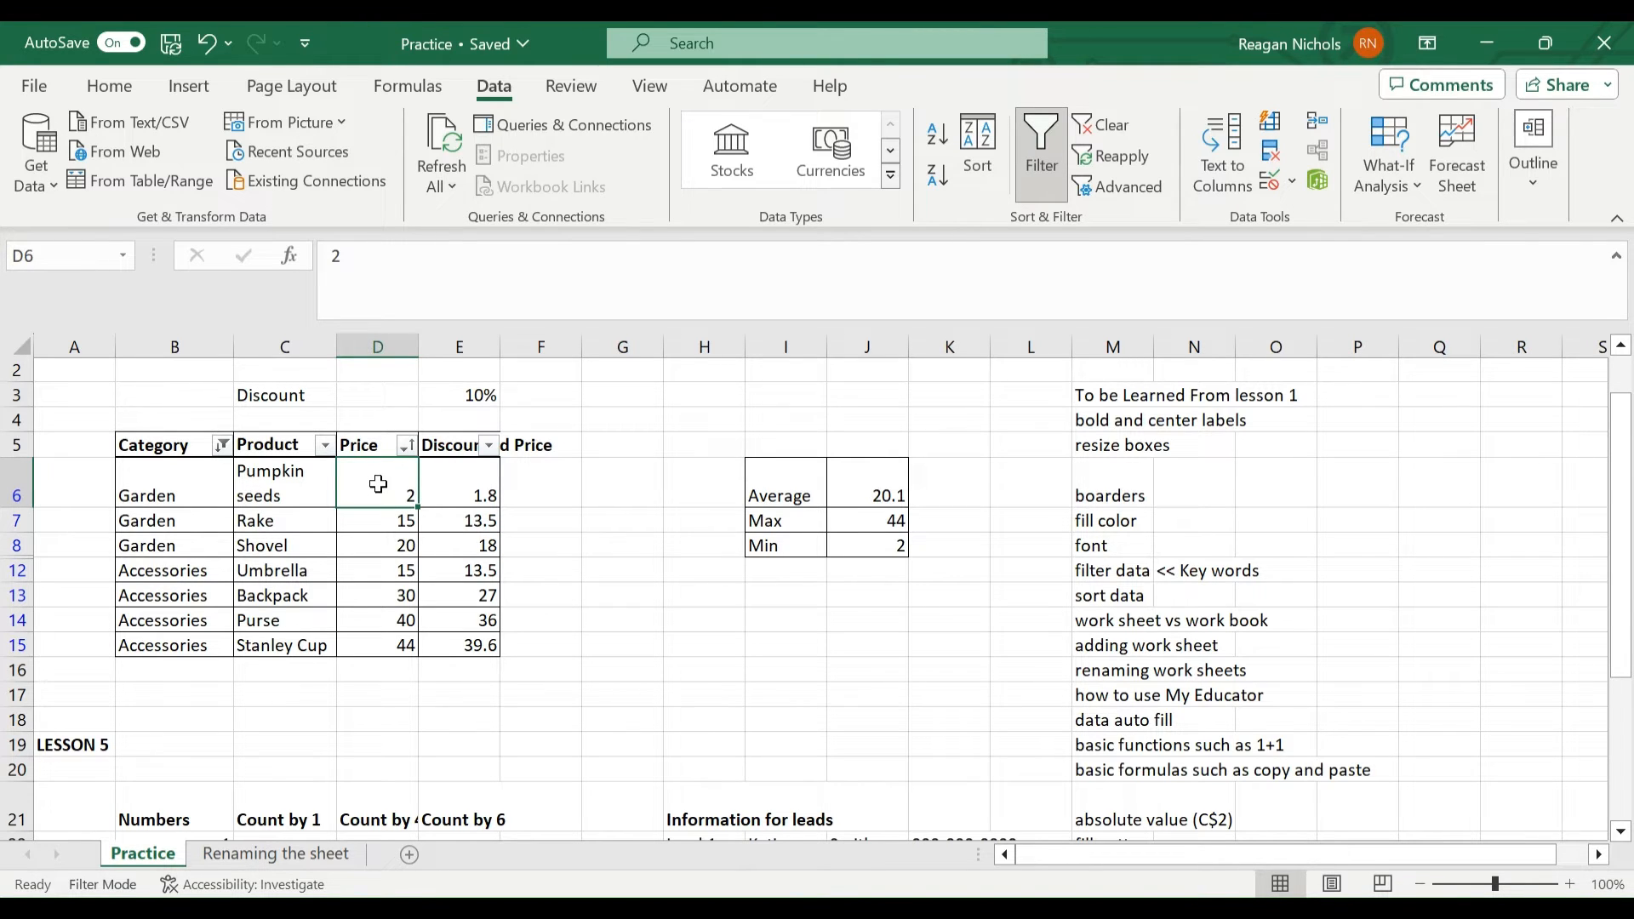
{"action": "left_click", "coordinate": [85, 87]}
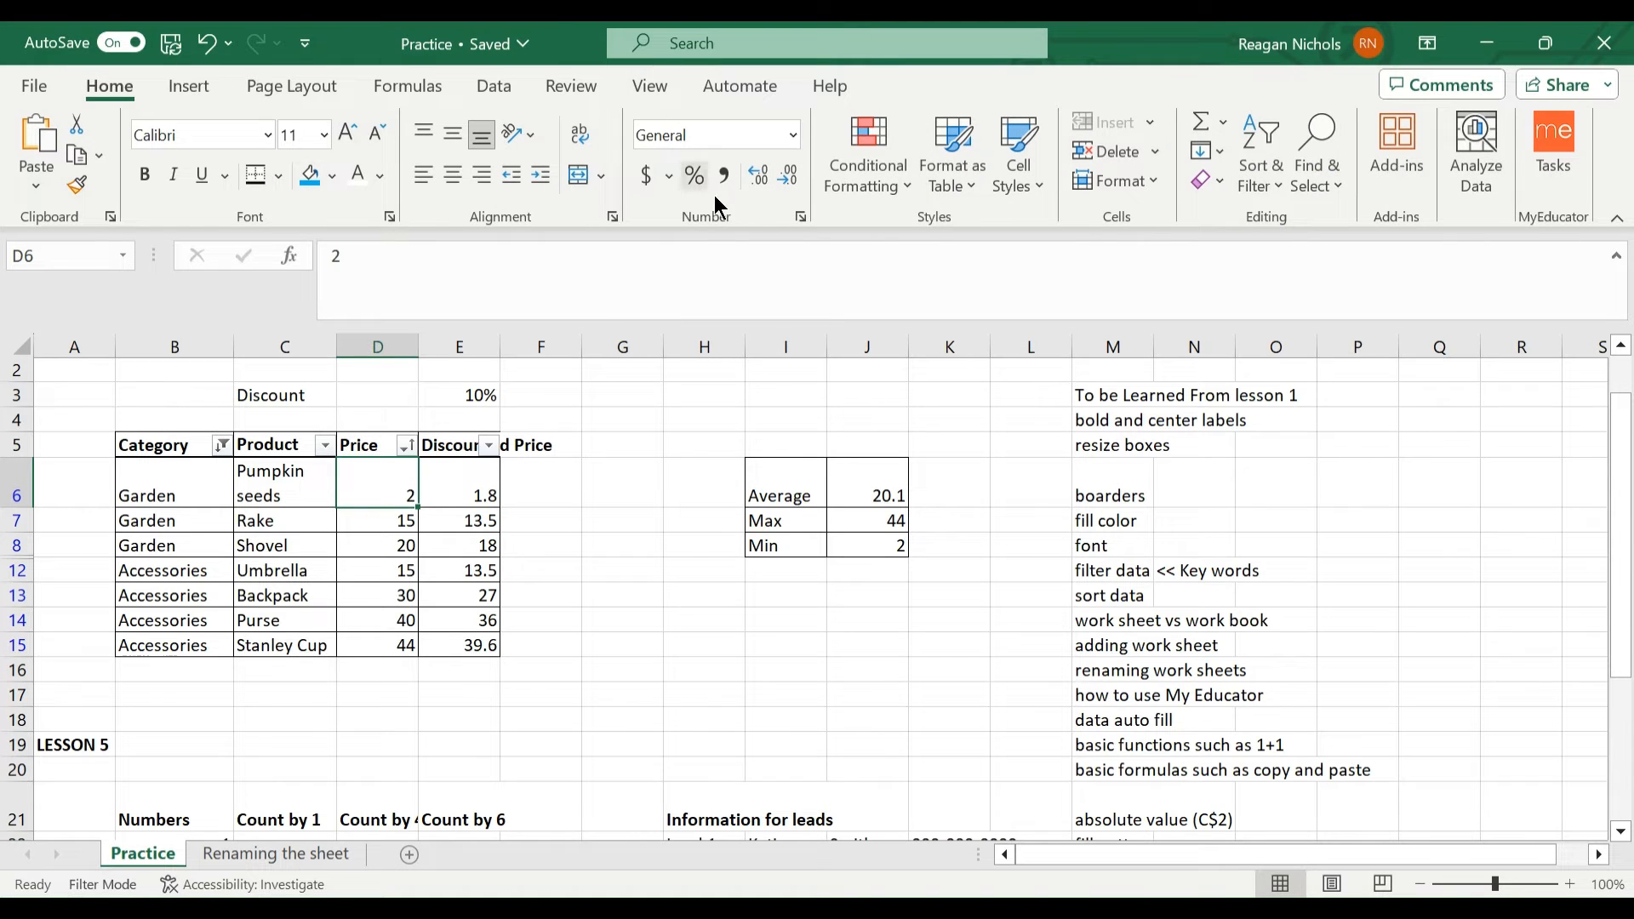
{"action": "left_click_drag", "start_coordinate": [387, 481], "coordinate": [391, 645]}
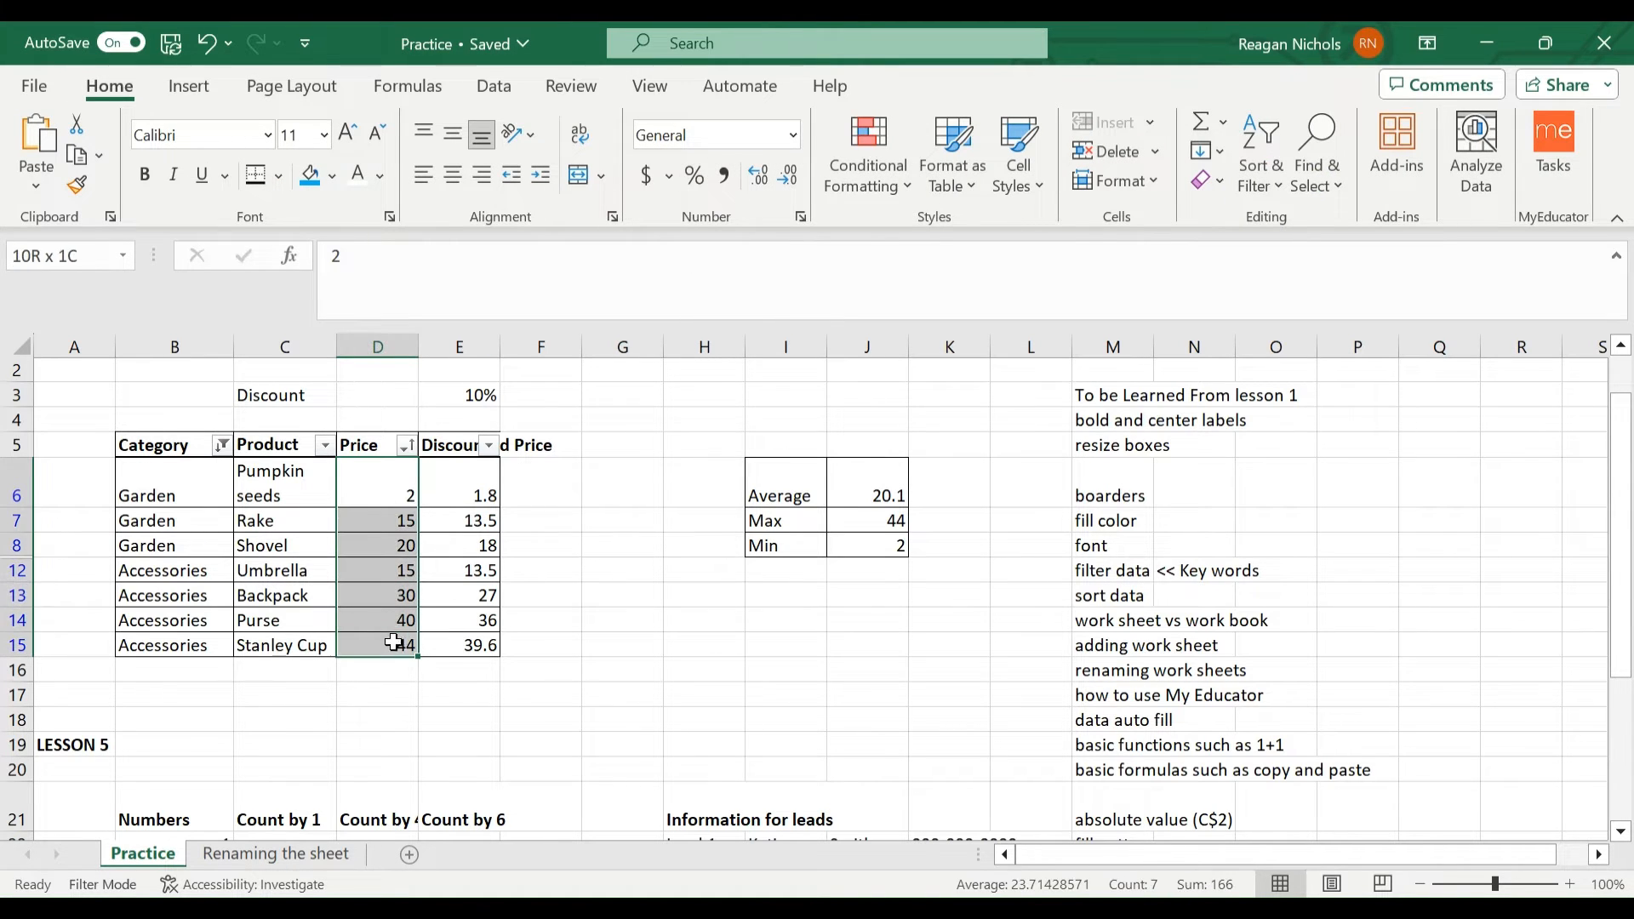
{"action": "left_click", "coordinate": [793, 139]}
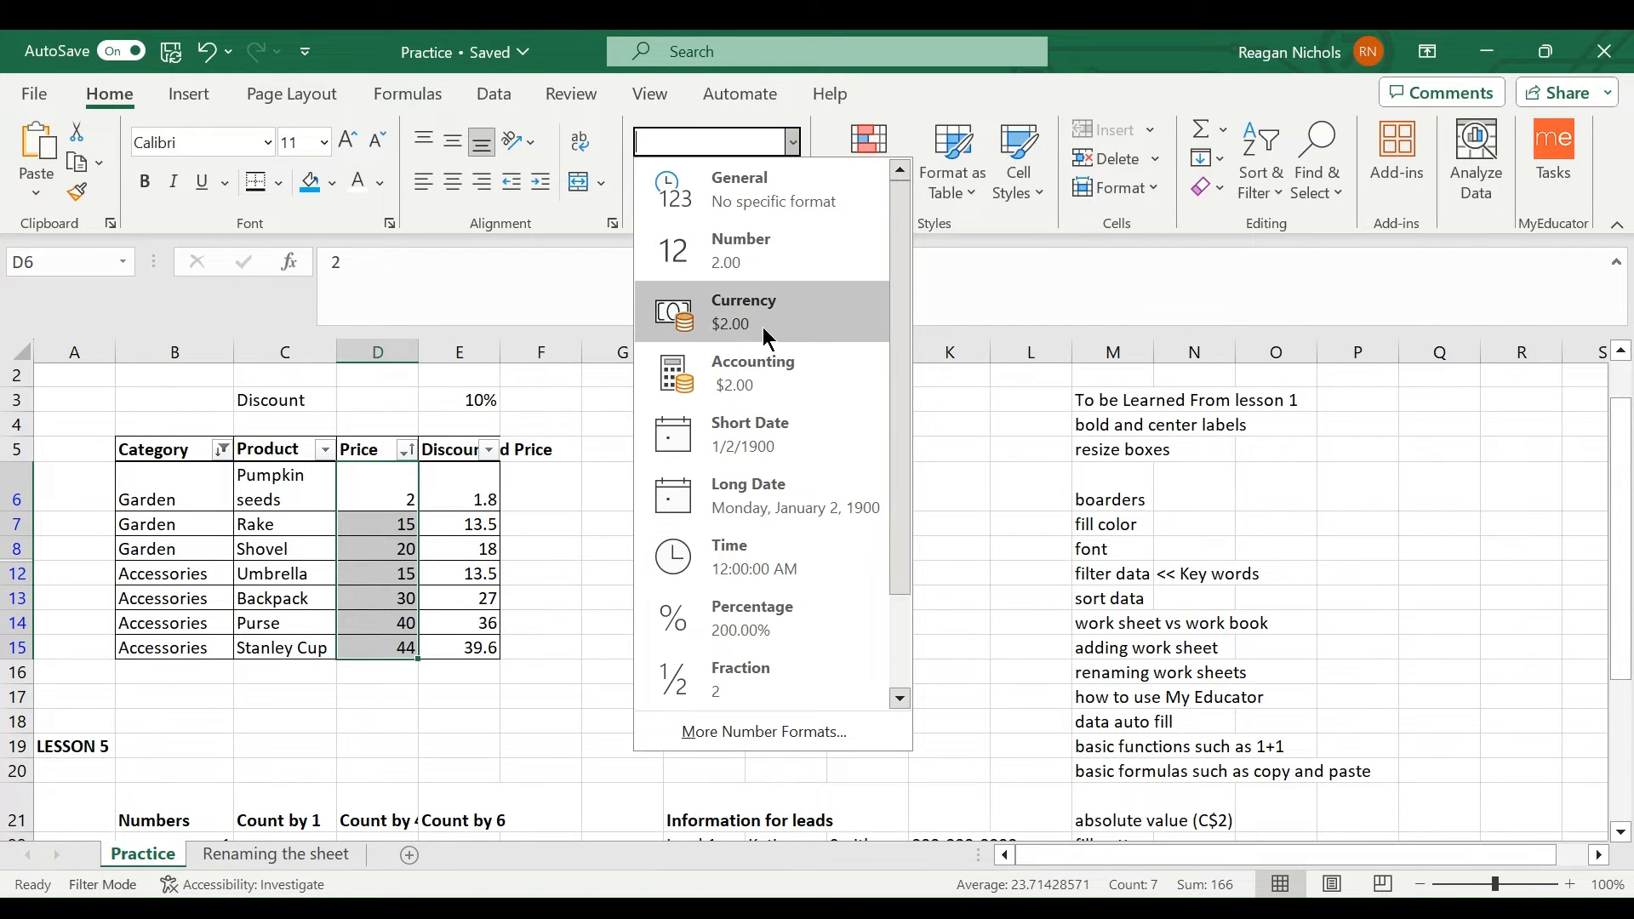
{"action": "left_click", "coordinate": [763, 327]}
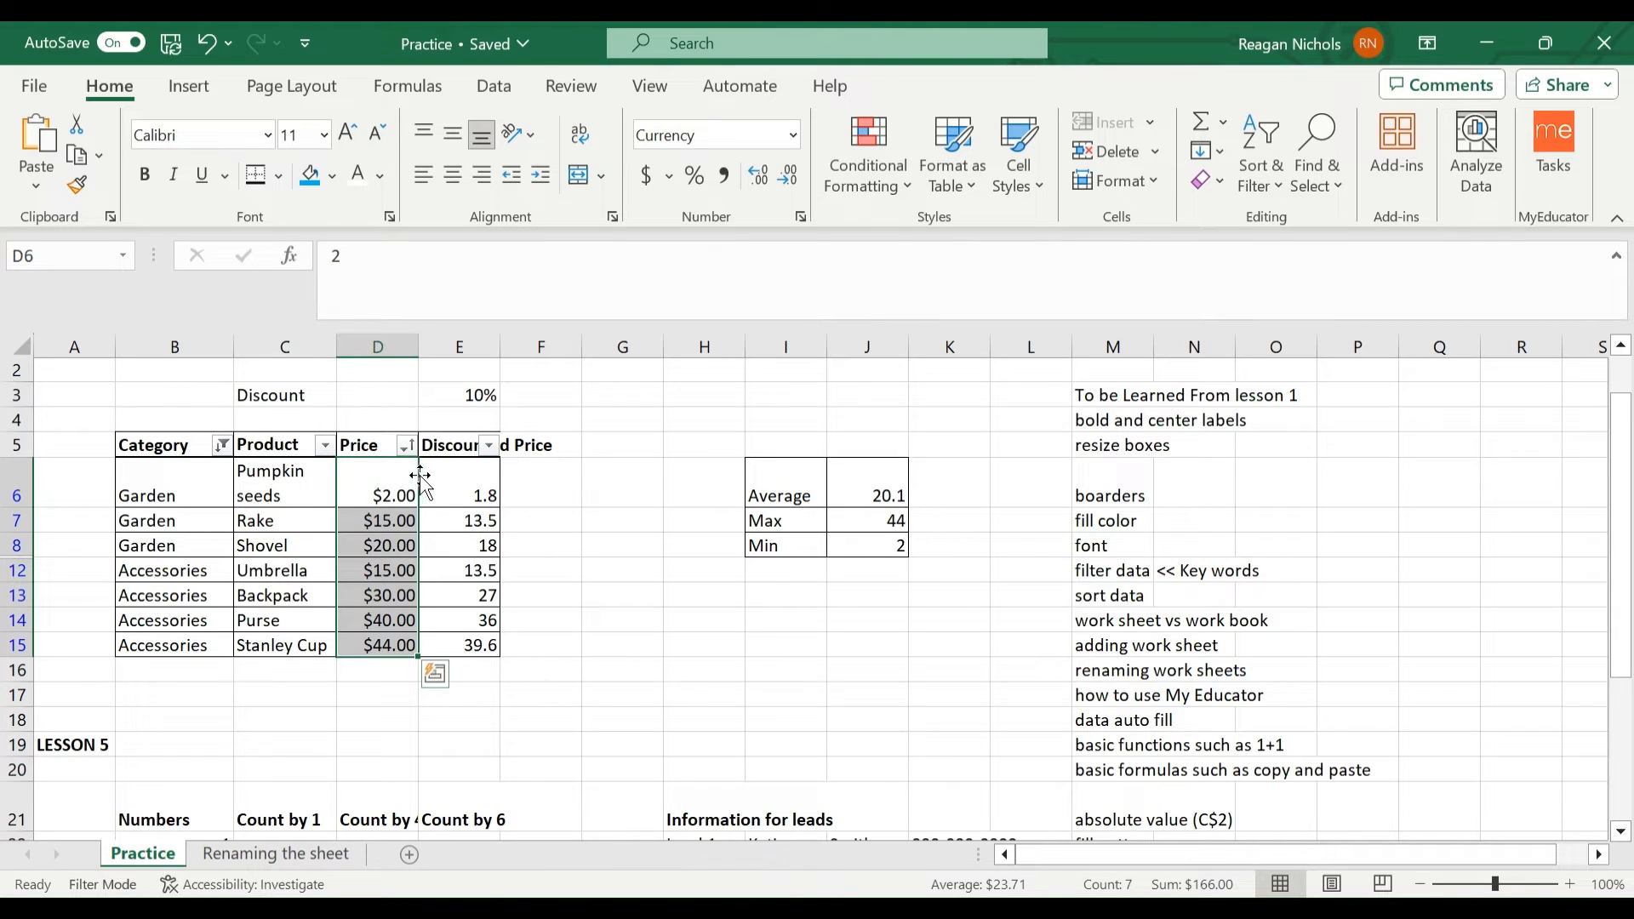
- Format the Discounted Price values in E6:E15 as Currency
{"action": "left_click", "coordinate": [467, 500]}
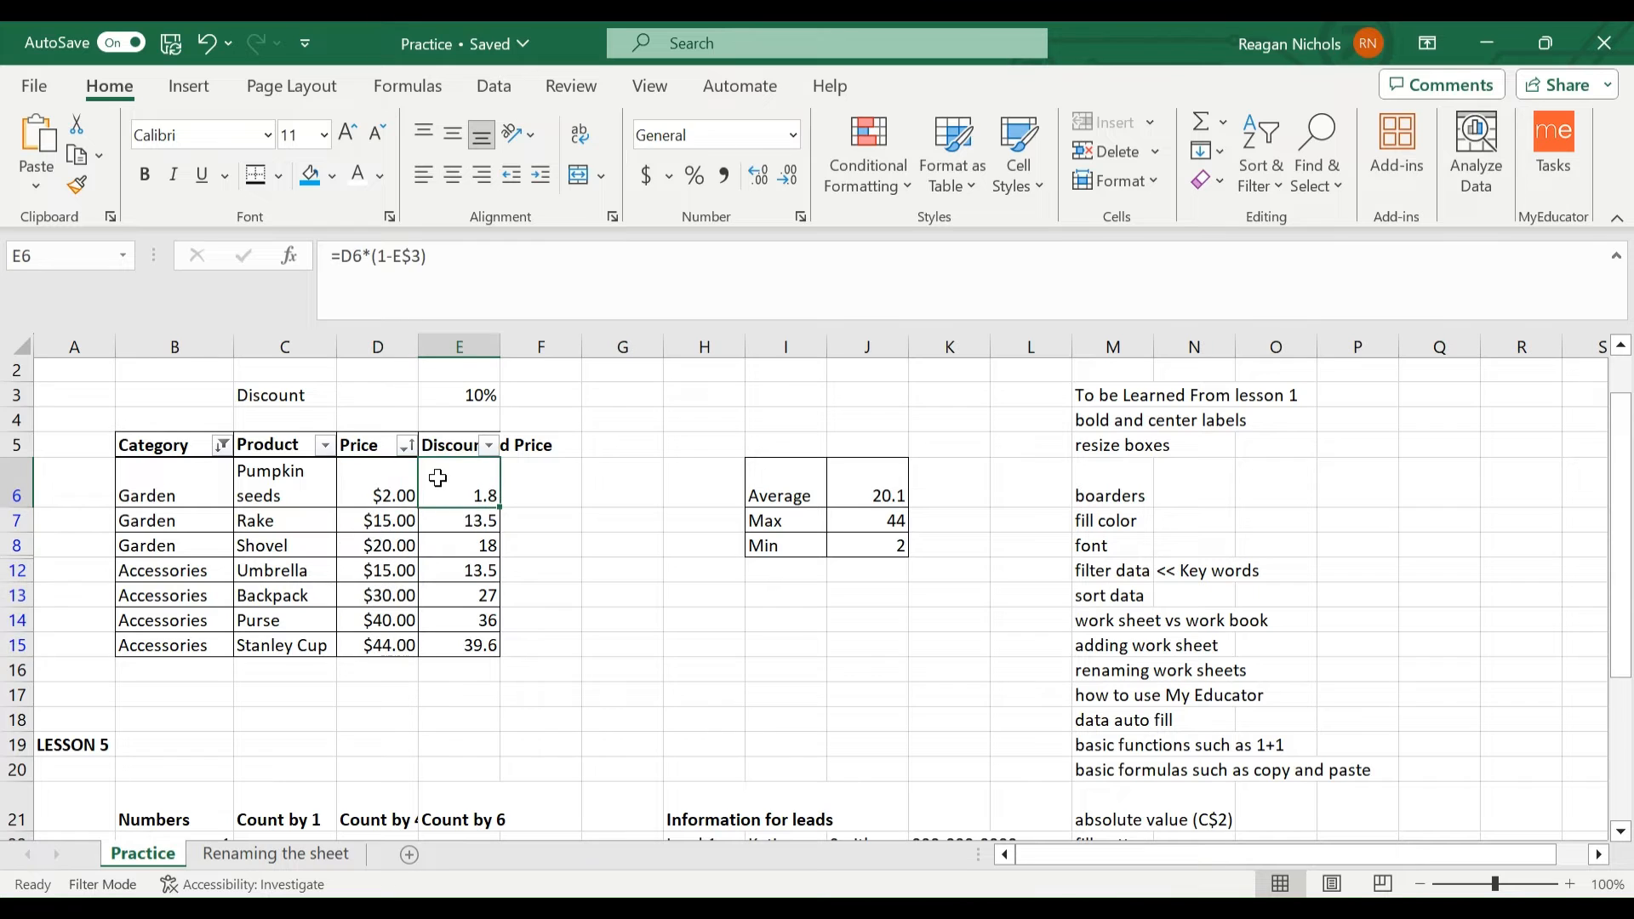
{"action": "left_click_drag", "start_coordinate": [466, 502], "coordinate": [481, 647]}
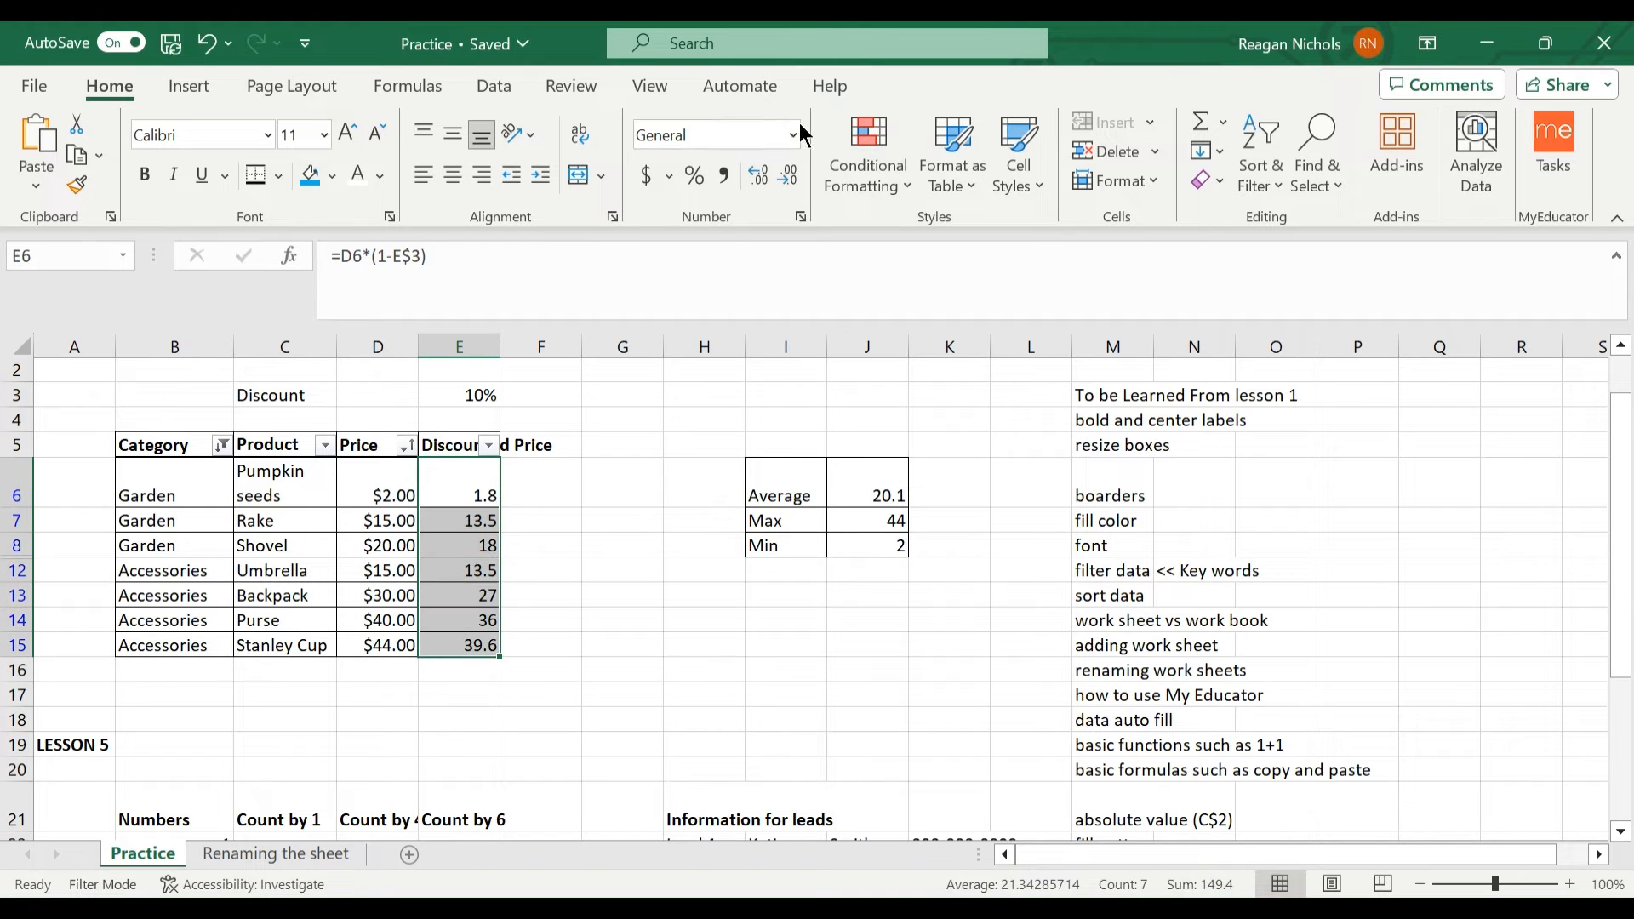
{"action": "left_click", "coordinate": [792, 135]}
{"action": "left_click", "coordinate": [787, 308]}
{"action": "left_click", "coordinate": [551, 572]}
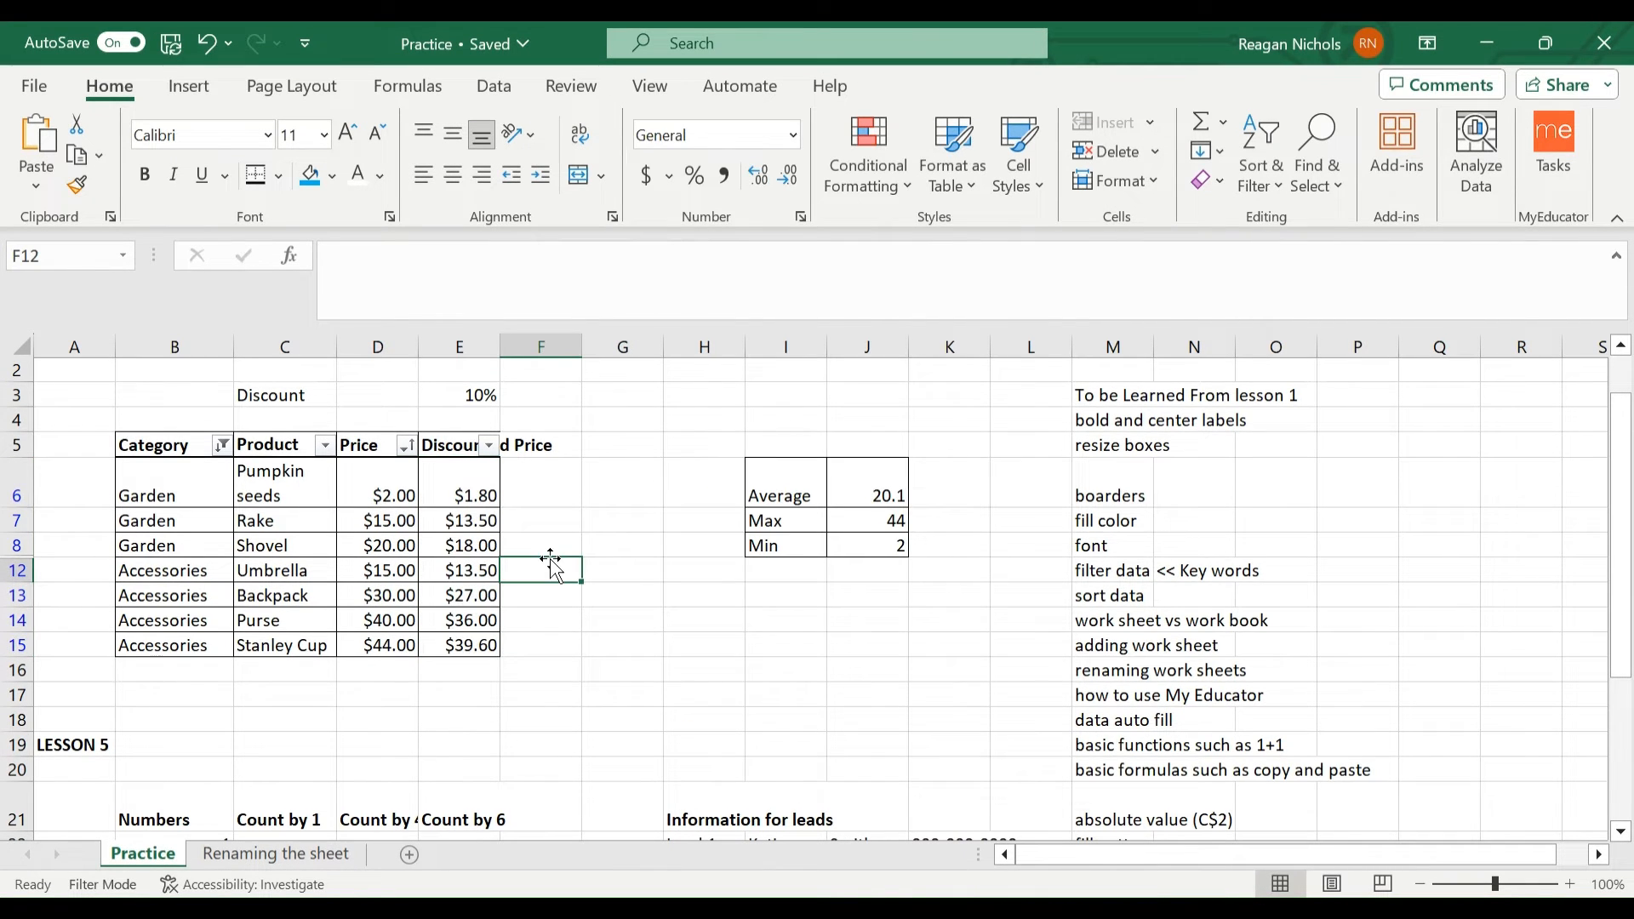
- Center the Price and Discounted Price values in D6:E15 horizontally
{"action": "left_click", "coordinate": [391, 481]}
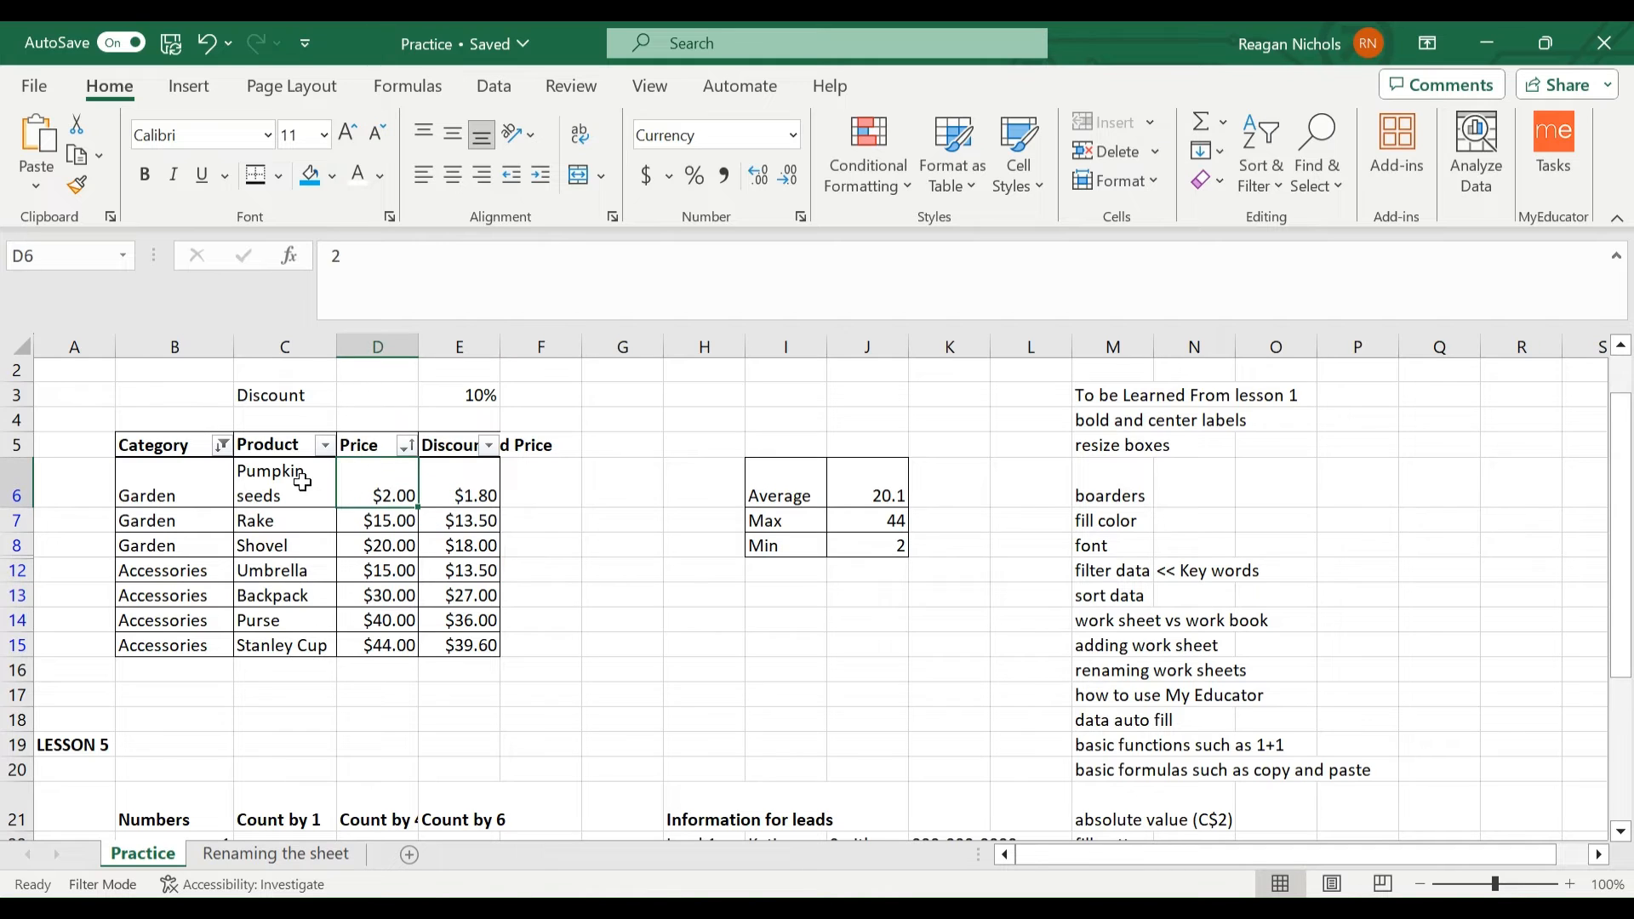
{"action": "left_click_drag", "start_coordinate": [389, 485], "coordinate": [449, 645]}
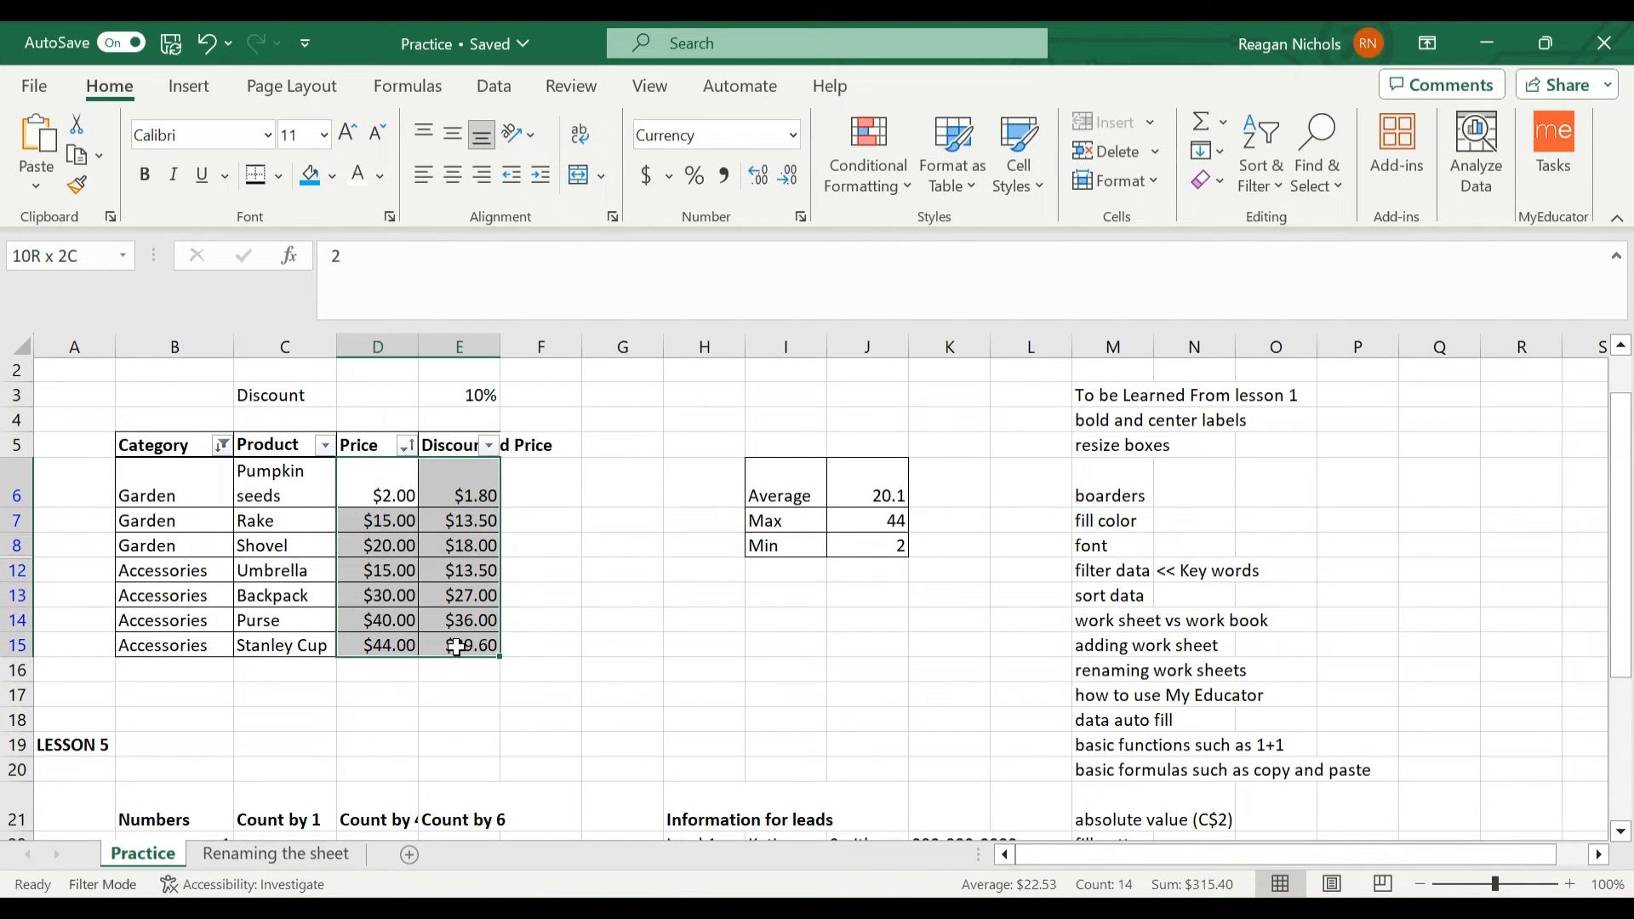
{"action": "left_click", "coordinate": [452, 177]}
- Clear the Pumpkin seeds price in D6 and enter it again as 2
{"action": "left_click", "coordinate": [572, 279]}
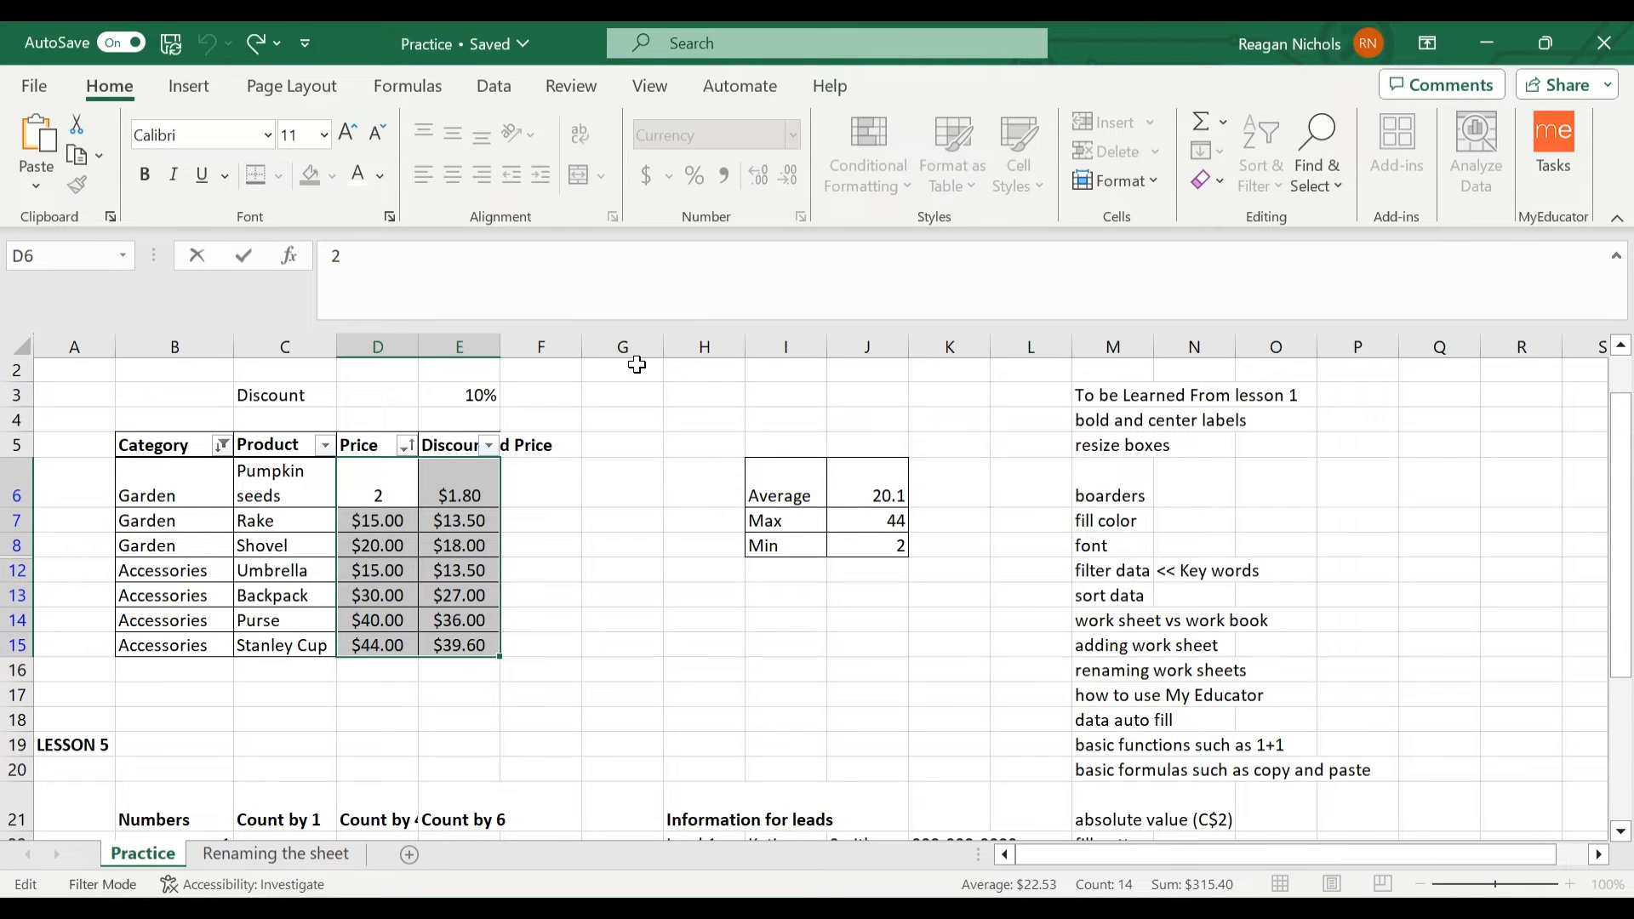
{"action": "key", "text": "BackSpace"}
{"action": "left_click", "coordinate": [668, 541]}
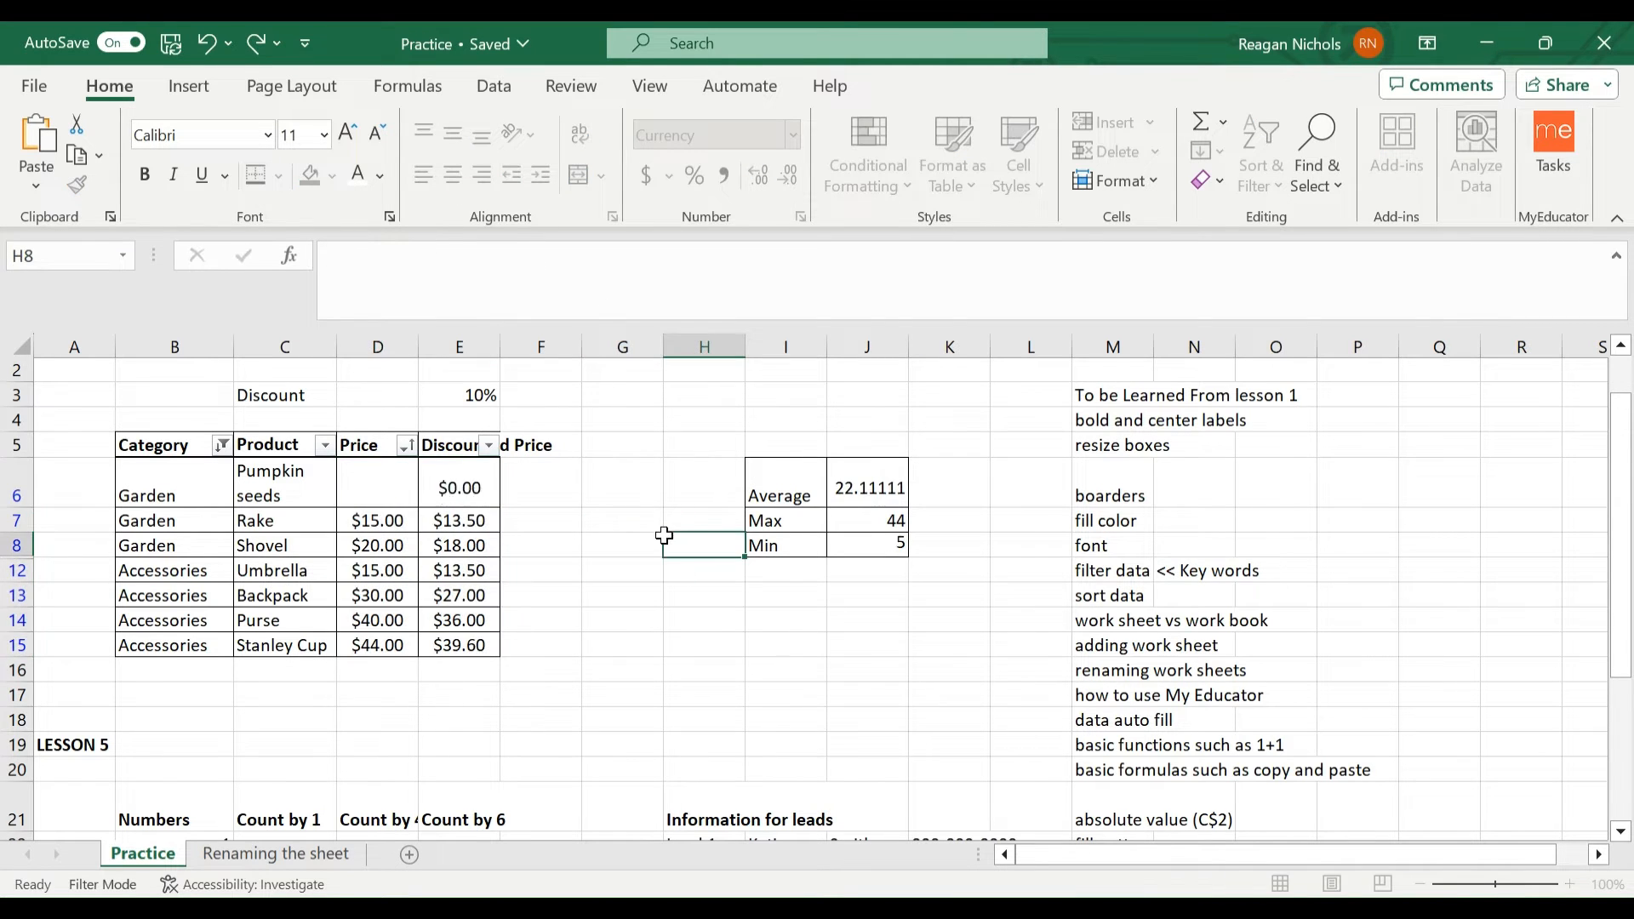
{"action": "left_click", "coordinate": [388, 492]}
{"action": "type", "text": "2"}
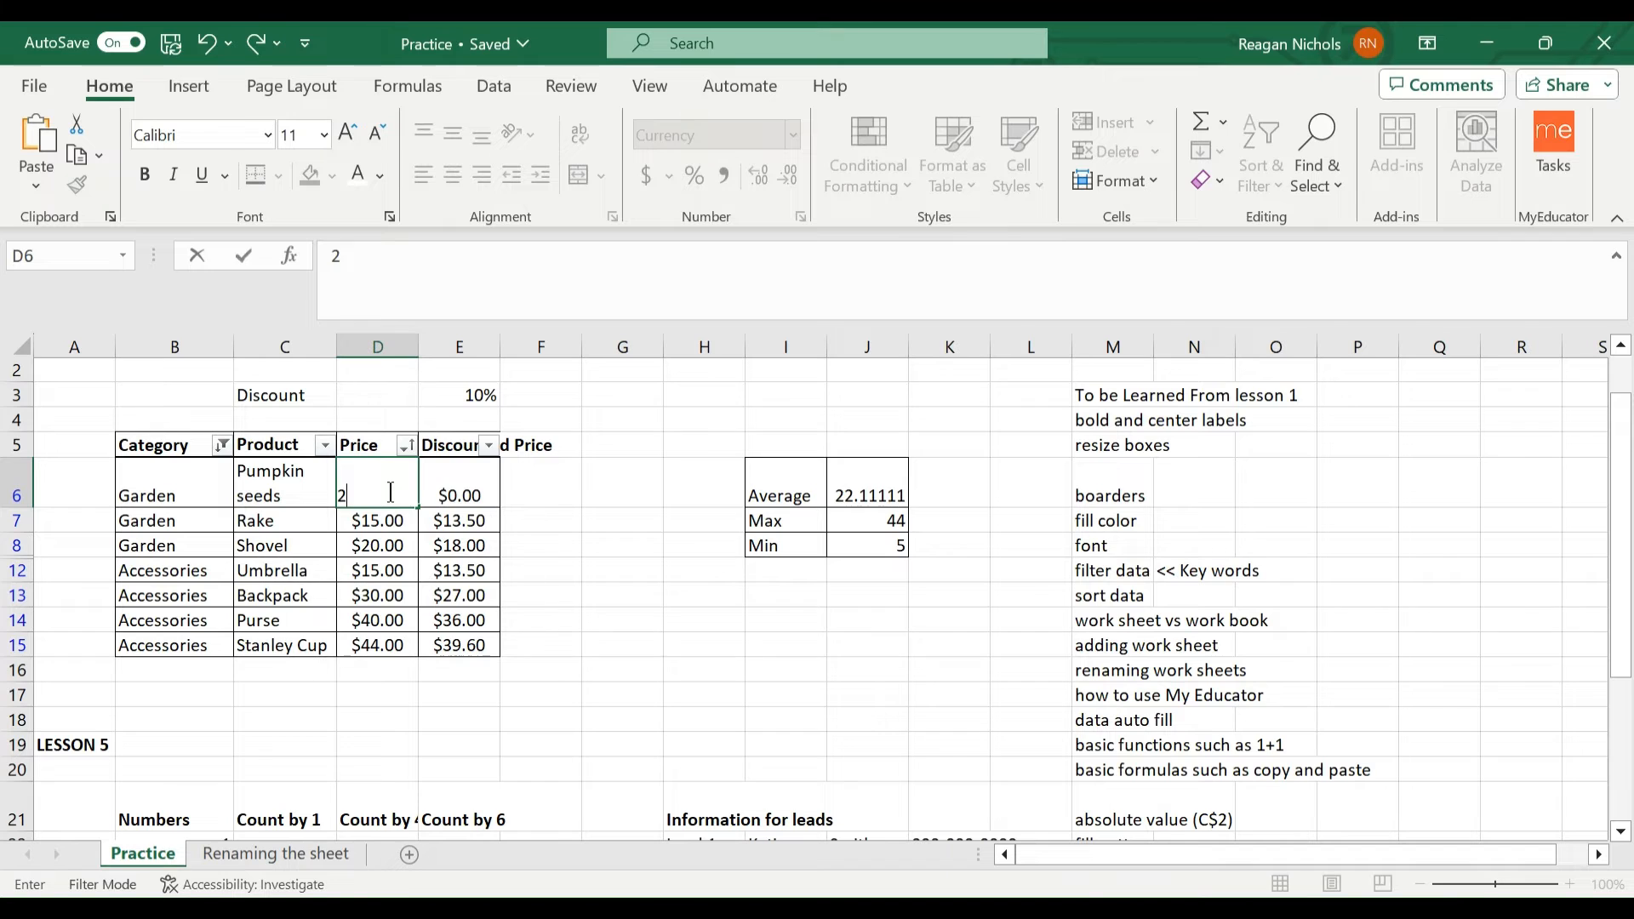
{"action": "key", "text": "Return"}
{"action": "left_click", "coordinate": [586, 566]}
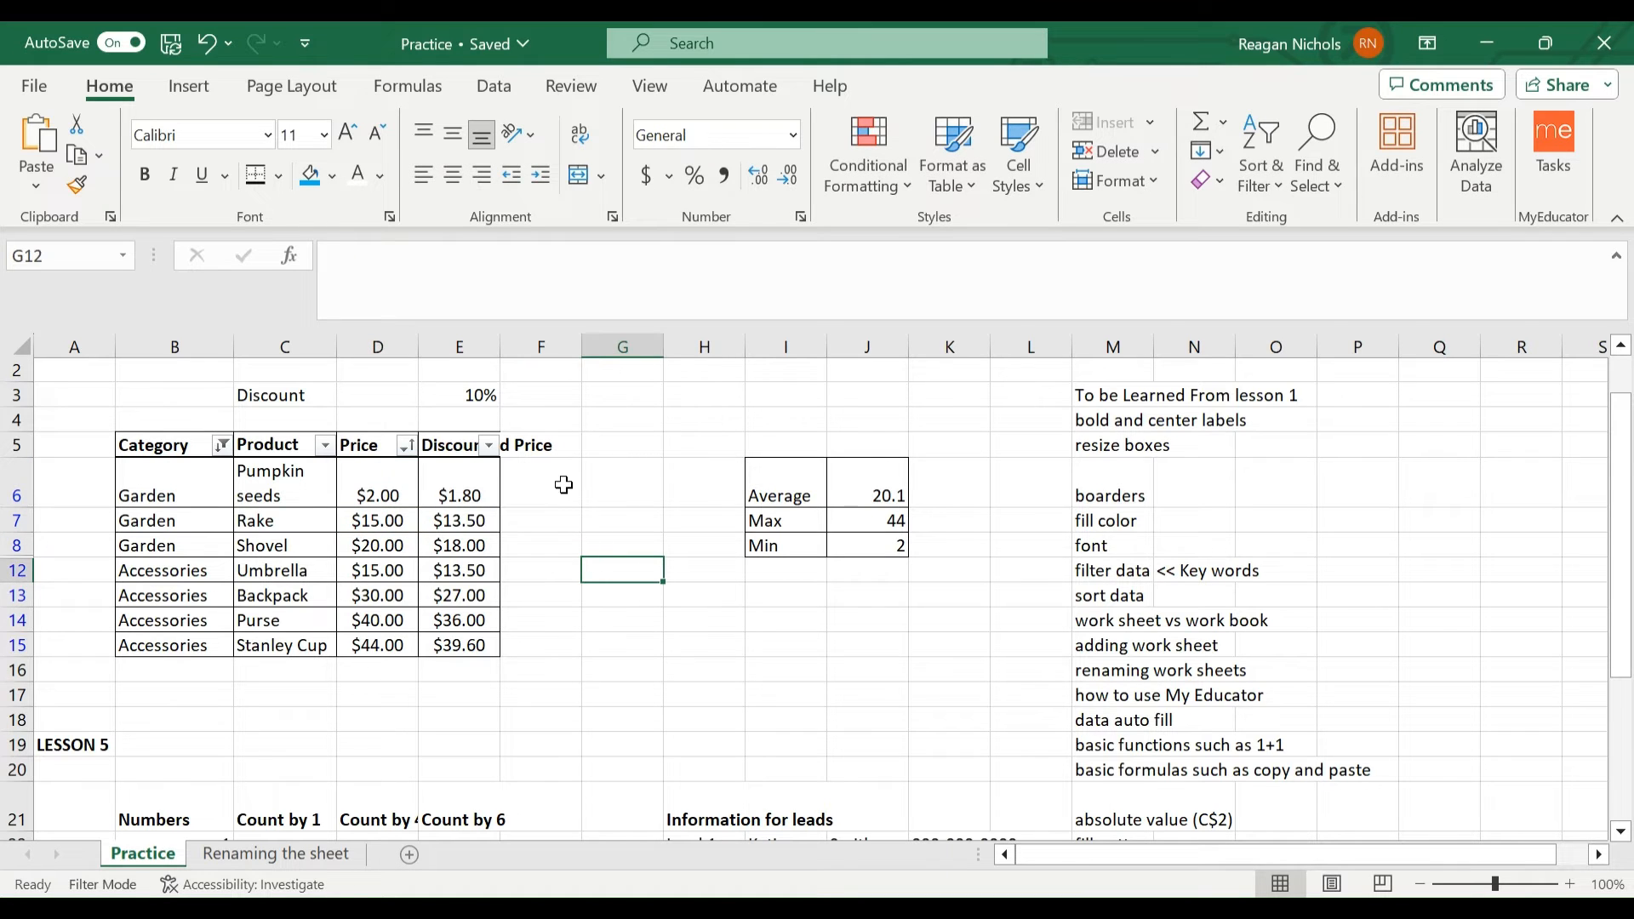
{"action": "left_click", "coordinate": [411, 502]}
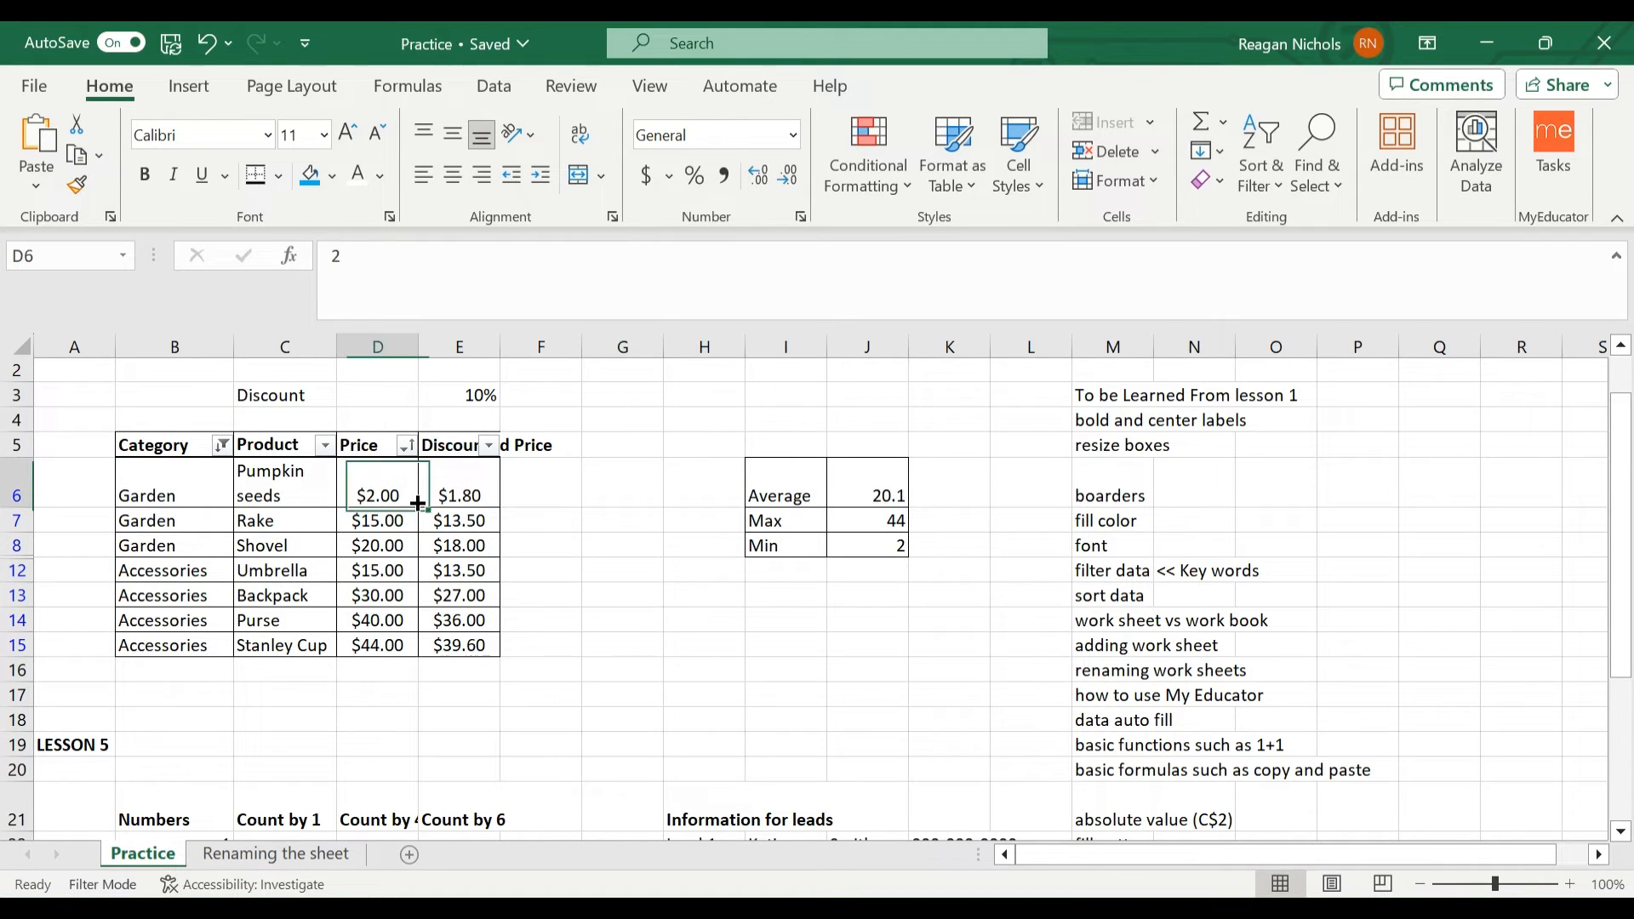
{"action": "left_click", "coordinate": [412, 536]}
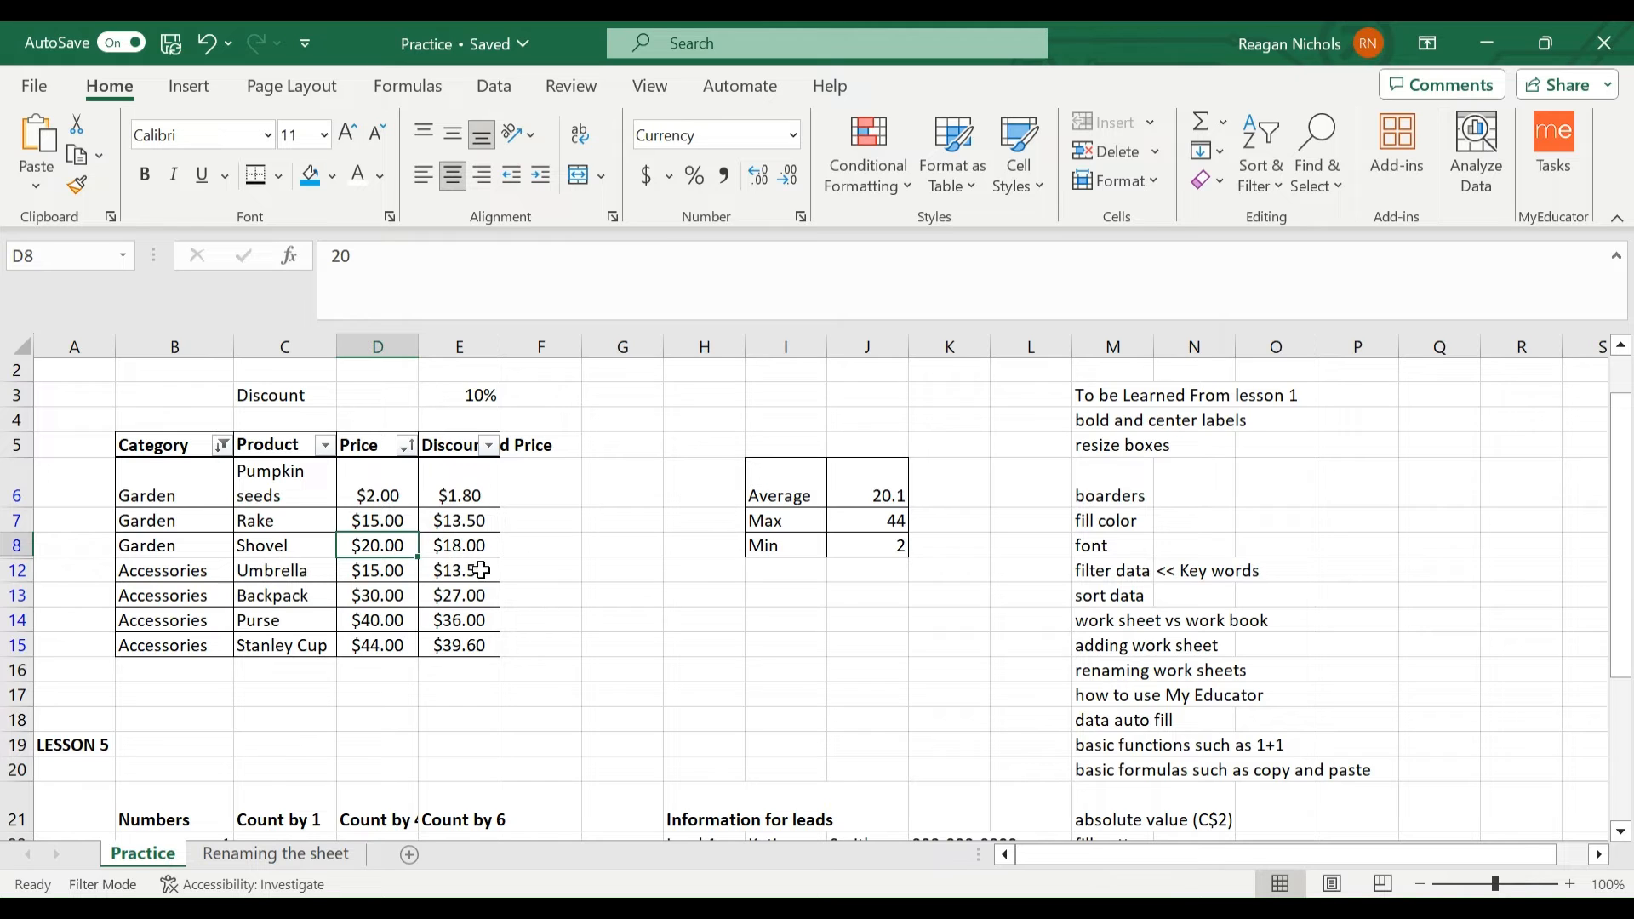
- Set the Shovel price in D8 to 15 and the Purse price in D14 to 200
{"action": "double_click", "coordinate": [387, 546]}
{"action": "type", "text": "15"}
{"action": "key", "text": "Return"}
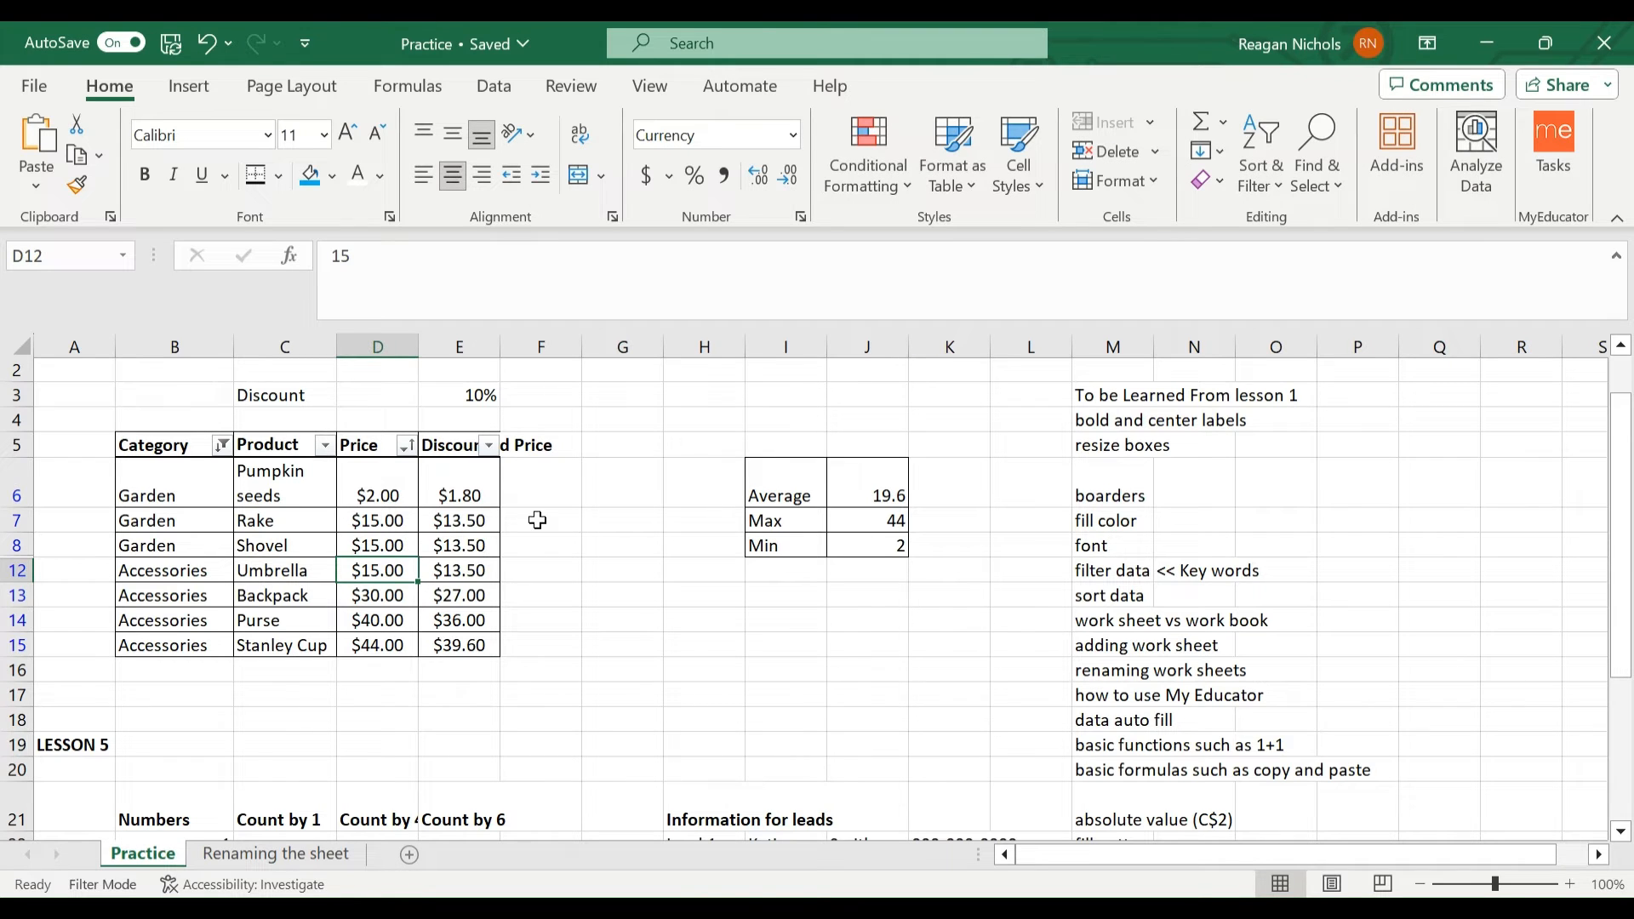
{"action": "left_click", "coordinate": [393, 621]}
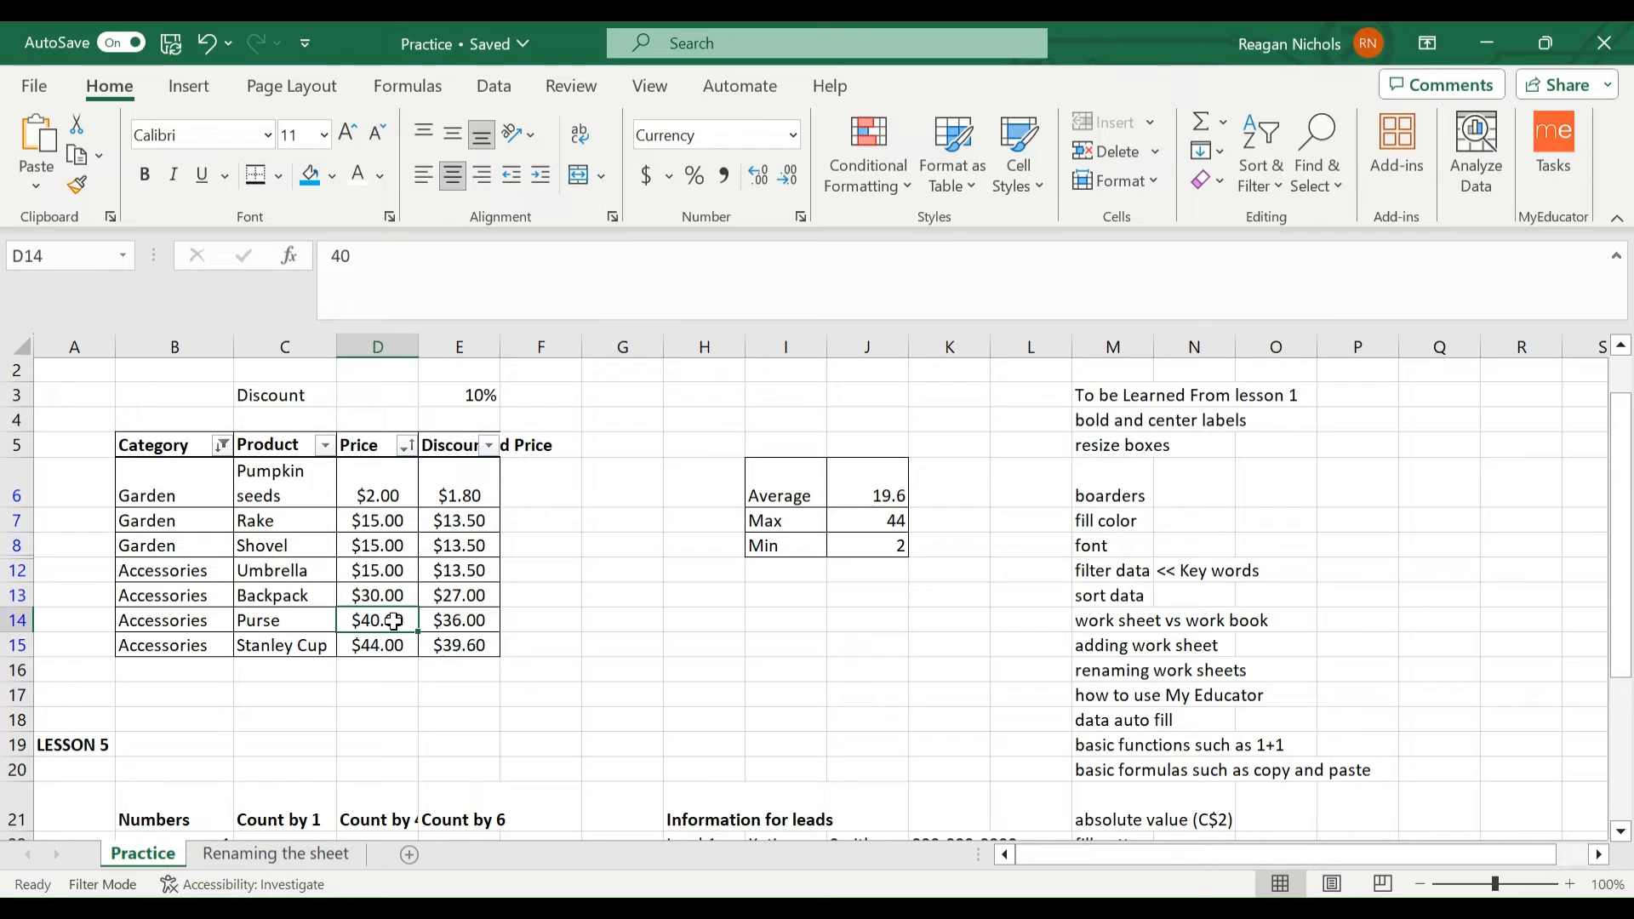
{"action": "type", "text": "200"}
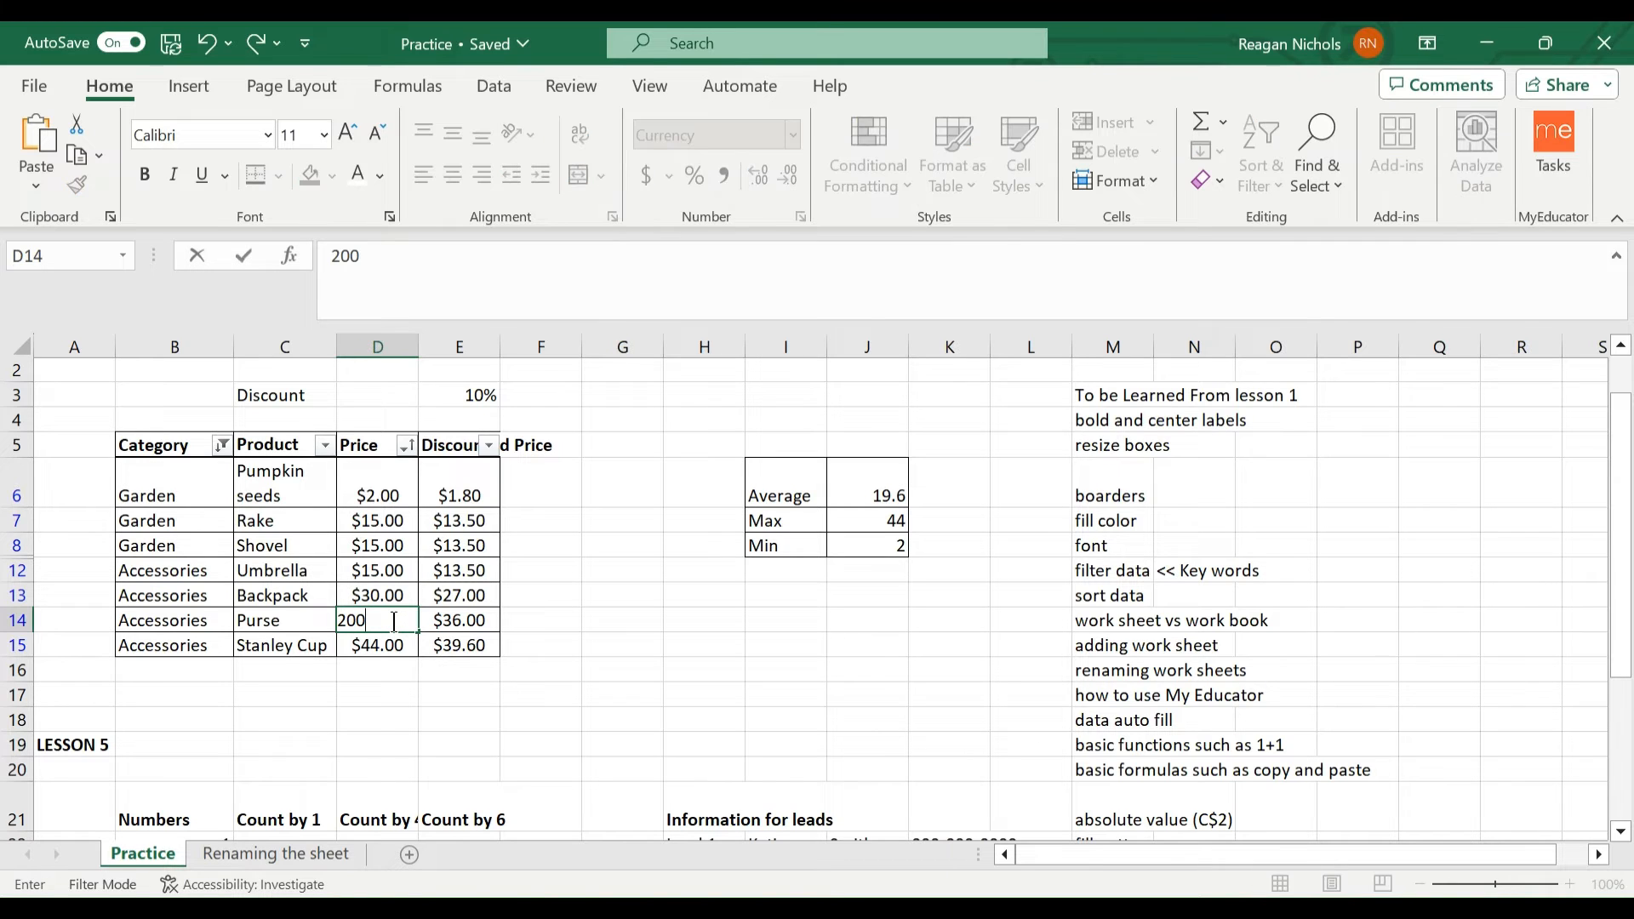
{"action": "key", "text": "Return"}
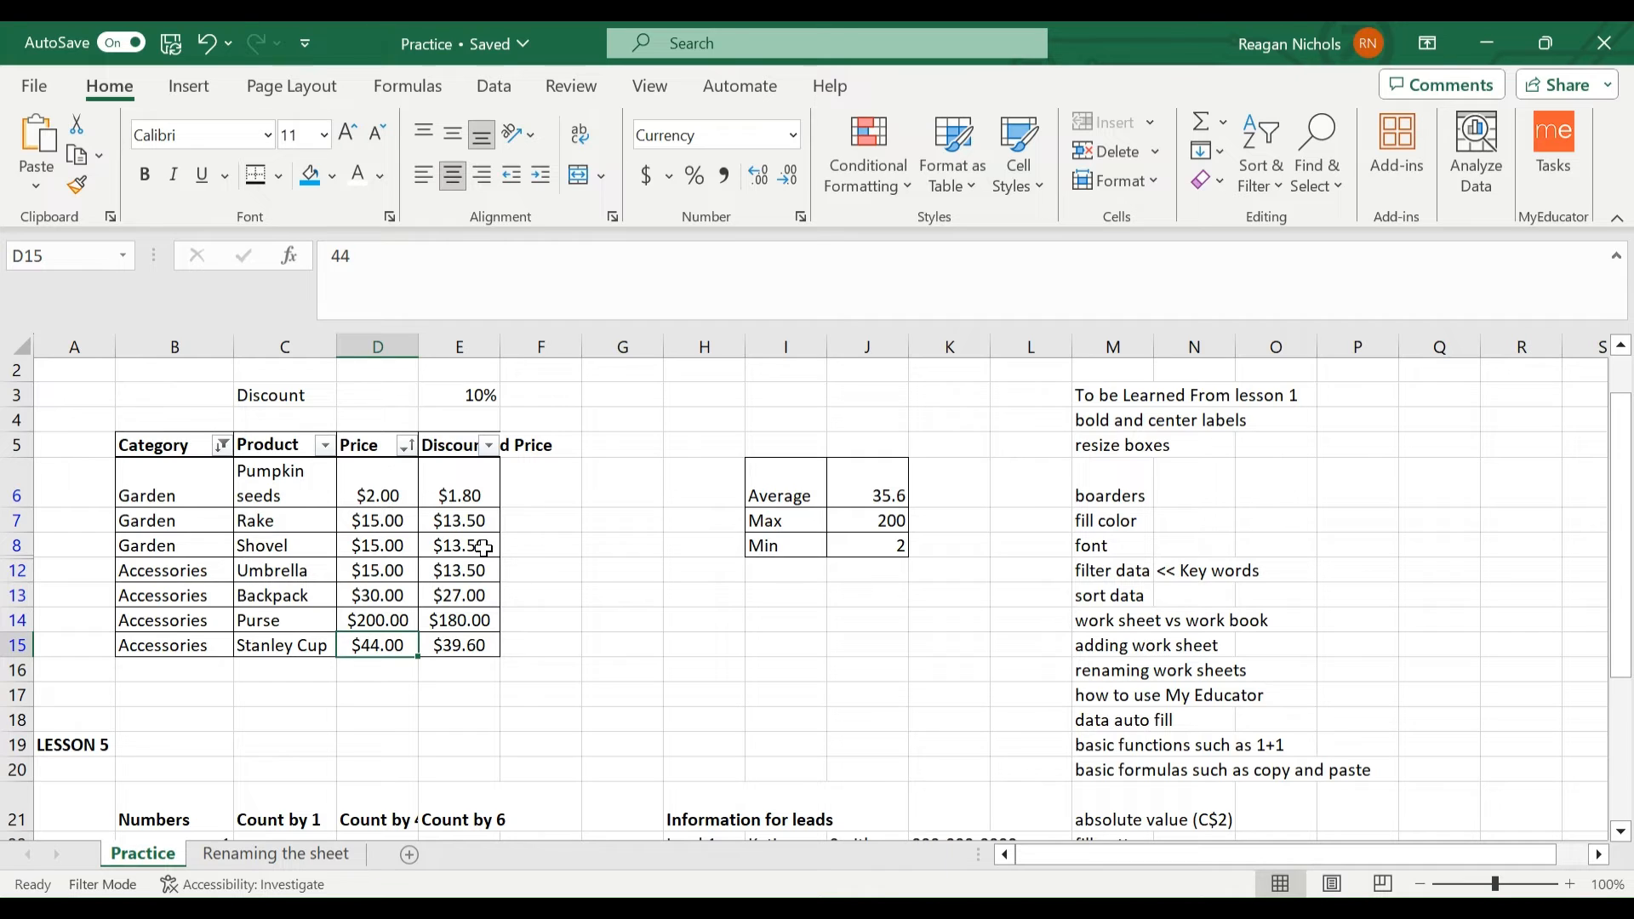
{"action": "left_click", "coordinate": [467, 397]}
{"action": "left_click", "coordinate": [375, 620]}
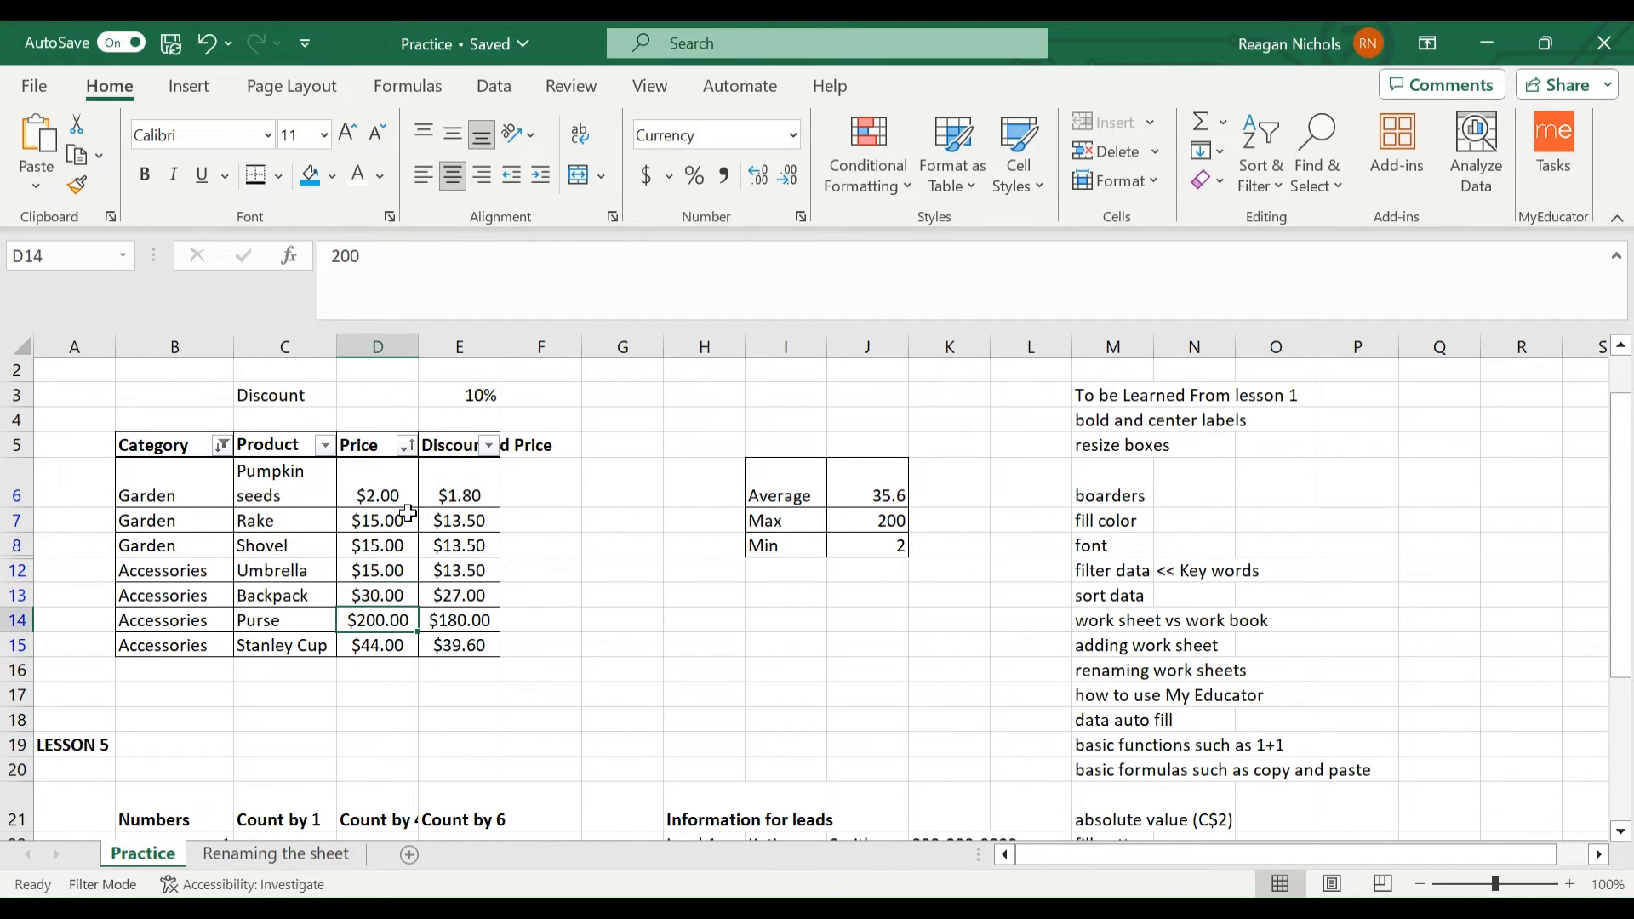
{"action": "left_click", "coordinate": [470, 394]}
{"action": "left_click", "coordinate": [377, 620]}
- Enter the formula =1+1 in empty cell G16 and clear the cell again
{"action": "left_click", "coordinate": [598, 674]}
{"action": "type", "text": "="}
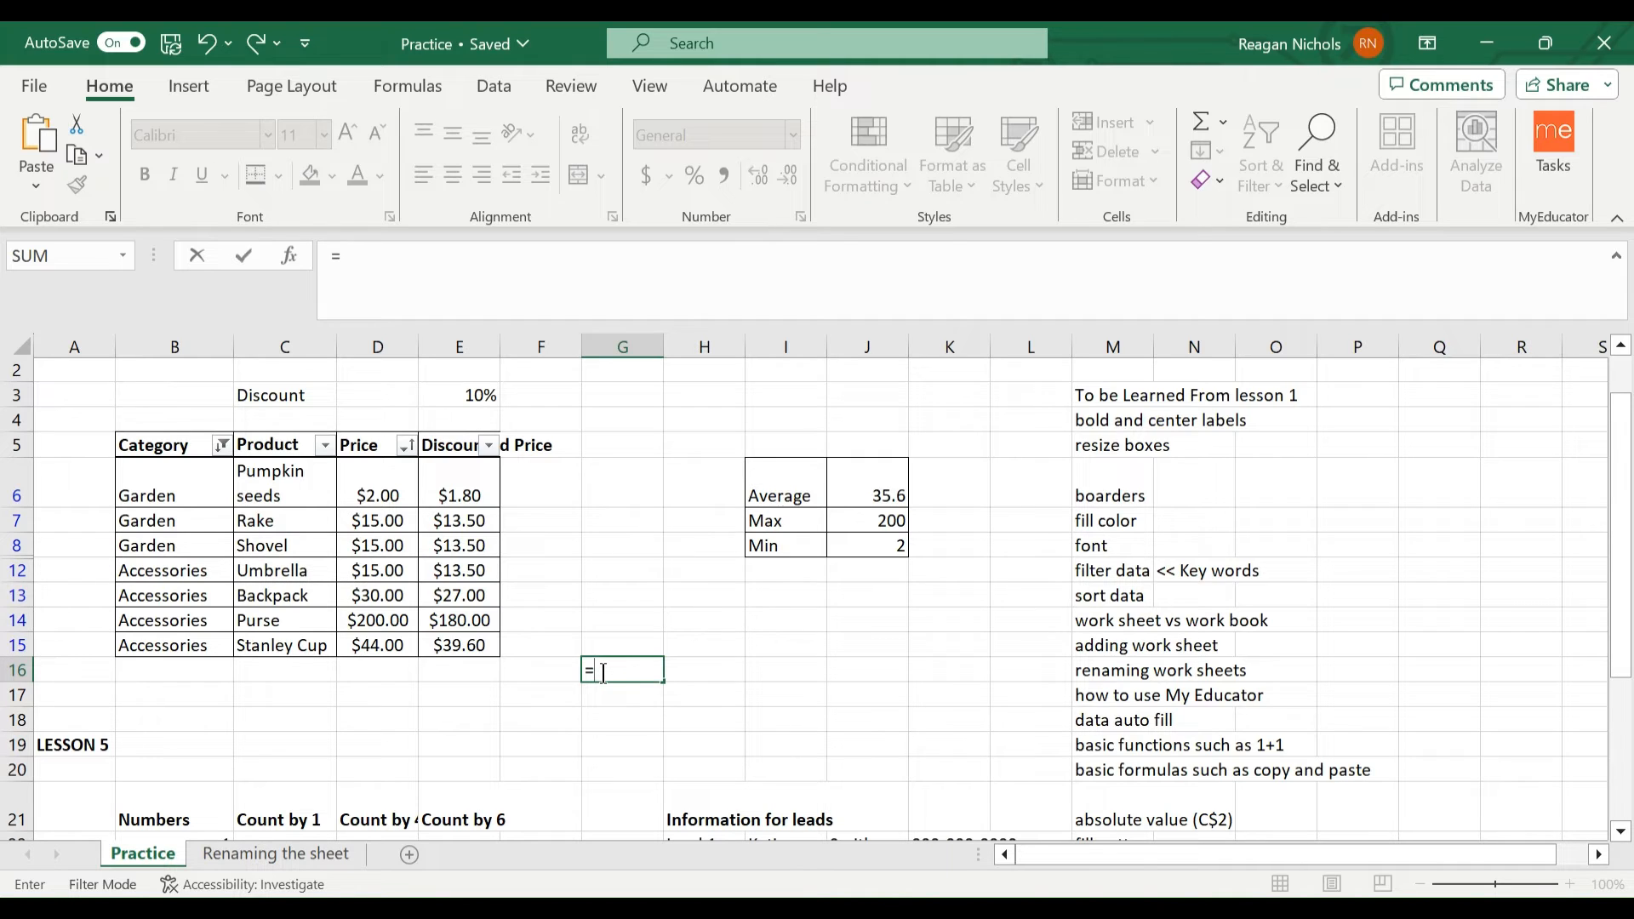
{"action": "type", "text": "1+1"}
{"action": "key", "text": "Return"}
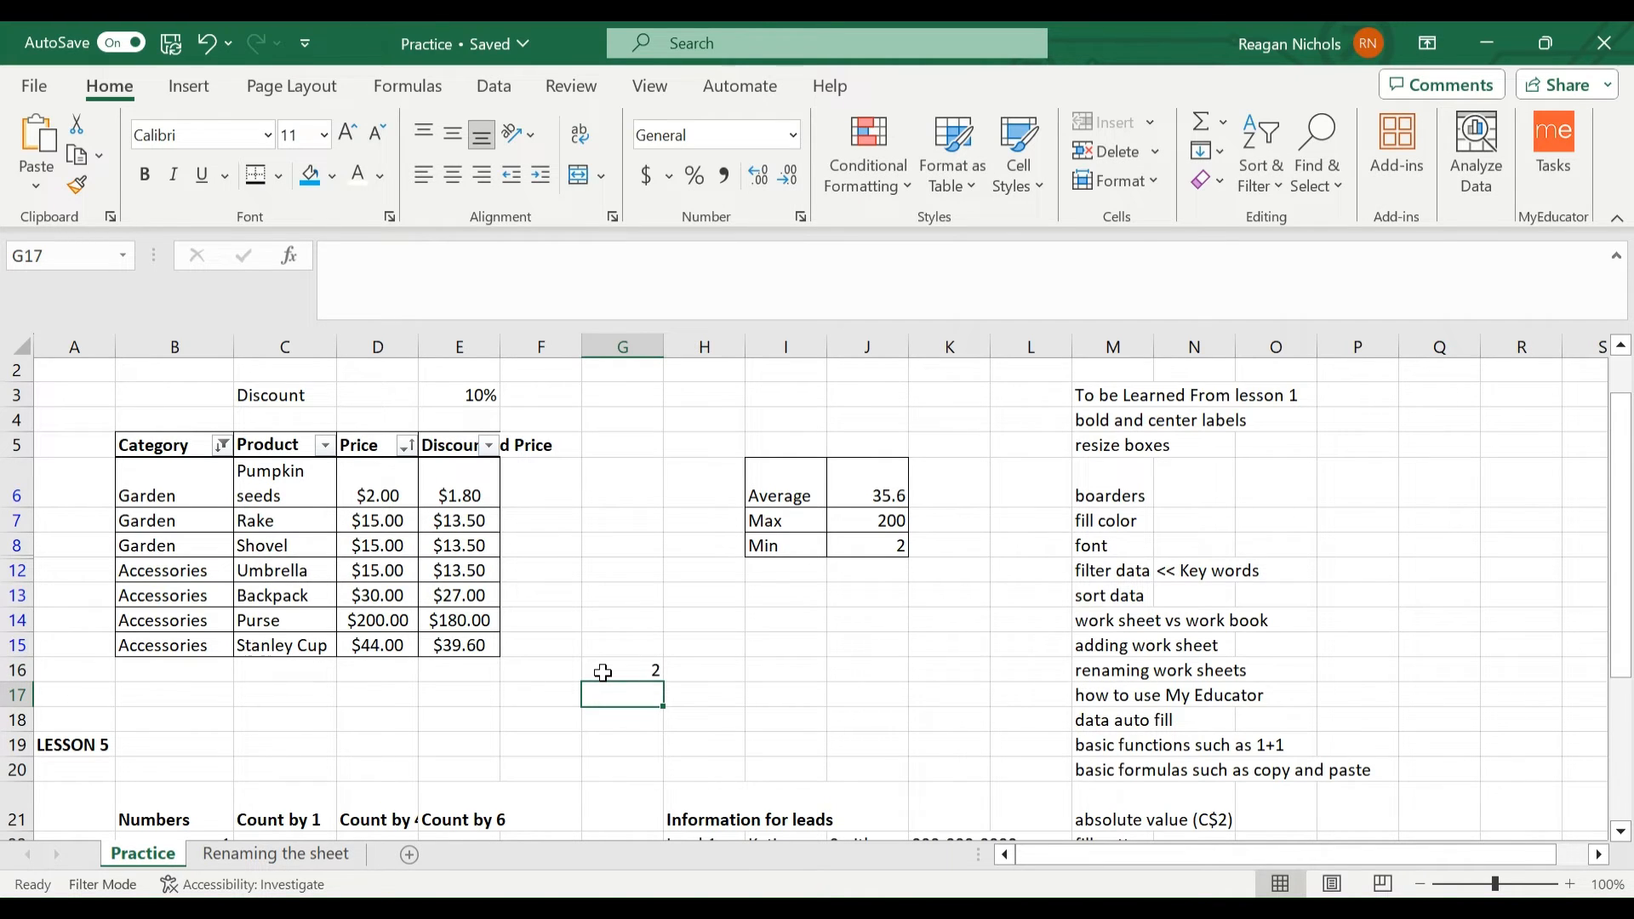
{"action": "left_click", "coordinate": [603, 673]}
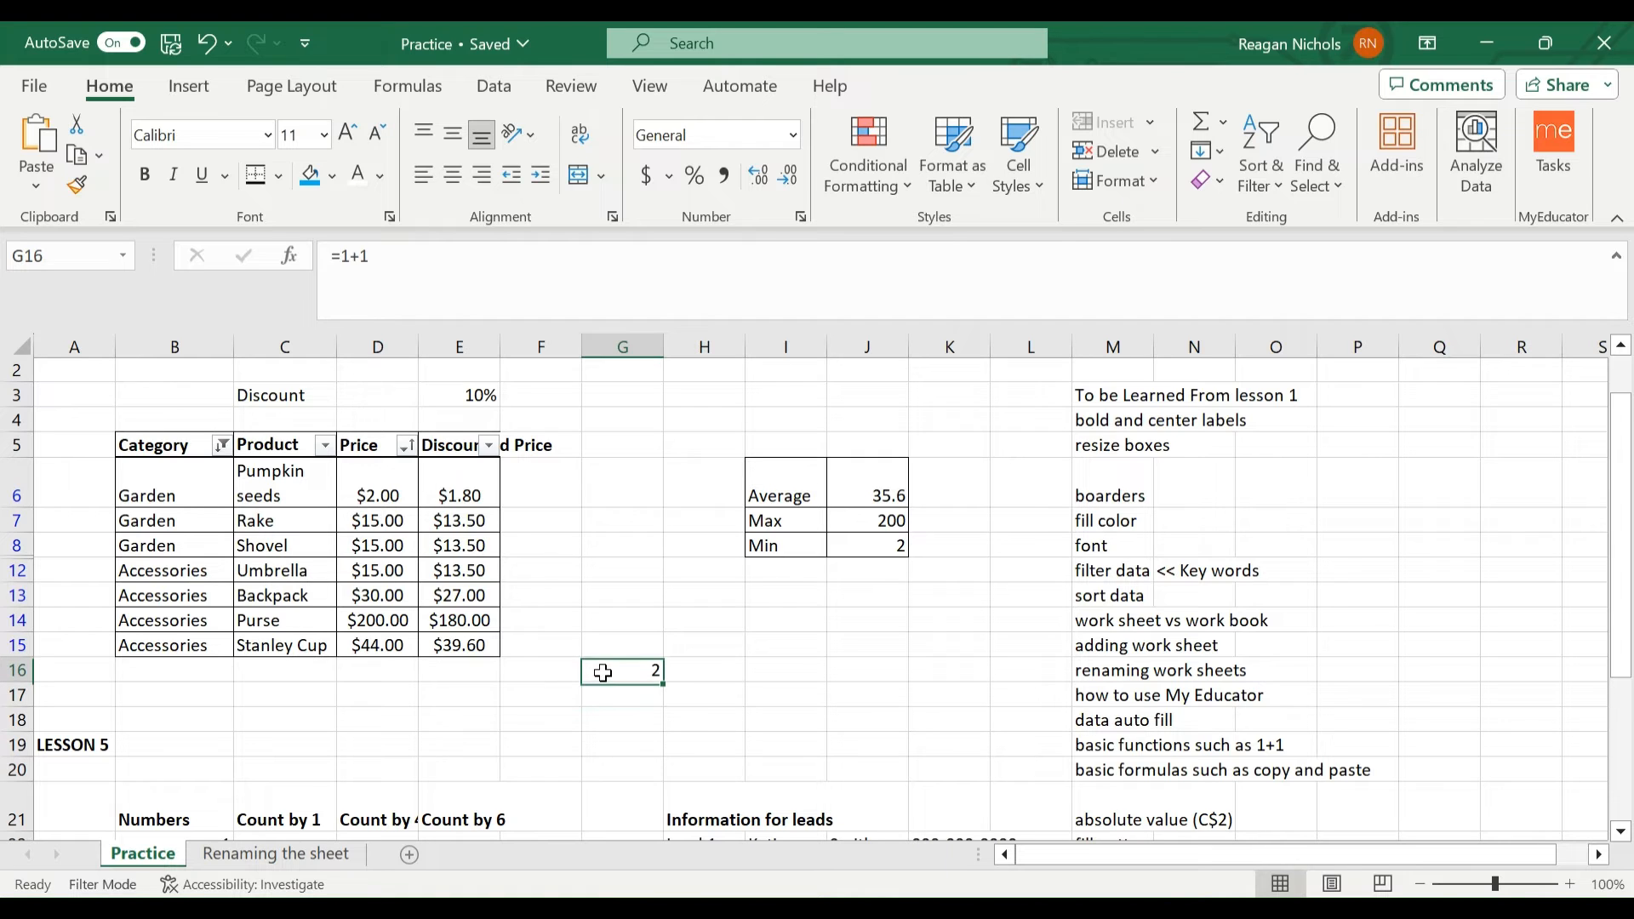
{"action": "key", "text": "BackSpace"}
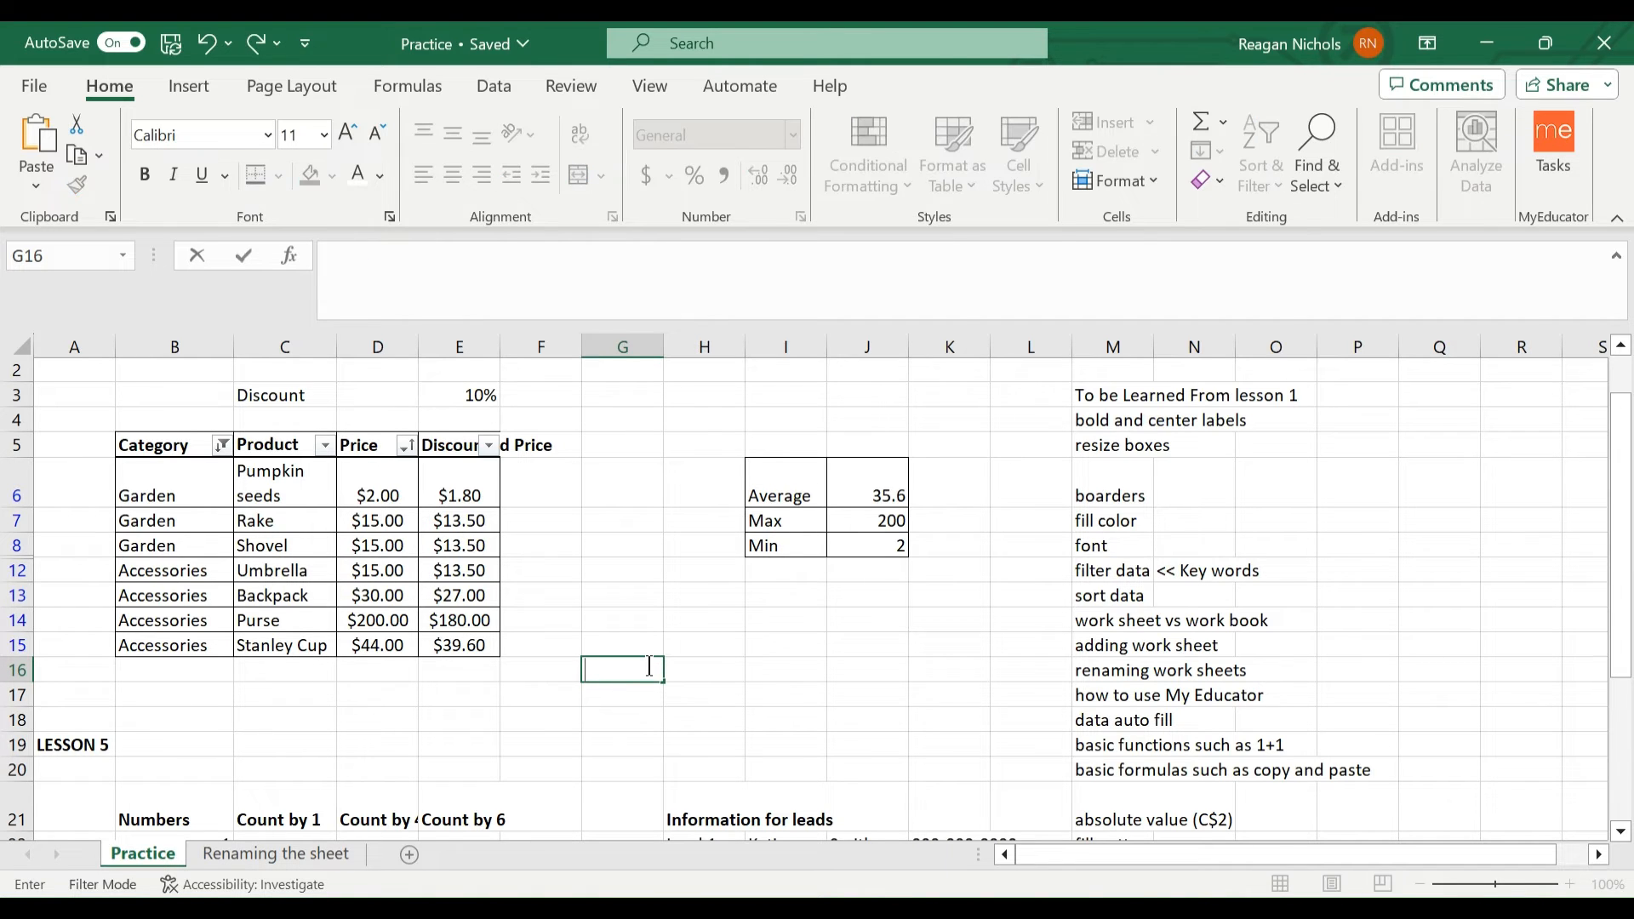
{"action": "left_click", "coordinate": [747, 644]}
{"action": "scroll", "coordinate": [698, 517], "scroll_direction": "down", "scroll_amount": 1}
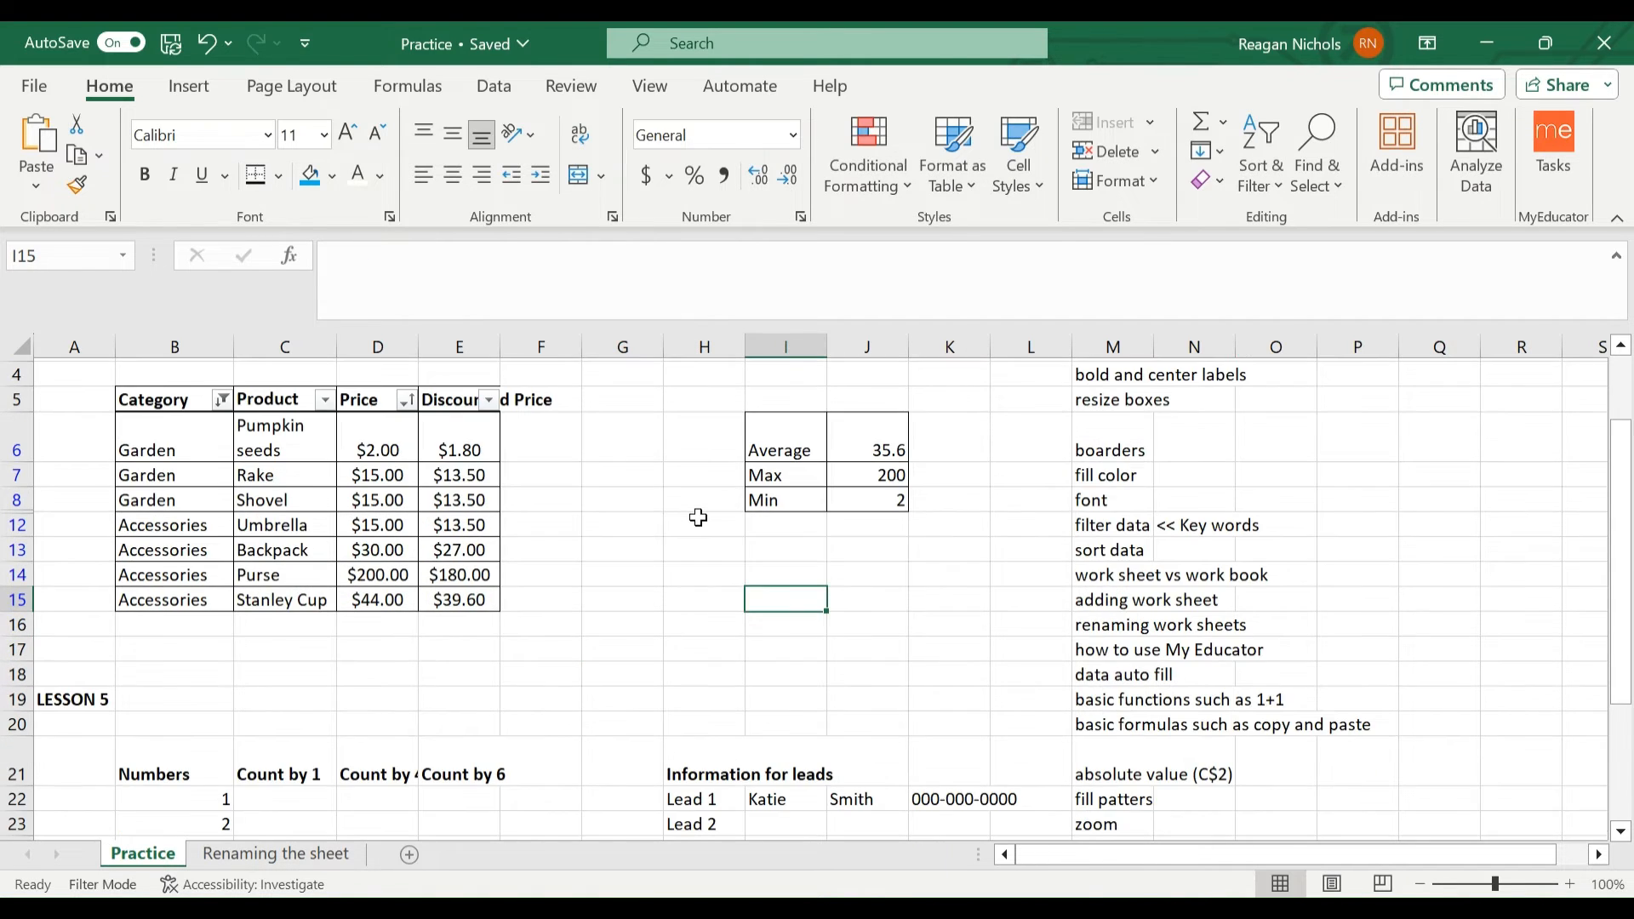
{"action": "scroll", "coordinate": [698, 517], "scroll_direction": "down", "scroll_amount": 1}
{"action": "scroll", "coordinate": [697, 517], "scroll_direction": "up", "scroll_amount": 2}
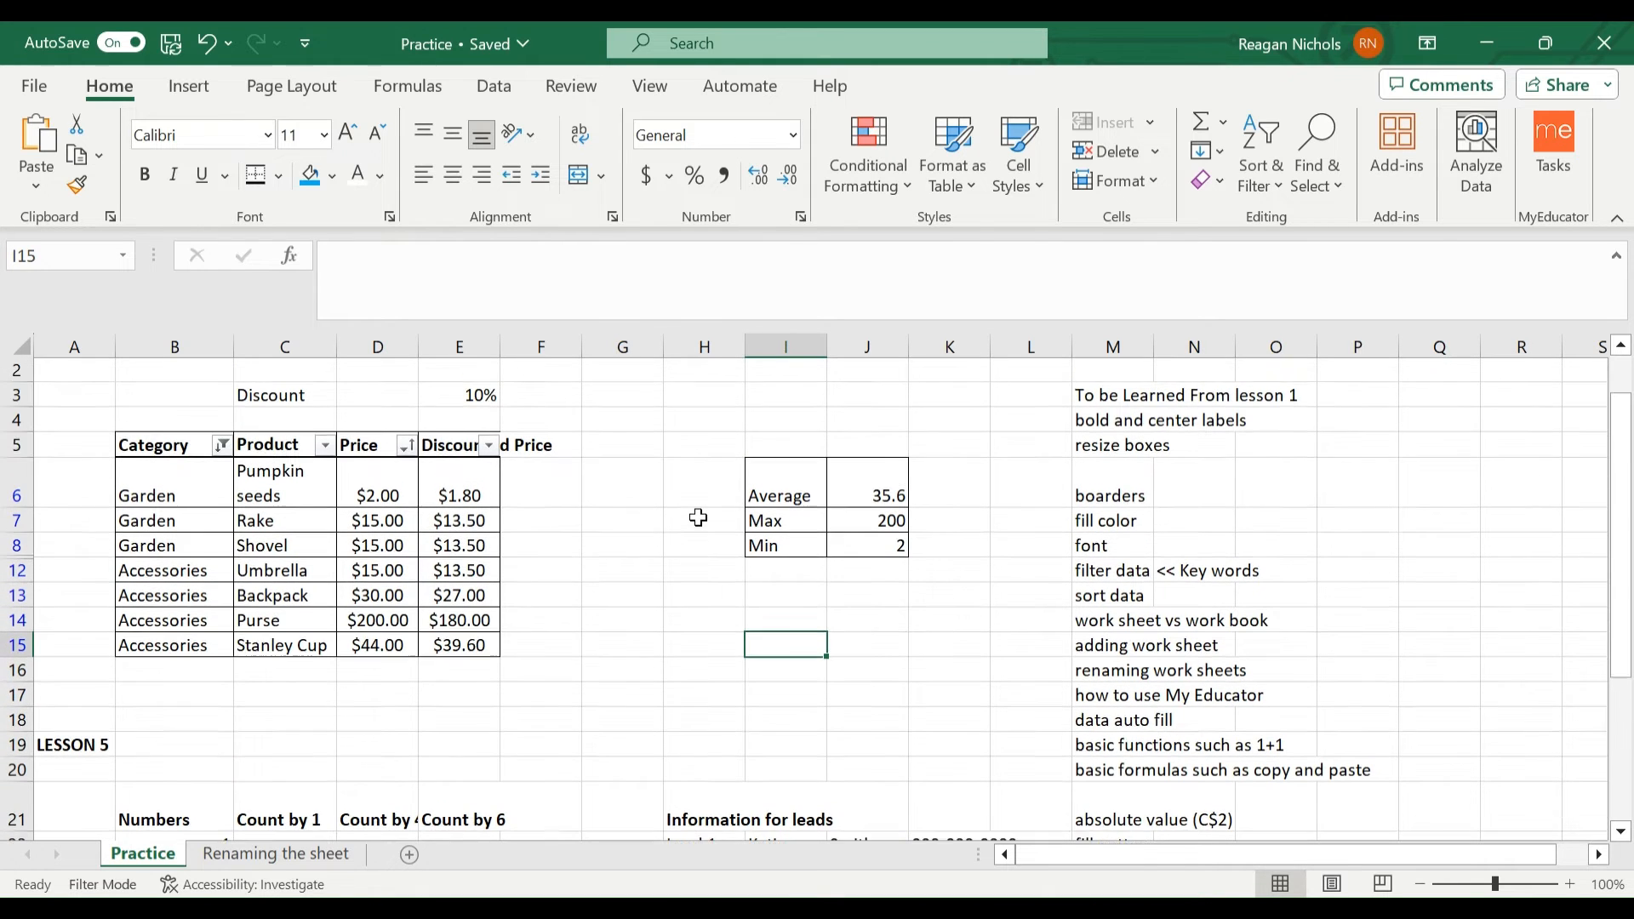
{"action": "scroll", "coordinate": [698, 518], "scroll_direction": "down", "scroll_amount": 1}
{"action": "scroll", "coordinate": [697, 518], "scroll_direction": "down", "scroll_amount": 1}
{"action": "scroll", "coordinate": [698, 518], "scroll_direction": "up", "scroll_amount": 1}
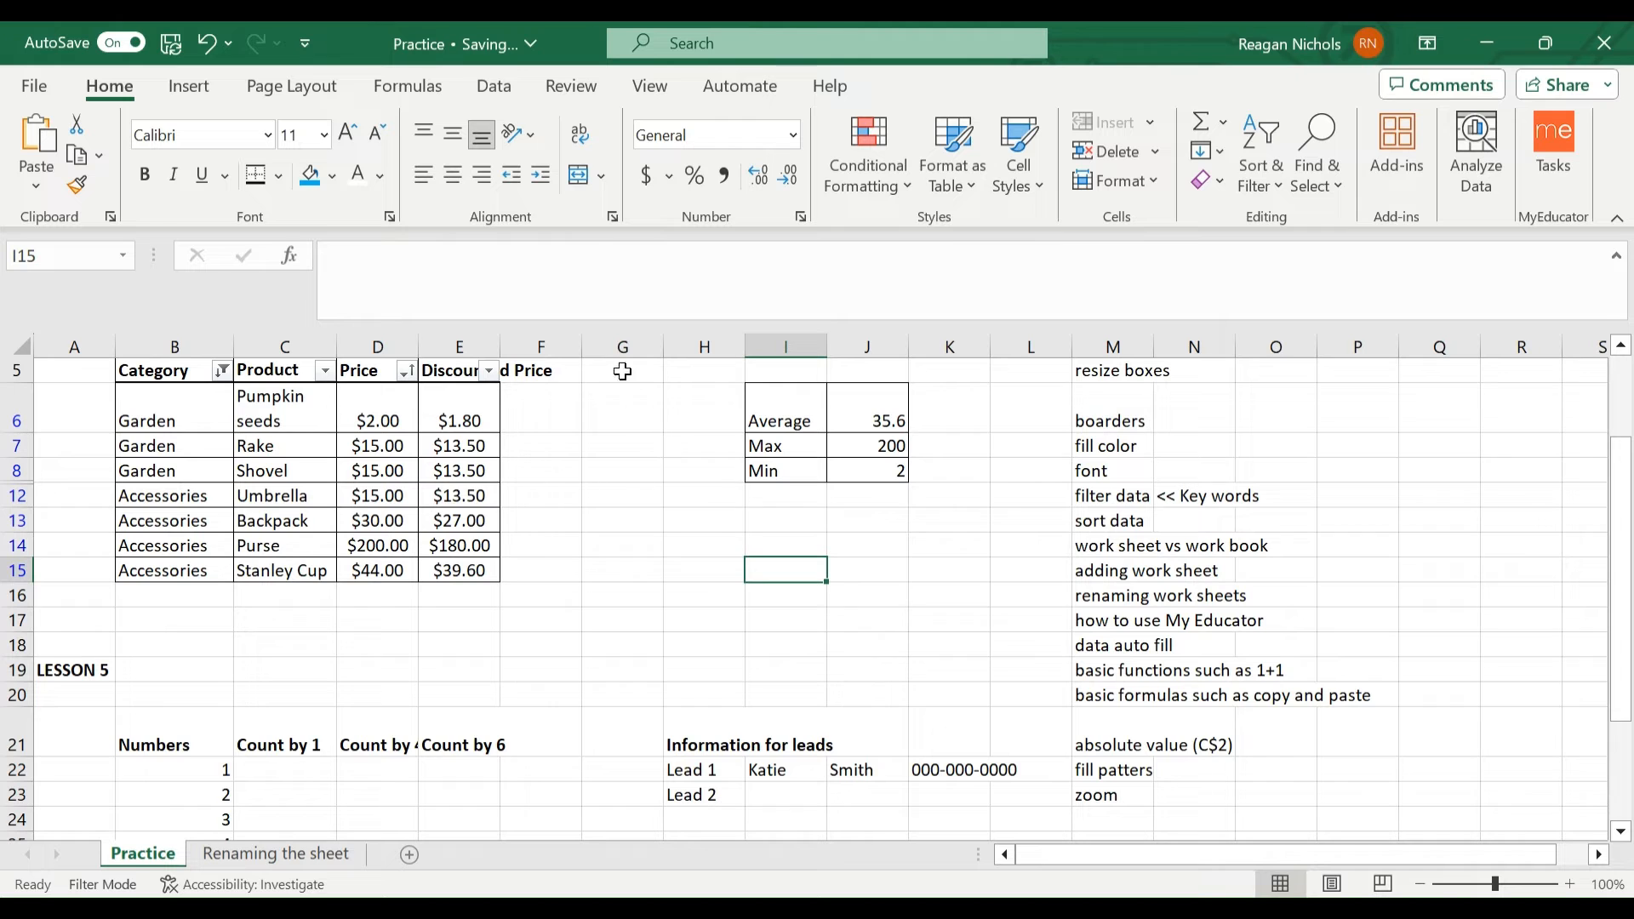
{"action": "scroll", "coordinate": [635, 423], "scroll_direction": "up", "scroll_amount": 1}
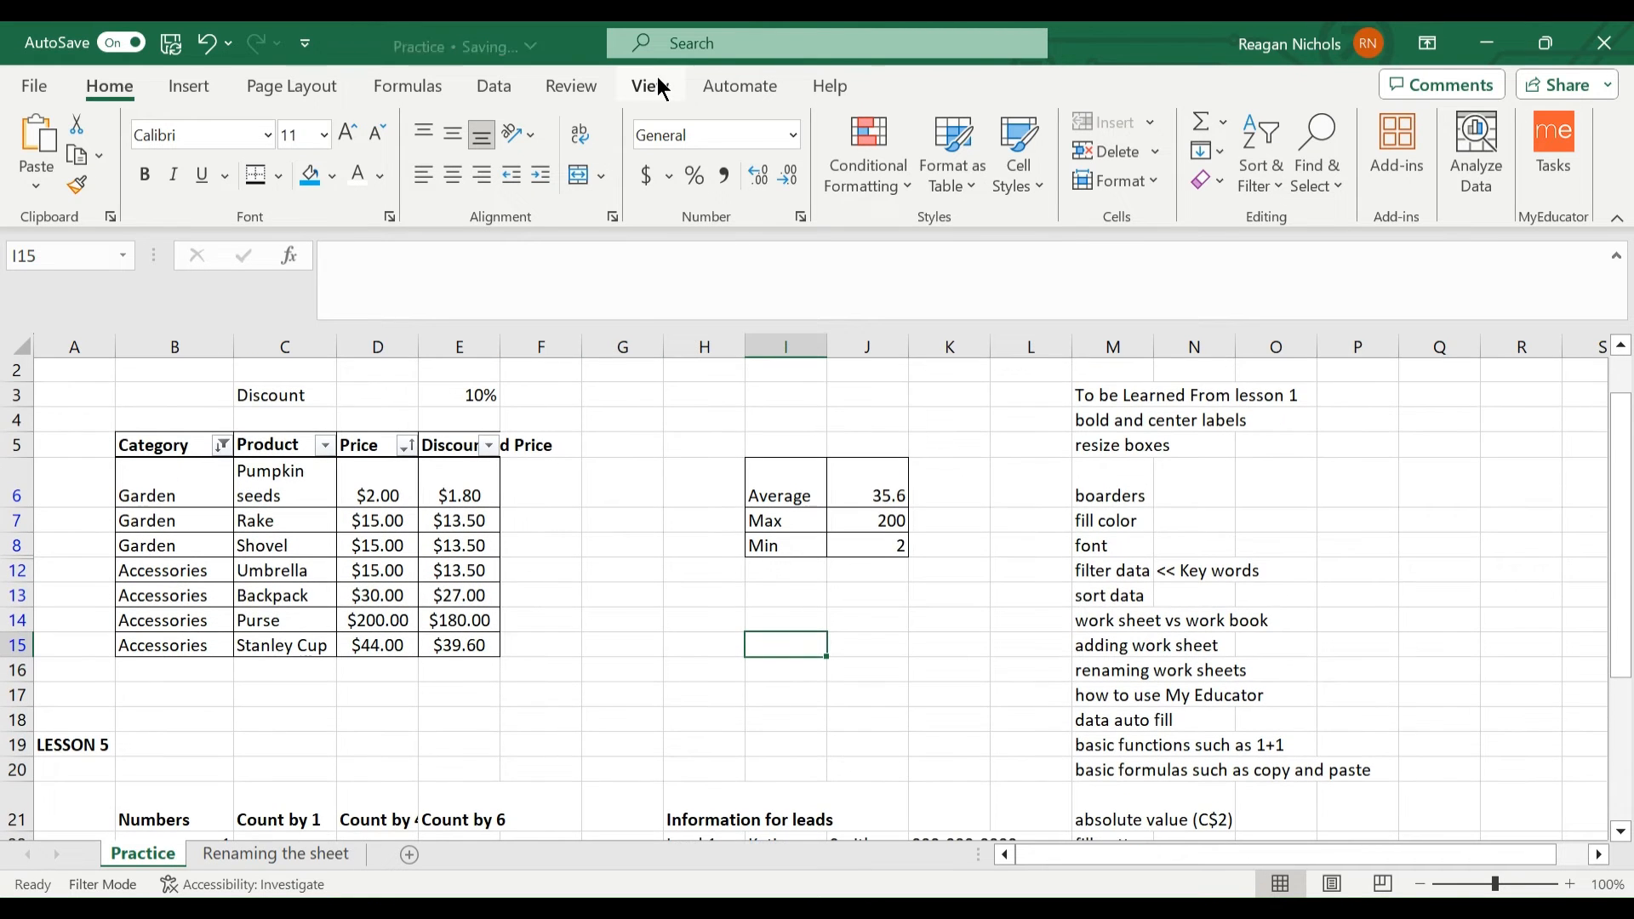
- Set the worksheet zoom to 200%
{"action": "left_click", "coordinate": [653, 86]}
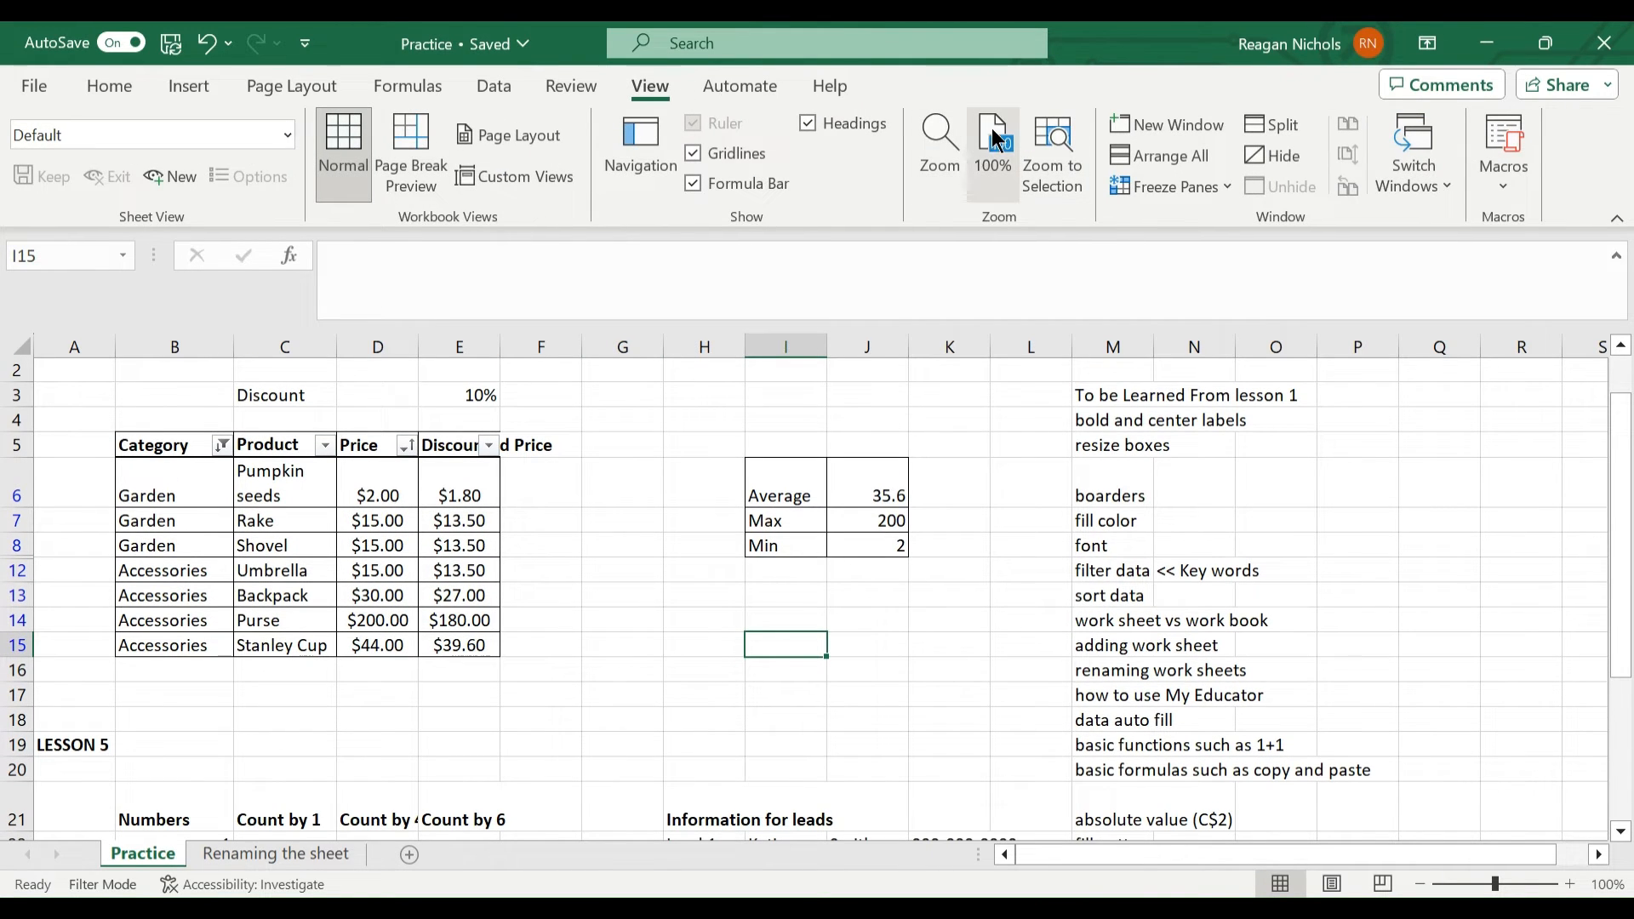
{"action": "left_click", "coordinate": [953, 146]}
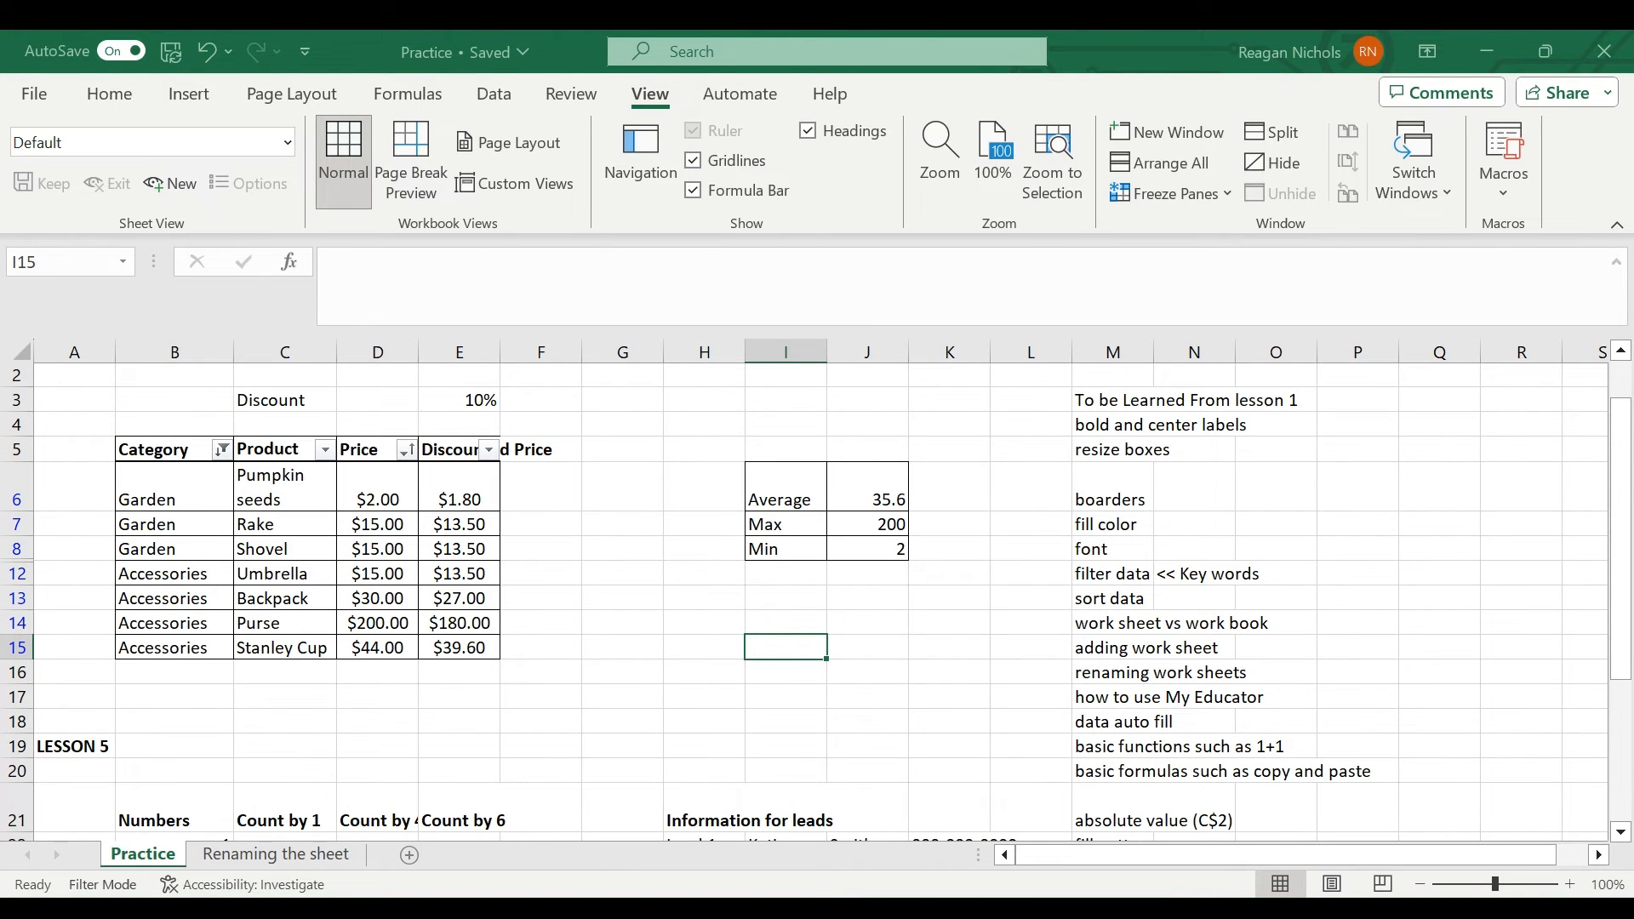
{"action": "left_click", "coordinate": [913, 553]}
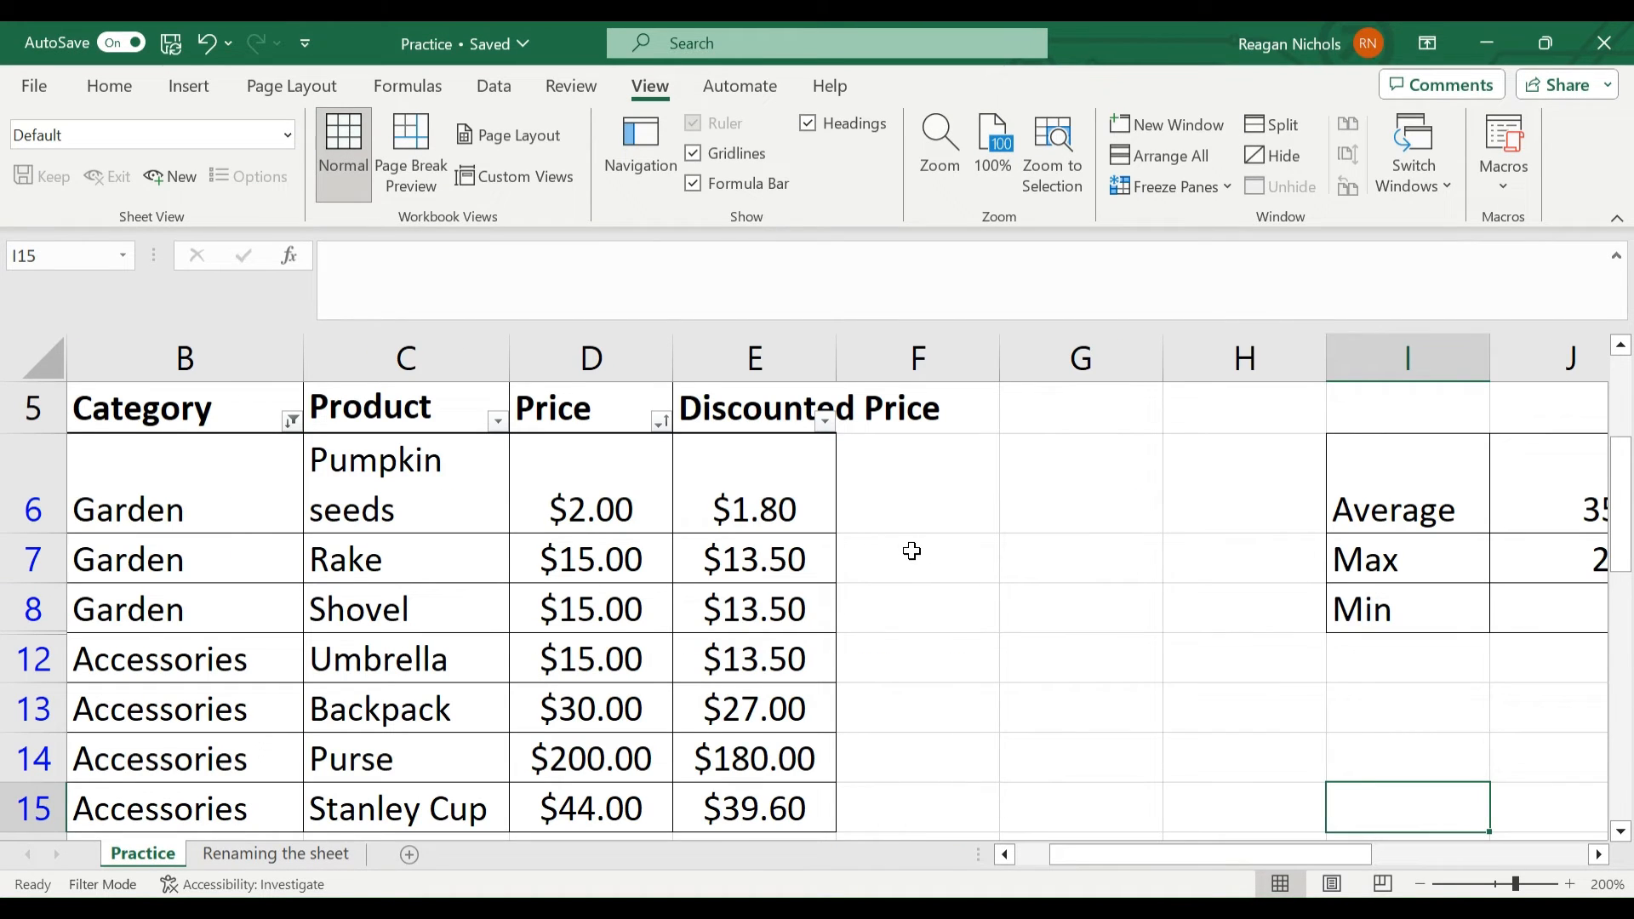
{"action": "scroll", "coordinate": [931, 495], "scroll_direction": "up", "scroll_amount": 2}
{"action": "scroll", "coordinate": [474, 564], "scroll_direction": "down", "scroll_amount": 2}
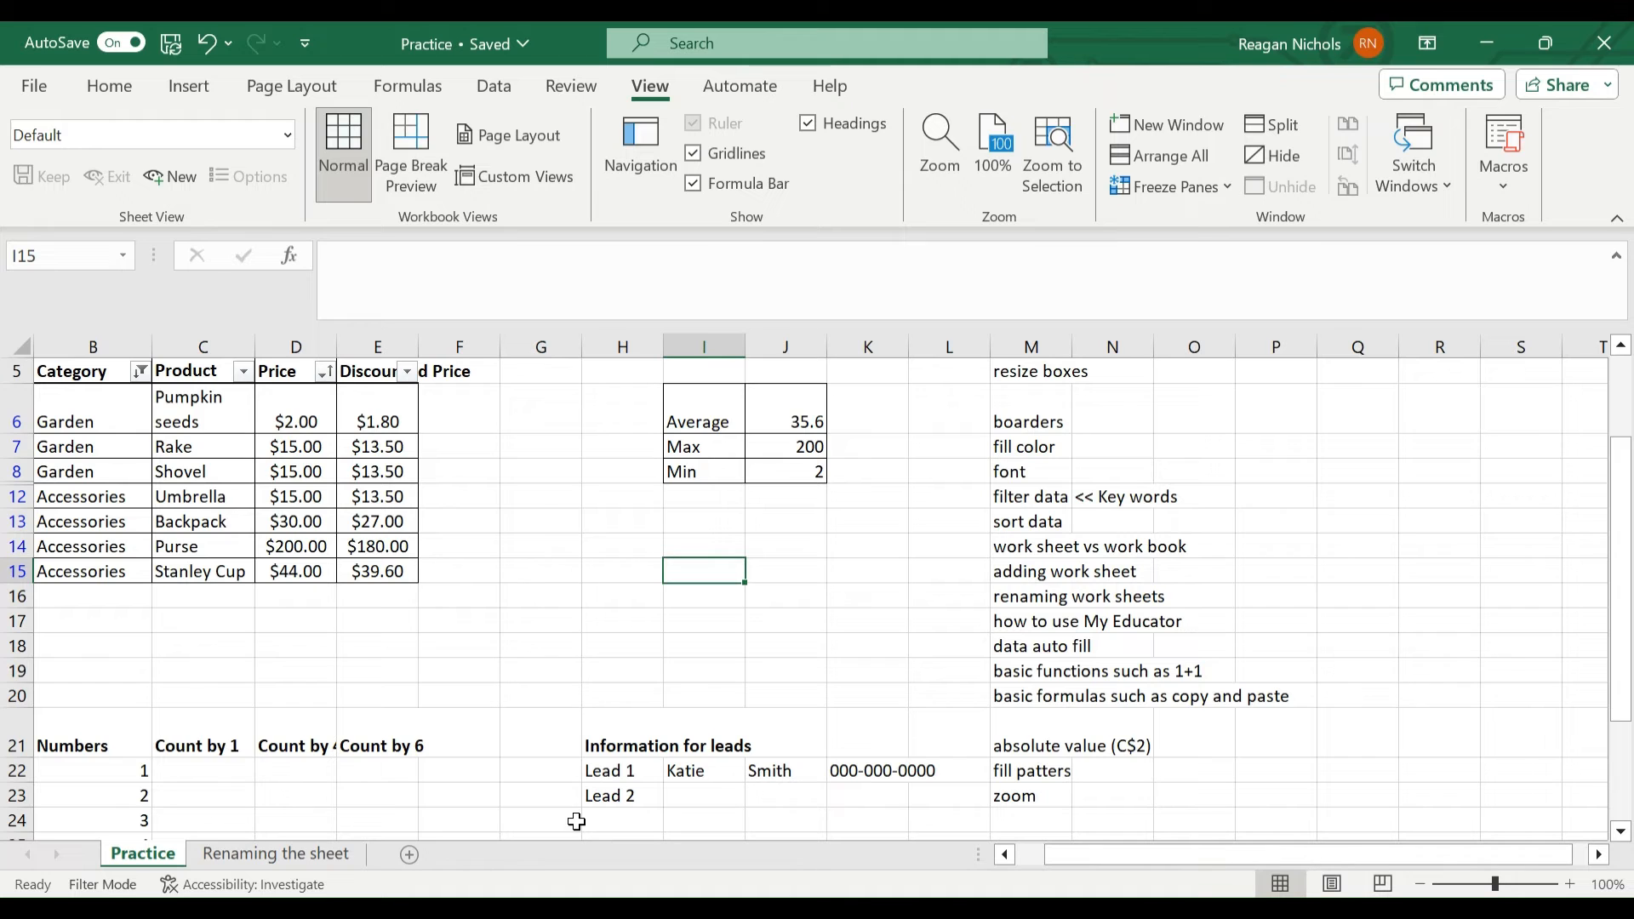
- Enter 1 in C22 and 2 in C23 below the Count by 1 heading
{"action": "scroll", "coordinate": [435, 401], "scroll_direction": "down", "scroll_amount": 4}
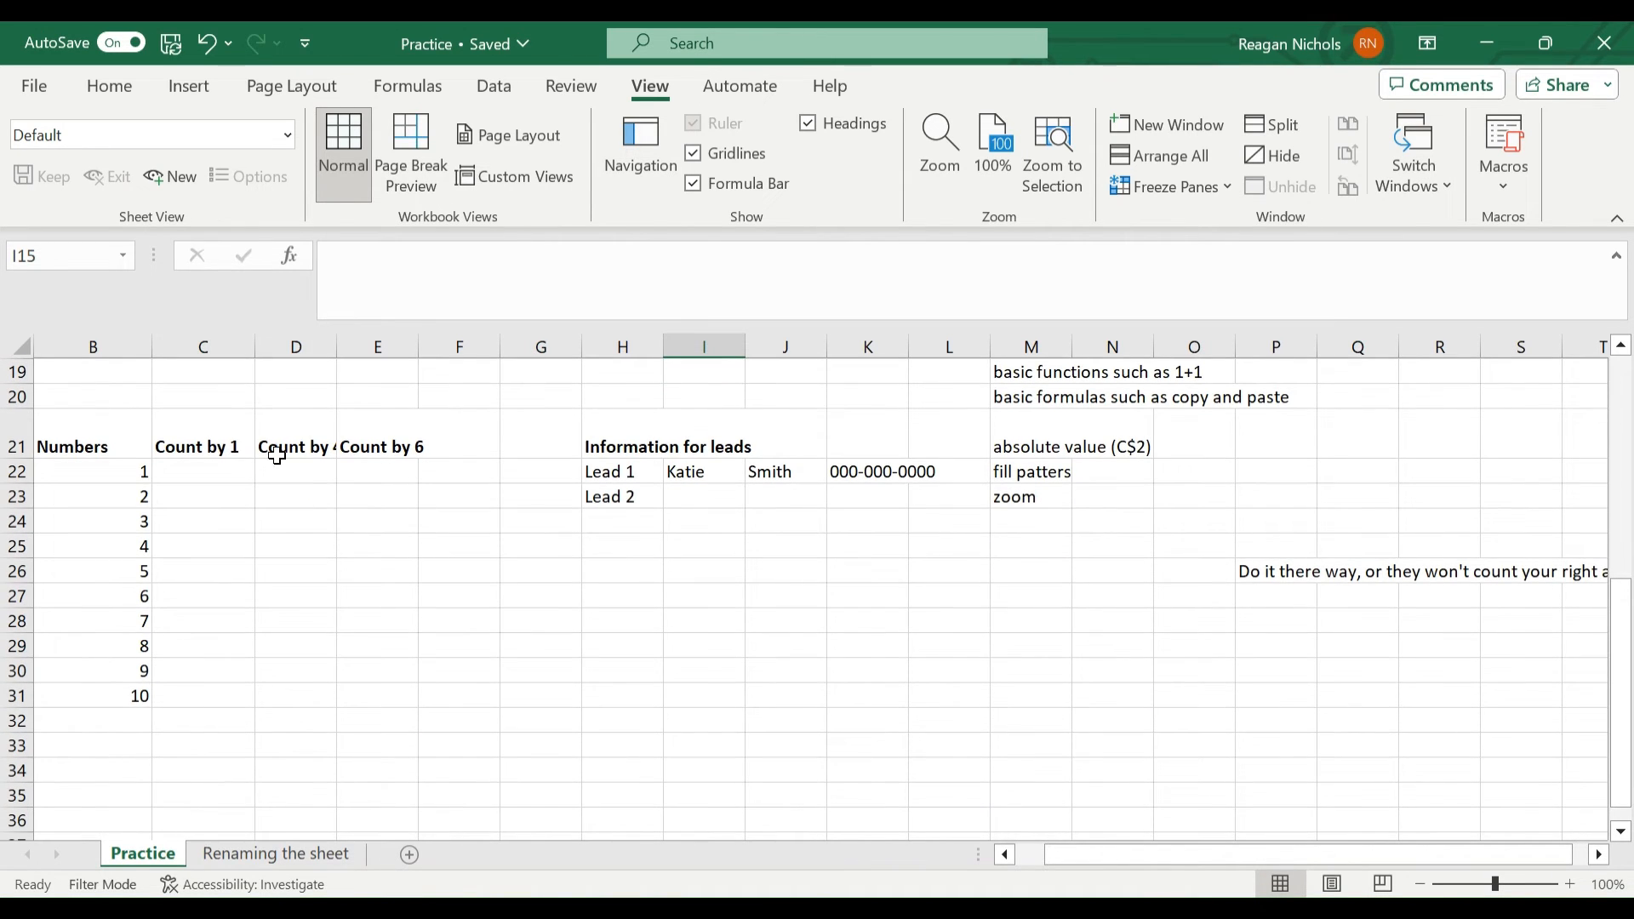
{"action": "left_click", "coordinate": [213, 446]}
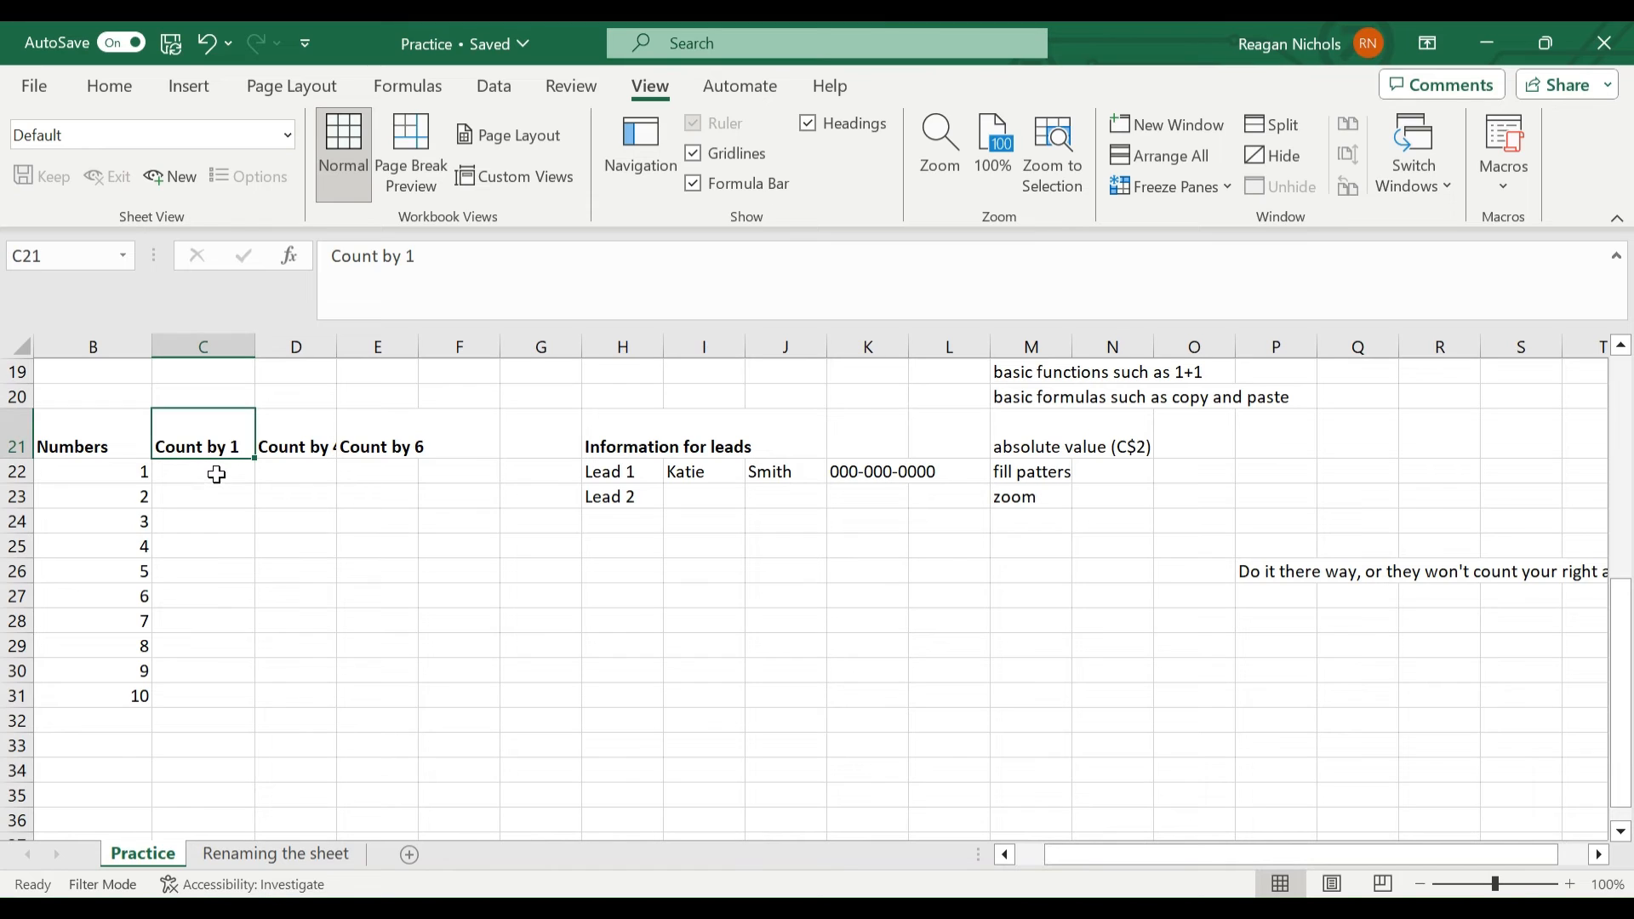
{"action": "left_click", "coordinate": [221, 477]}
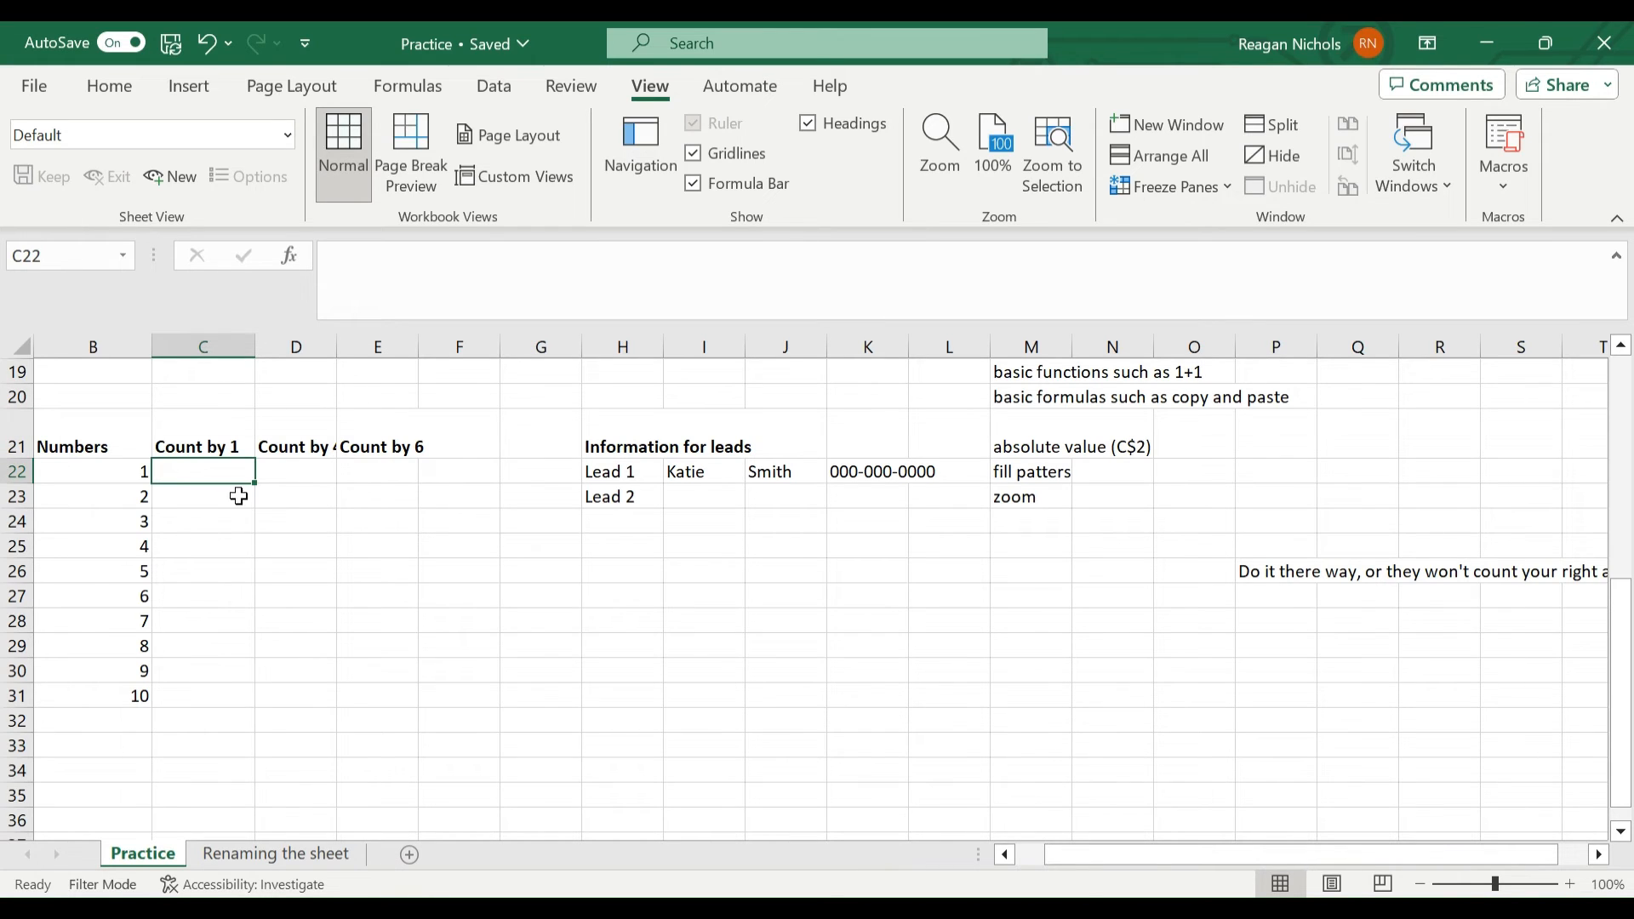
{"action": "type", "text": "1"}
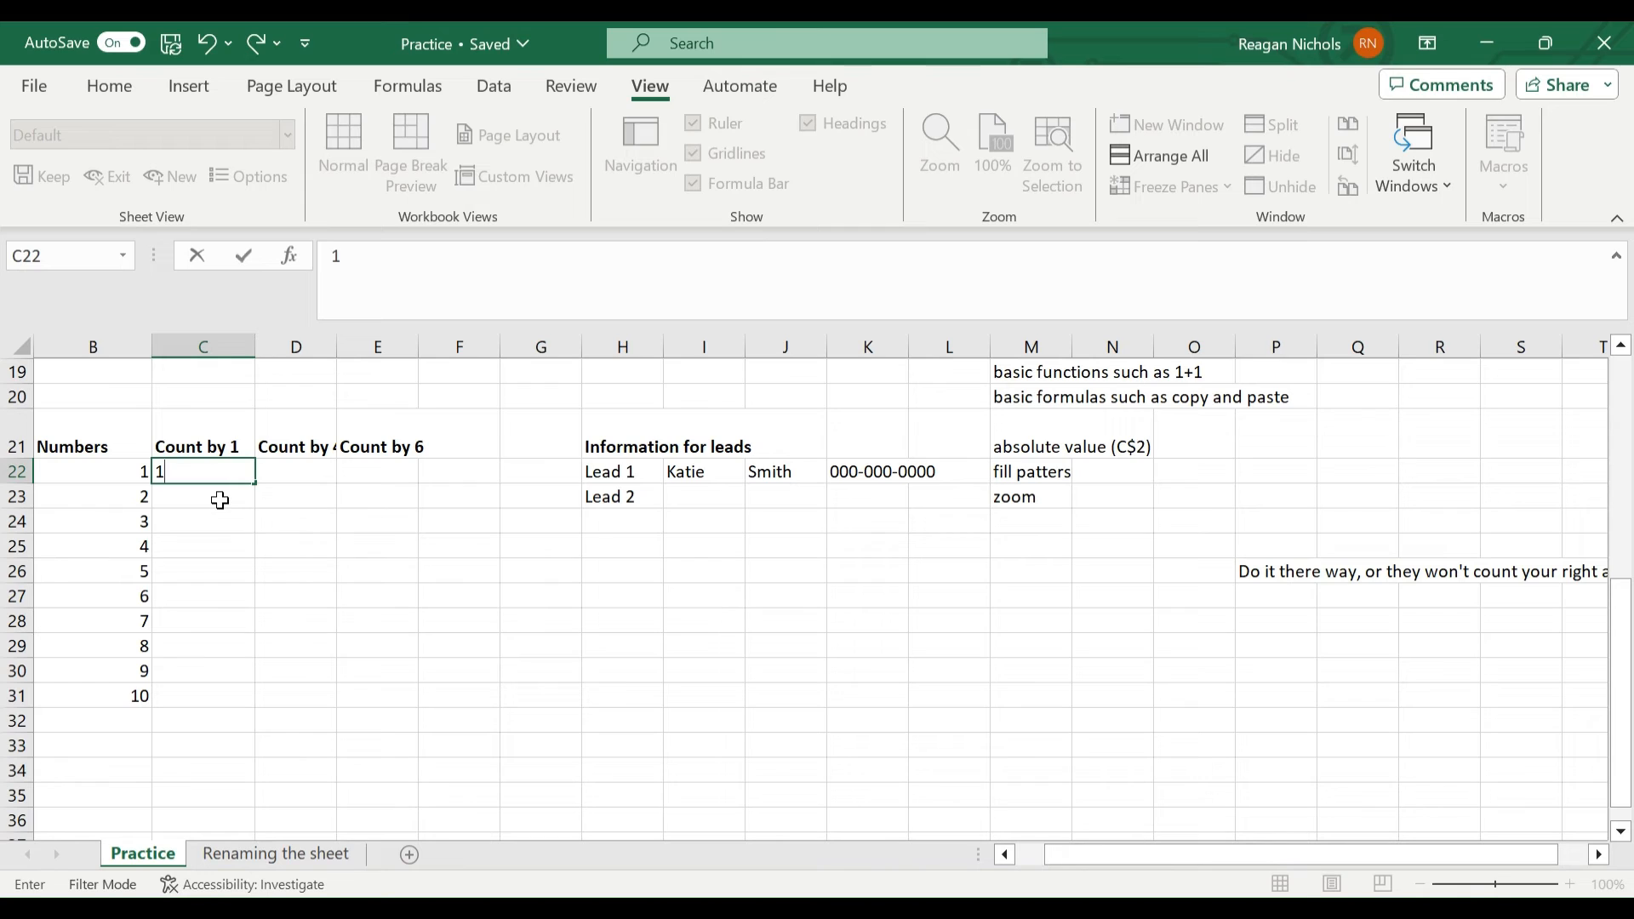
{"action": "left_click", "coordinate": [222, 500]}
{"action": "type", "text": "2"}
{"action": "left_click", "coordinate": [219, 473]}
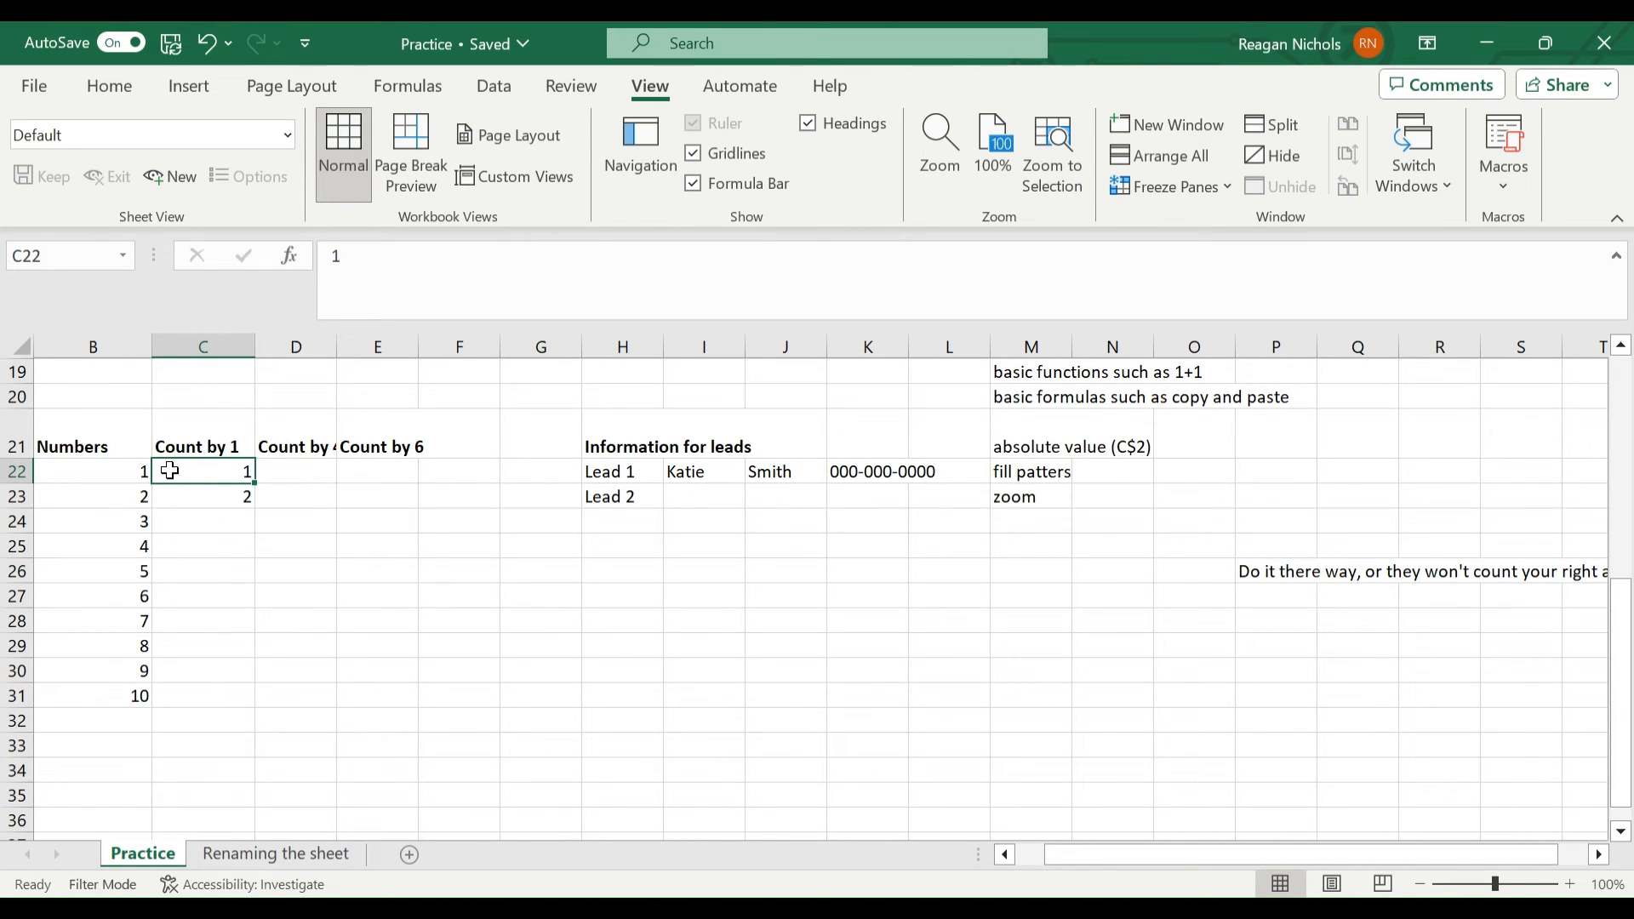
- Fill the value 1 from C22 down to C31 in the Count by 1 column
{"action": "left_click_drag", "start_coordinate": [440, 501], "coordinate": [627, 660]}
{"action": "left_click_drag", "start_coordinate": [1014, 553], "coordinate": [706, 792]}
{"action": "left_click", "coordinate": [236, 556]}
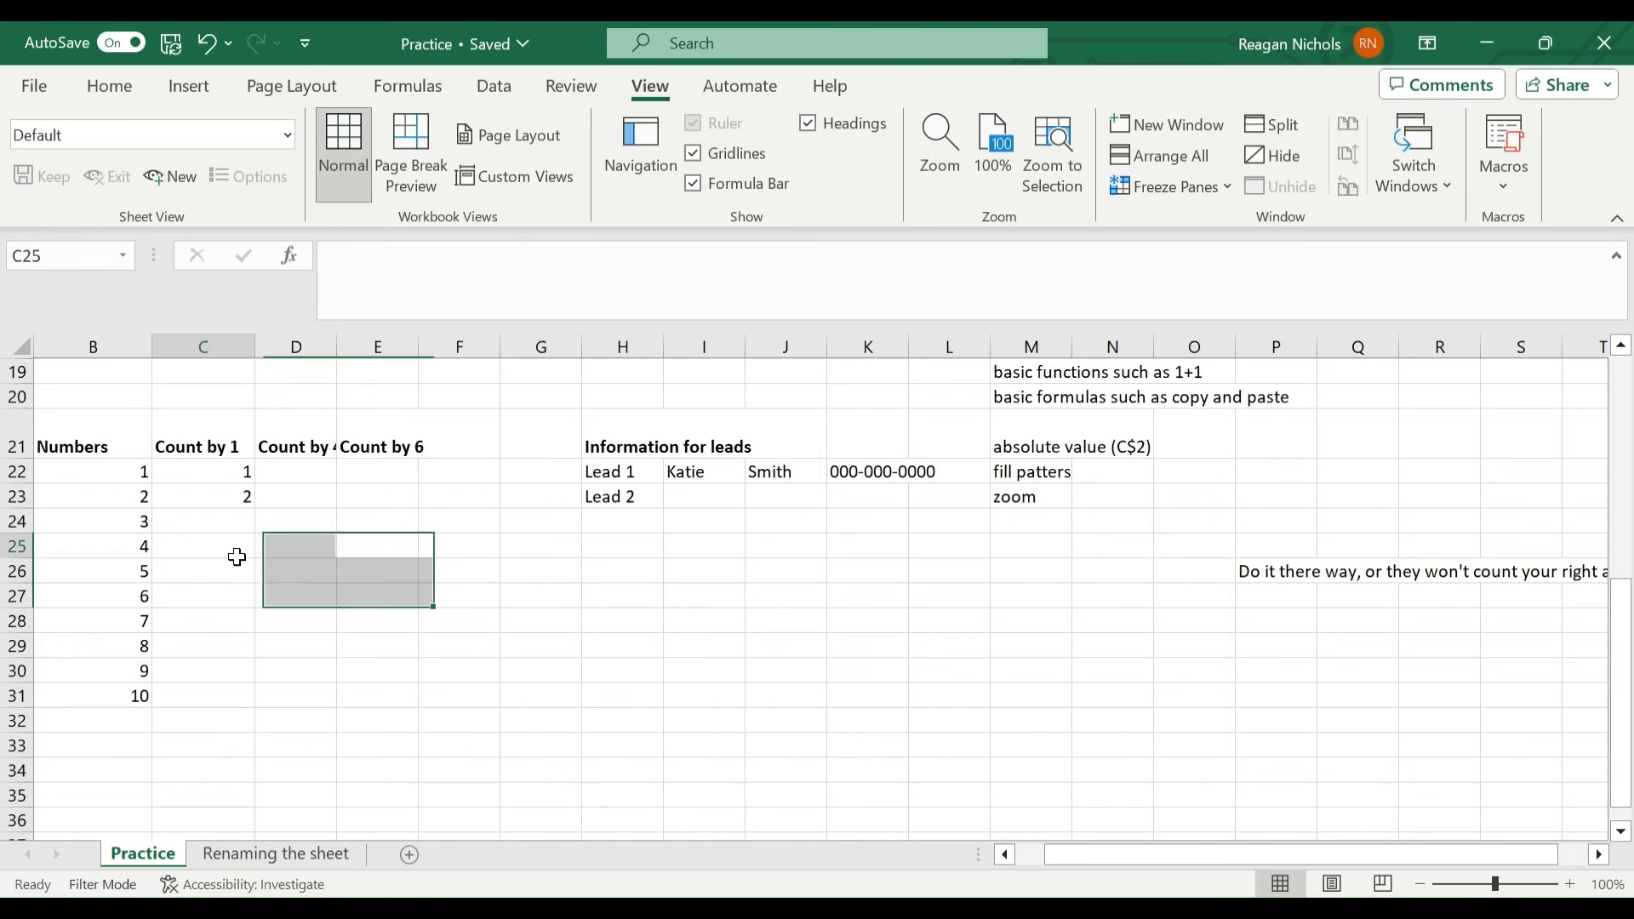
{"action": "left_click_drag", "start_coordinate": [182, 474], "coordinate": [247, 700]}
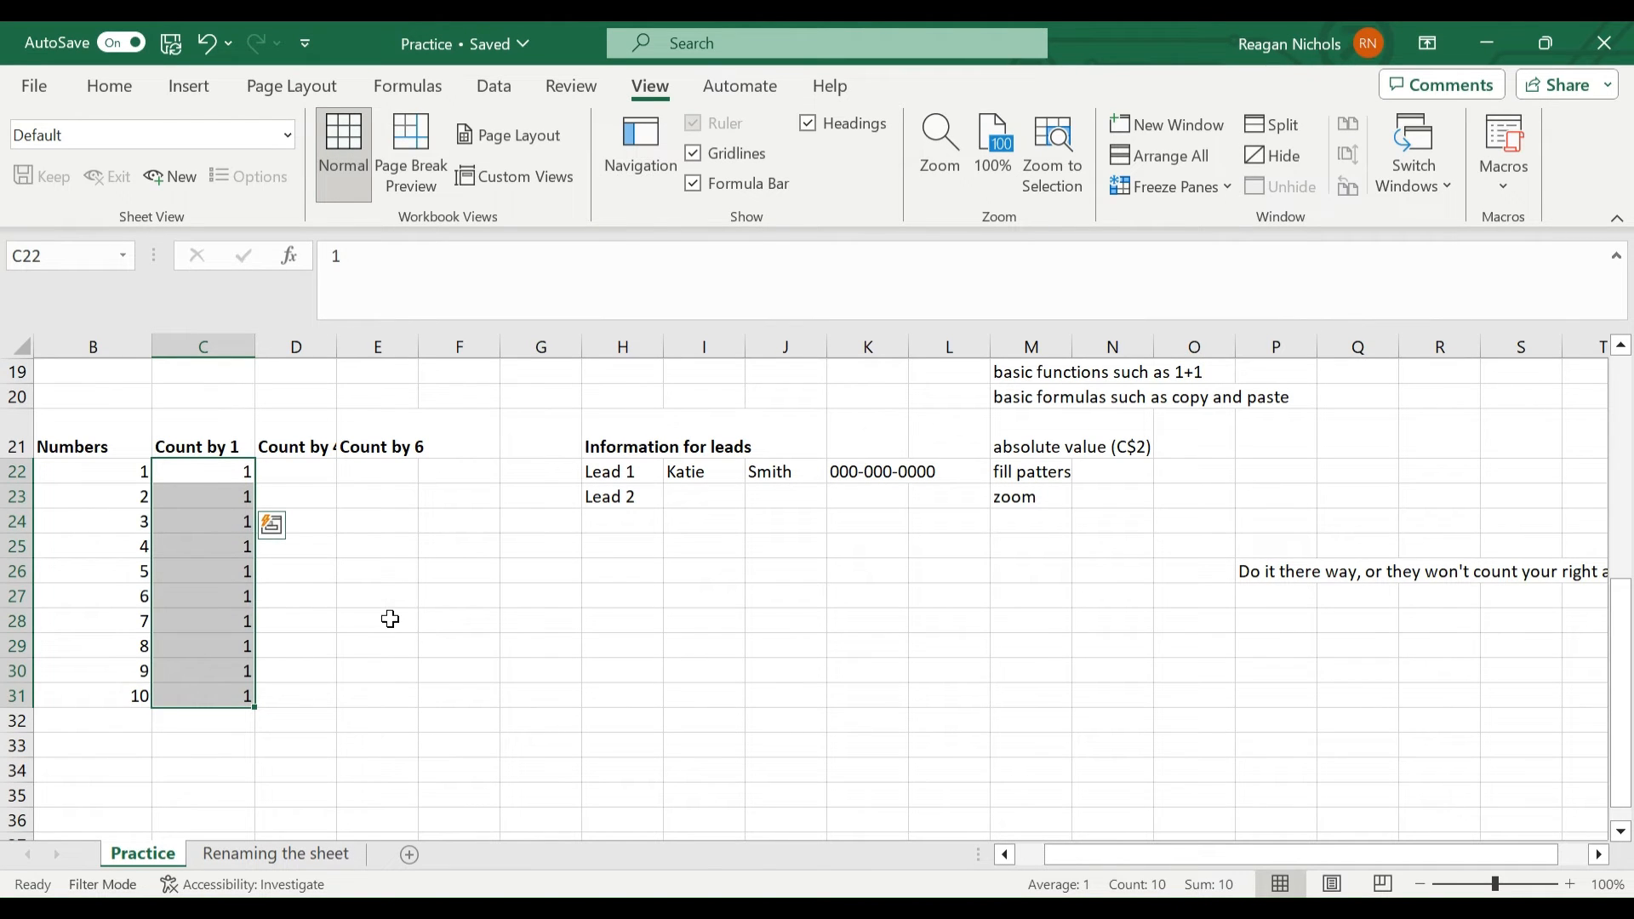
- Enter 2 in C23 and try to extend the pattern from C22:C23 down to C31
{"action": "left_click", "coordinate": [219, 493]}
{"action": "type", "text": "2"}
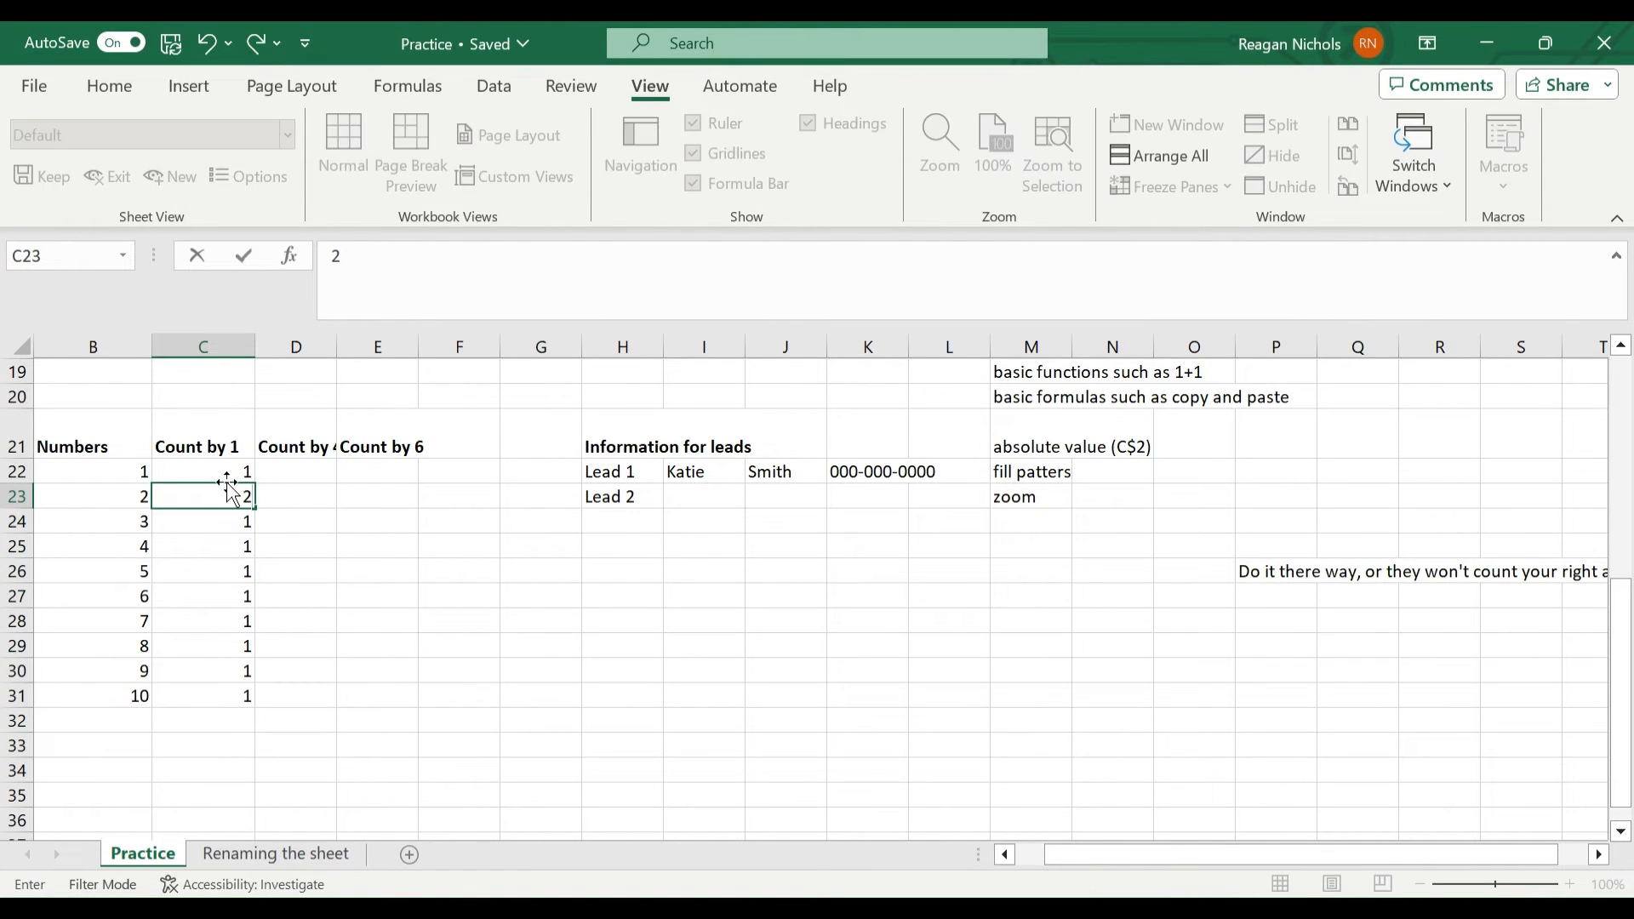
{"action": "left_click", "coordinate": [212, 469]}
{"action": "left_click_drag", "start_coordinate": [209, 467], "coordinate": [212, 500]}
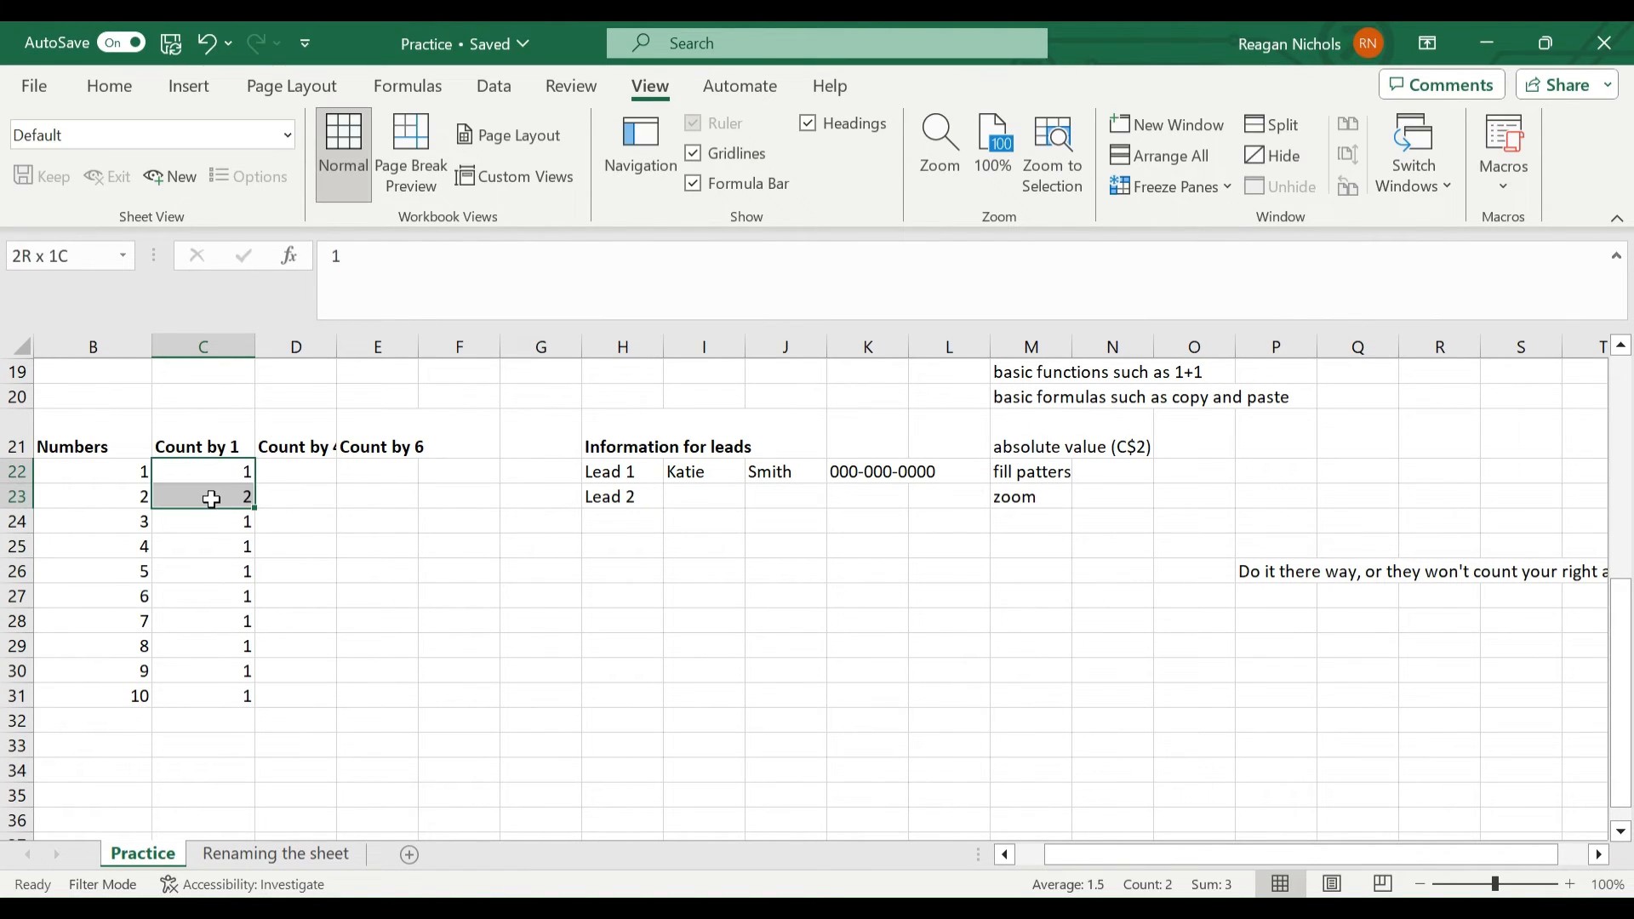
{"action": "double_click", "coordinate": [257, 510]}
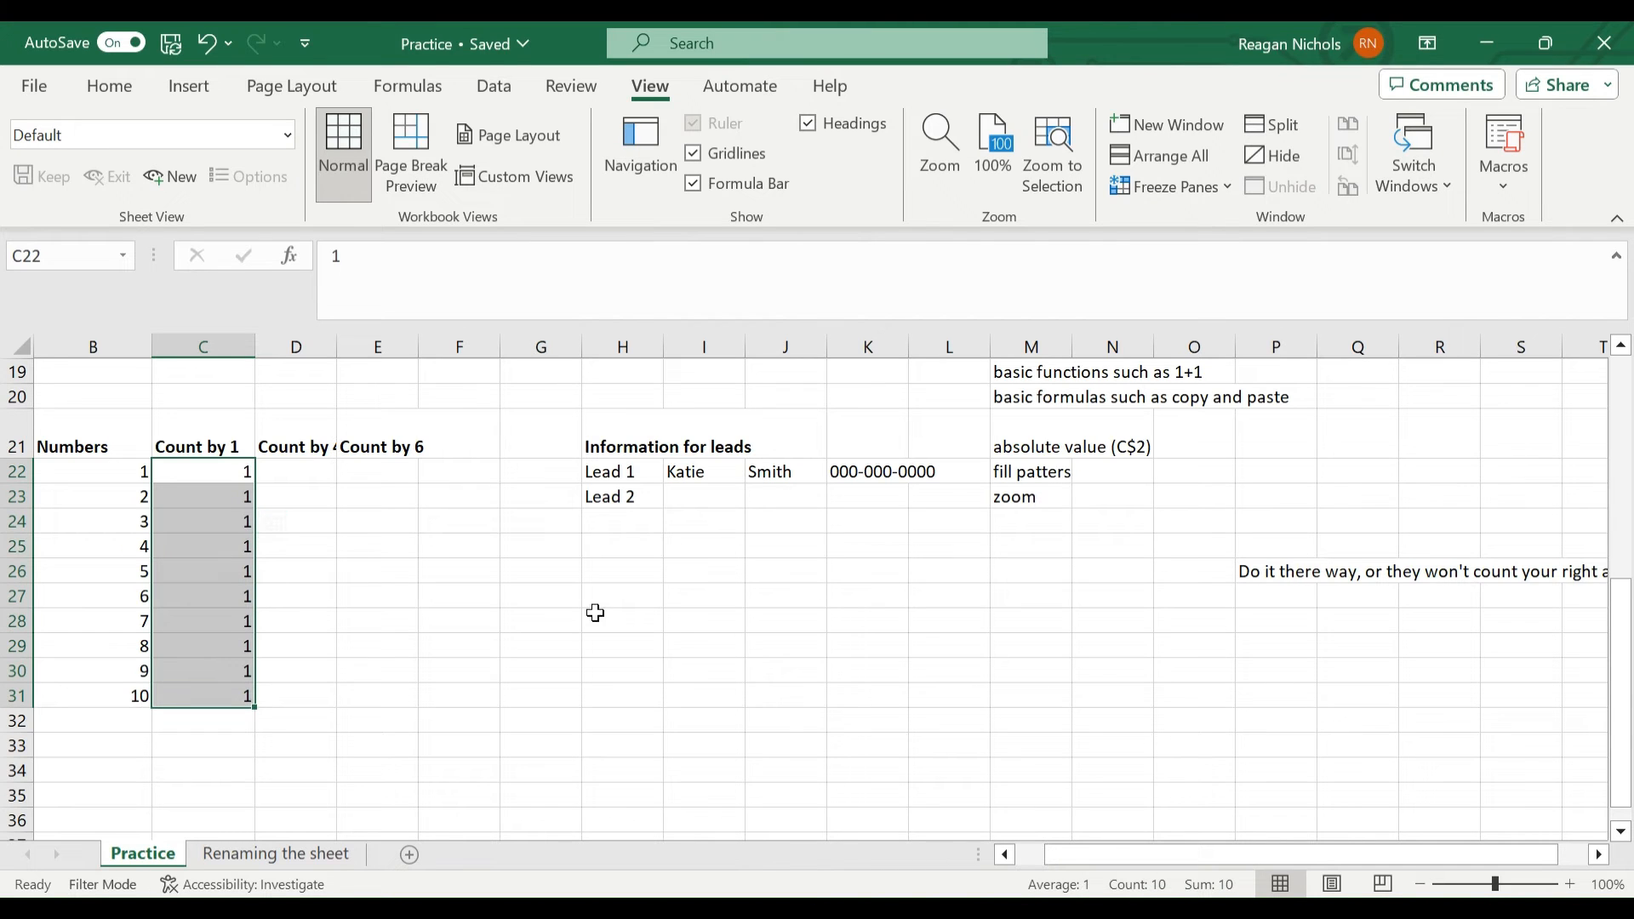
- Enter 2 in C23 and 3 in C24, and try to fill the Count by 1 series down to C31
{"action": "left_click", "coordinate": [259, 470]}
{"action": "left_click", "coordinate": [241, 475]}
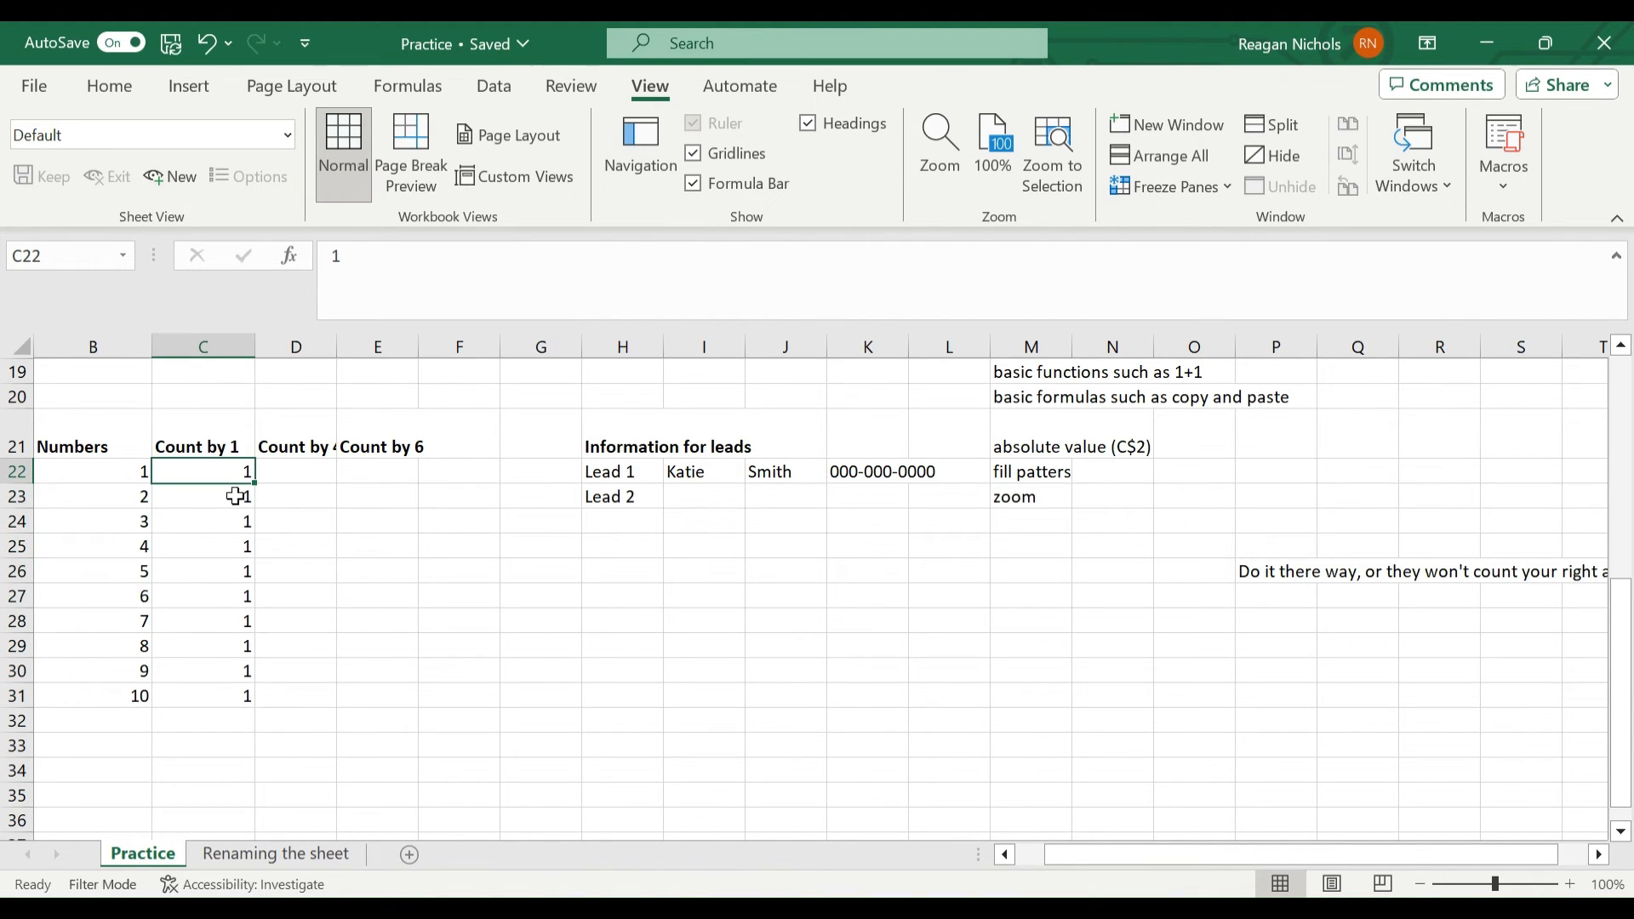
{"action": "left_click", "coordinate": [234, 500]}
{"action": "type", "text": "2"}
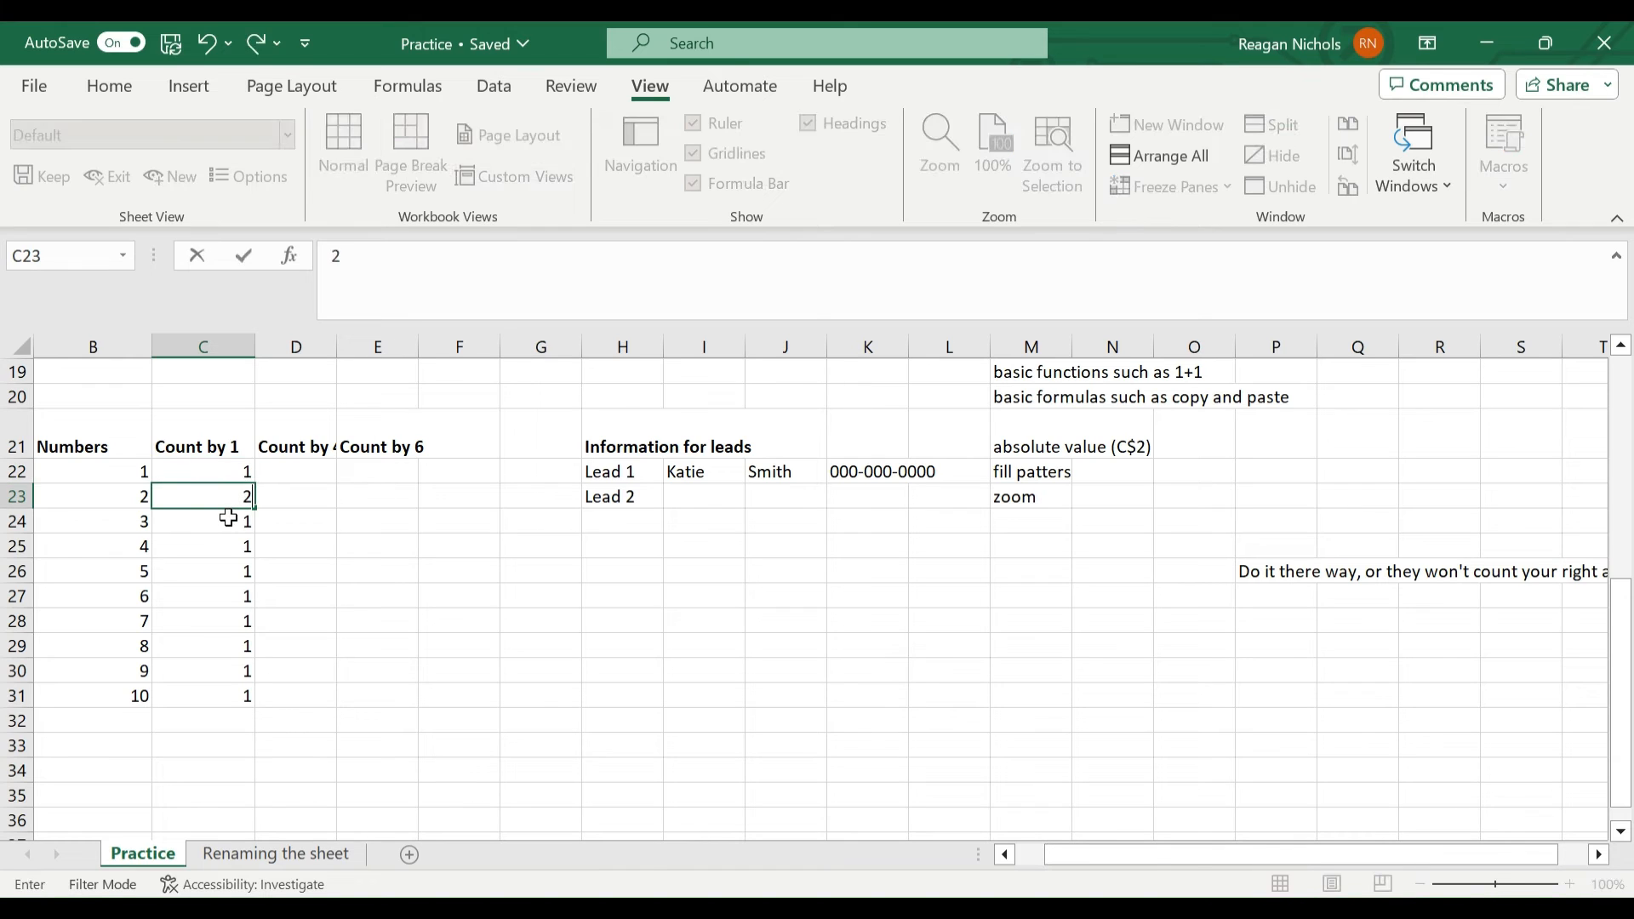
{"action": "left_click", "coordinate": [228, 518]}
{"action": "type", "text": "3"}
{"action": "left_click", "coordinate": [222, 473]}
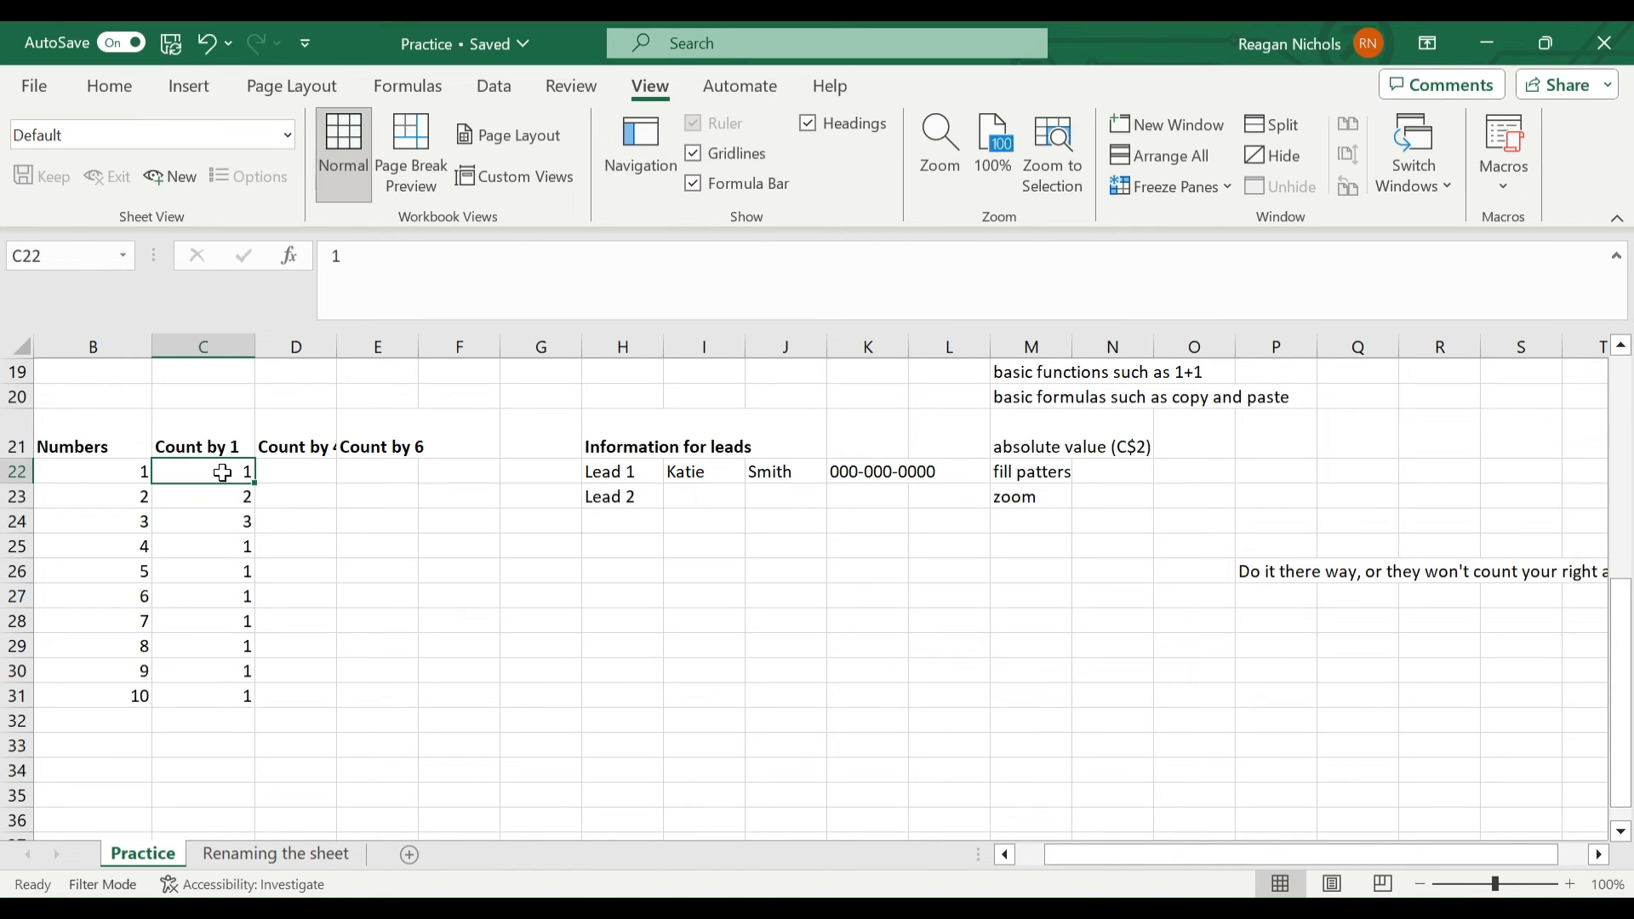
{"action": "left_click_drag", "start_coordinate": [222, 473], "coordinate": [253, 700]}
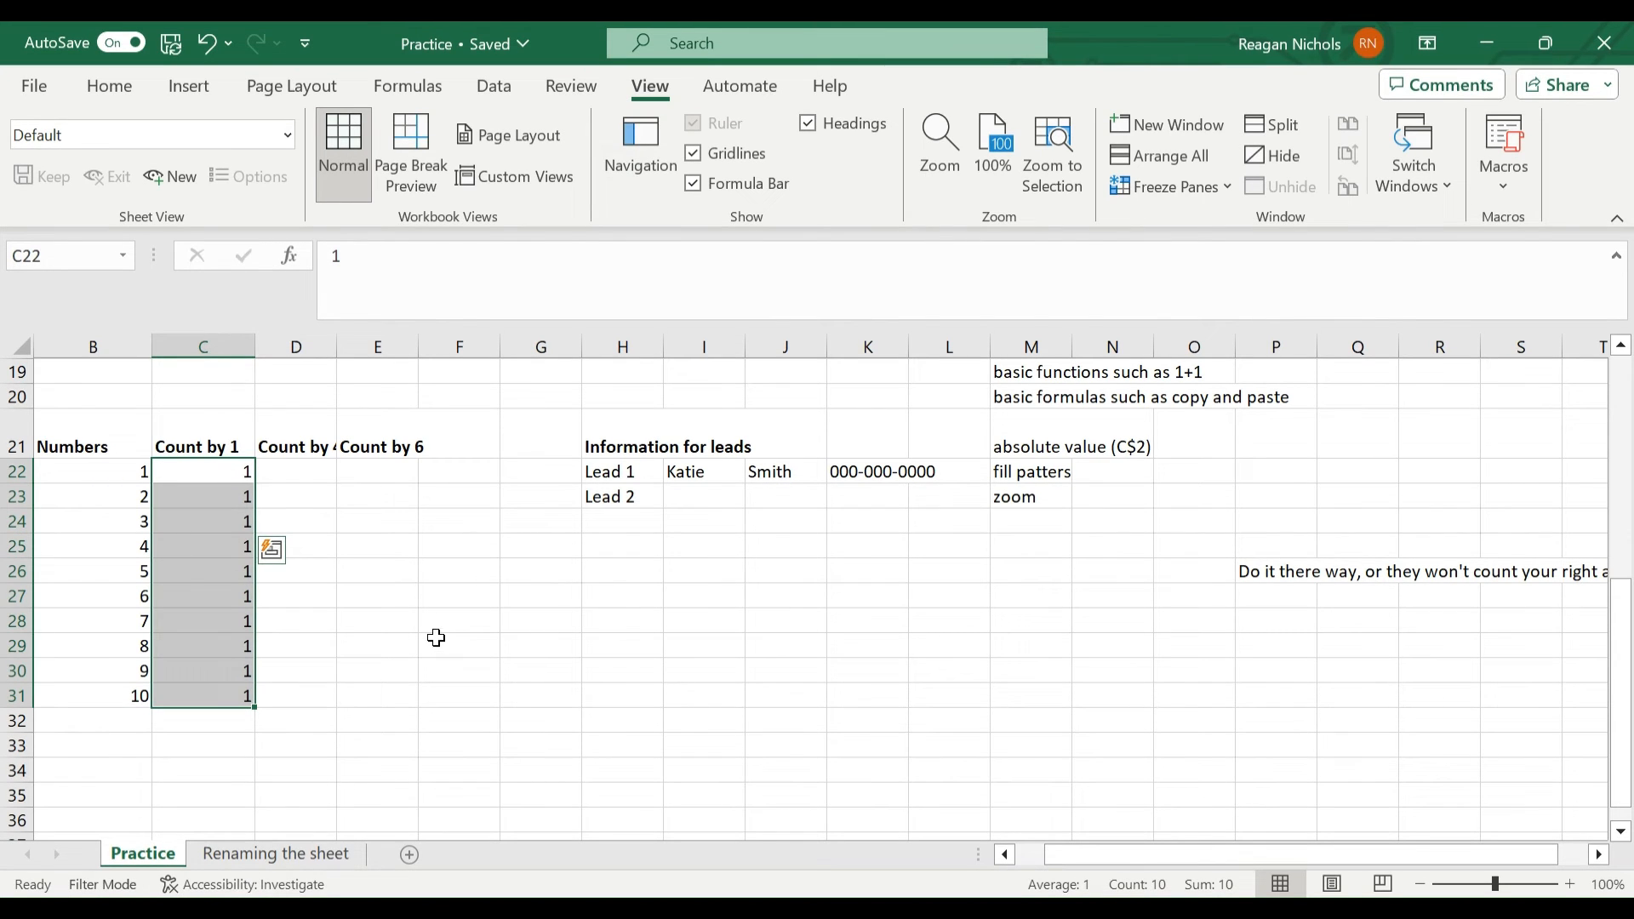
- Enter 4 in D22 and 8 in D23 to start the Count by 4 column
{"action": "left_click", "coordinate": [319, 482]}
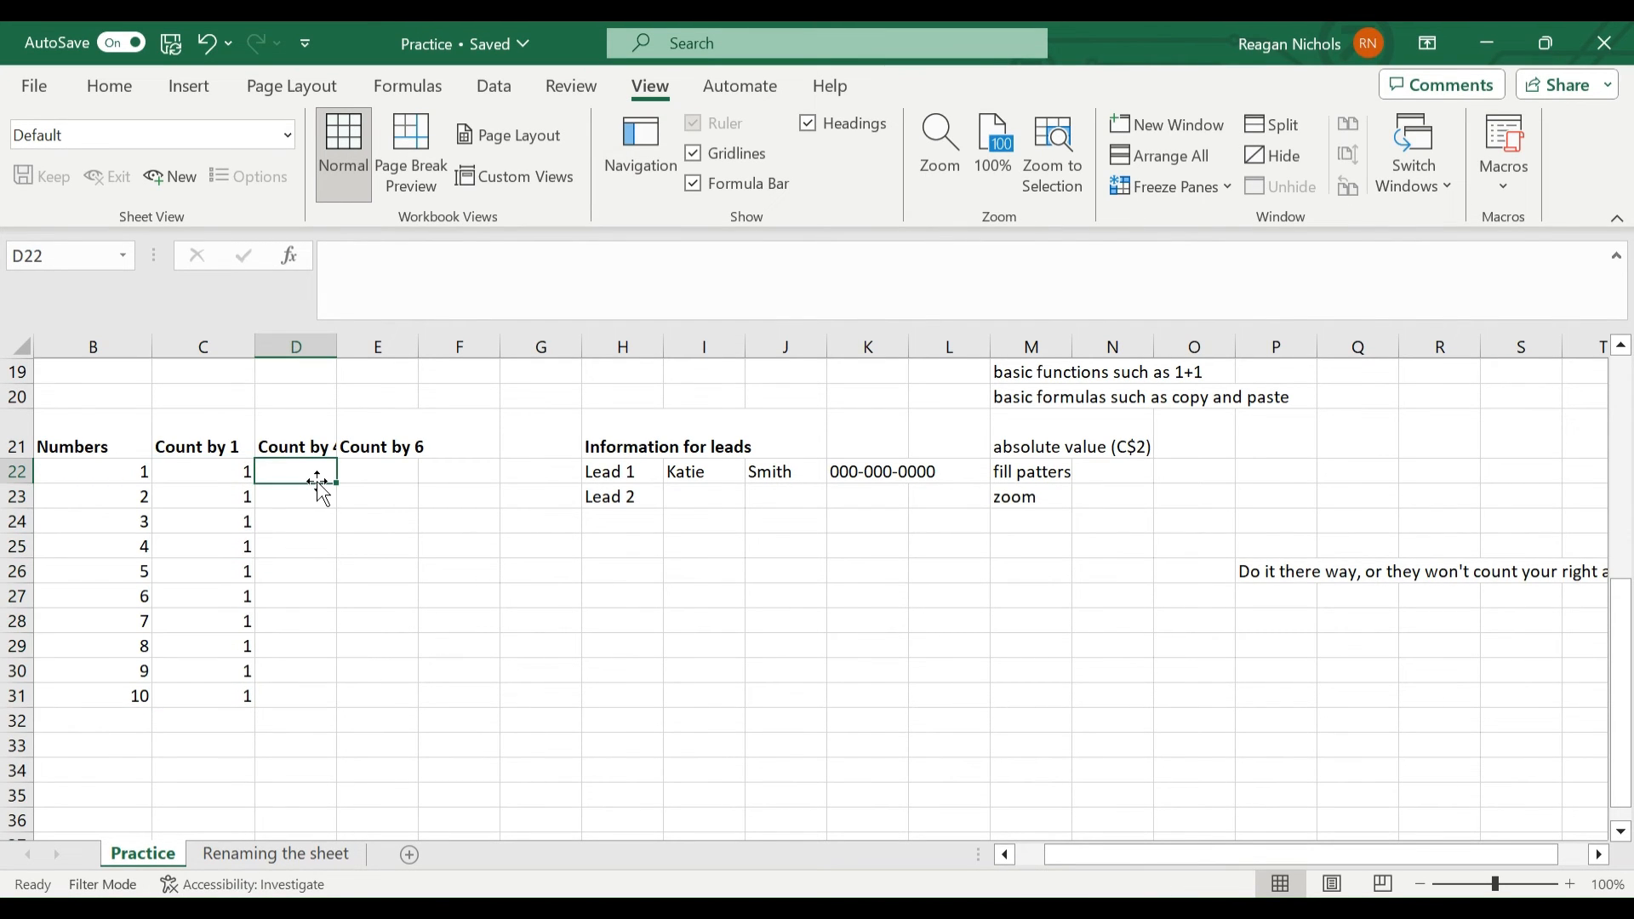
{"action": "type", "text": "4"}
{"action": "key", "text": "Return"}
{"action": "type", "text": "8"}
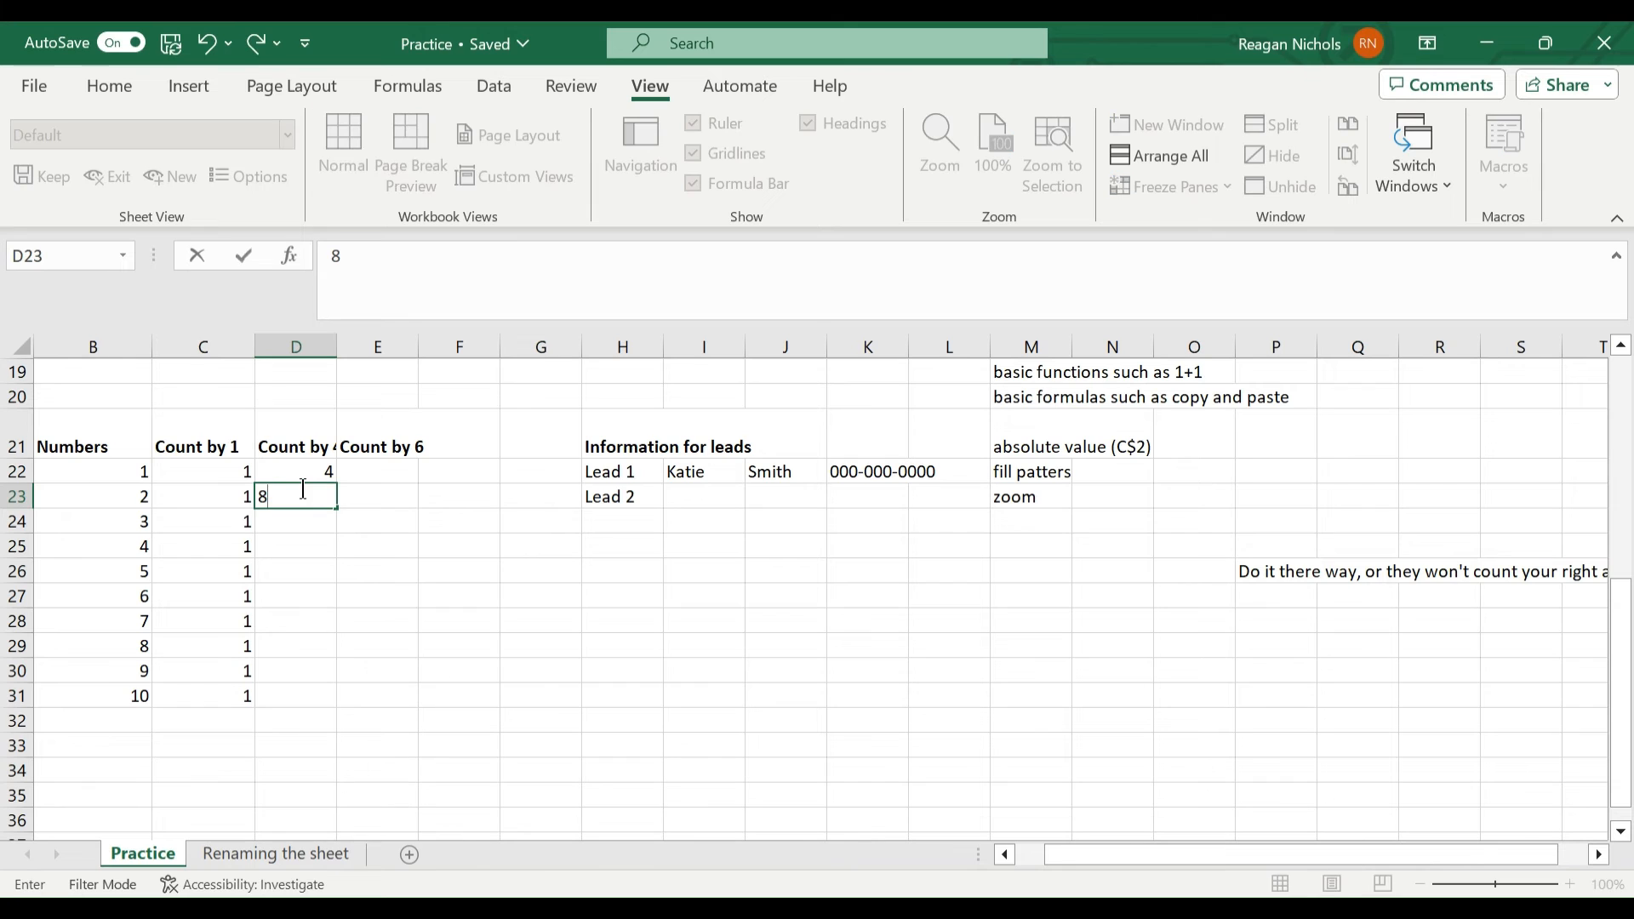
- Move the 8 from D23 onto D22, replacing the data already there
{"action": "left_click", "coordinate": [302, 476]}
{"action": "left_click_drag", "start_coordinate": [302, 482], "coordinate": [302, 497]}
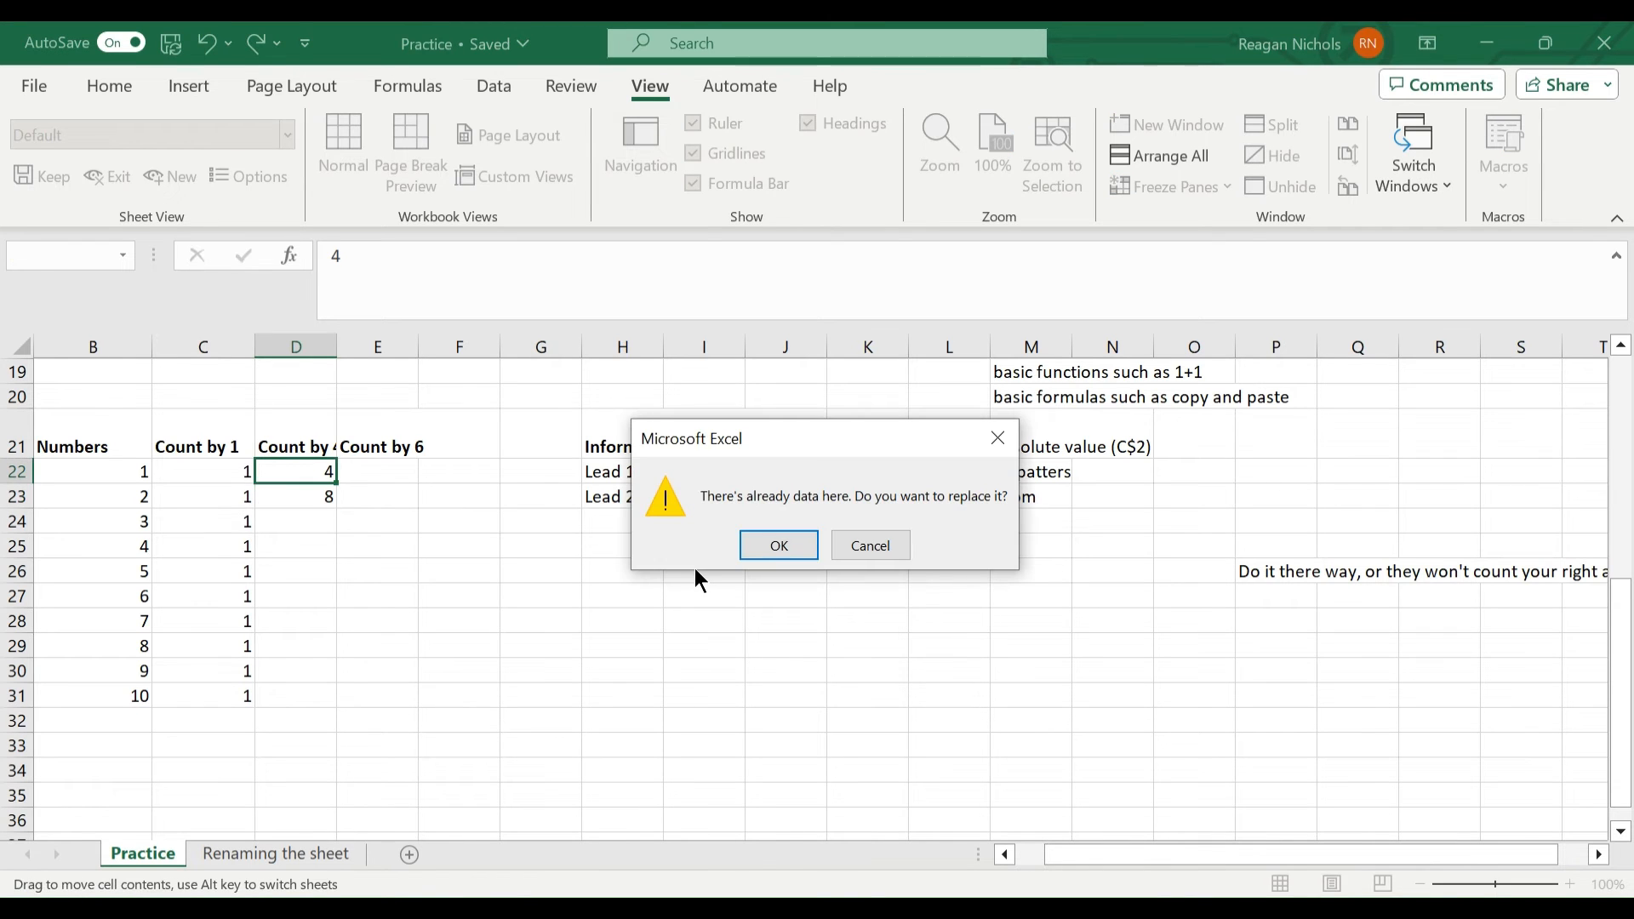
{"action": "left_click", "coordinate": [780, 545]}
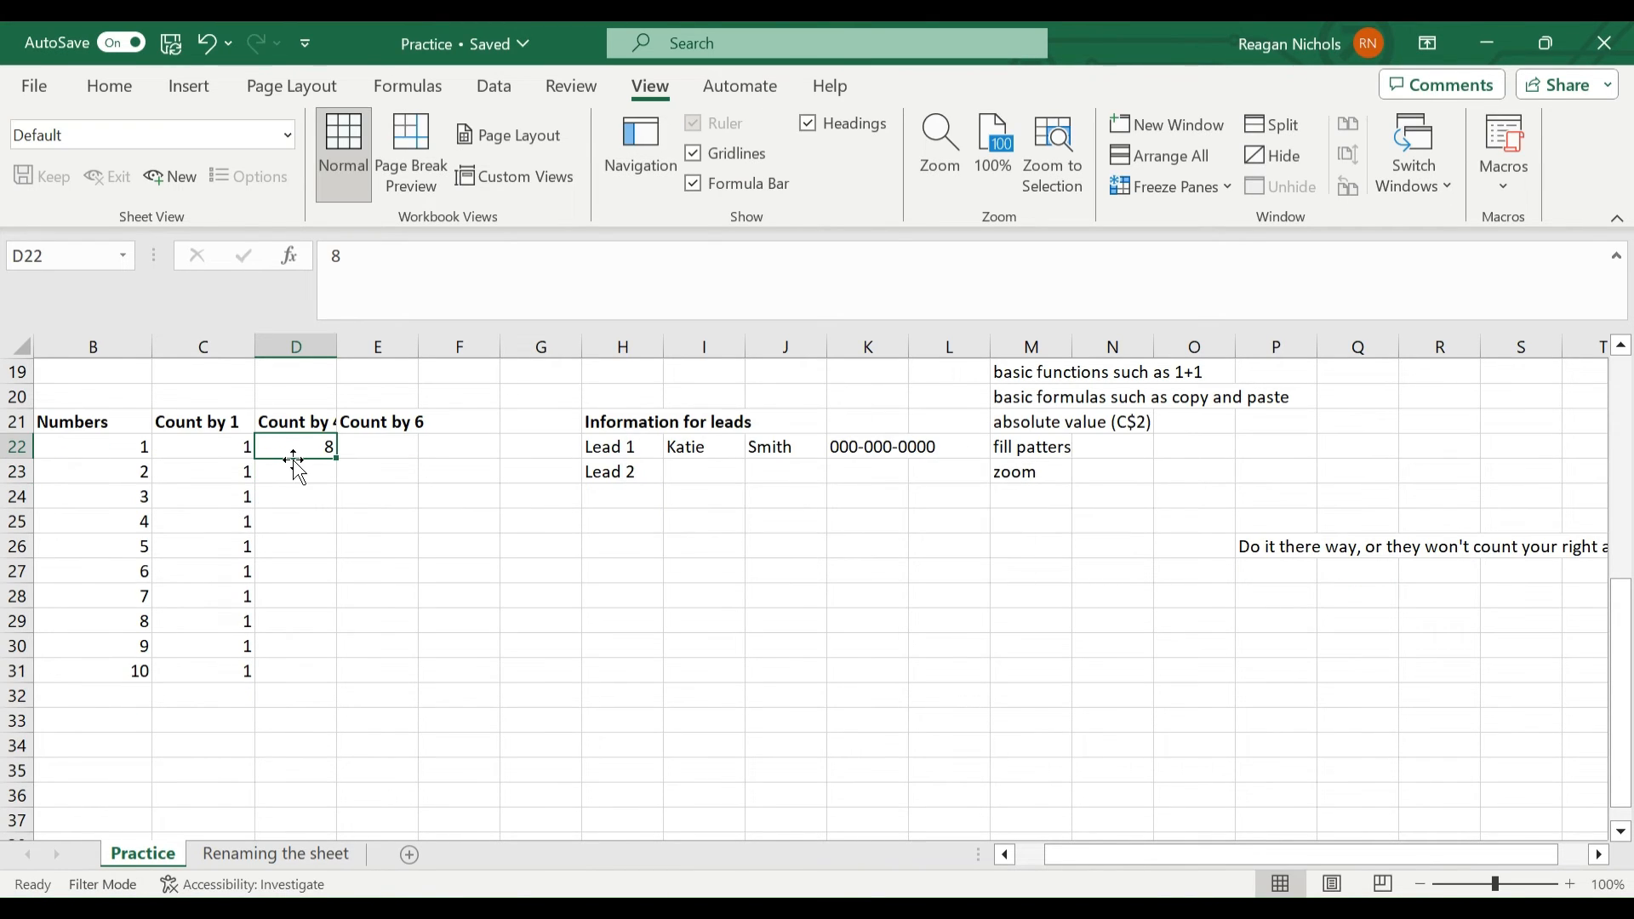
- Re-enter 4 in D22 and 8 in D23, and try to fill the Count by 4 series down to D31
{"action": "key", "text": "ctrl+z"}
{"action": "left_click", "coordinate": [323, 475]}
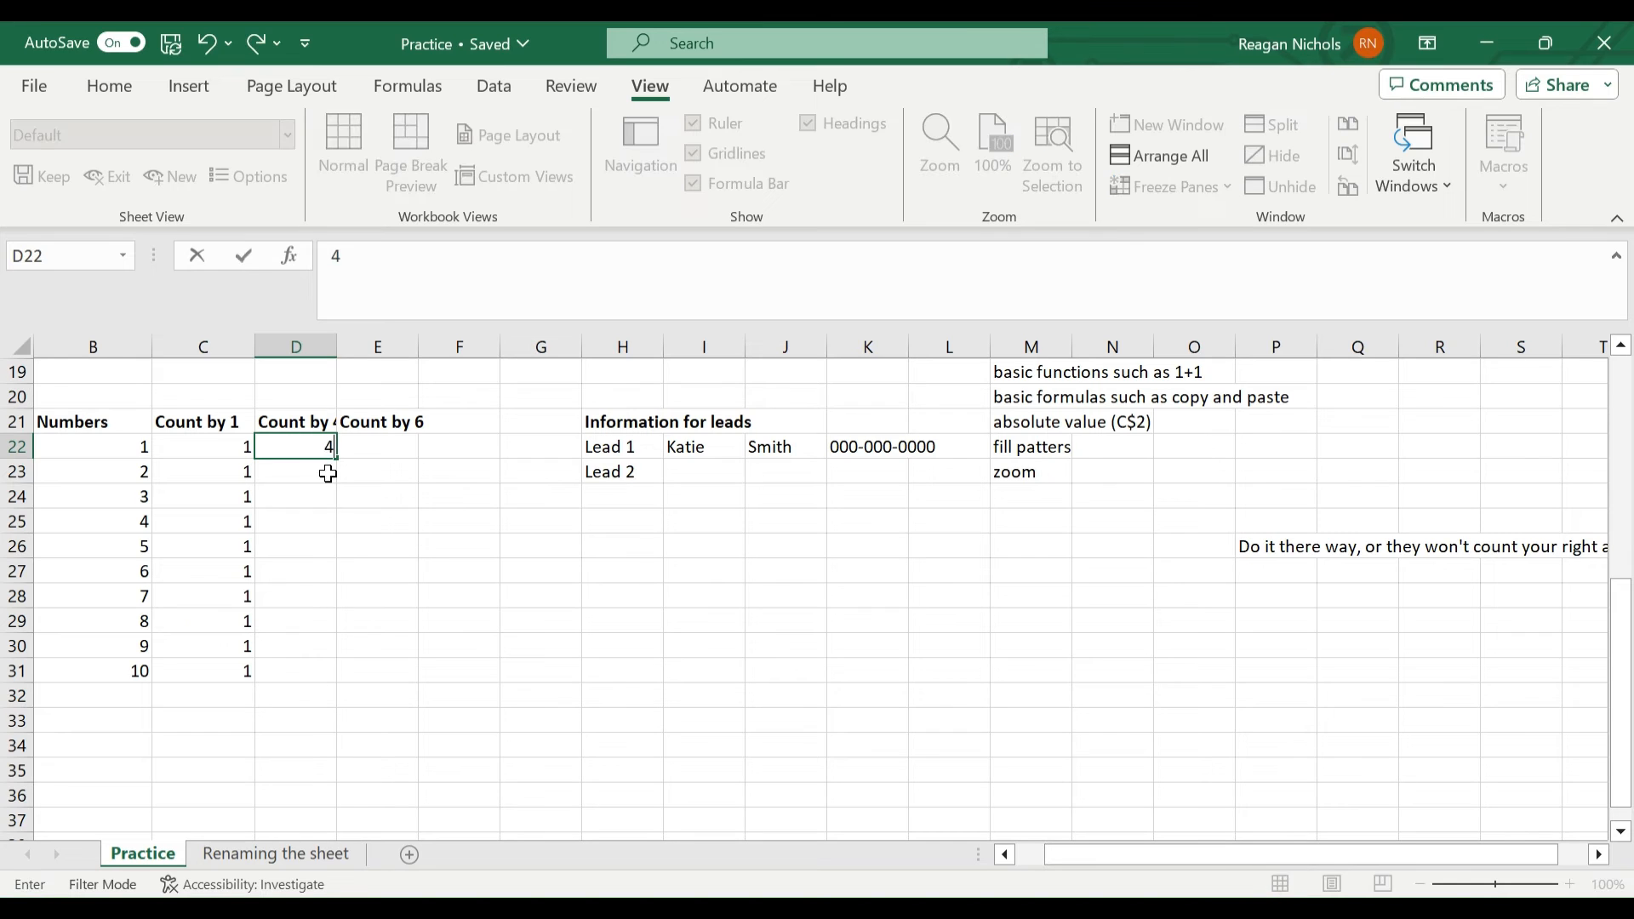
{"action": "type", "text": "5"}
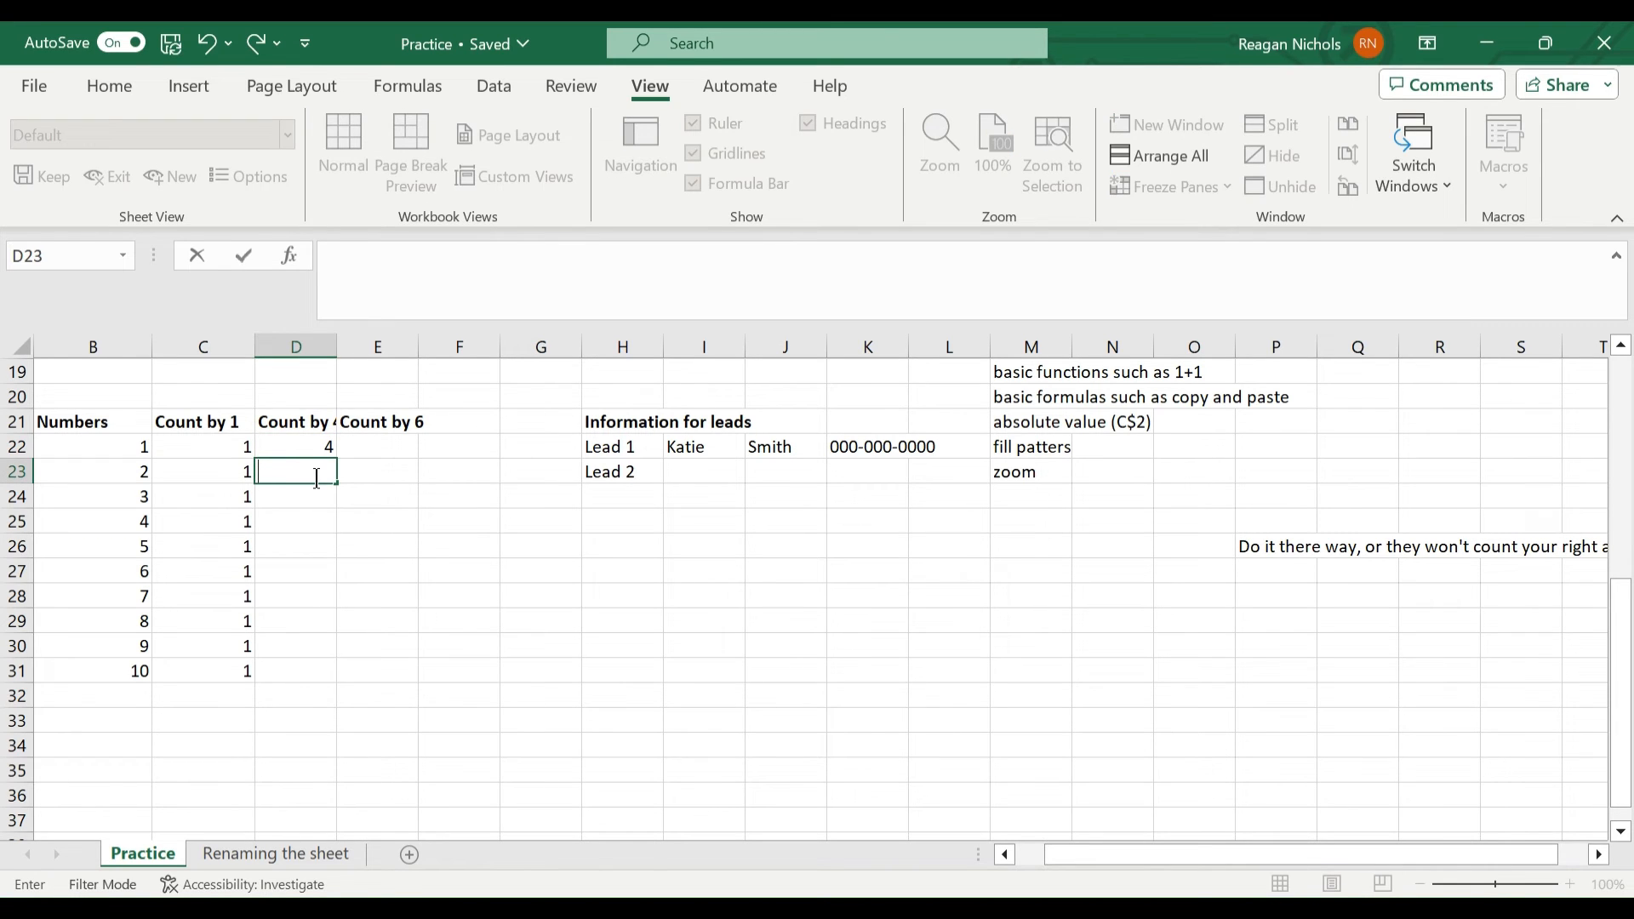
{"action": "type", "text": "8"}
{"action": "left_click_drag", "start_coordinate": [299, 438], "coordinate": [336, 672]}
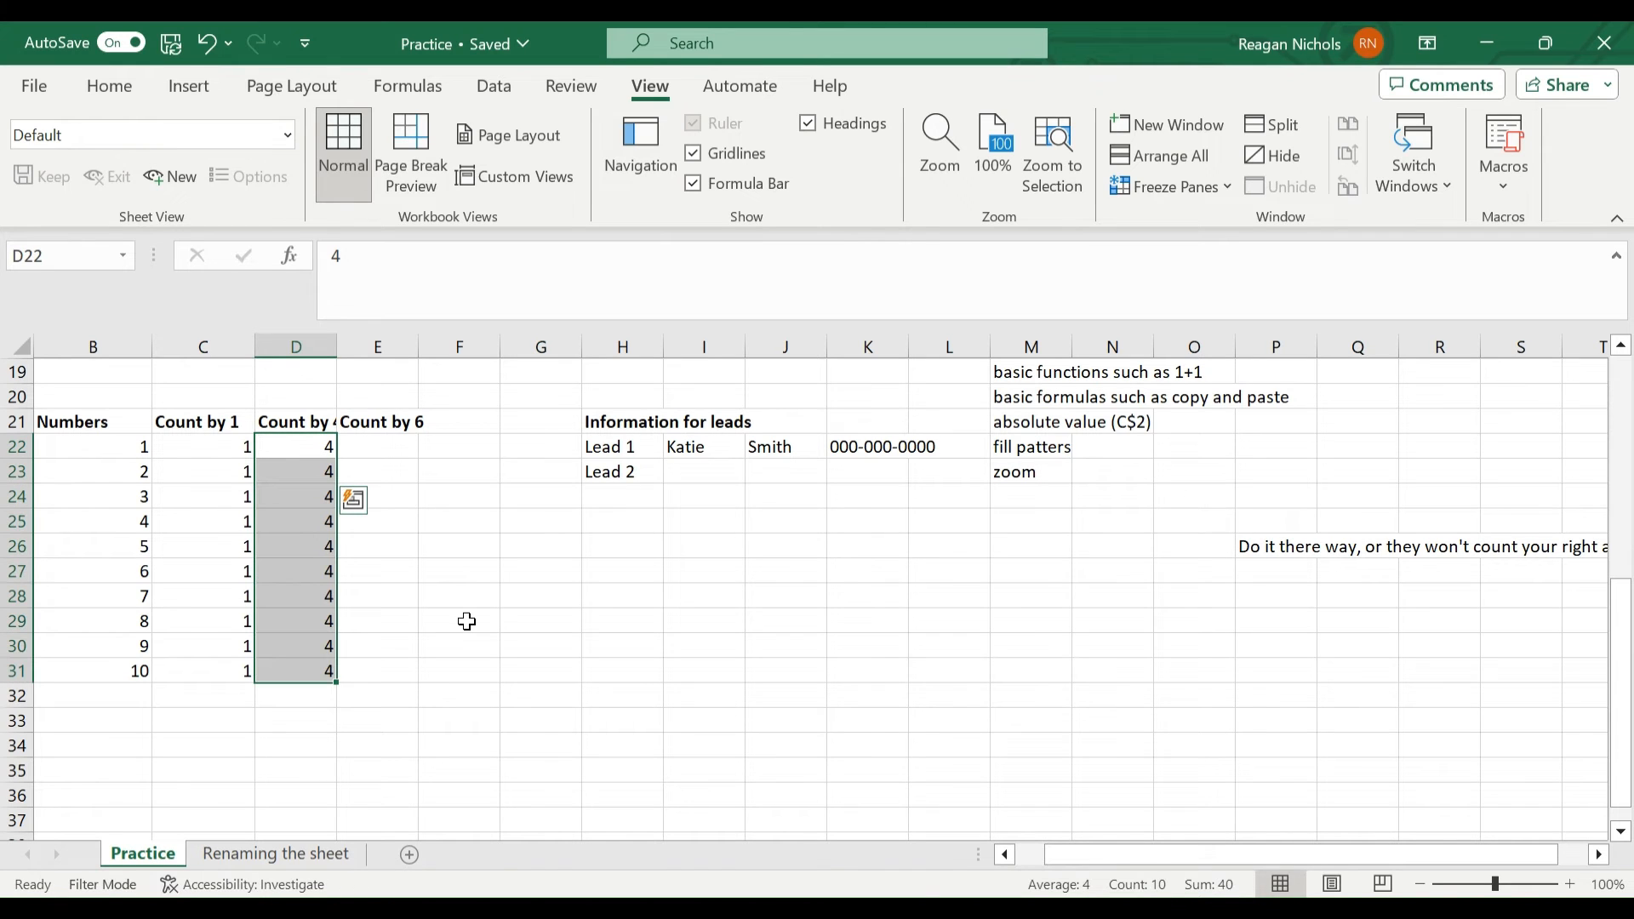
{"action": "left_click", "coordinate": [466, 621]}
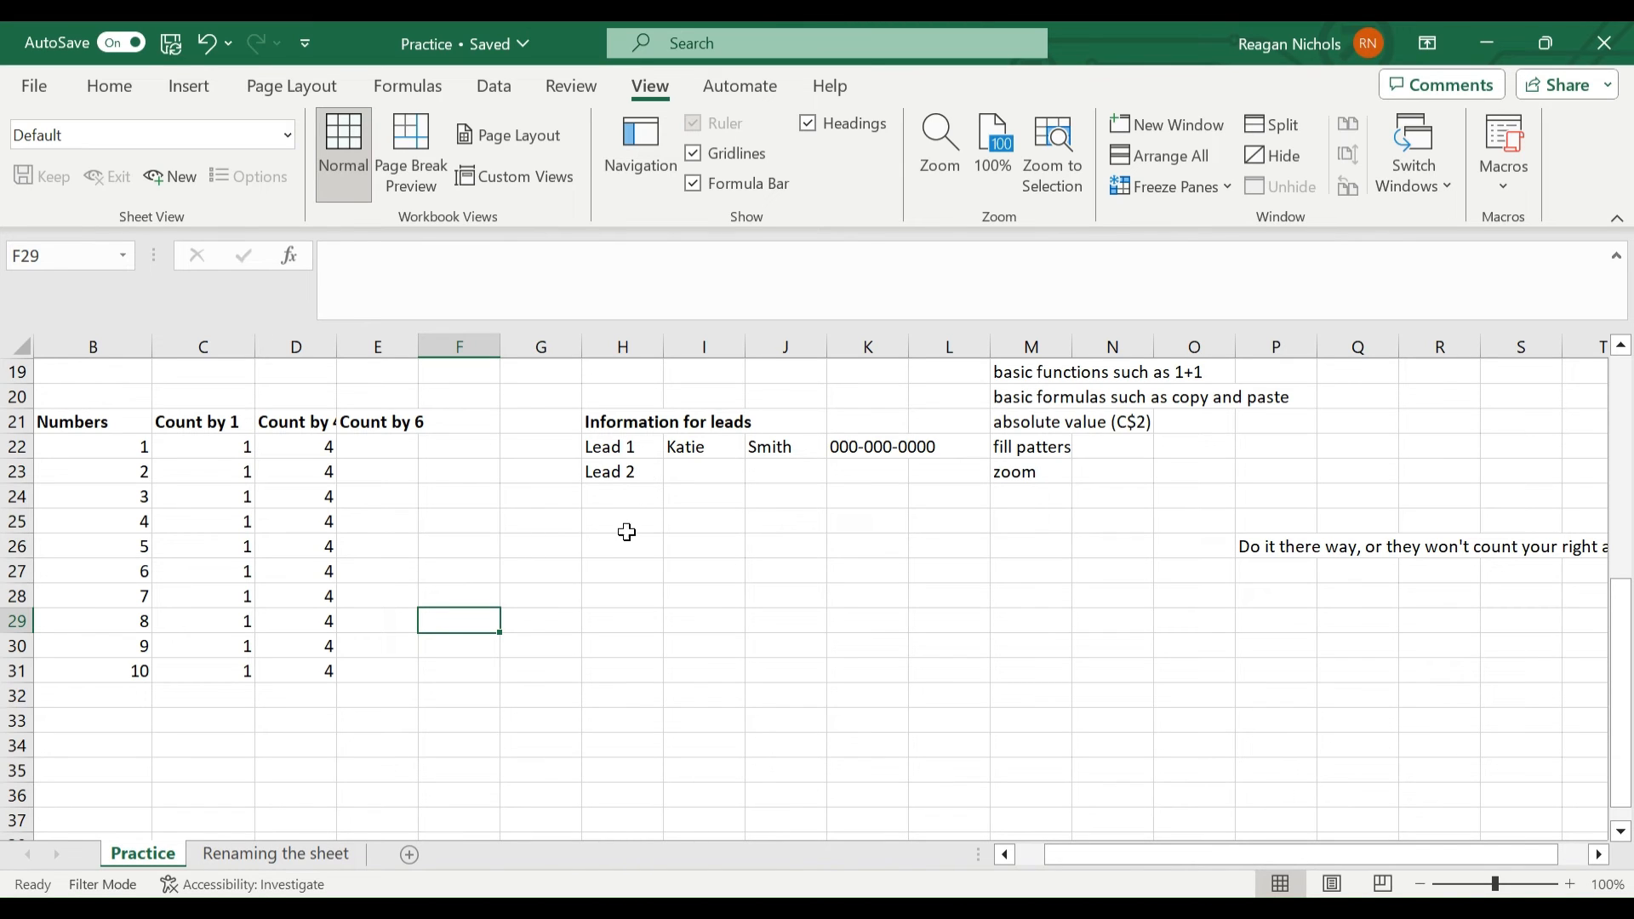
- Complete the Lead 2 row with a first name in I23, a last name in J23 and the phone number filled down from K22
{"action": "left_click", "coordinate": [626, 497]}
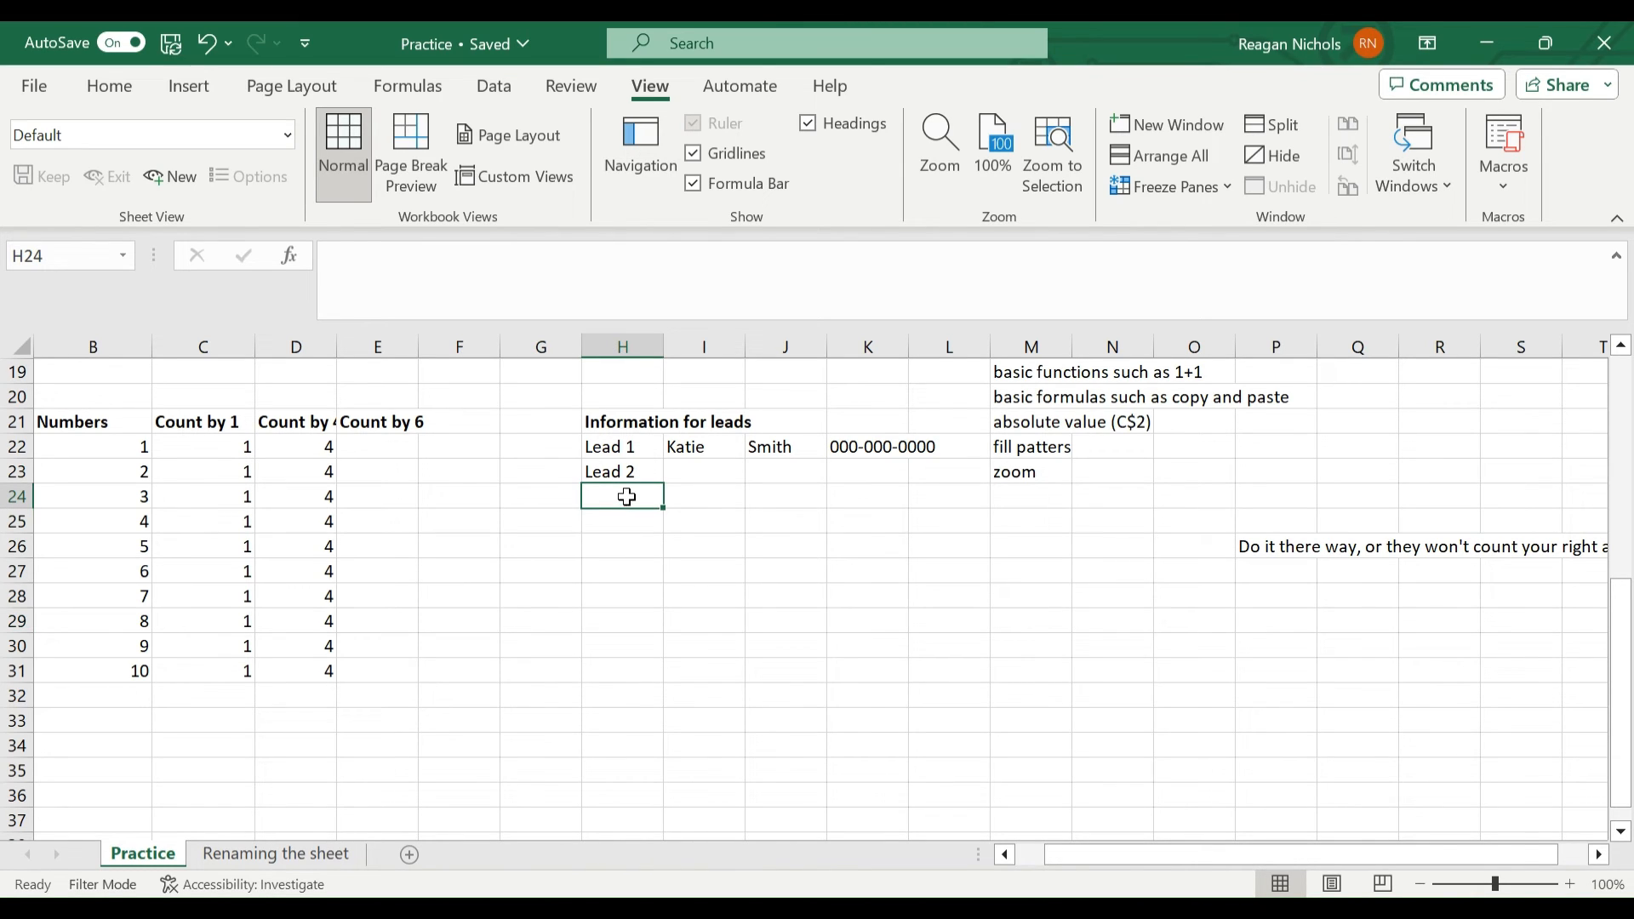
{"action": "left_click", "coordinate": [689, 472]}
{"action": "type", "text": "T"}
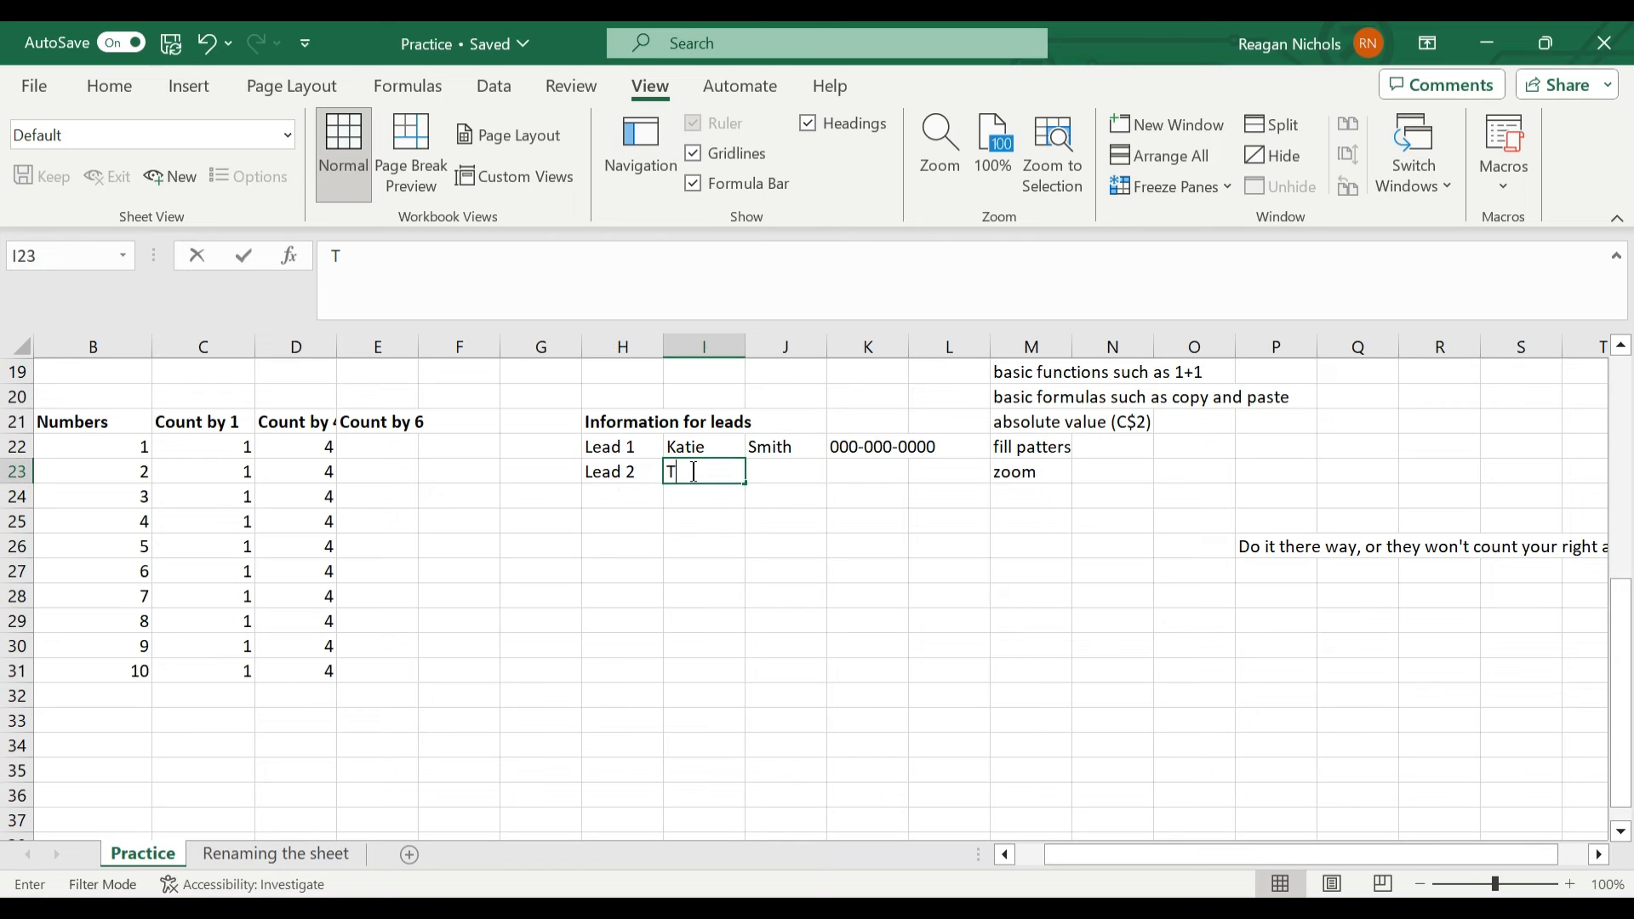
{"action": "type", "text": "om"}
{"action": "key", "text": "Tab"}
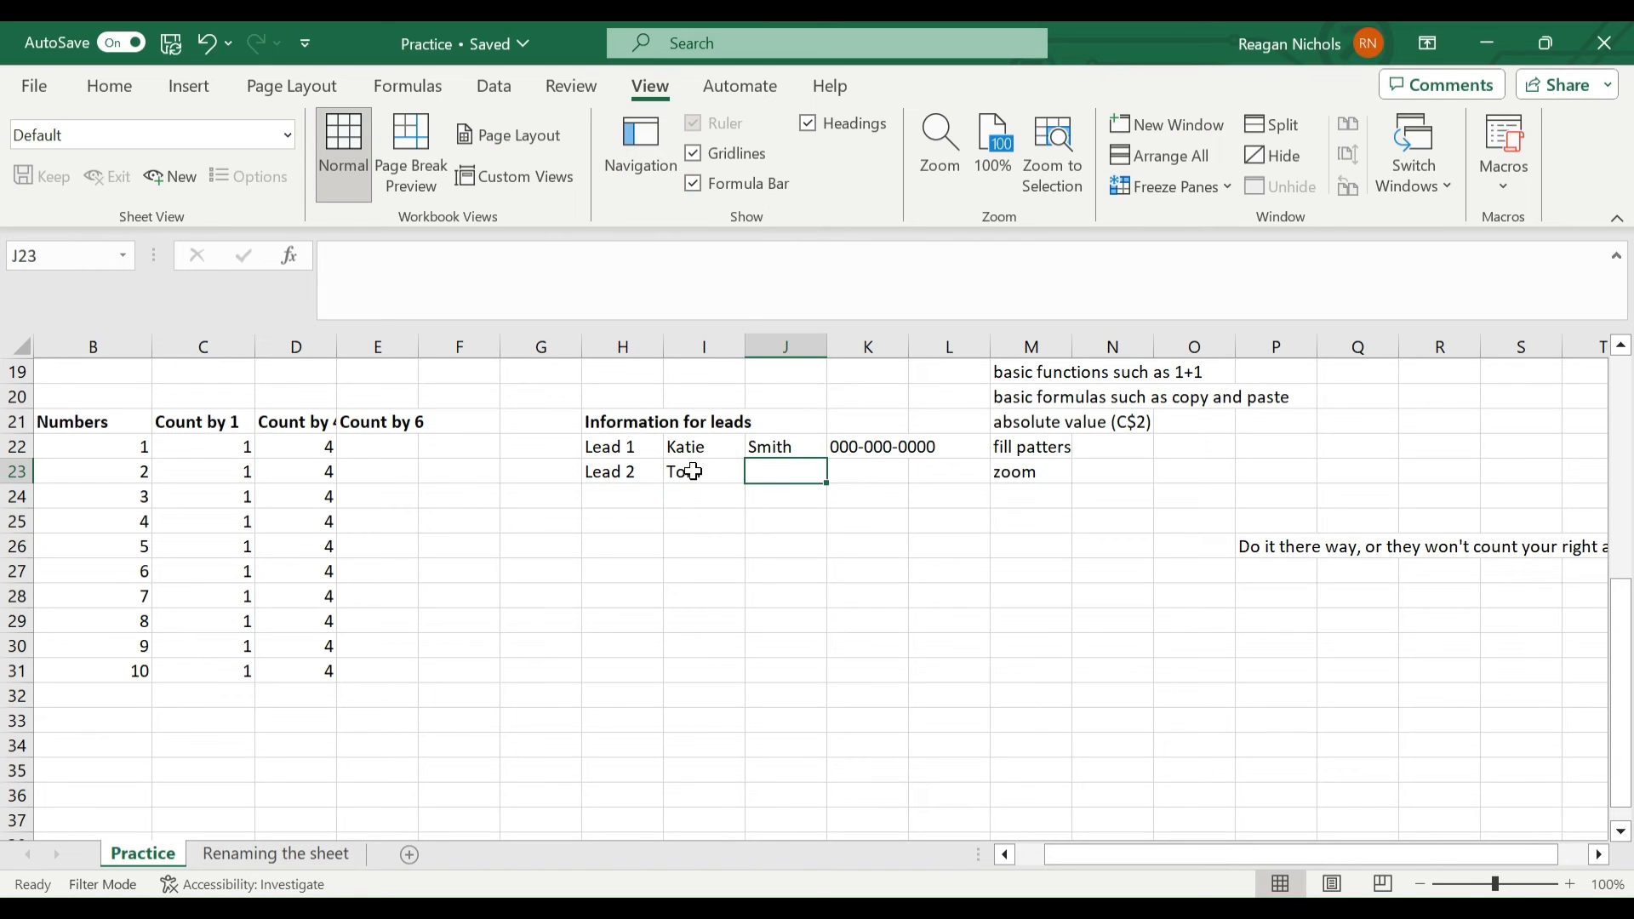
{"action": "type", "text": "Sm"}
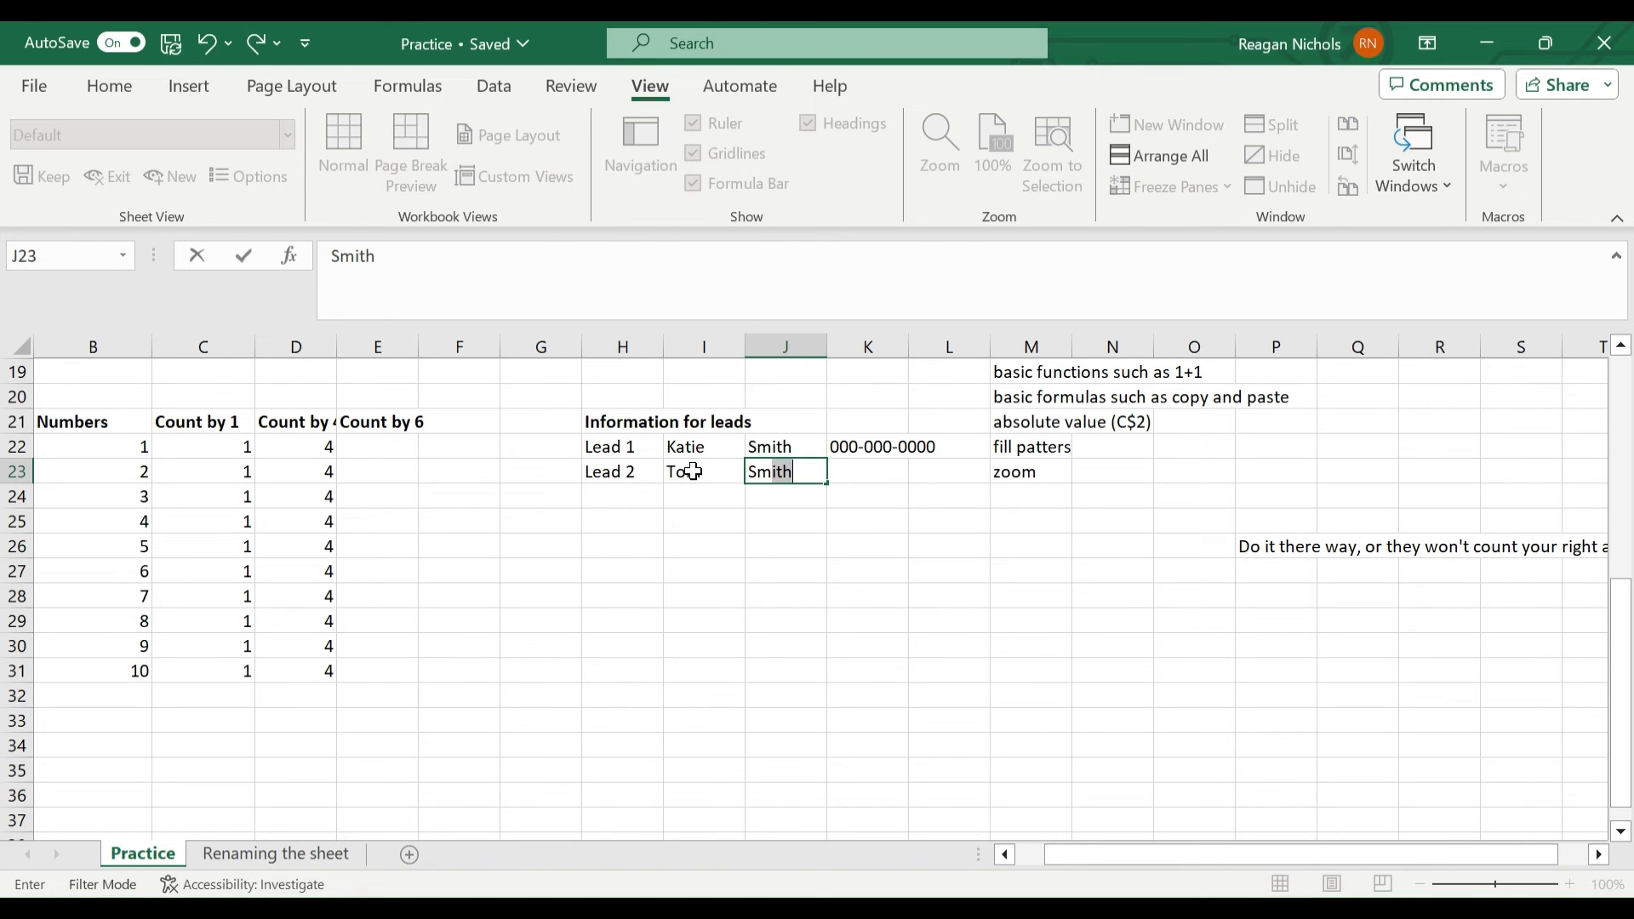
{"action": "type", "text": "ith"}
{"action": "key", "text": "Tab"}
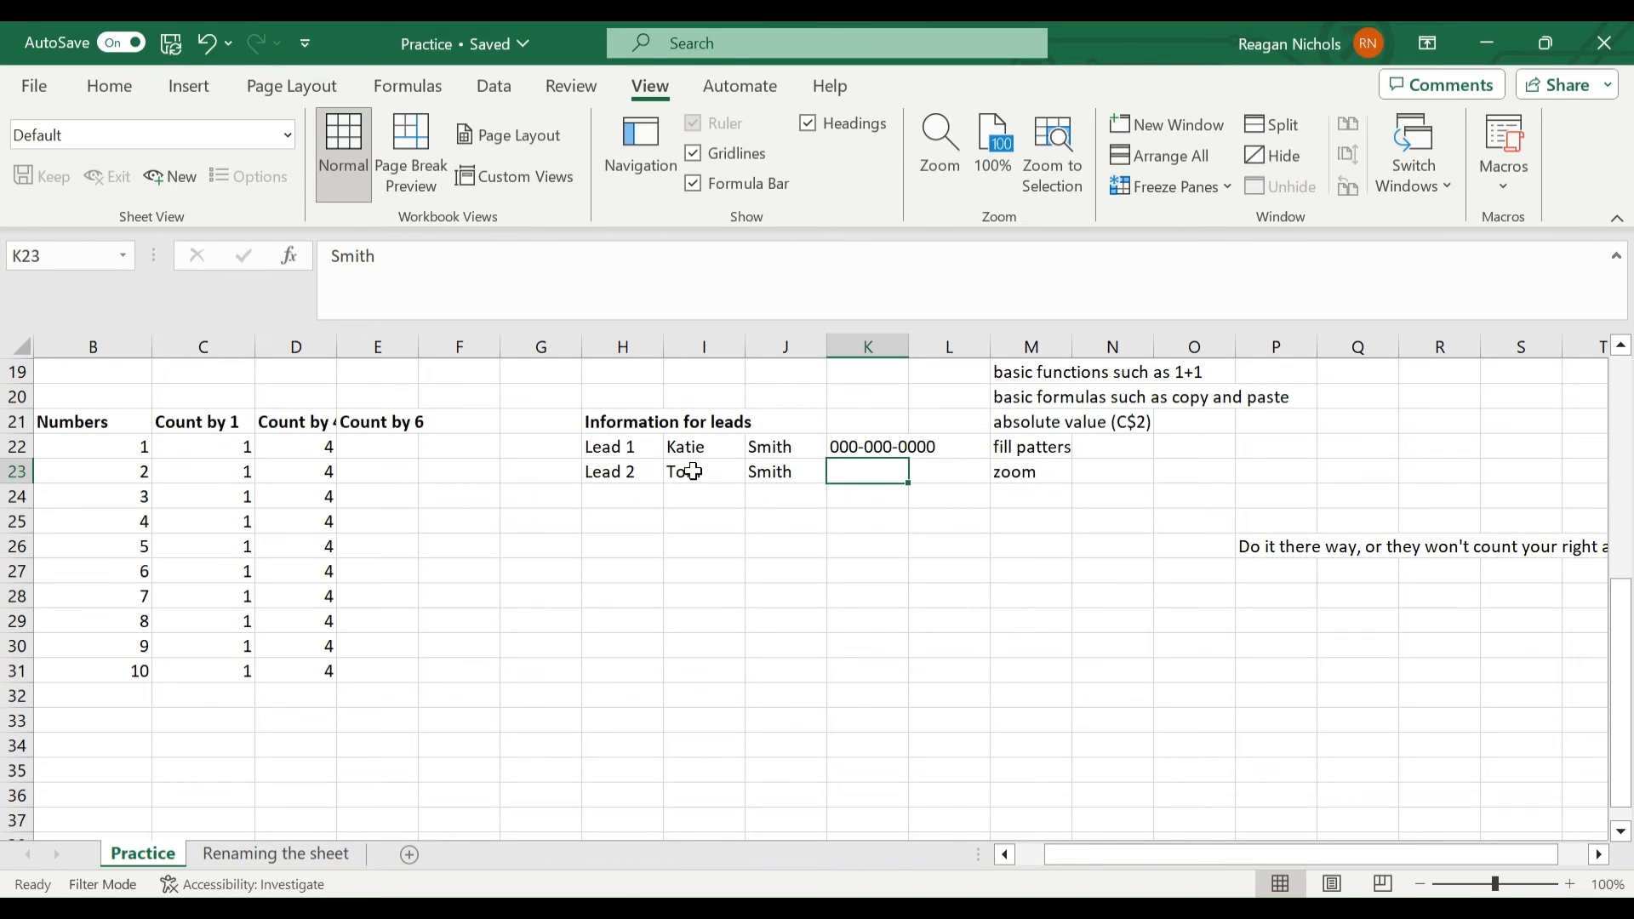
{"action": "left_click", "coordinate": [855, 447]}
{"action": "left_click_drag", "start_coordinate": [913, 460], "coordinate": [912, 473]}
- Try to extend the Lead label pattern in column H from H22:H23 down to H27
{"action": "left_click", "coordinate": [601, 466]}
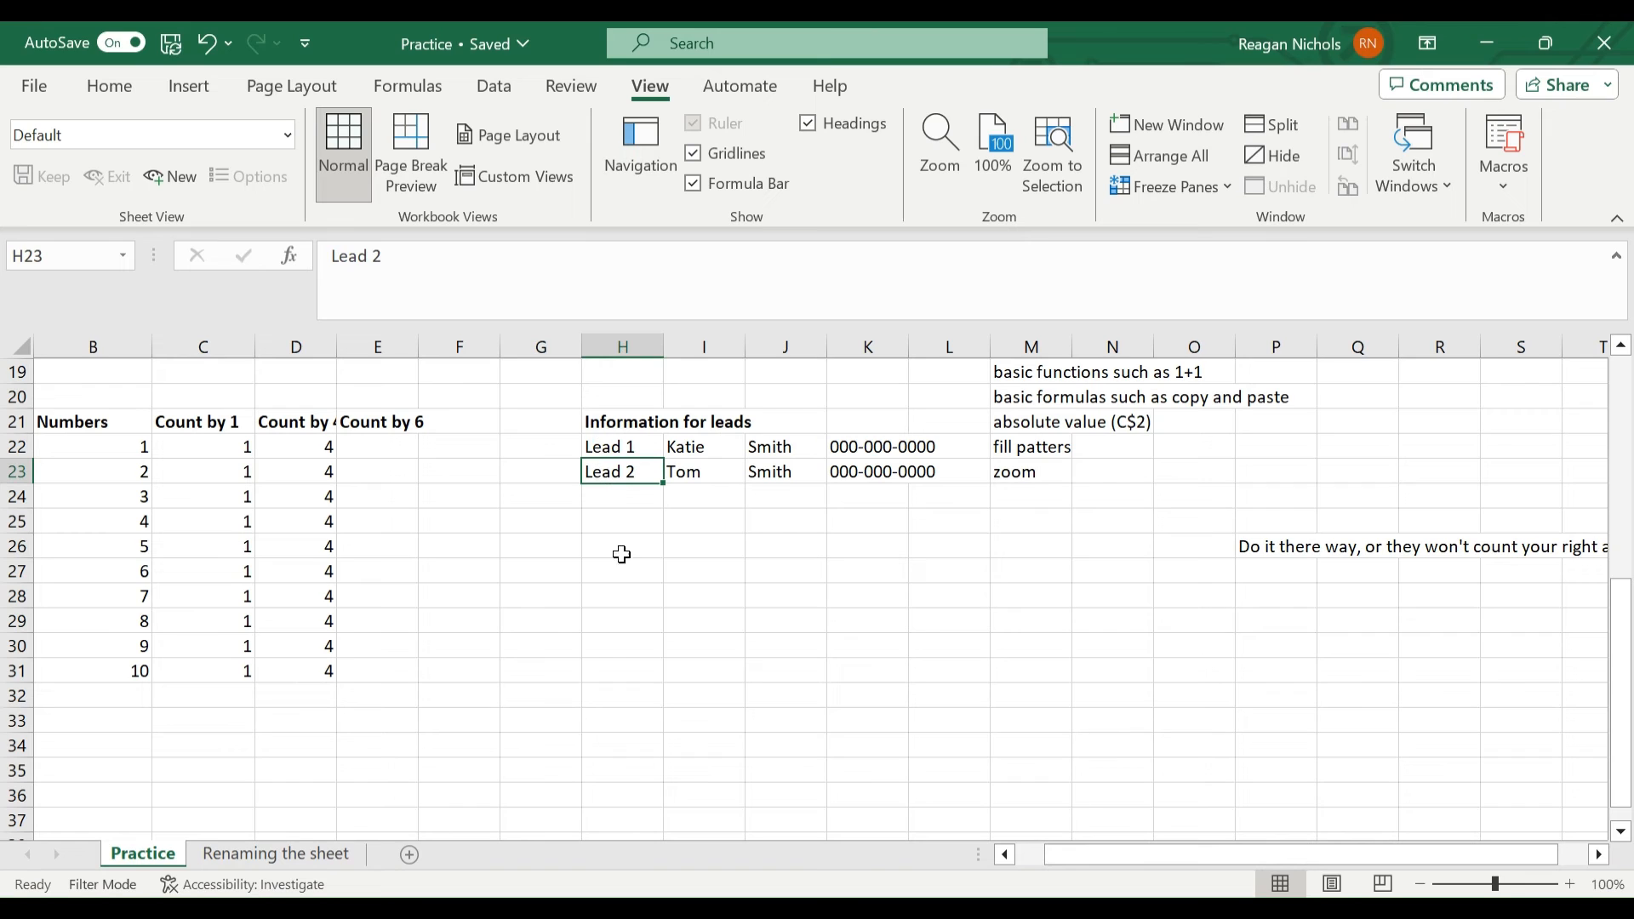
{"action": "left_click", "coordinate": [615, 500]}
{"action": "left_click_drag", "start_coordinate": [621, 447], "coordinate": [668, 584]}
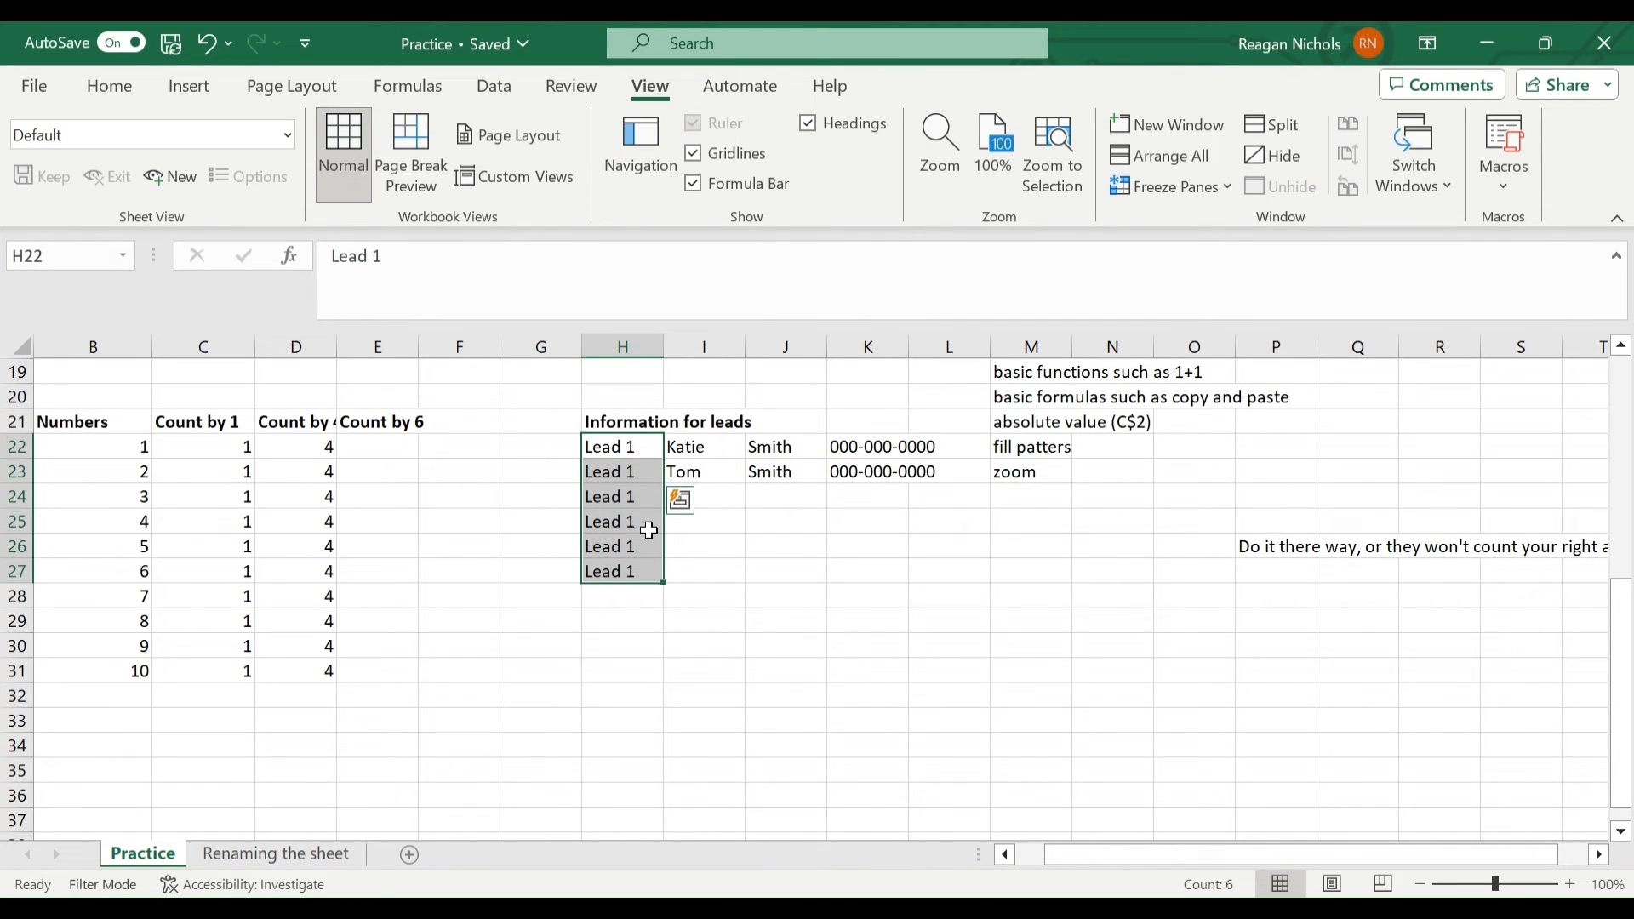
- Clear the repeated Lead 1 labels from H23 through H27
{"action": "left_click", "coordinate": [607, 445]}
{"action": "left_click", "coordinate": [613, 473]}
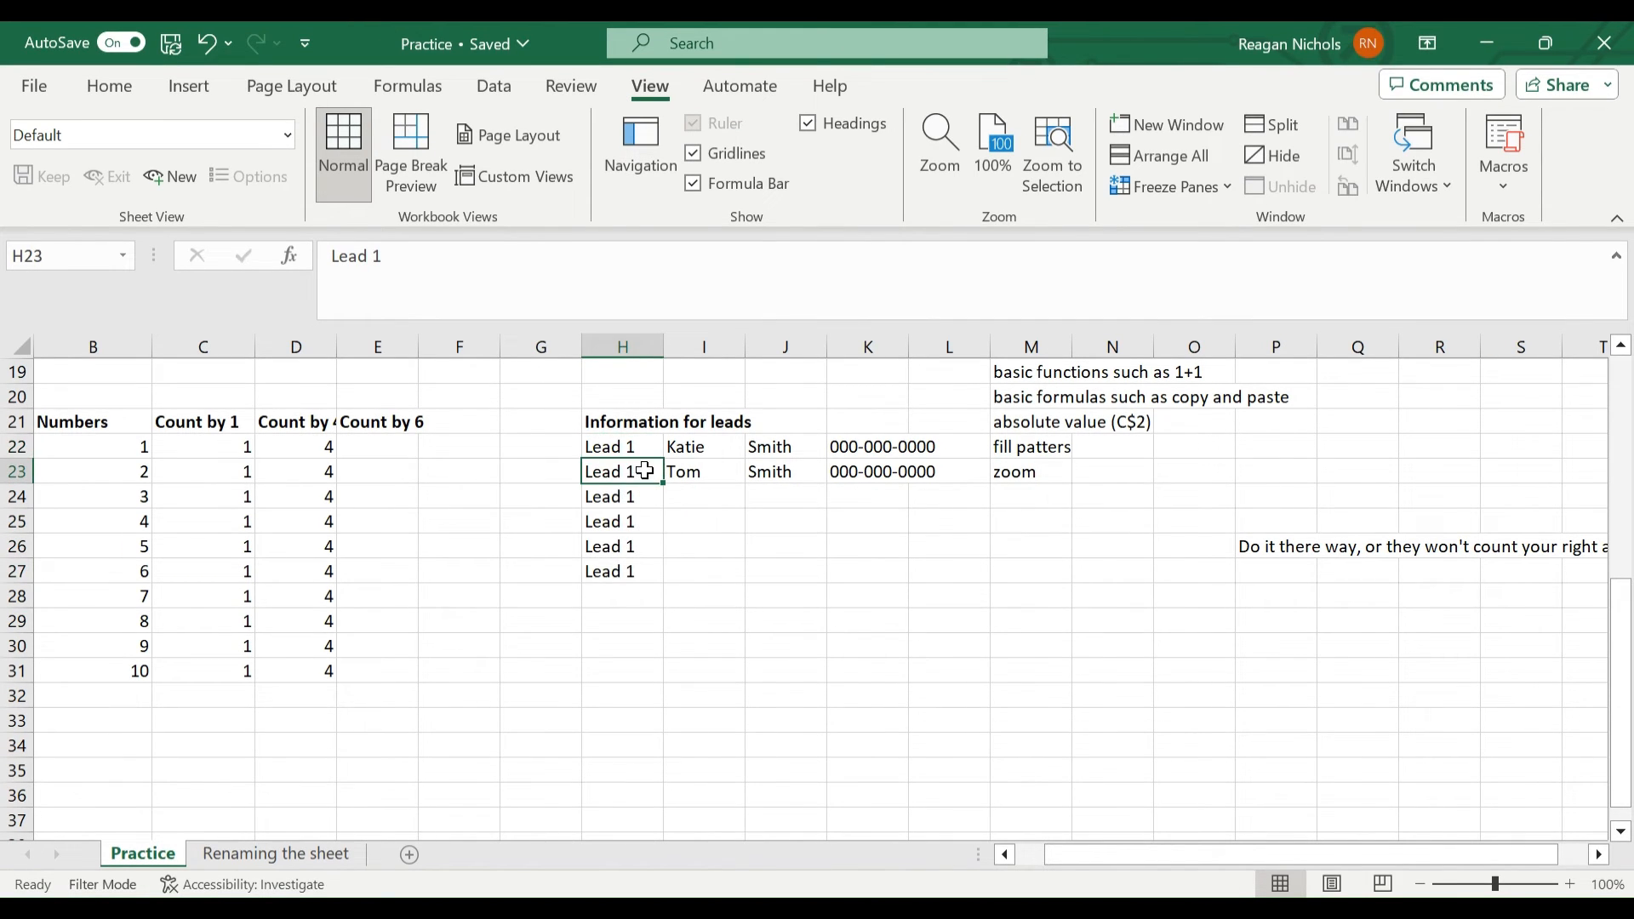
{"action": "key", "text": "BackSpace"}
{"action": "left_click", "coordinate": [640, 496]}
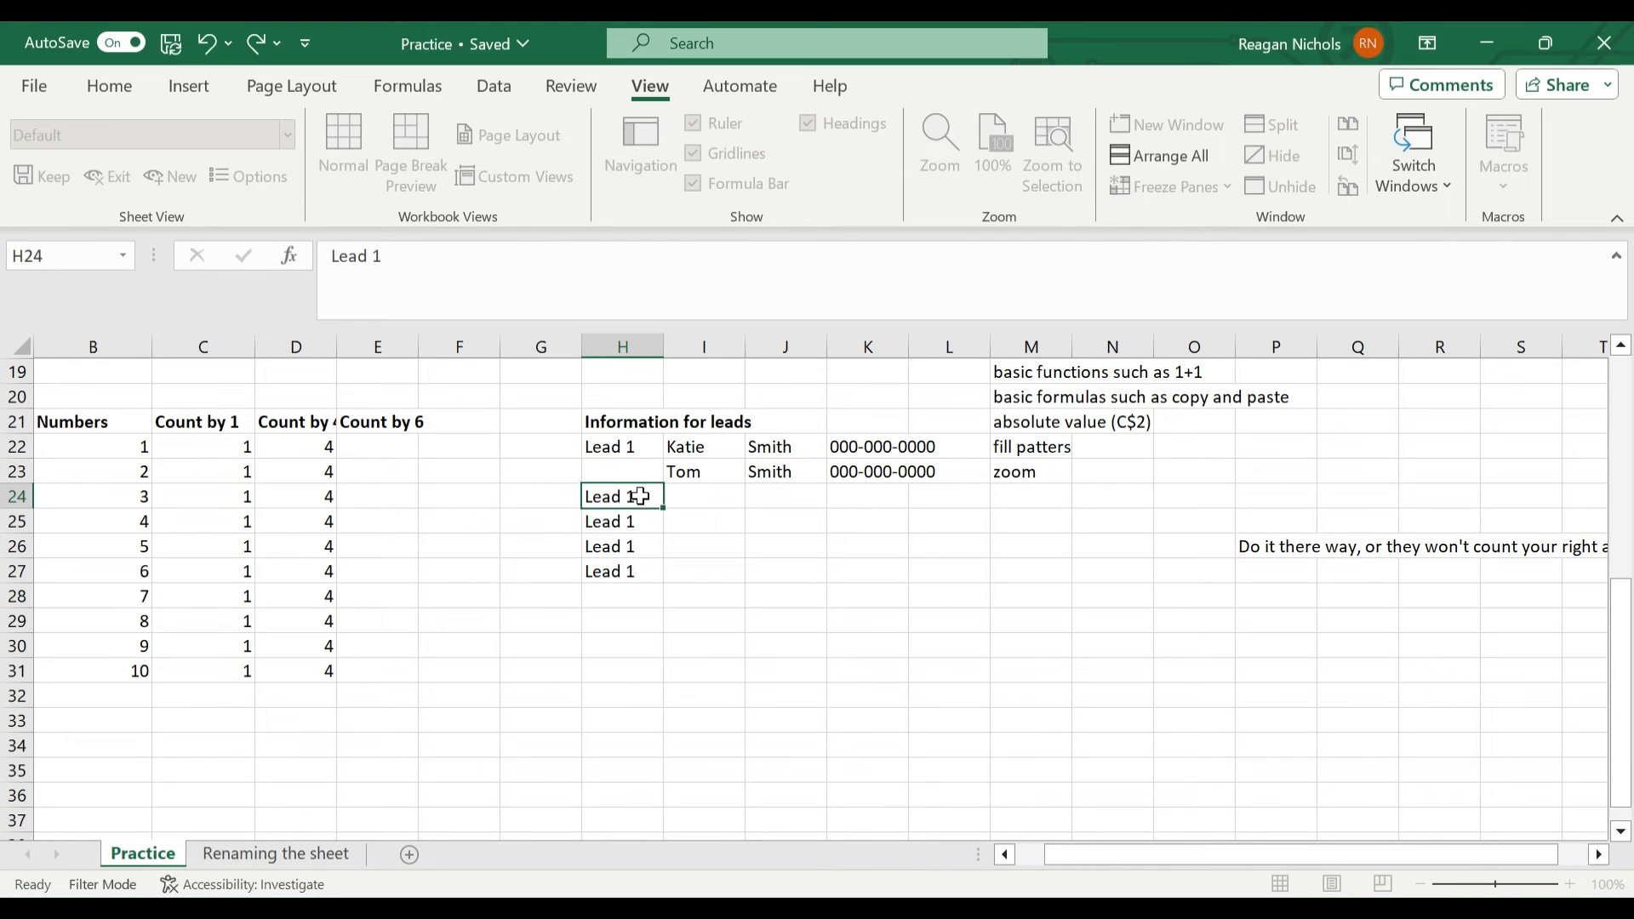
{"action": "key", "text": "BackSpace"}
{"action": "left_click", "coordinate": [642, 522]}
{"action": "key", "text": "BackSpace"}
{"action": "left_click", "coordinate": [640, 546]}
{"action": "key", "text": "BackSpace"}
{"action": "left_click", "coordinate": [639, 571]}
{"action": "key", "text": "BackSpace"}
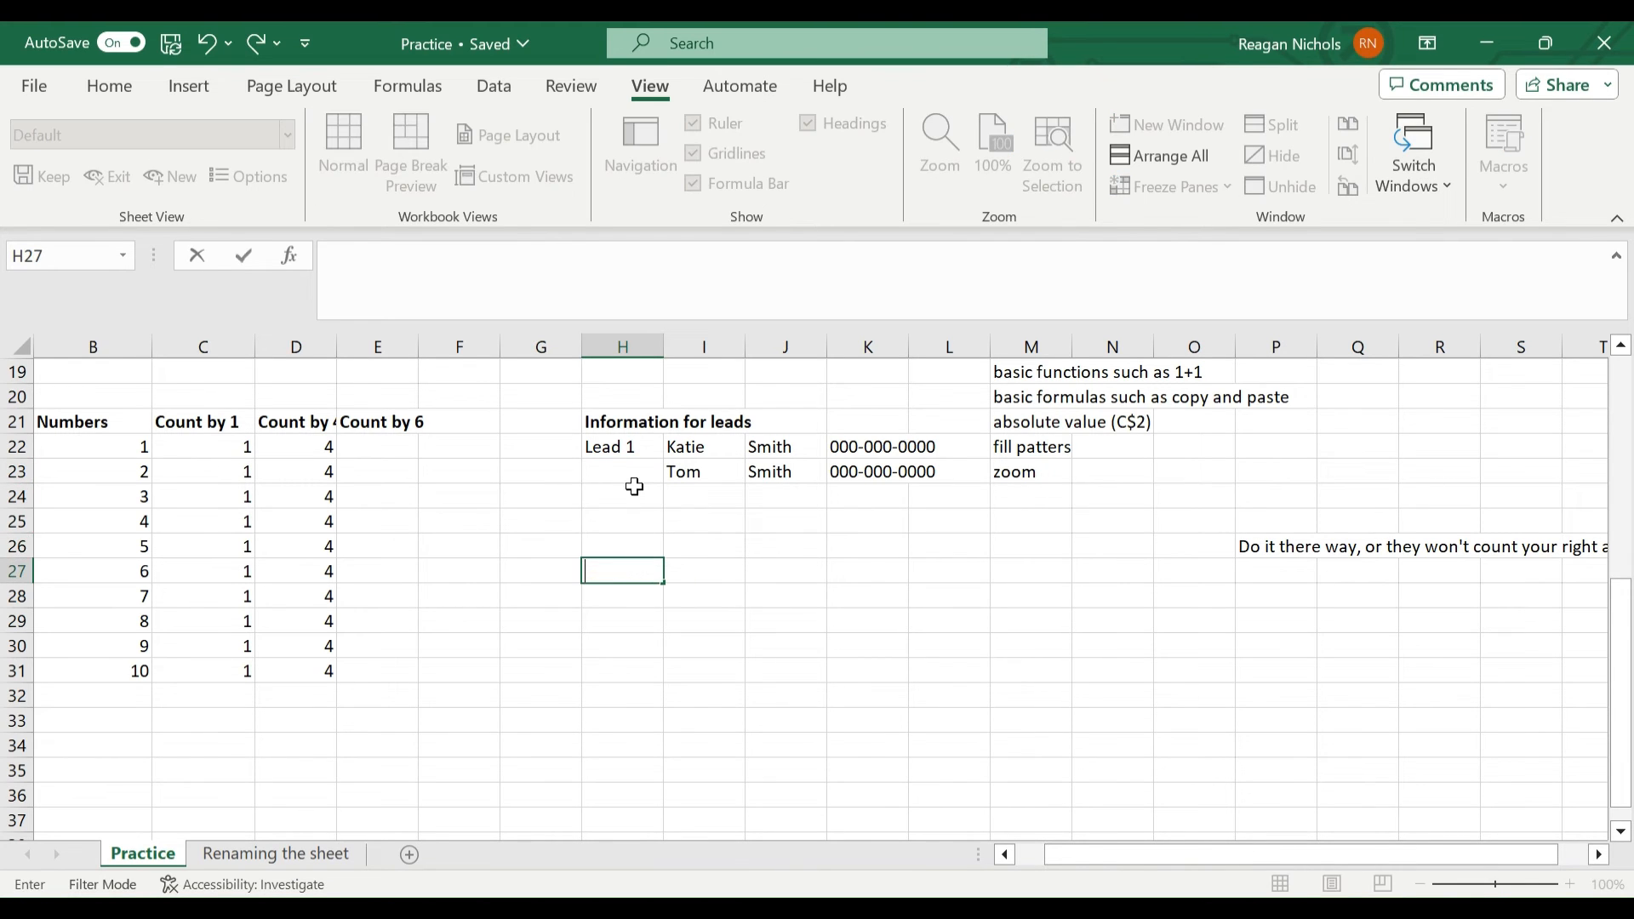
- Enter Lead 2 in H23 and try to extend the Lead pattern from H22:H23 down to H24
{"action": "left_click", "coordinate": [631, 474]}
{"action": "type", "text": "Lead 2"}
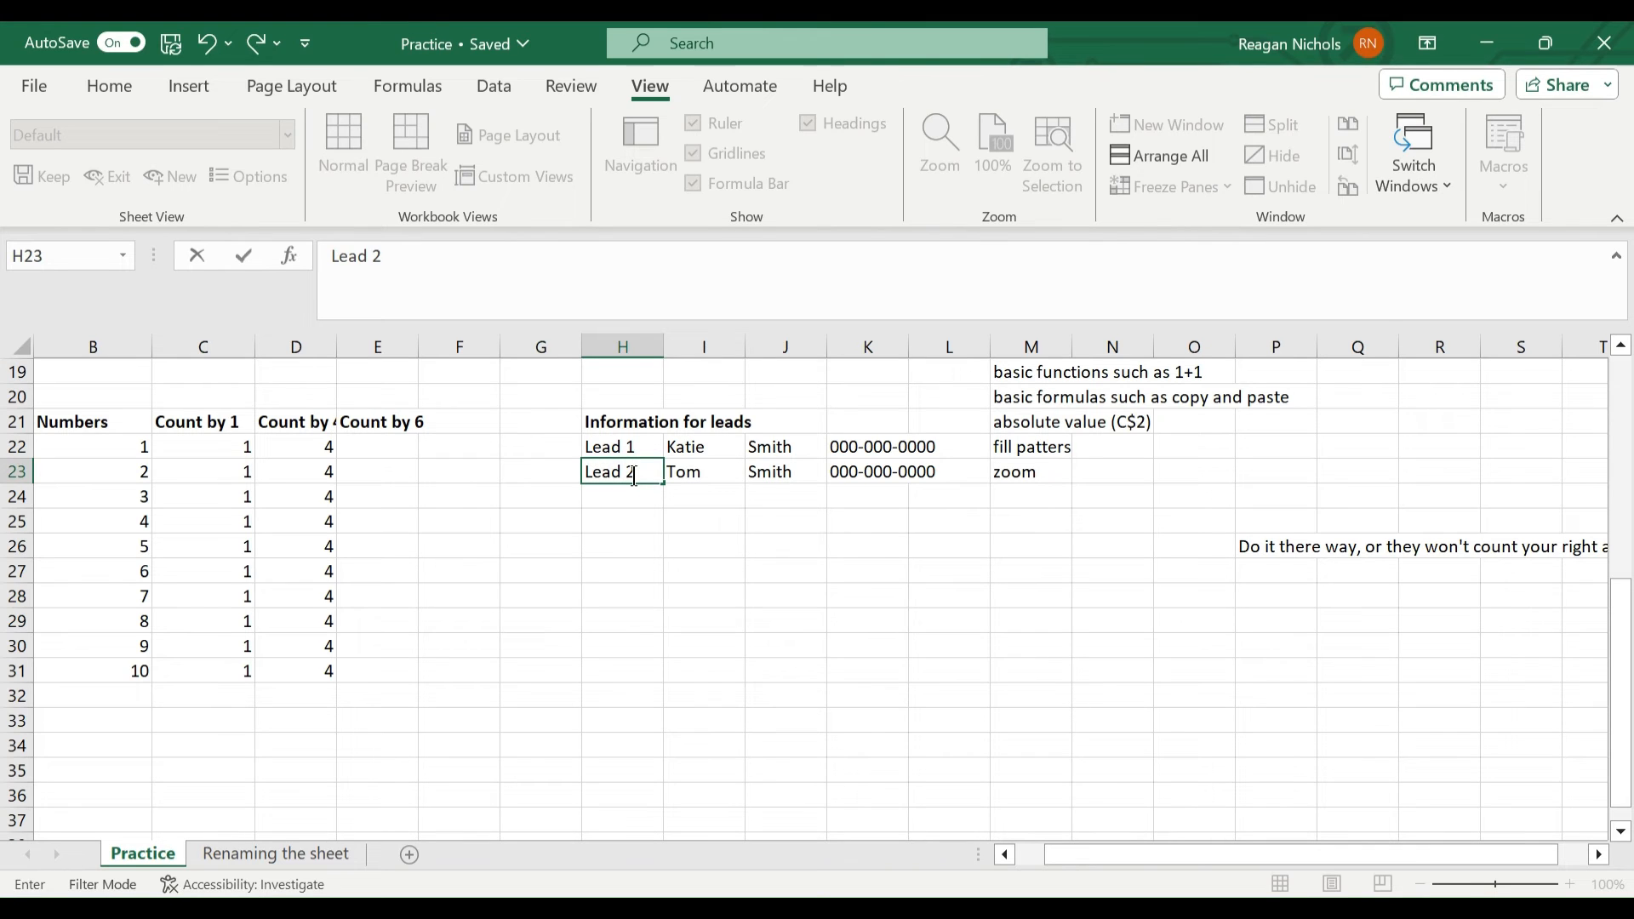
{"action": "left_click", "coordinate": [557, 430]}
{"action": "left_click", "coordinate": [606, 448]}
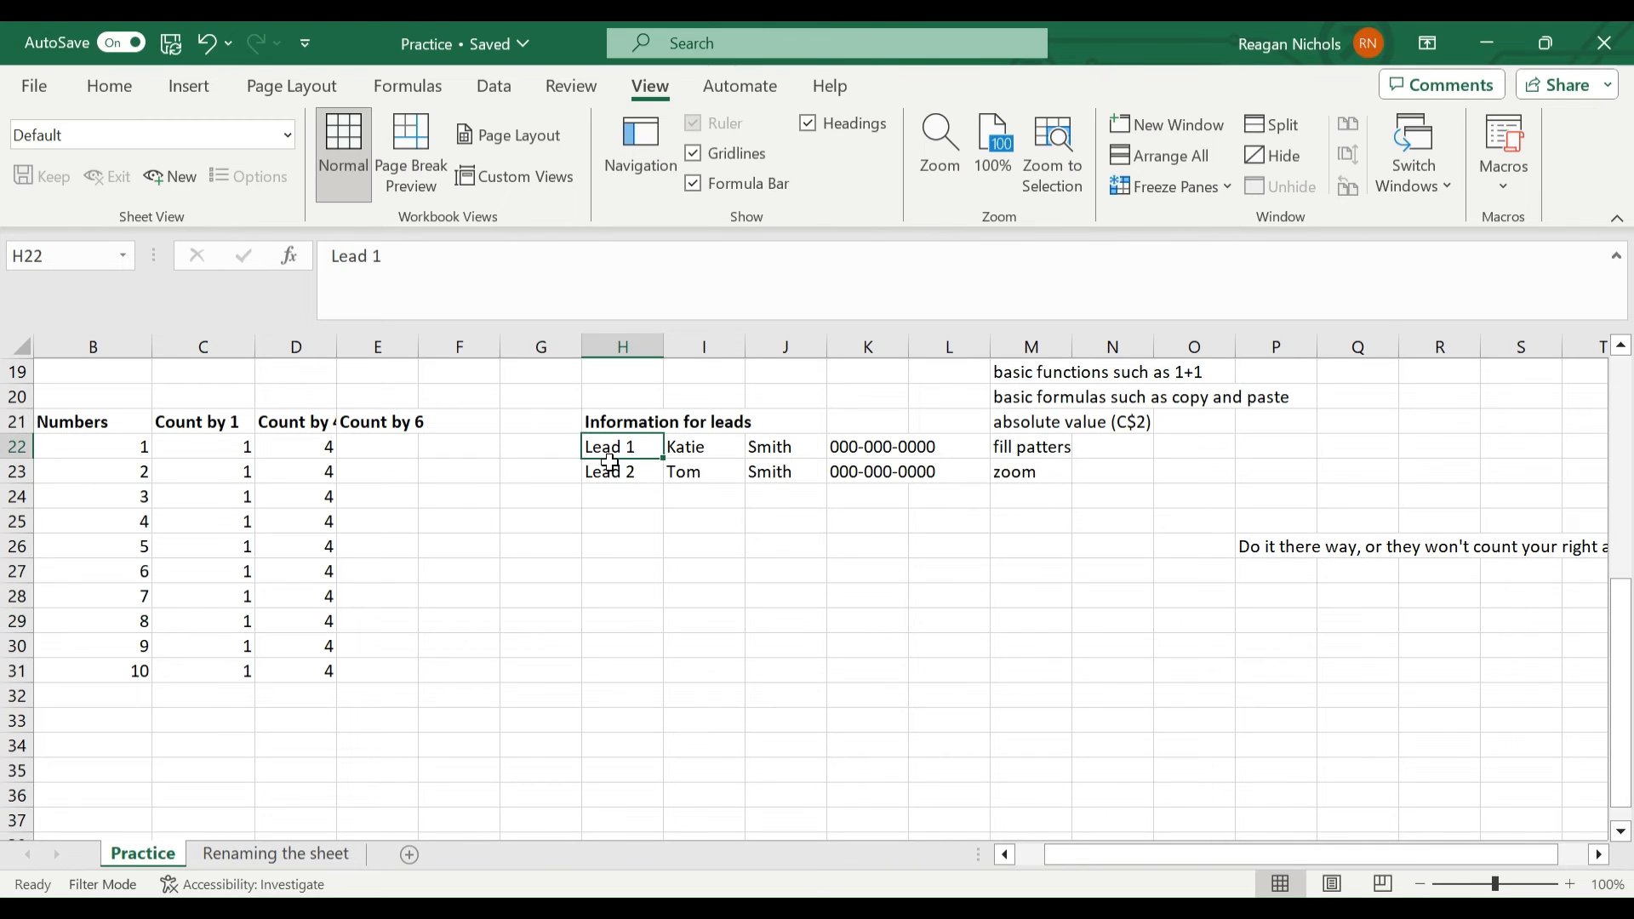
{"action": "left_click_drag", "start_coordinate": [609, 451], "coordinate": [622, 468]}
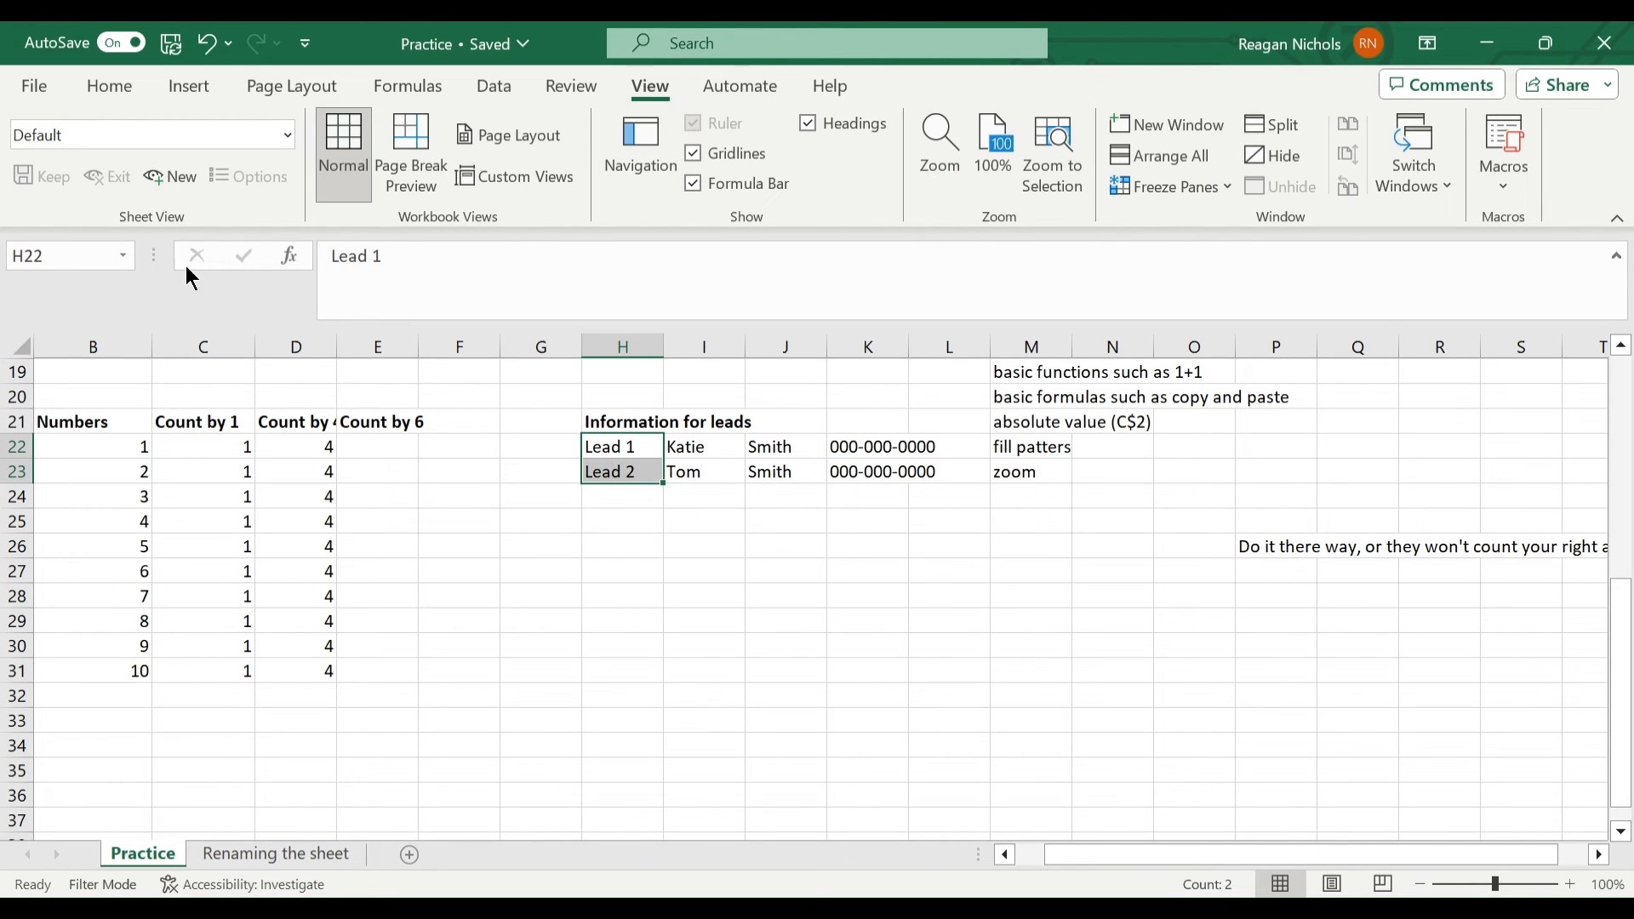
{"action": "left_click", "coordinate": [297, 258]}
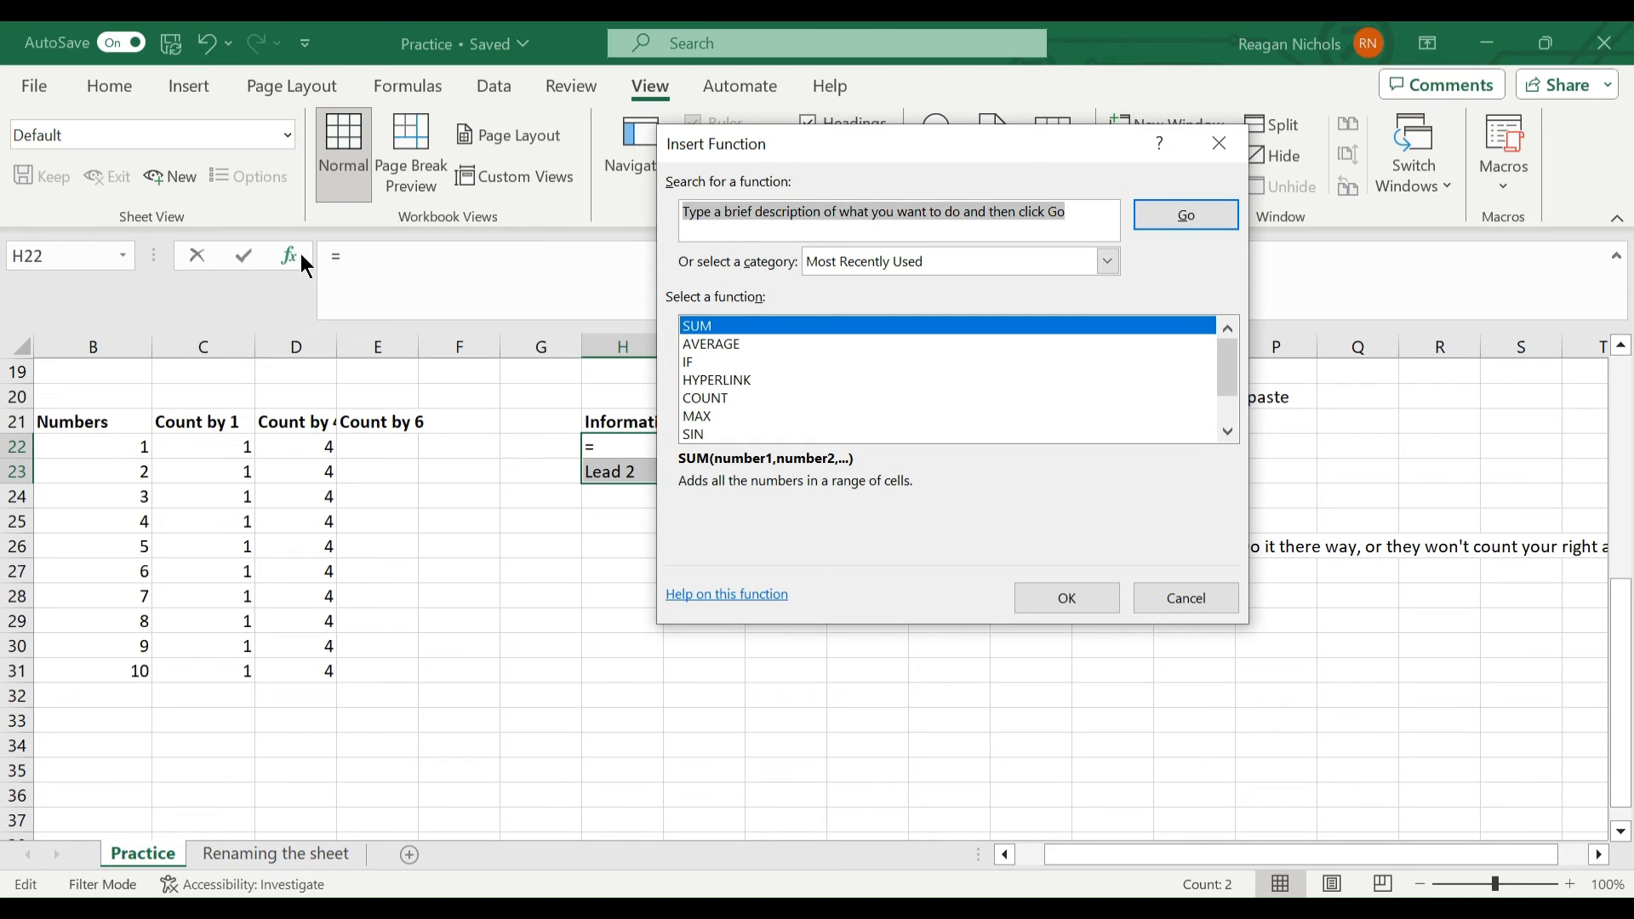
{"action": "key", "text": "Escape"}
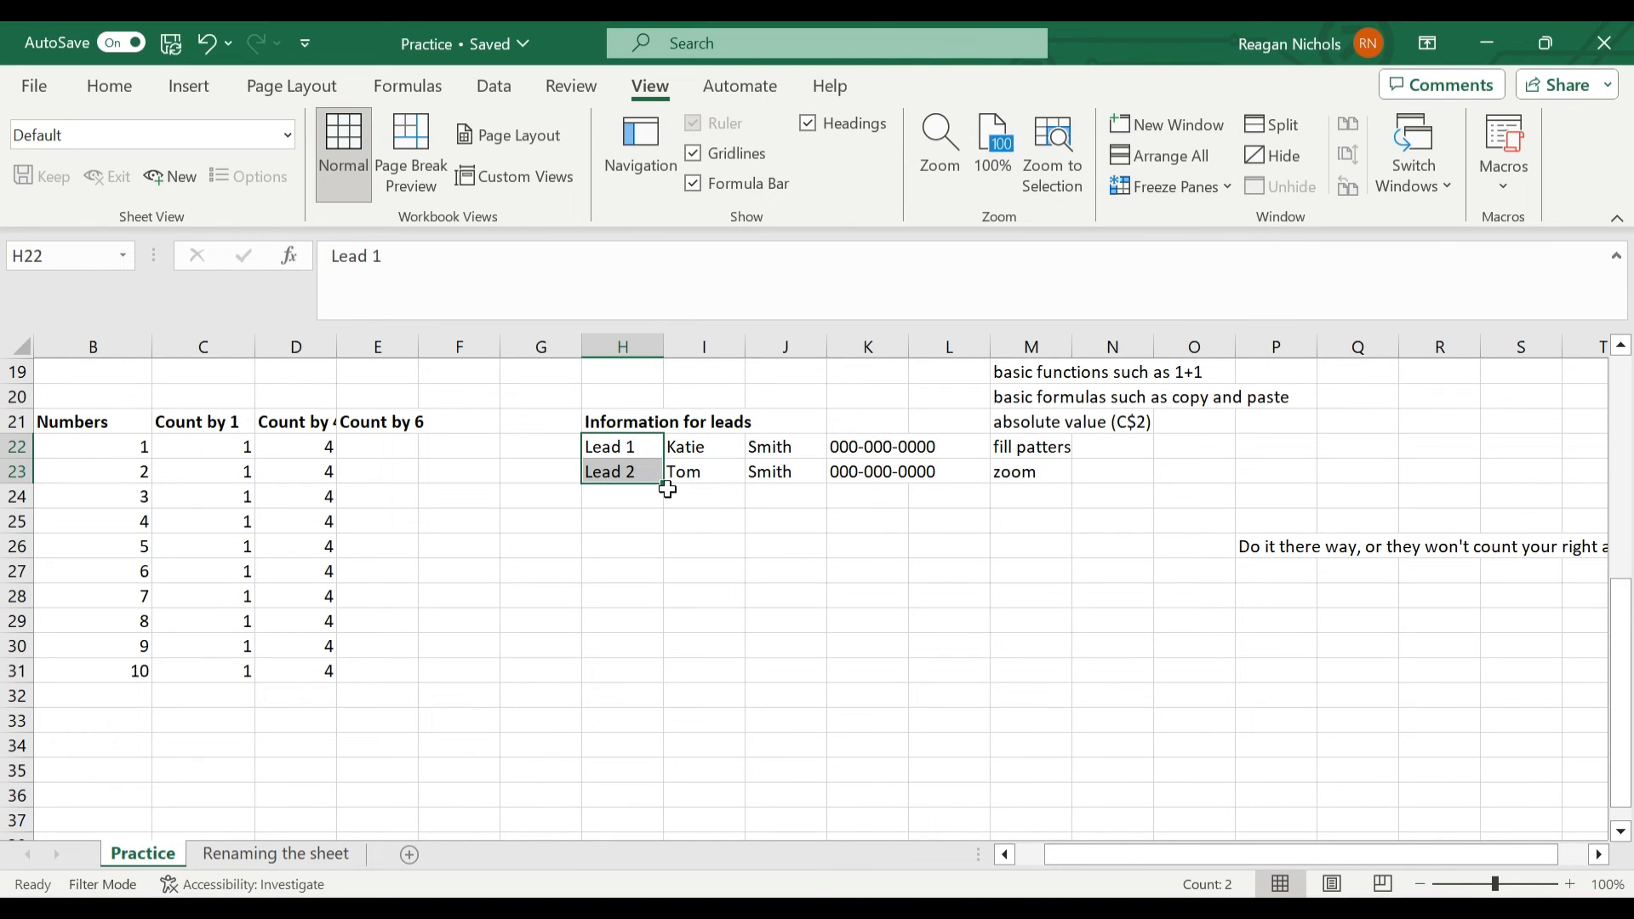
{"action": "left_click_drag", "start_coordinate": [664, 483], "coordinate": [673, 504]}
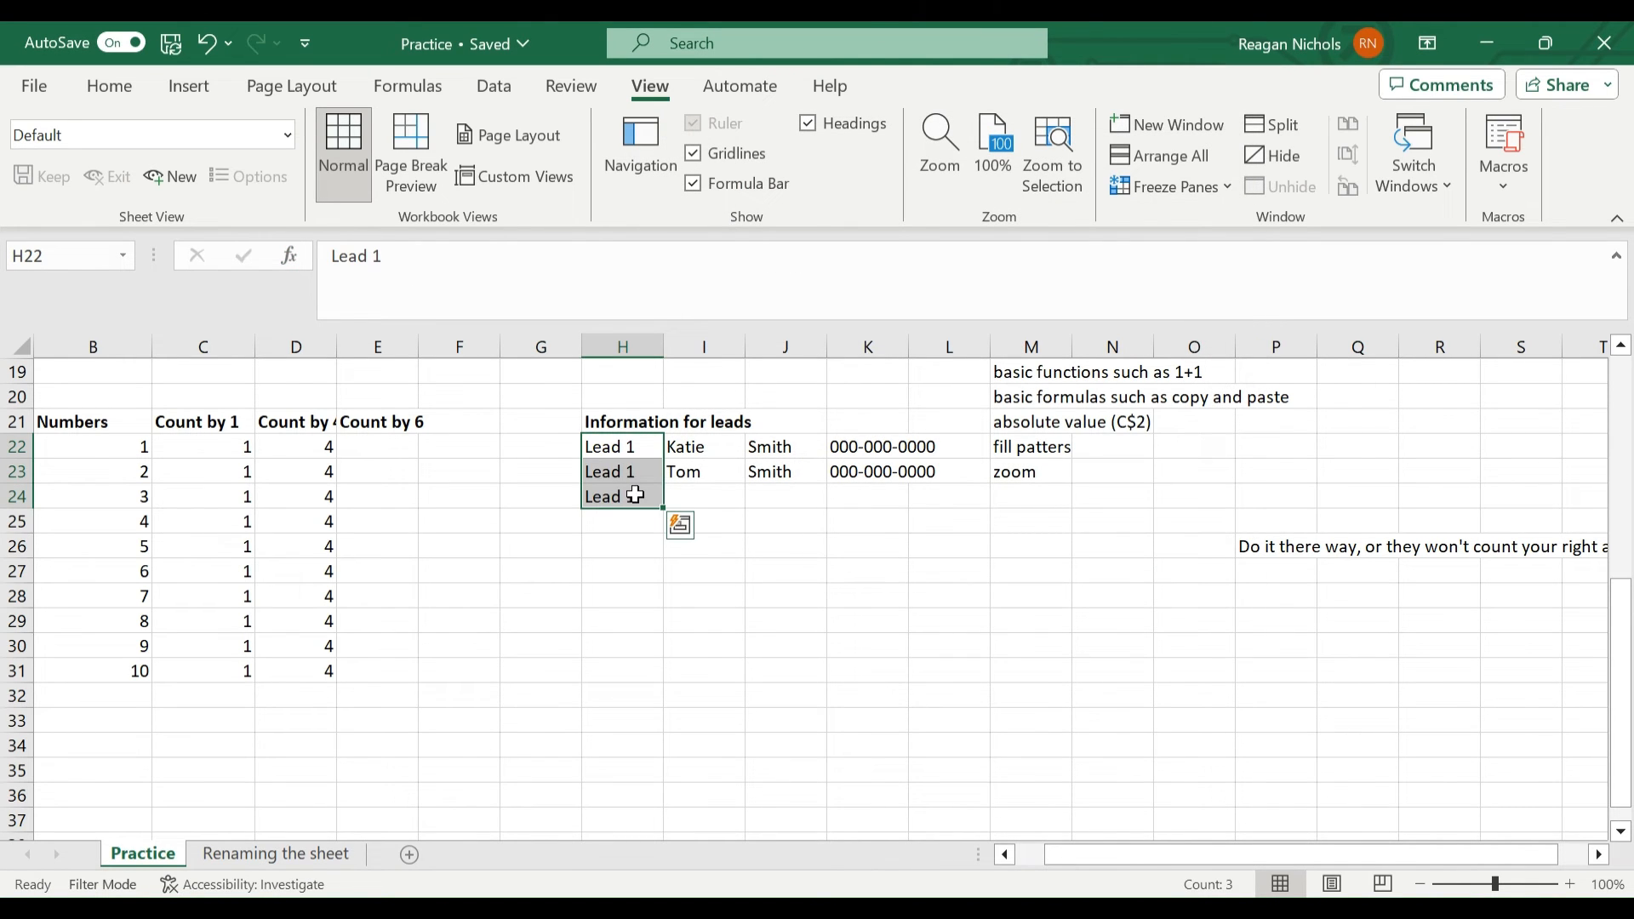
- Enter 1 in G22 beside the leads and fill it down to G24
{"action": "left_click", "coordinate": [546, 448]}
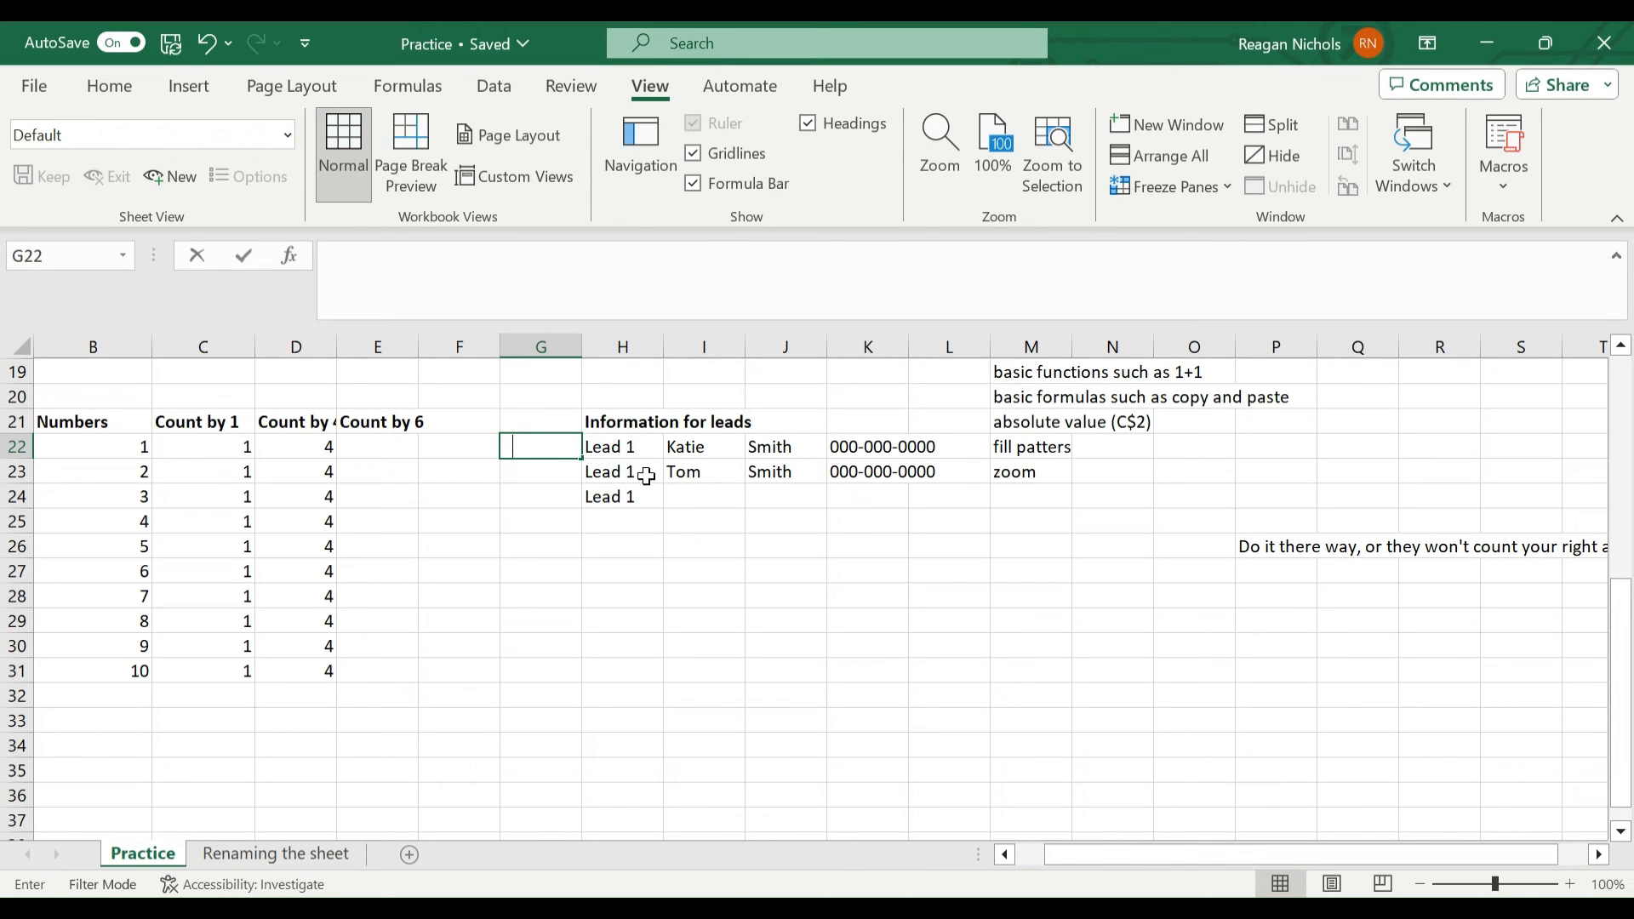
{"action": "type", "text": "1"}
{"action": "left_click_drag", "start_coordinate": [584, 459], "coordinate": [585, 504]}
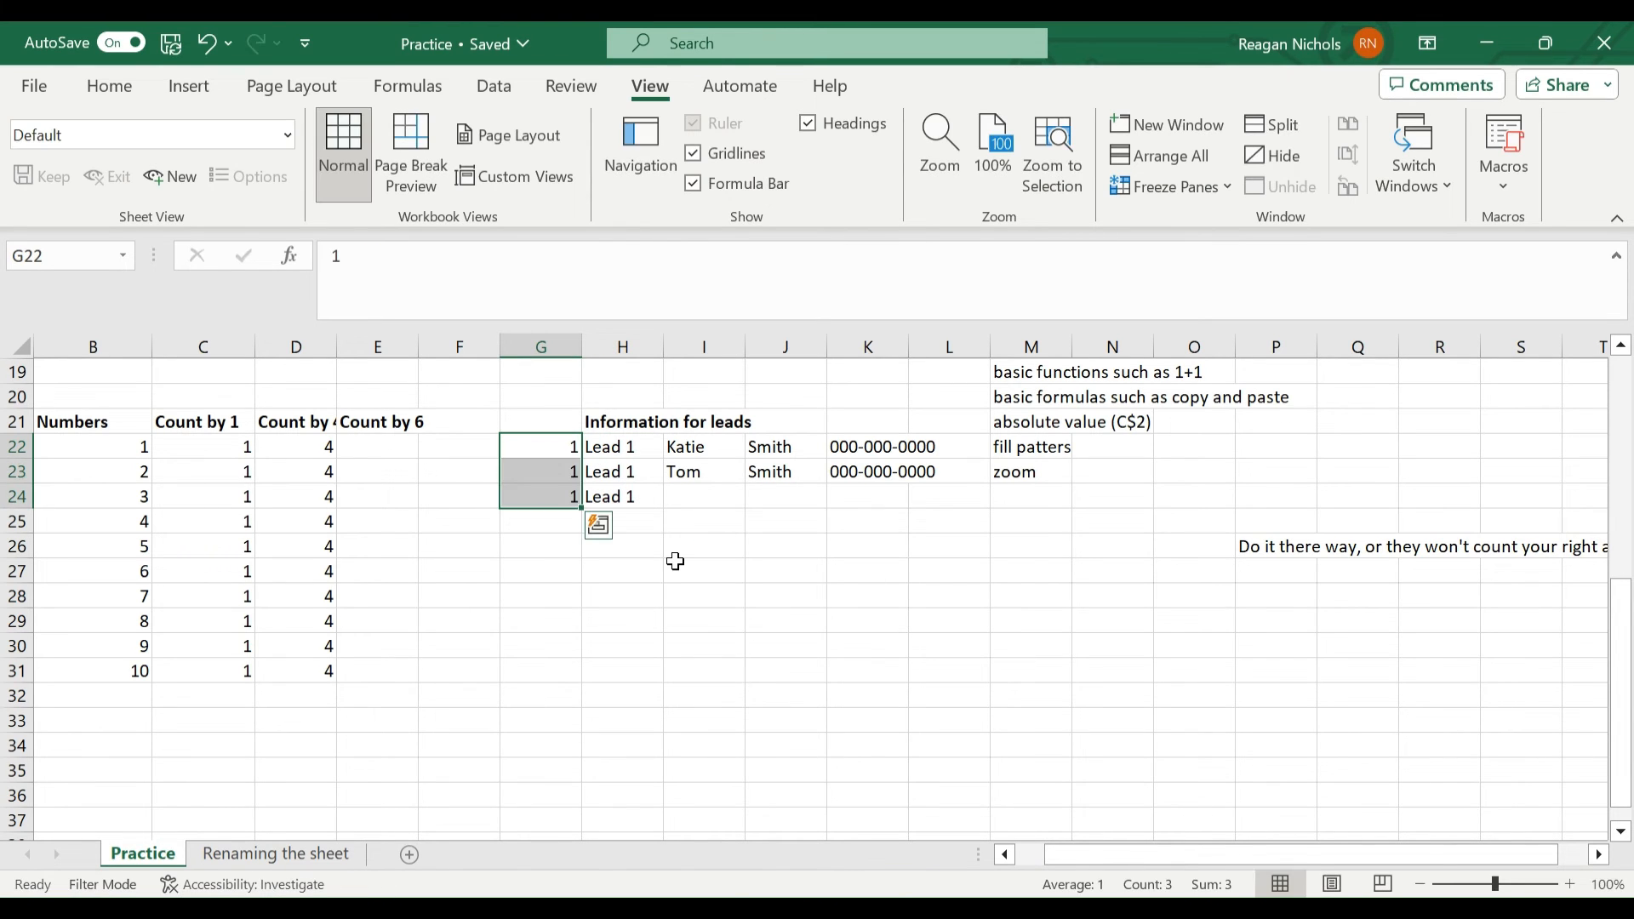
{"action": "left_click", "coordinate": [640, 446]}
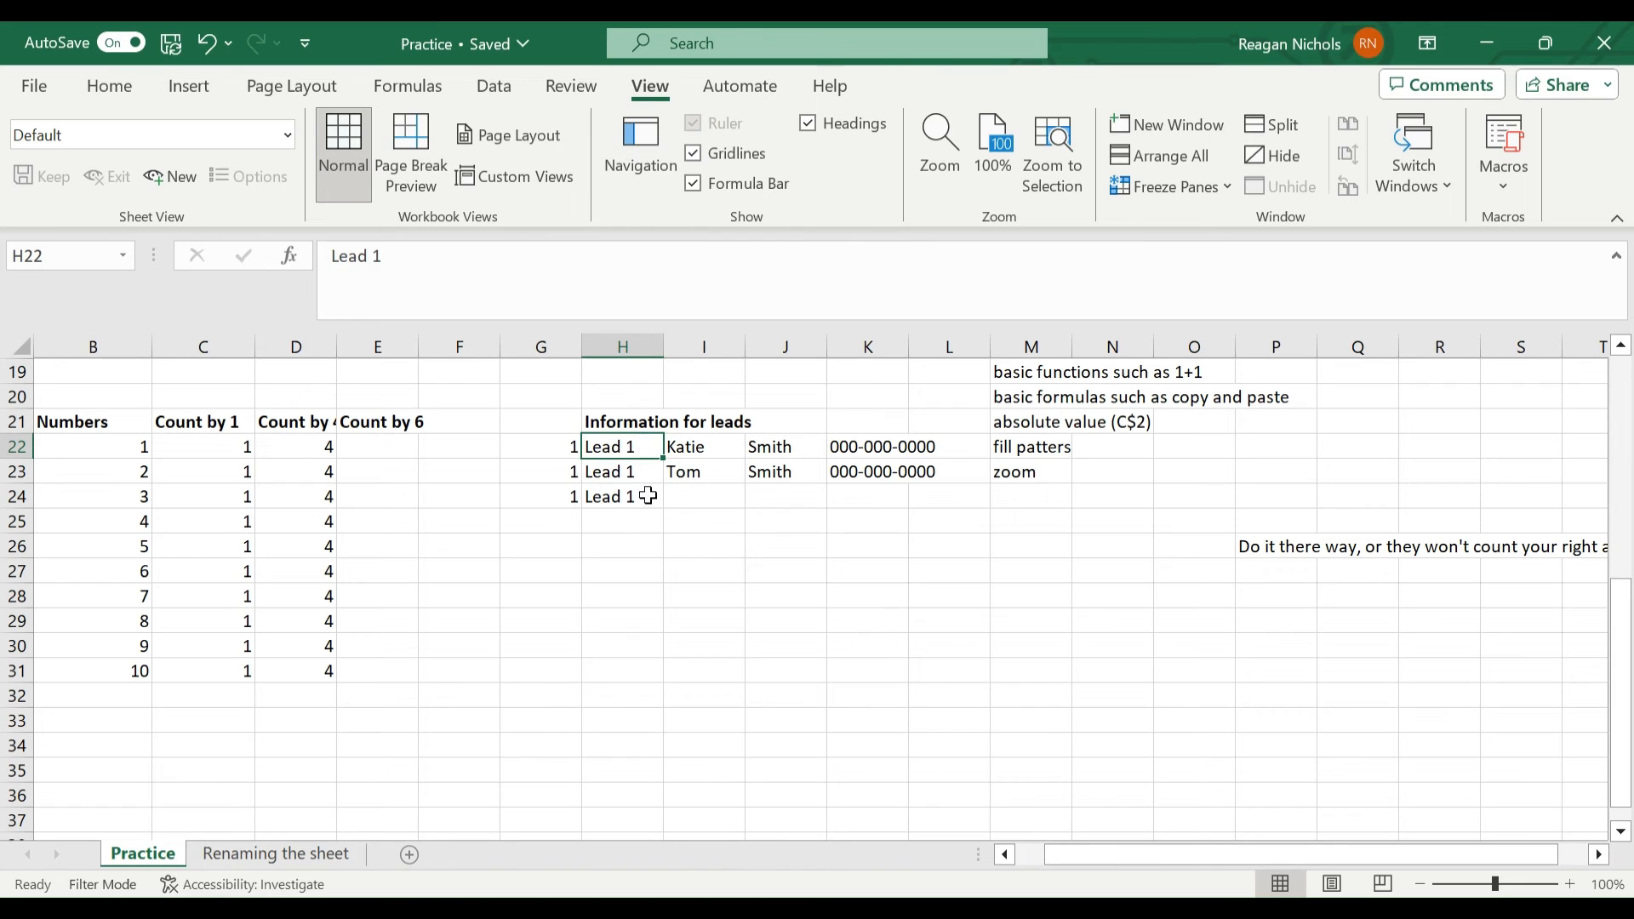
{"action": "key", "text": "Down"}
{"action": "key", "text": "Down"}
{"action": "key", "text": "Down"}
{"action": "key", "text": "Down"}
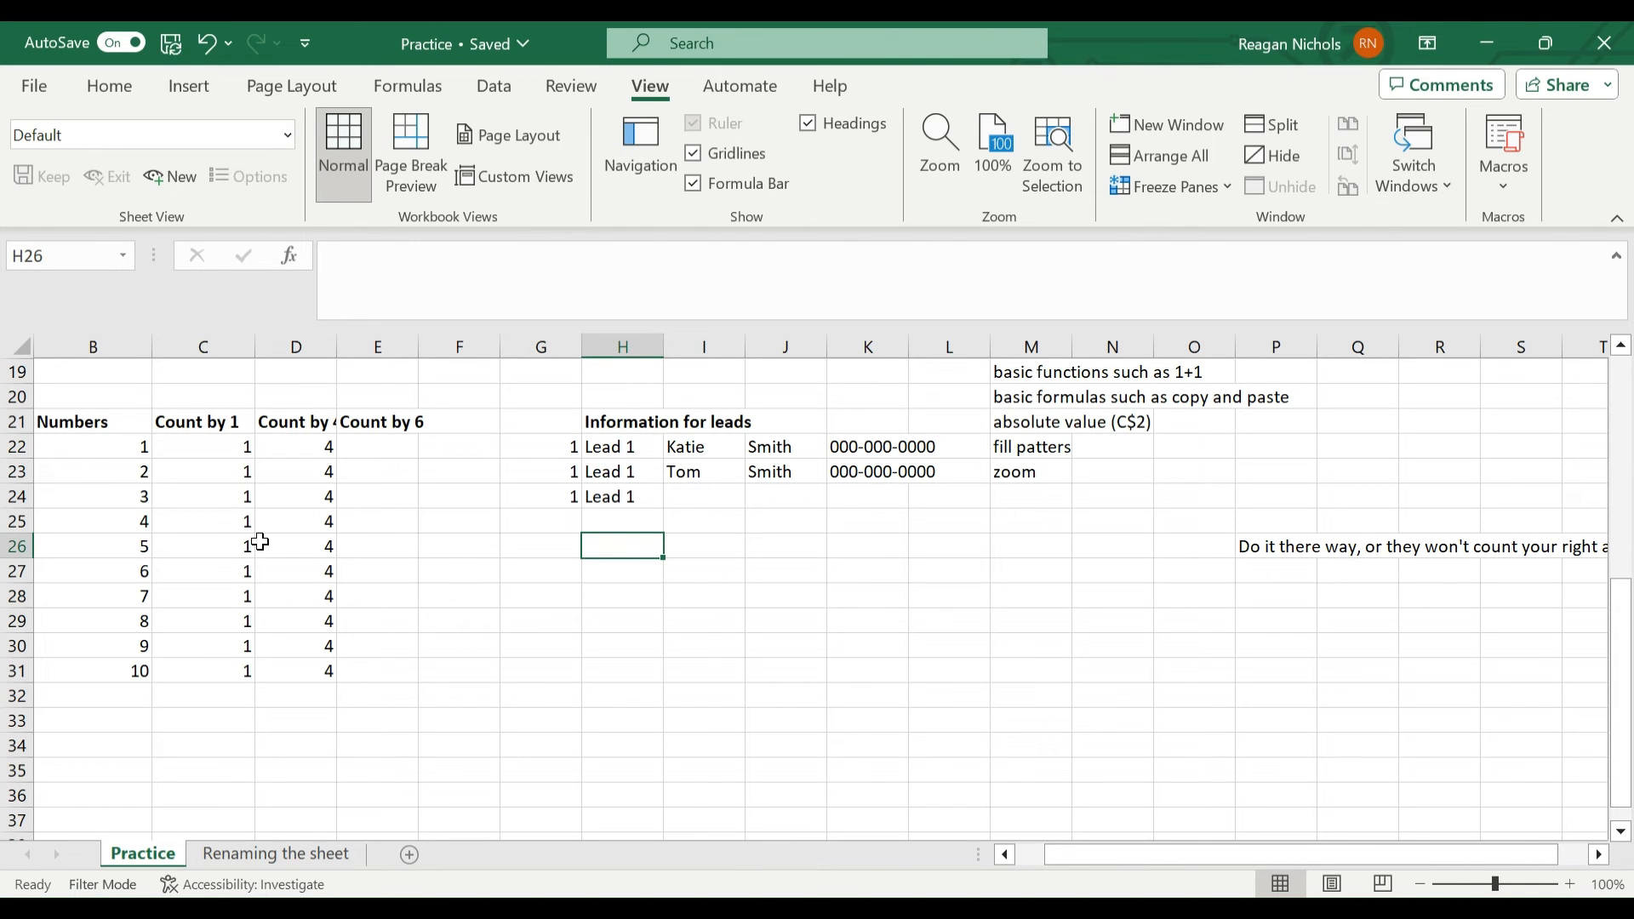
- Enter 1 in G28 and 2 in G29, and try to extend the series down to G30
{"action": "left_click", "coordinate": [542, 603]}
{"action": "type", "text": "1"}
{"action": "left_click", "coordinate": [537, 624]}
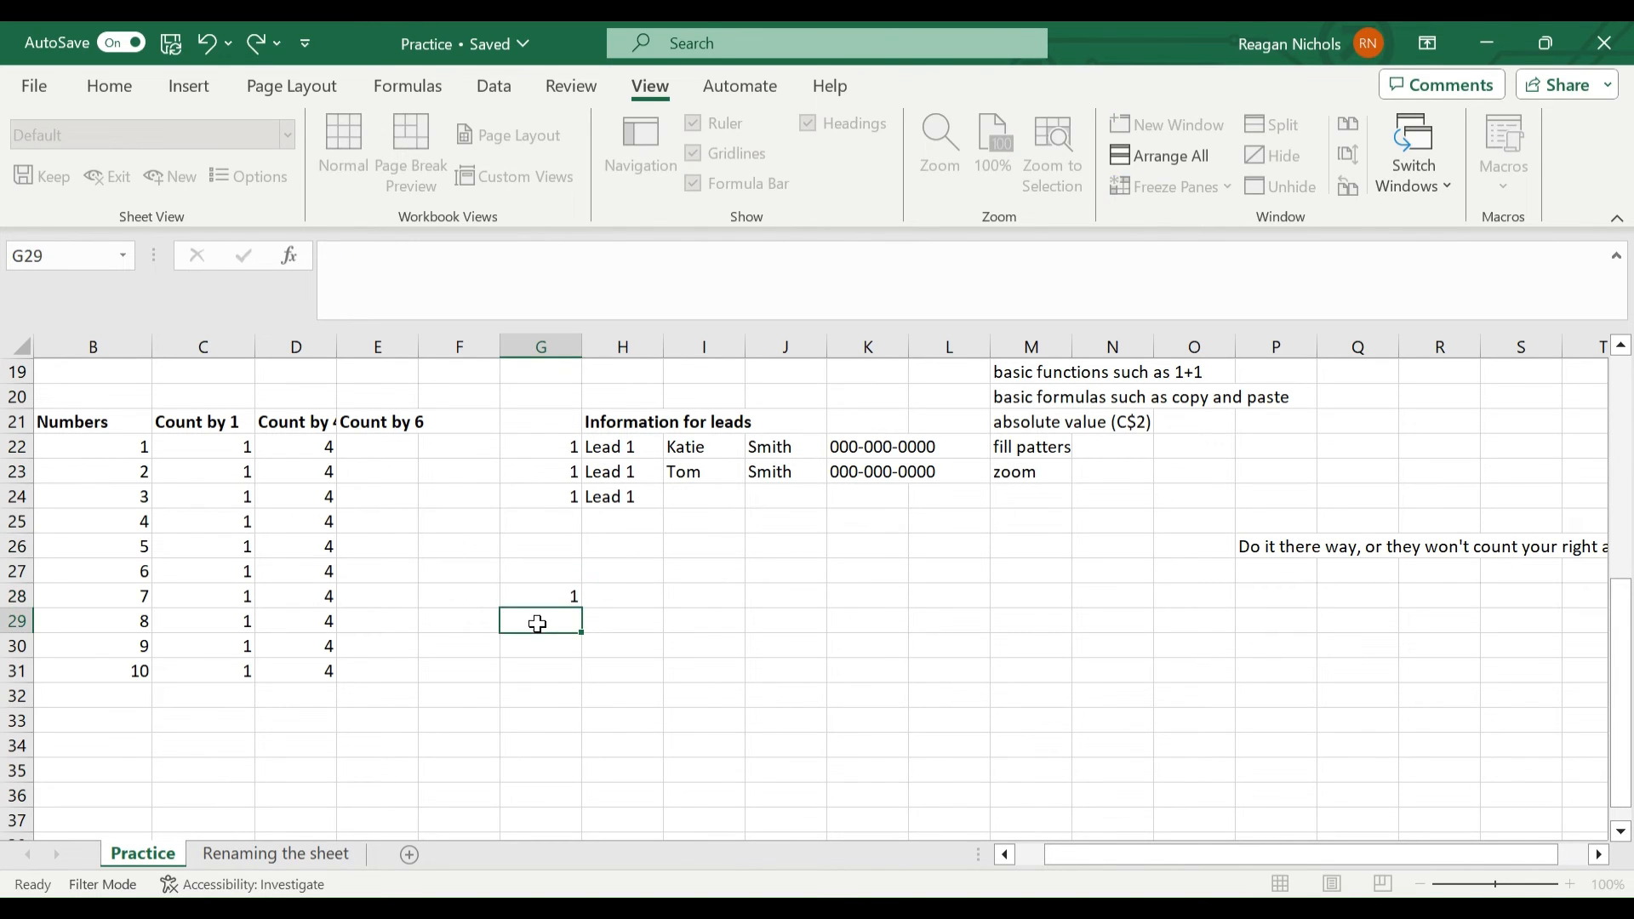
{"action": "type", "text": "2"}
{"action": "left_click", "coordinate": [683, 599]}
{"action": "left_click_drag", "start_coordinate": [534, 598], "coordinate": [631, 654]}
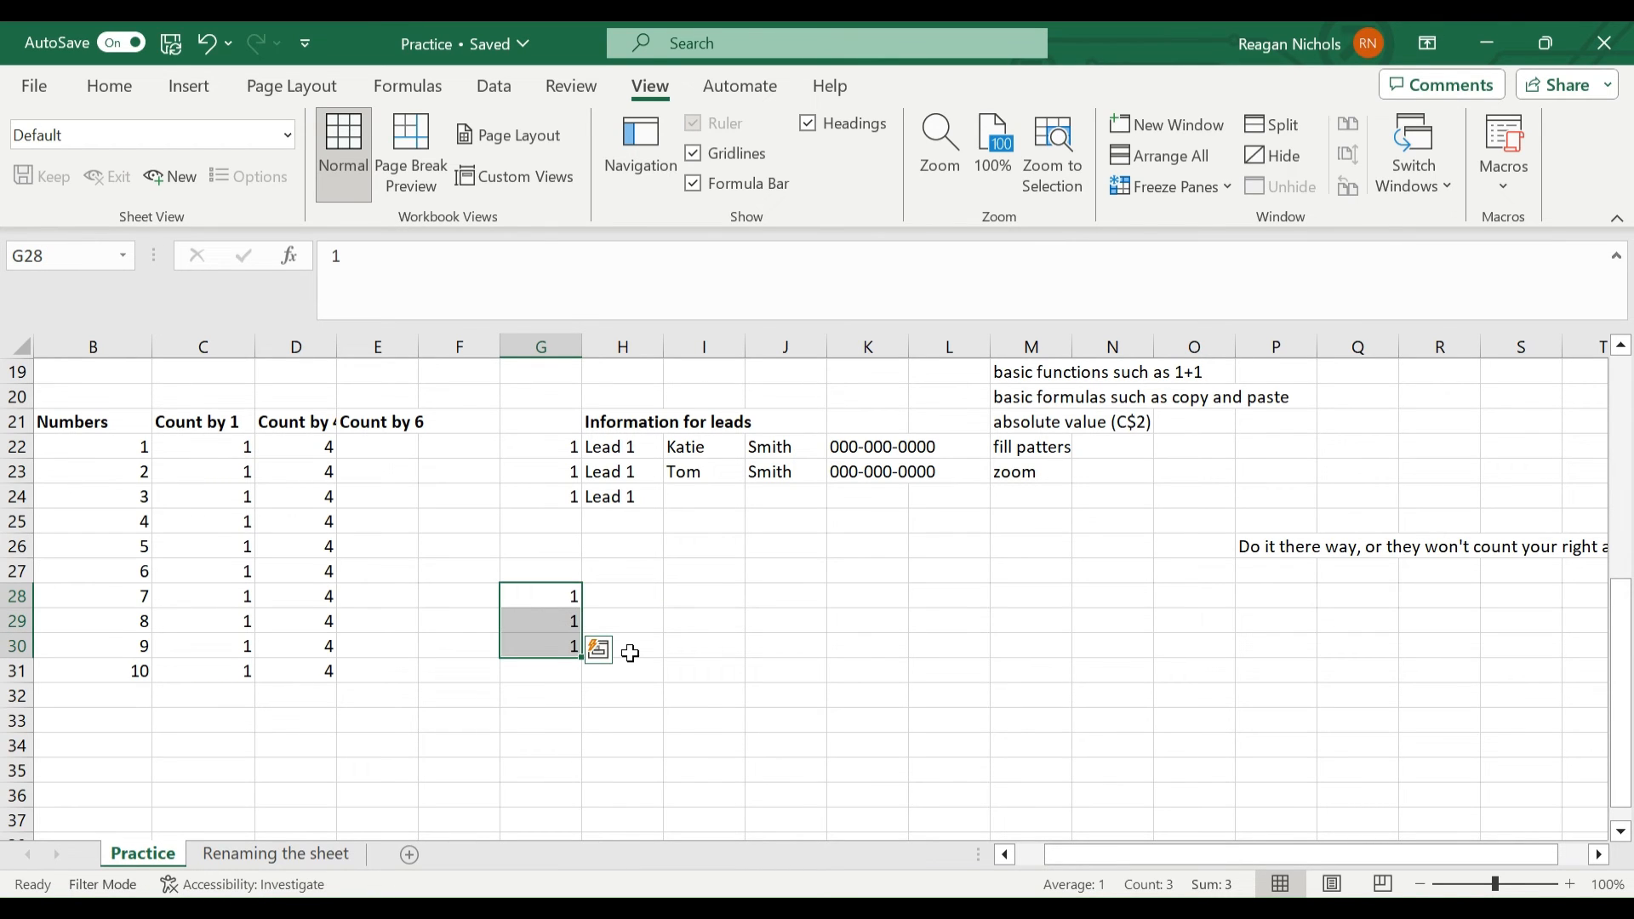
{"action": "left_click", "coordinate": [629, 651]}
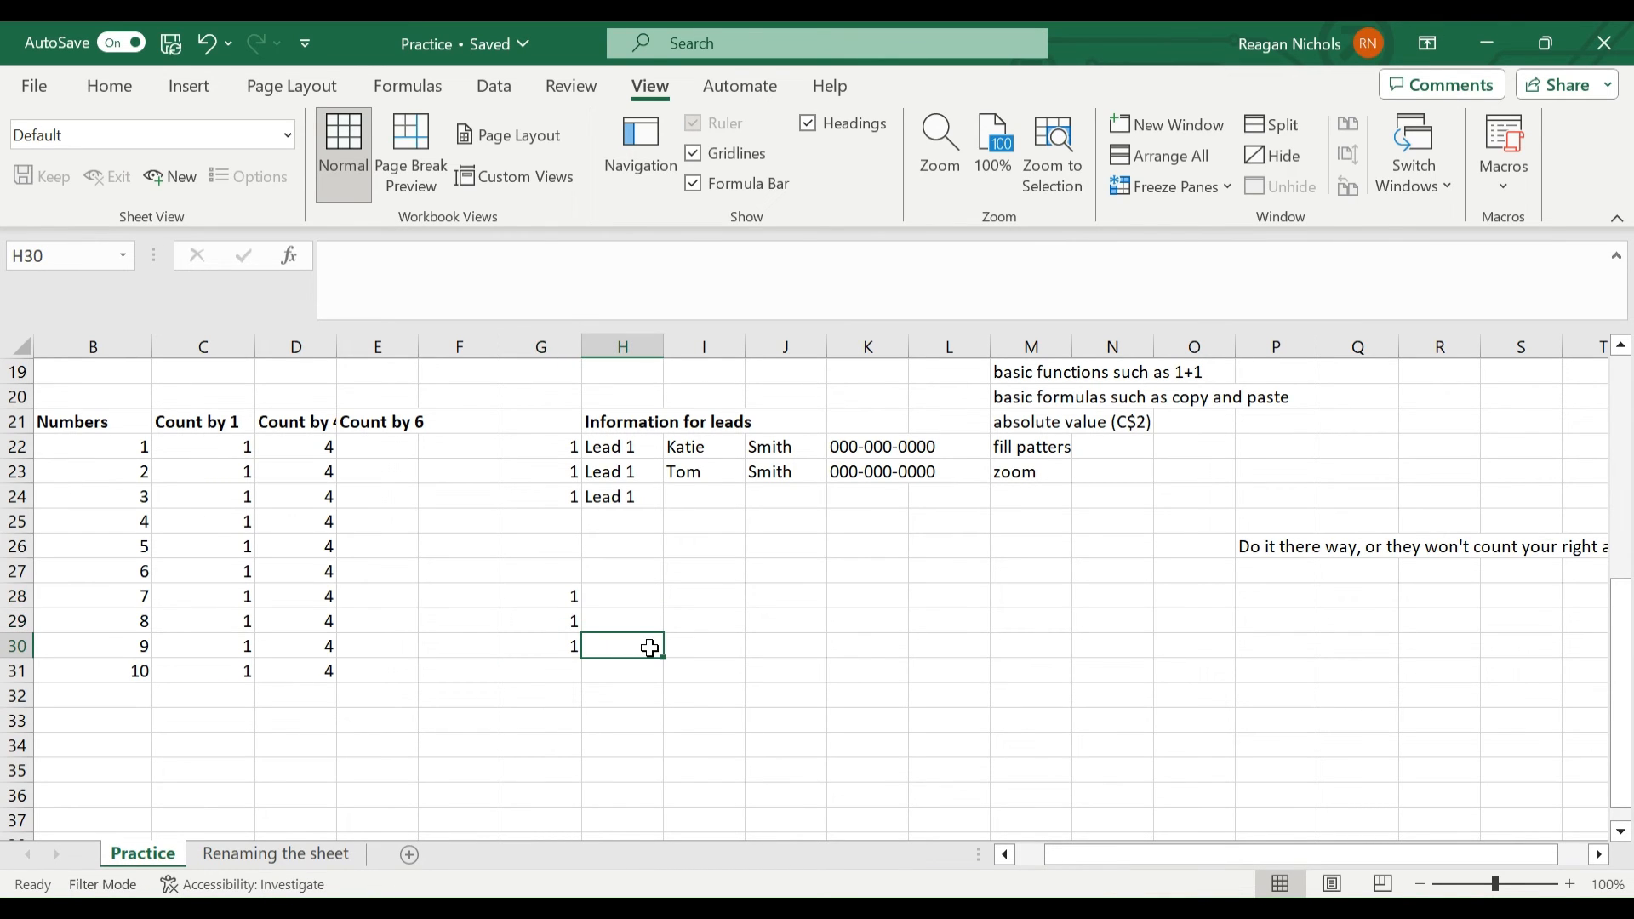
- Enter the numbers 1, 2, 3 and 4 in cells H26 through H29
{"action": "scroll", "coordinate": [647, 621], "scroll_direction": "up", "scroll_amount": 1}
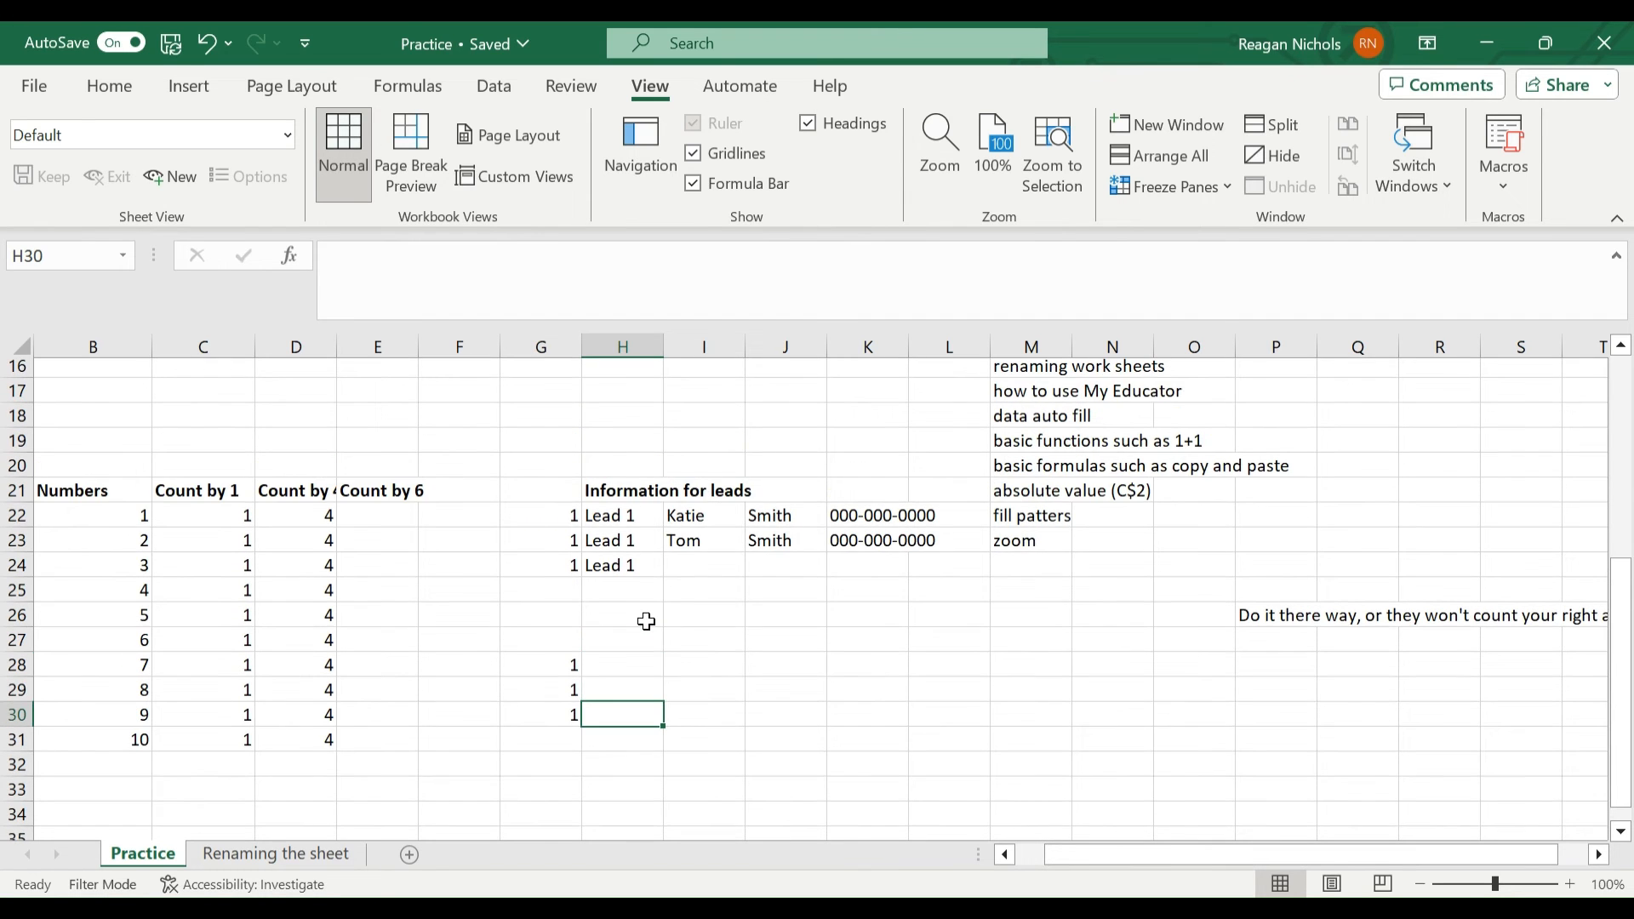
{"action": "scroll", "coordinate": [647, 621], "scroll_direction": "down", "scroll_amount": 3}
{"action": "scroll", "coordinate": [650, 620], "scroll_direction": "up", "scroll_amount": 3}
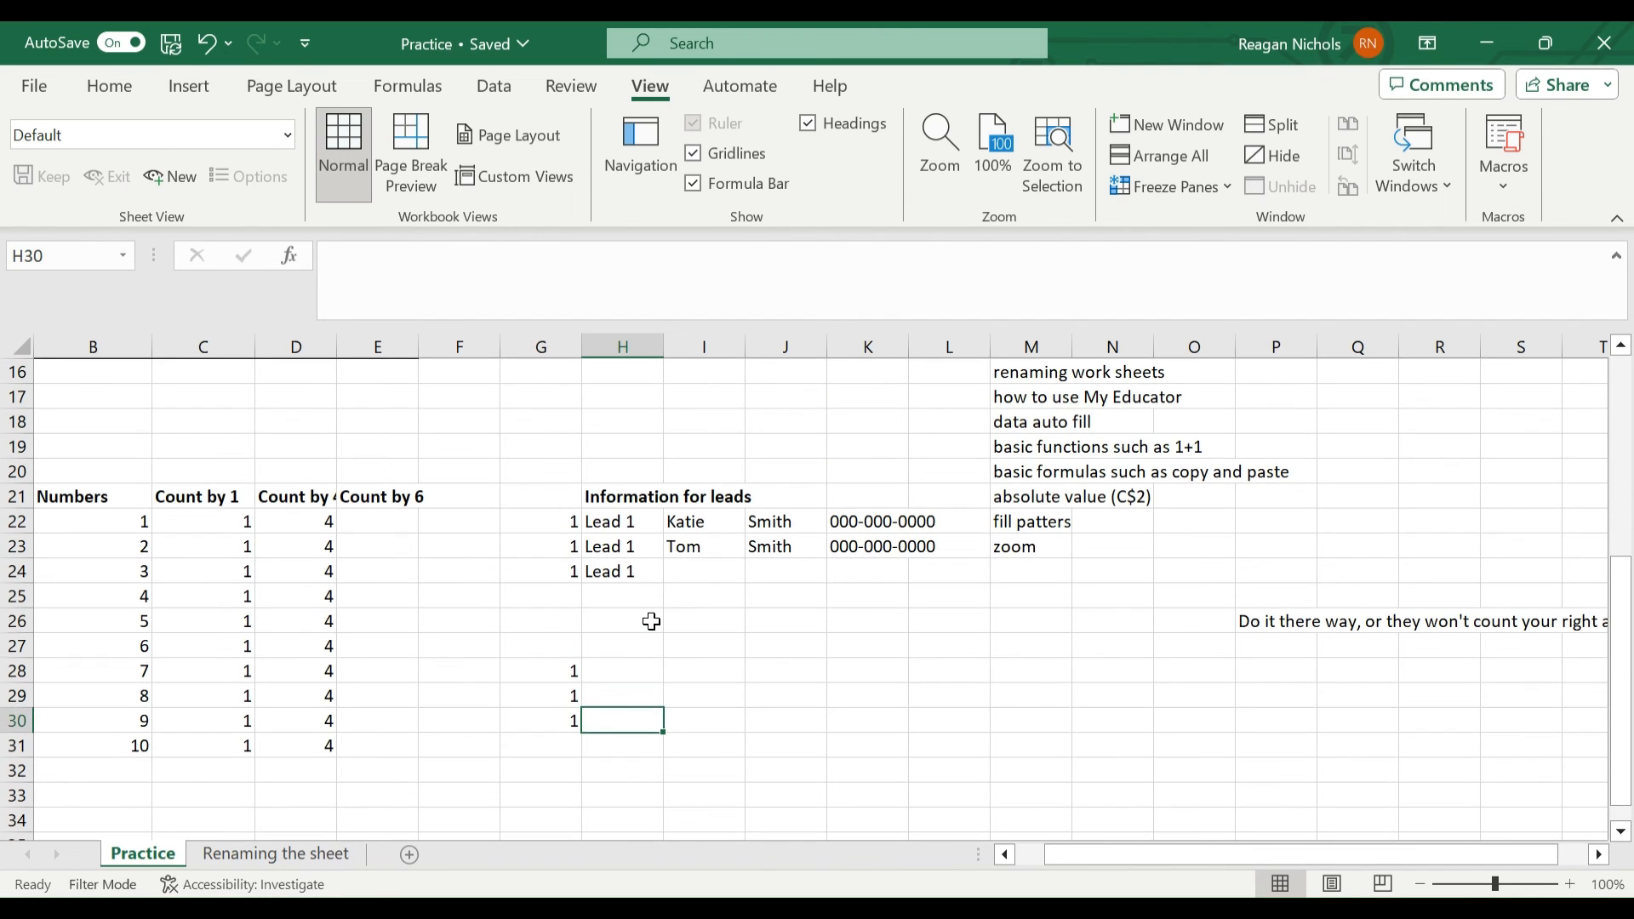
{"action": "left_click", "coordinate": [651, 621]}
{"action": "right_click", "coordinate": [649, 620]}
{"action": "key", "text": "Escape"}
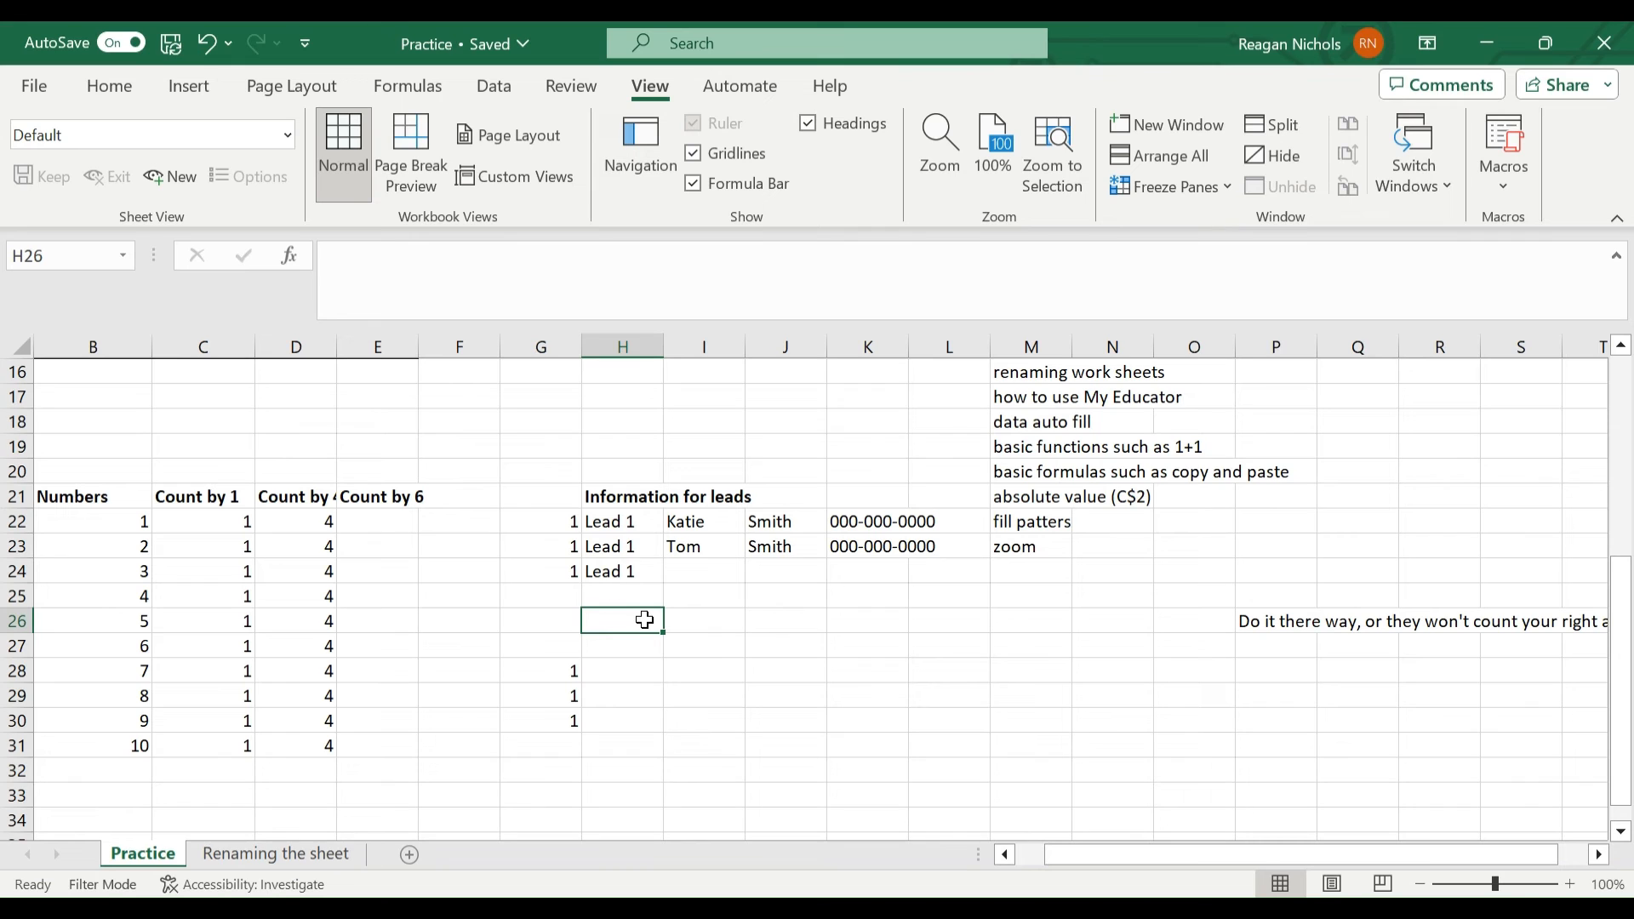
{"action": "type", "text": "1"}
{"action": "key", "text": "Return"}
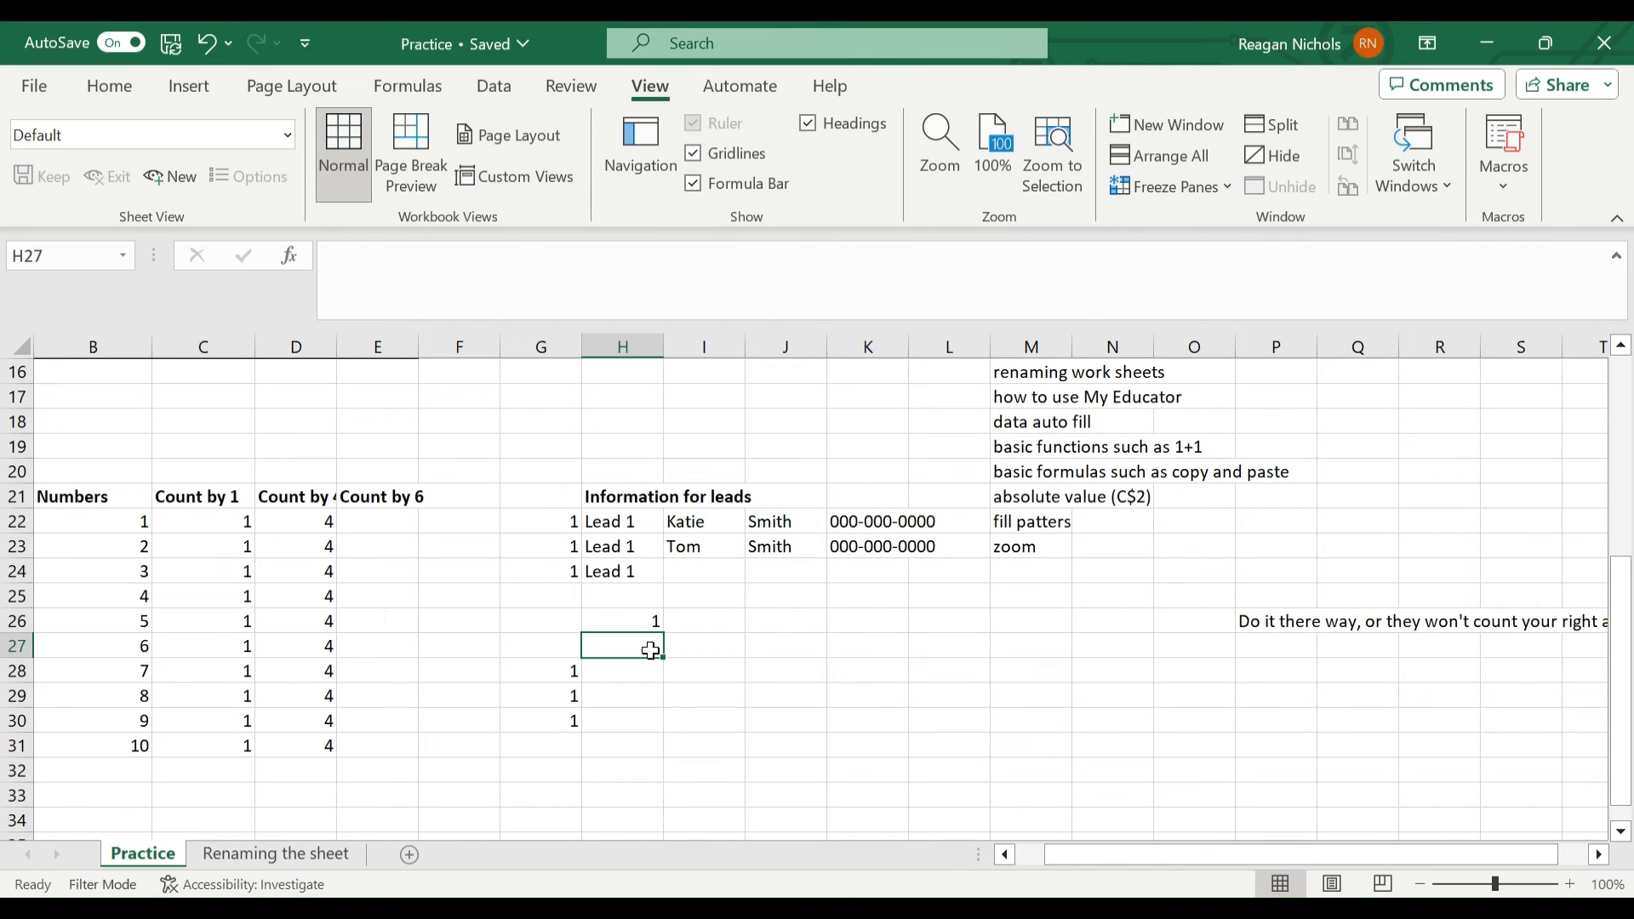
{"action": "type", "text": "2"}
{"action": "left_click", "coordinate": [622, 618]}
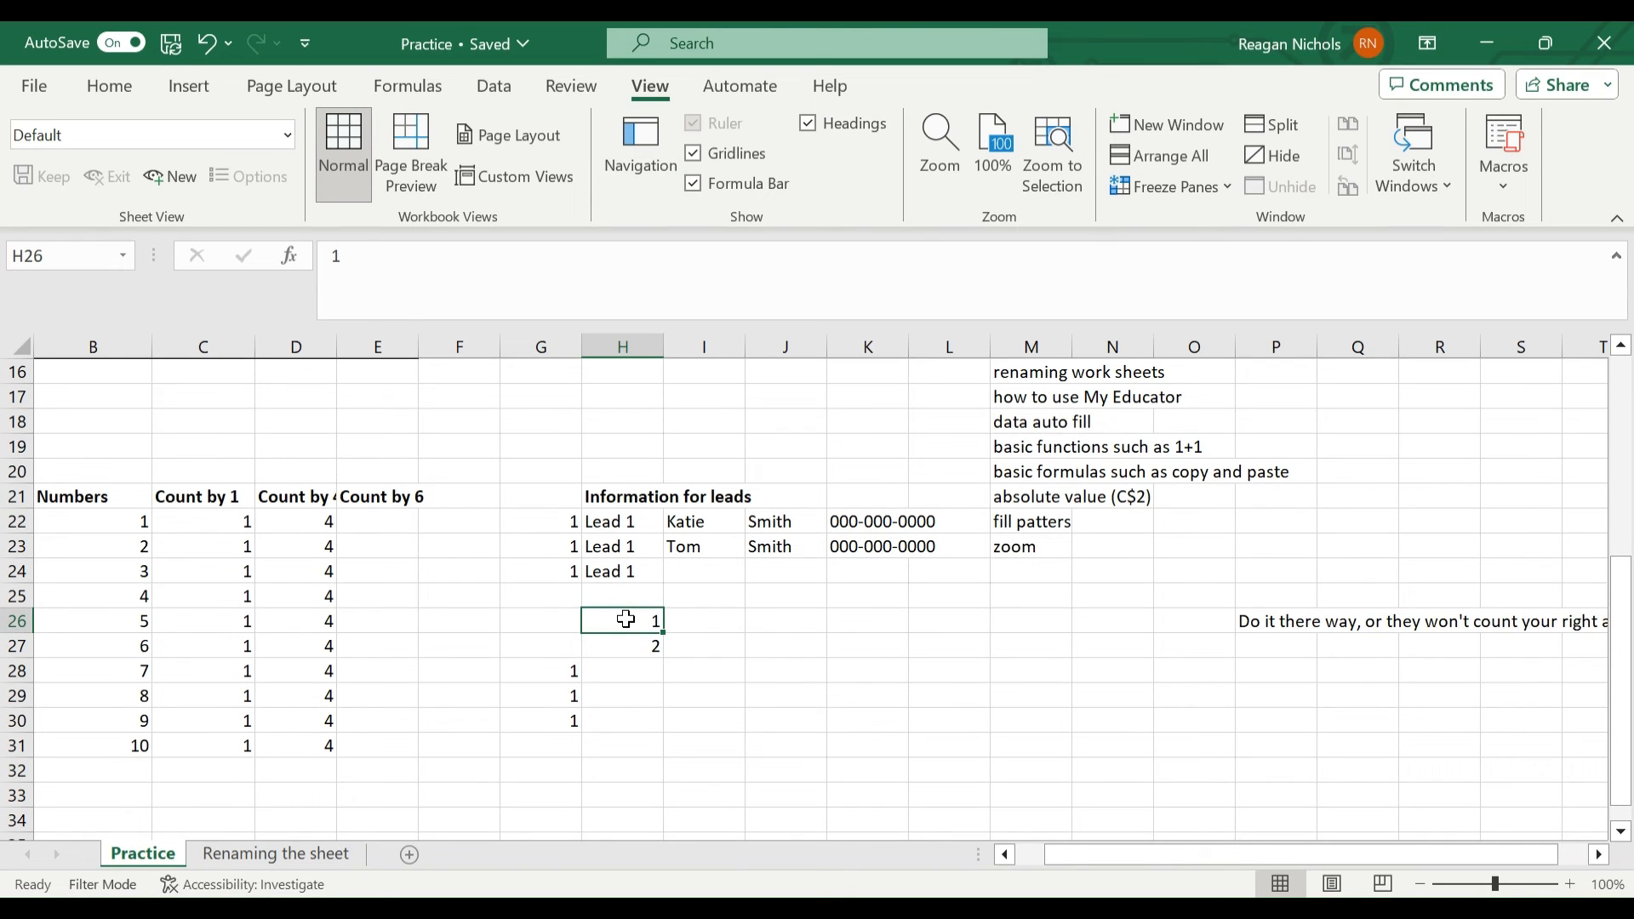
{"action": "left_click", "coordinate": [578, 600]}
{"action": "left_click", "coordinate": [627, 669]}
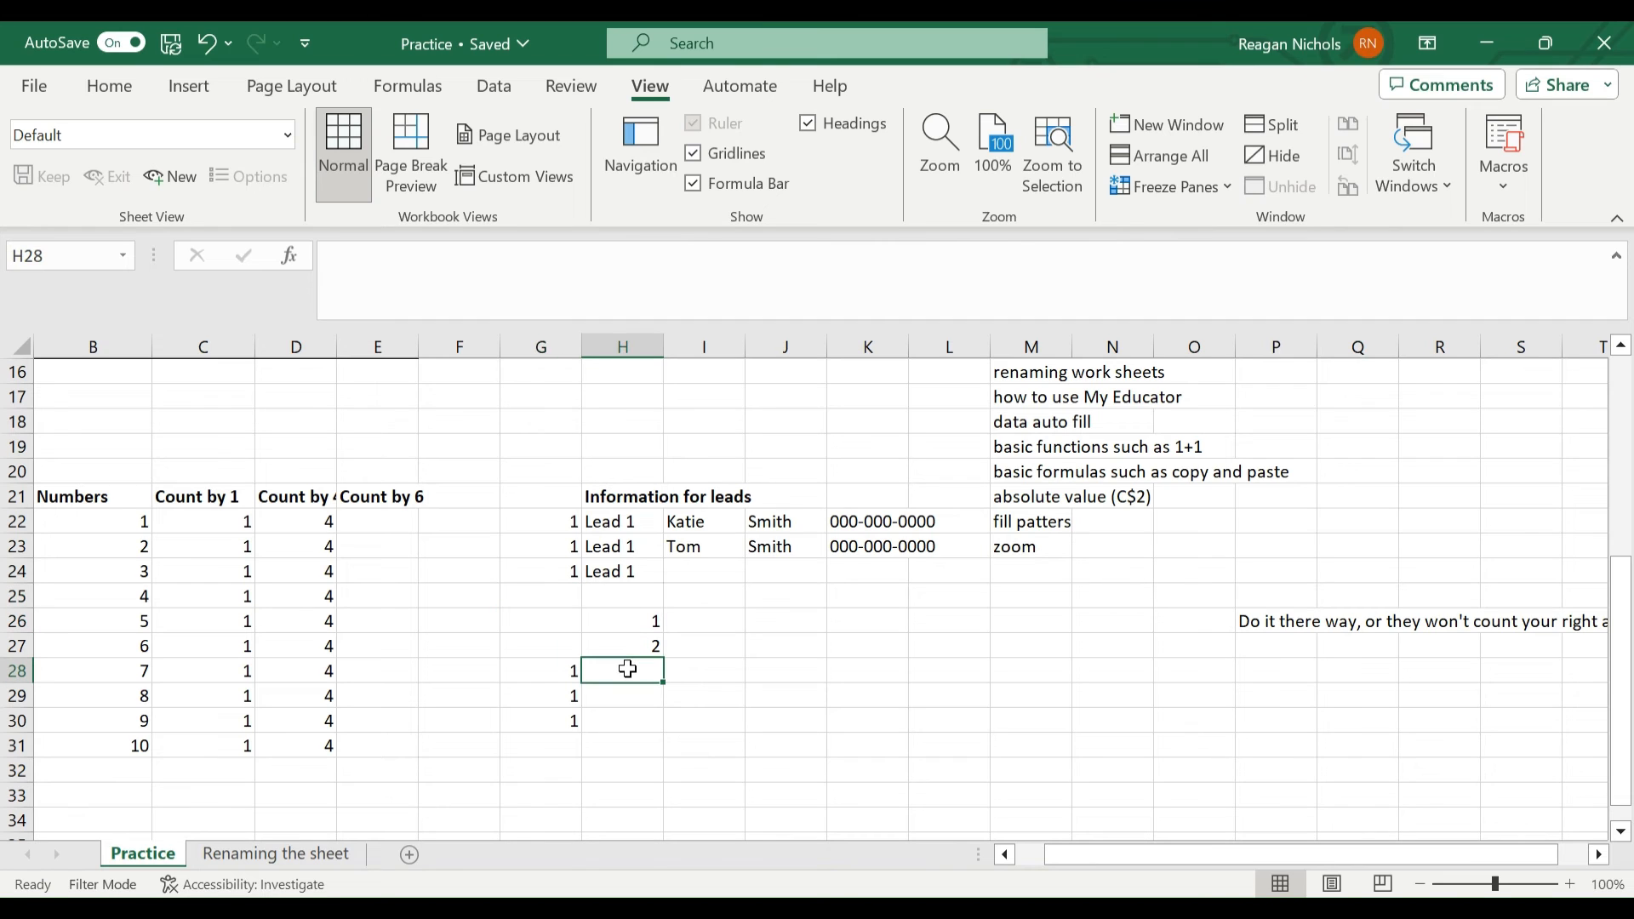
{"action": "type", "text": "3"}
{"action": "key", "text": "Return"}
{"action": "type", "text": "4"}
- Try to extend the number series in H26:H29 down to H30 with AutoFill
{"action": "left_click", "coordinate": [617, 616]}
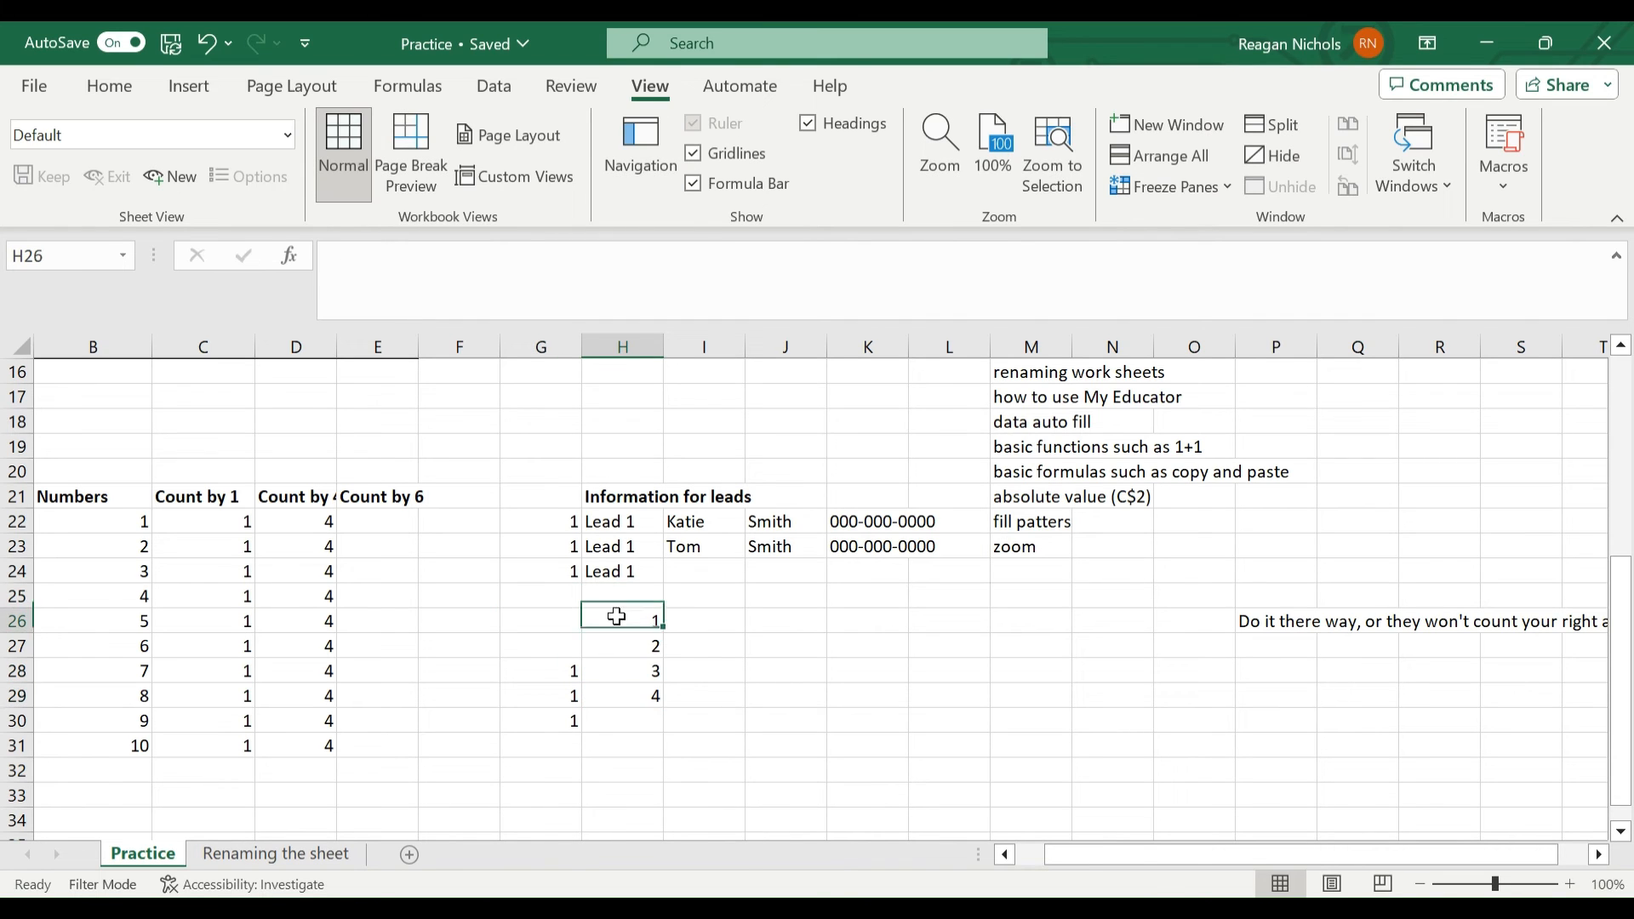
{"action": "left_click_drag", "start_coordinate": [617, 616], "coordinate": [625, 698]}
{"action": "double_click", "coordinate": [664, 711]}
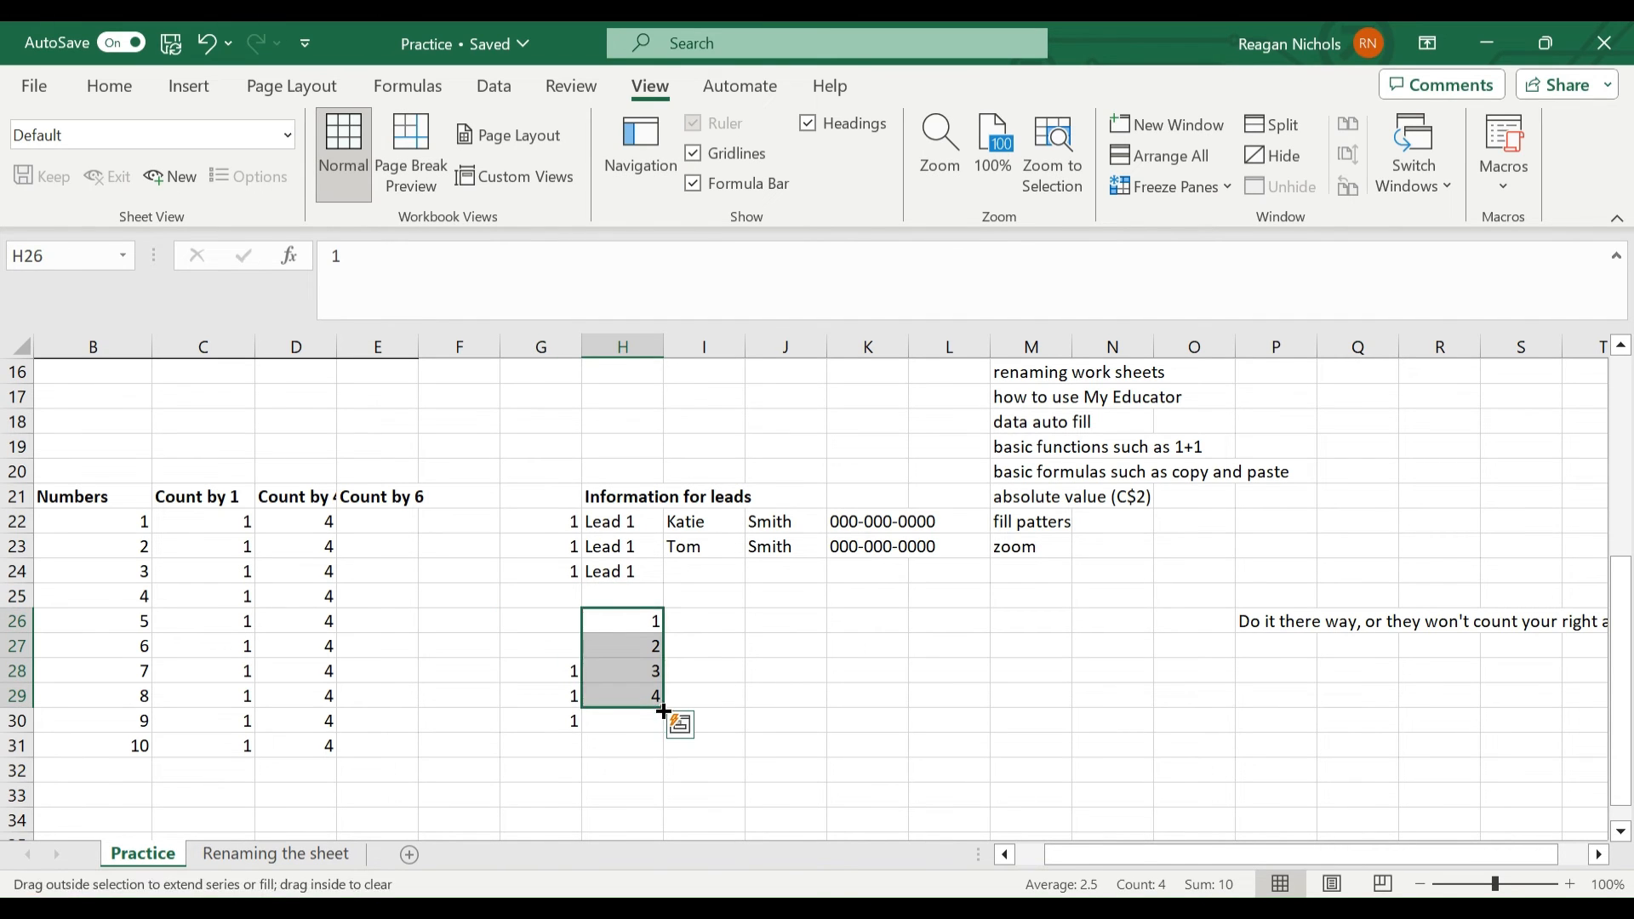
{"action": "left_click", "coordinate": [744, 739]}
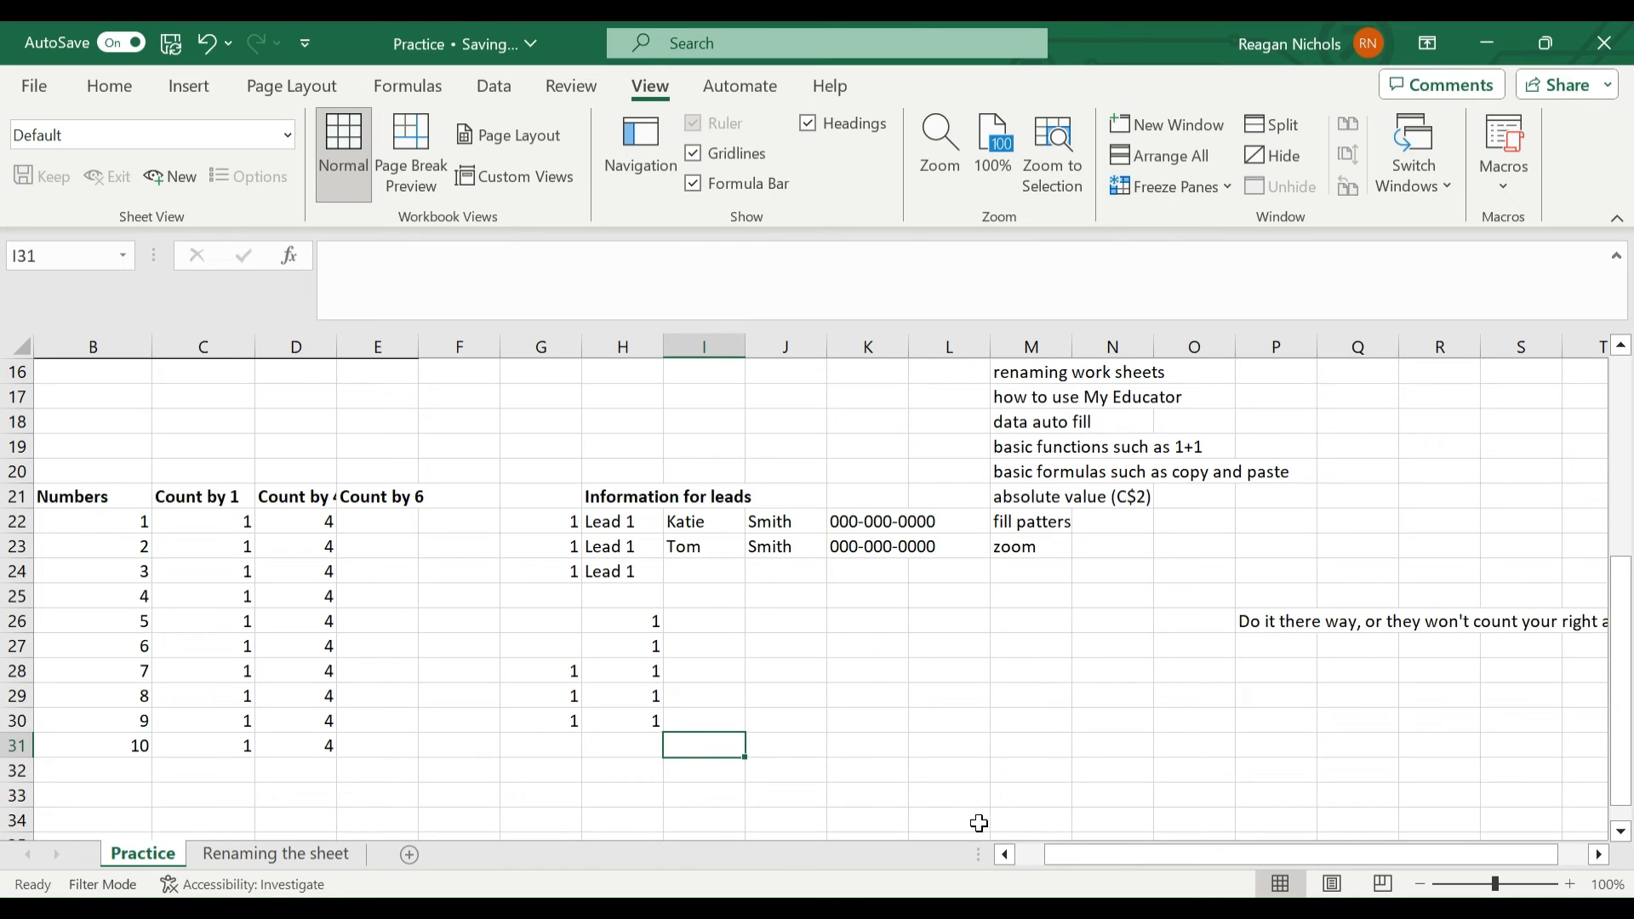
- Change the discount reference in the Shovel row's formula in E8 to $E3
{"action": "scroll", "coordinate": [1207, 878], "scroll_direction": "right", "scroll_amount": 1}
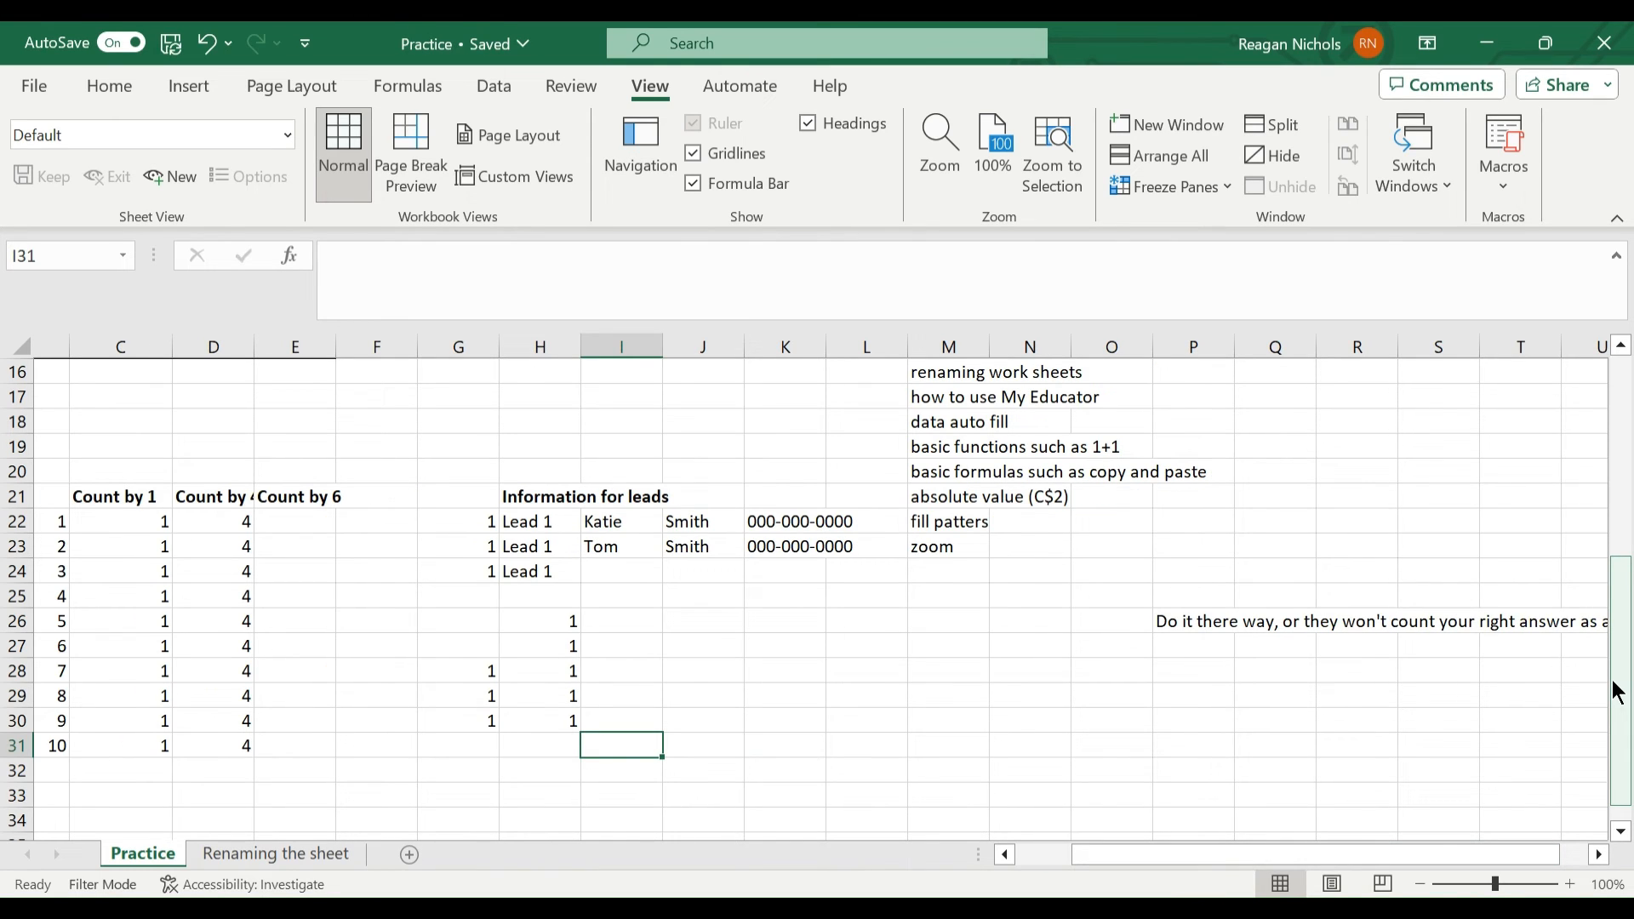
{"action": "scroll", "coordinate": [710, 524], "scroll_direction": "up", "scroll_amount": 5}
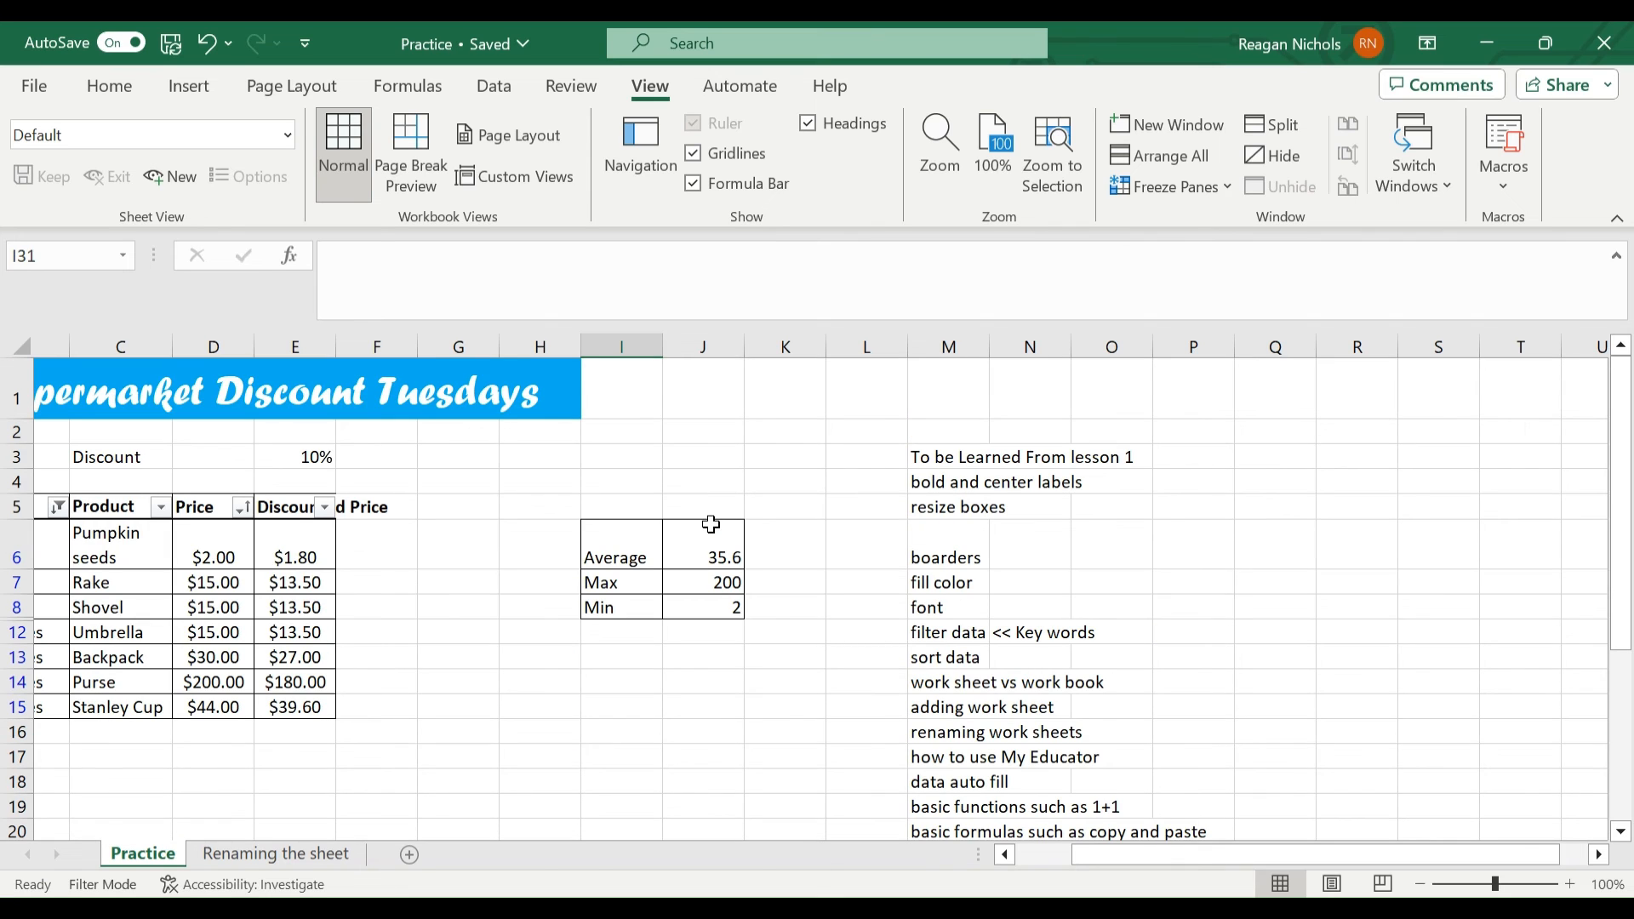
{"action": "scroll", "coordinate": [1276, 860], "scroll_direction": "left", "scroll_amount": 2}
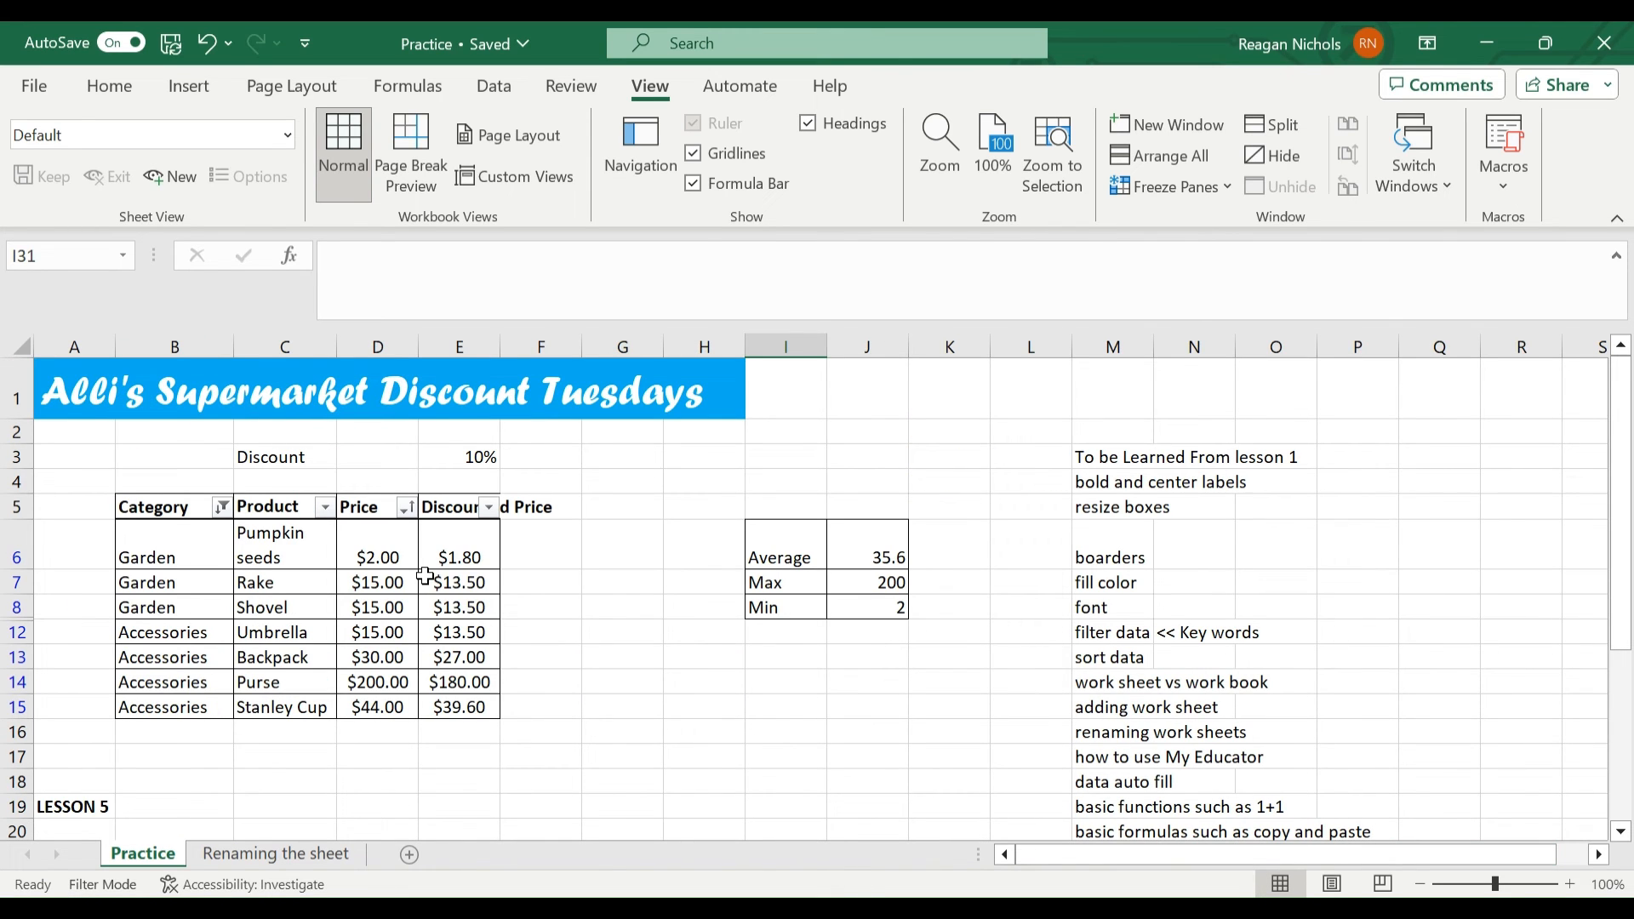
{"action": "left_click", "coordinate": [692, 542]}
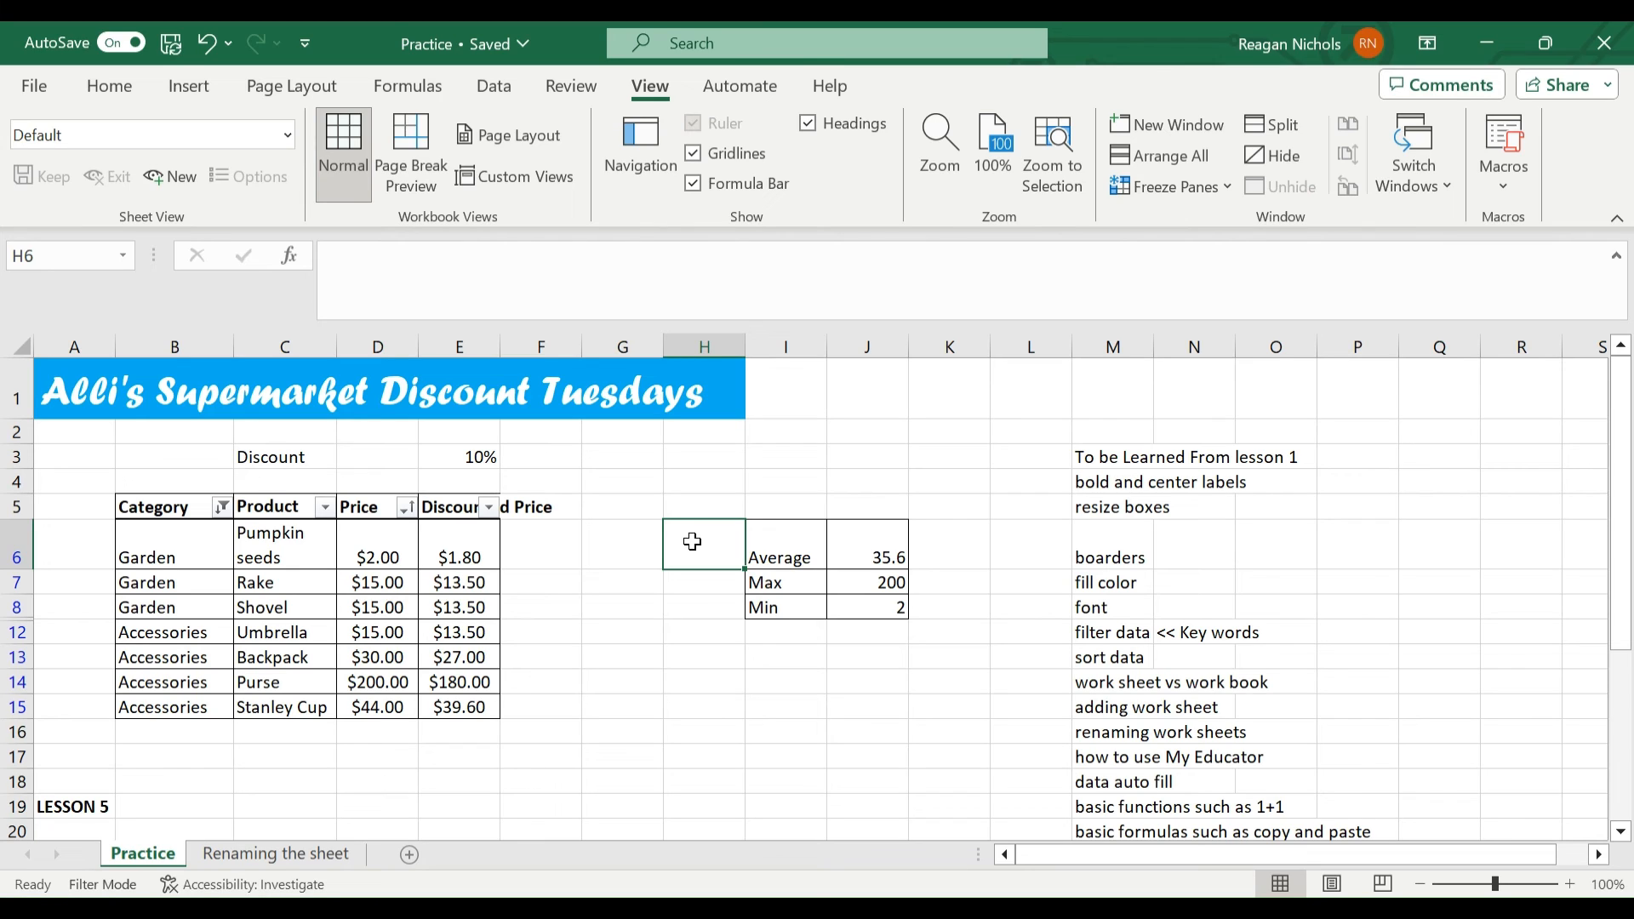
{"action": "left_click", "coordinate": [403, 542]}
{"action": "left_click", "coordinate": [438, 607]}
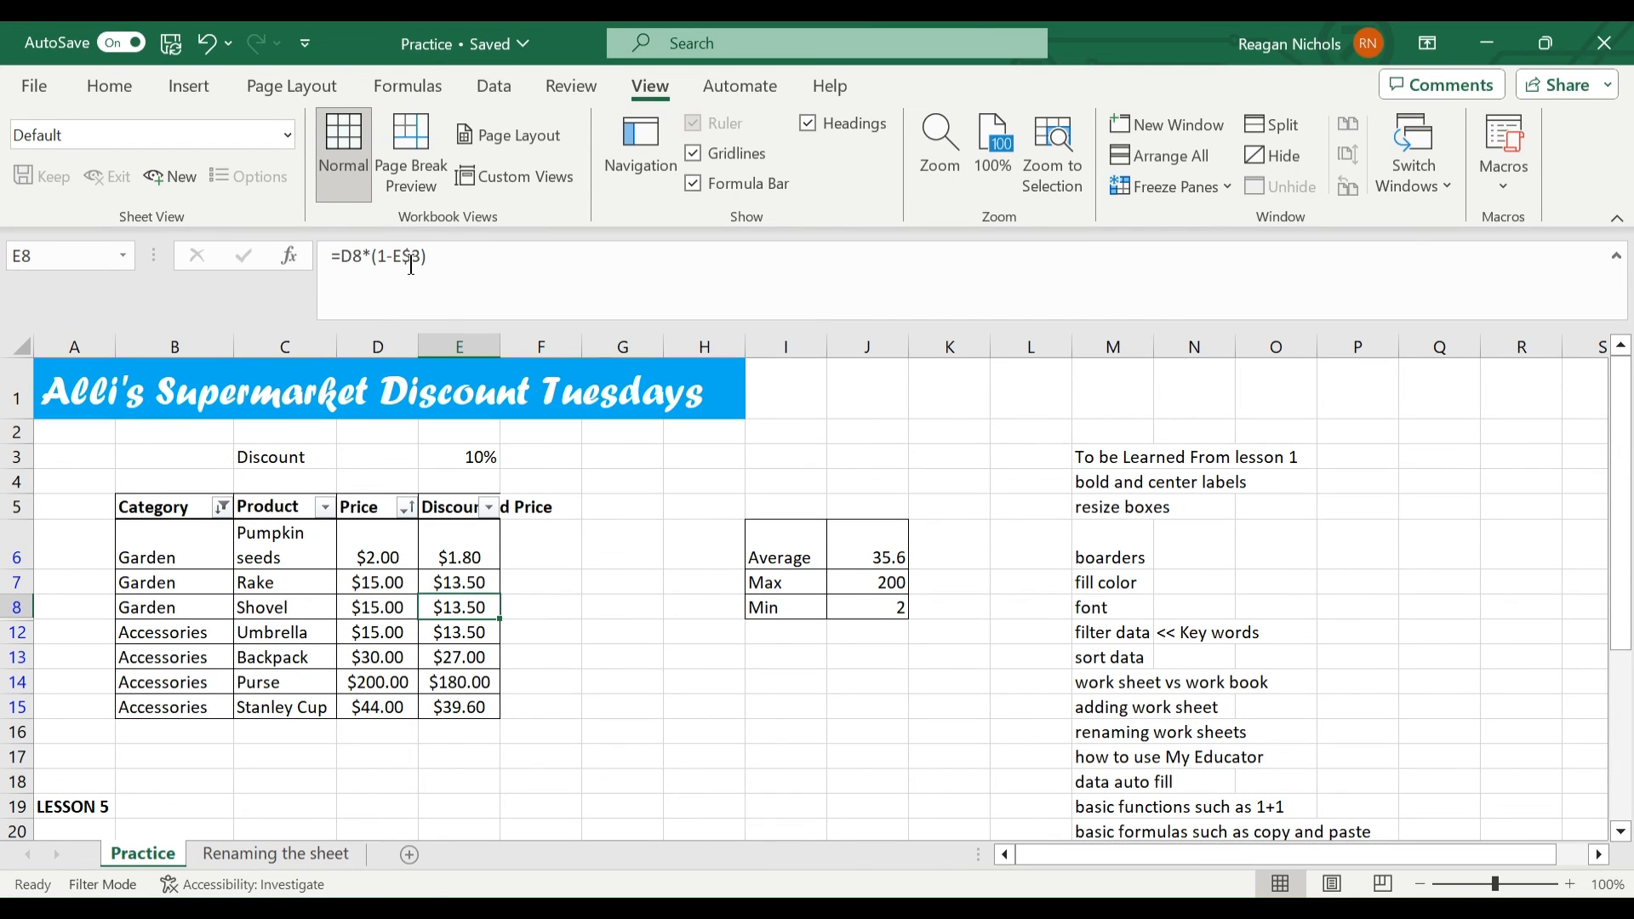
{"action": "double_click", "coordinate": [411, 265]}
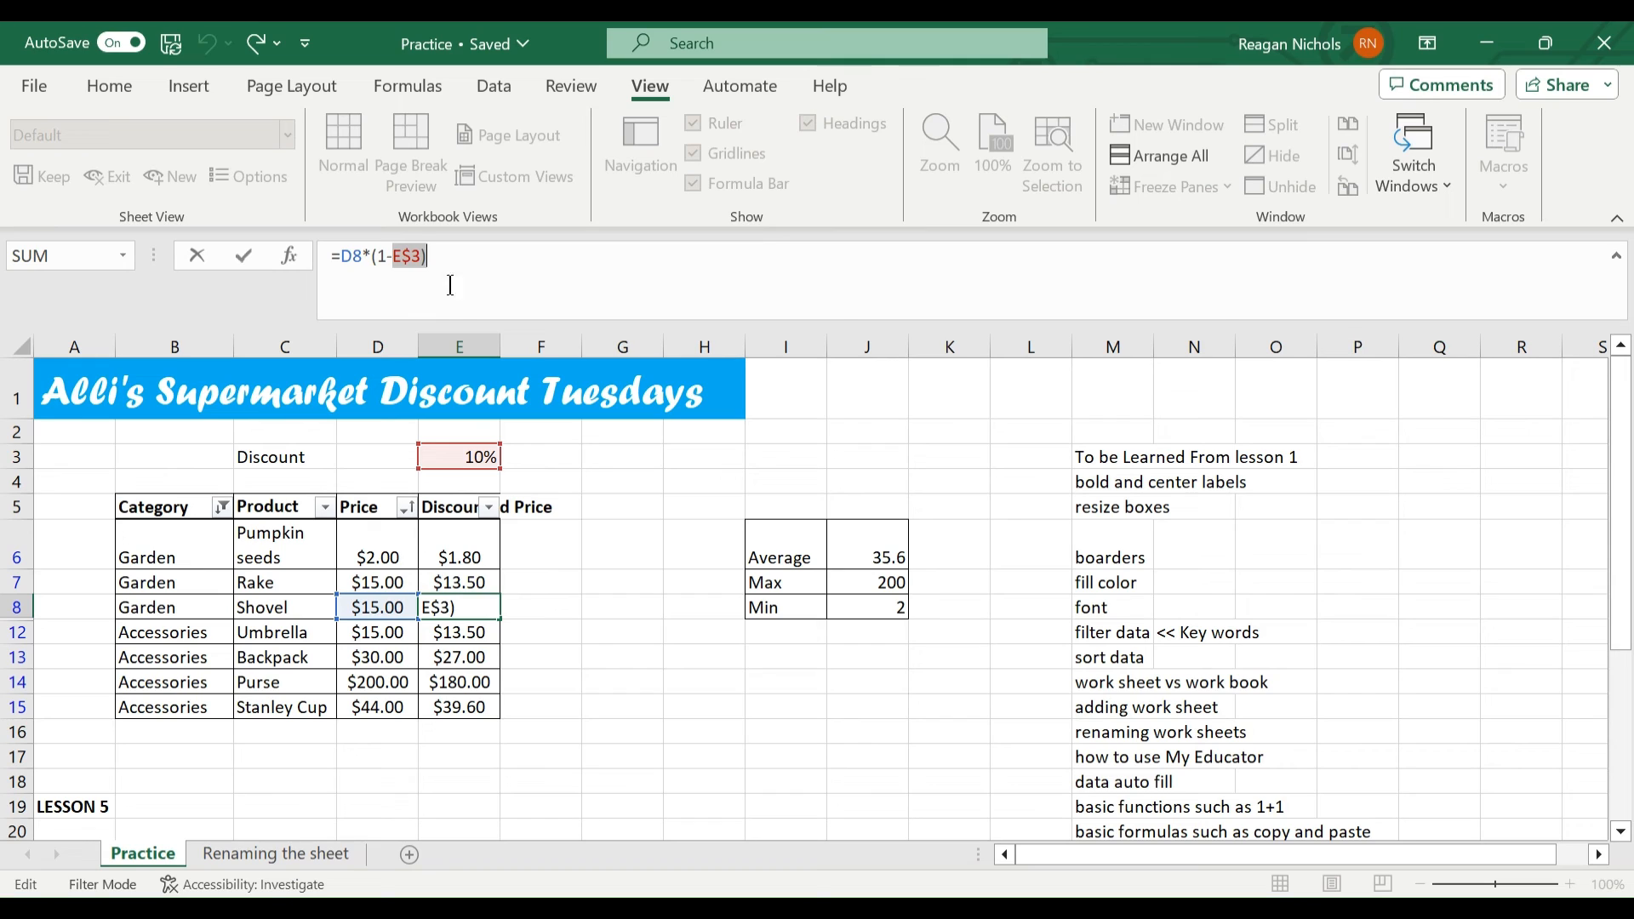
{"action": "left_click", "coordinate": [394, 264]}
{"action": "type", "text": "$"}
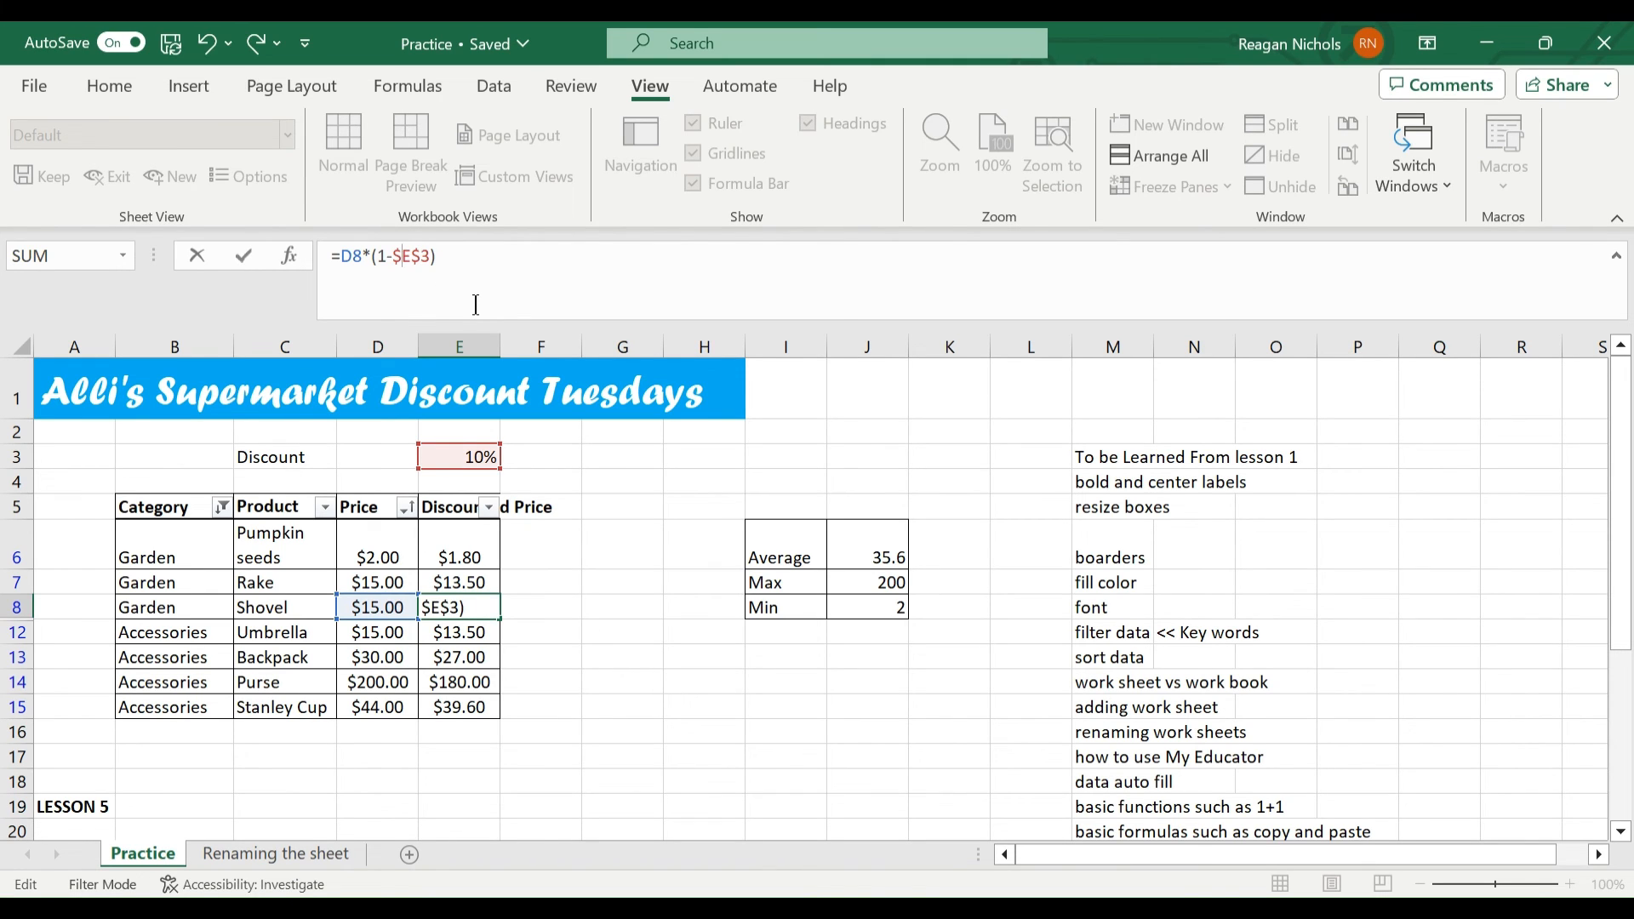
{"action": "key", "text": "BackSpace"}
{"action": "key", "text": "Return"}
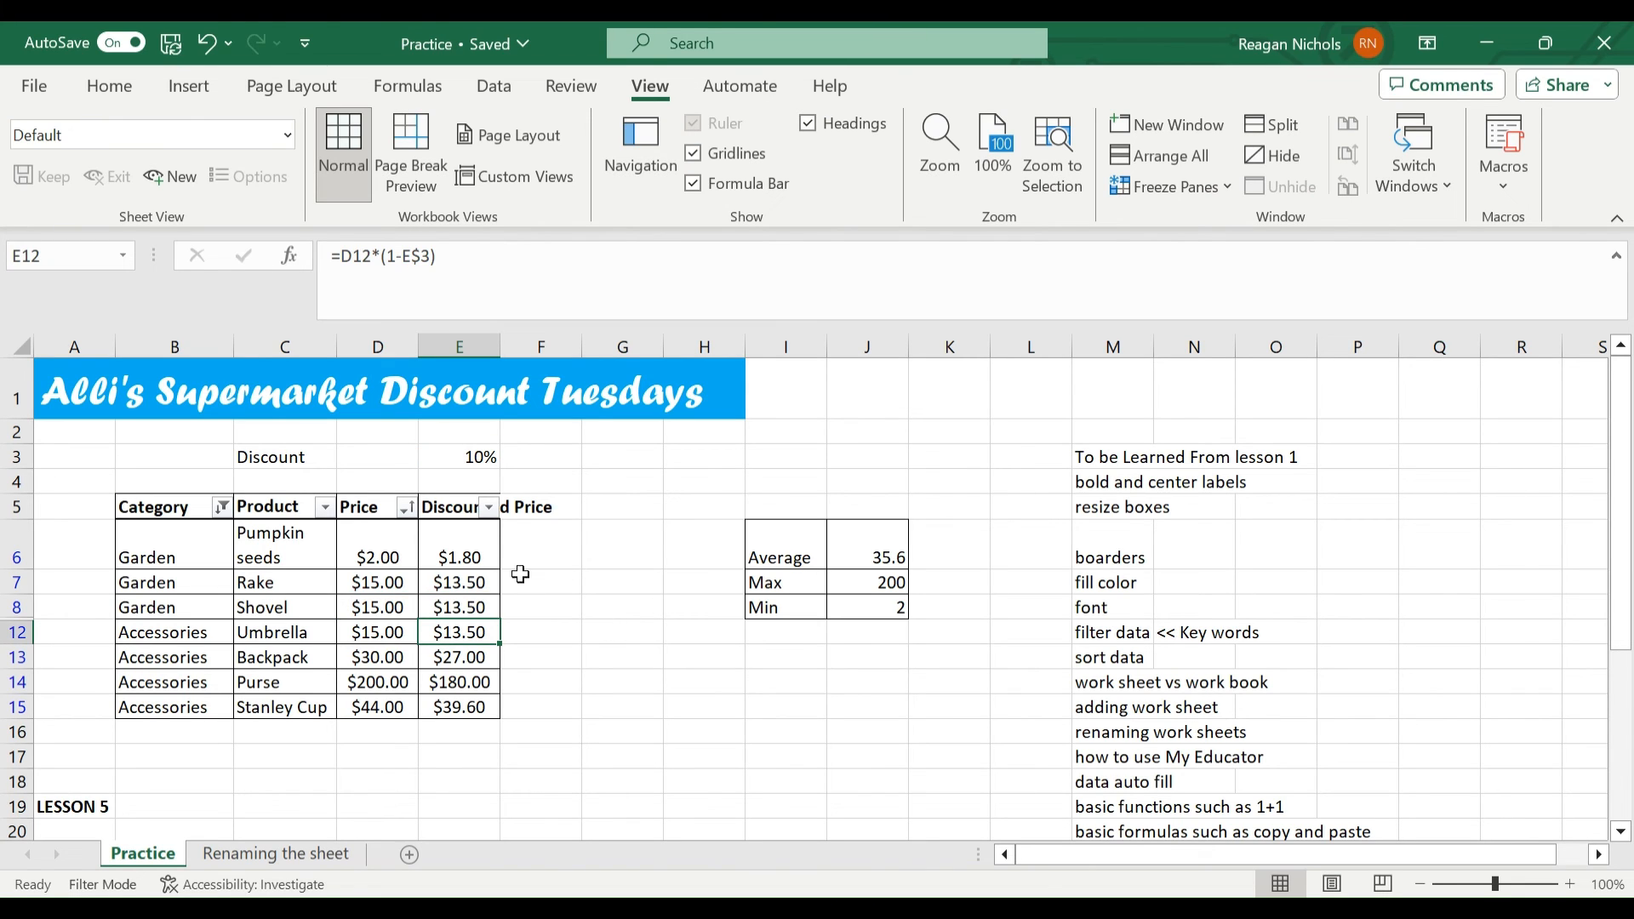
- Check the reference in E12's formula, and retype the dollar sign in the discount reference of E8's formula
{"action": "left_click", "coordinate": [420, 257]}
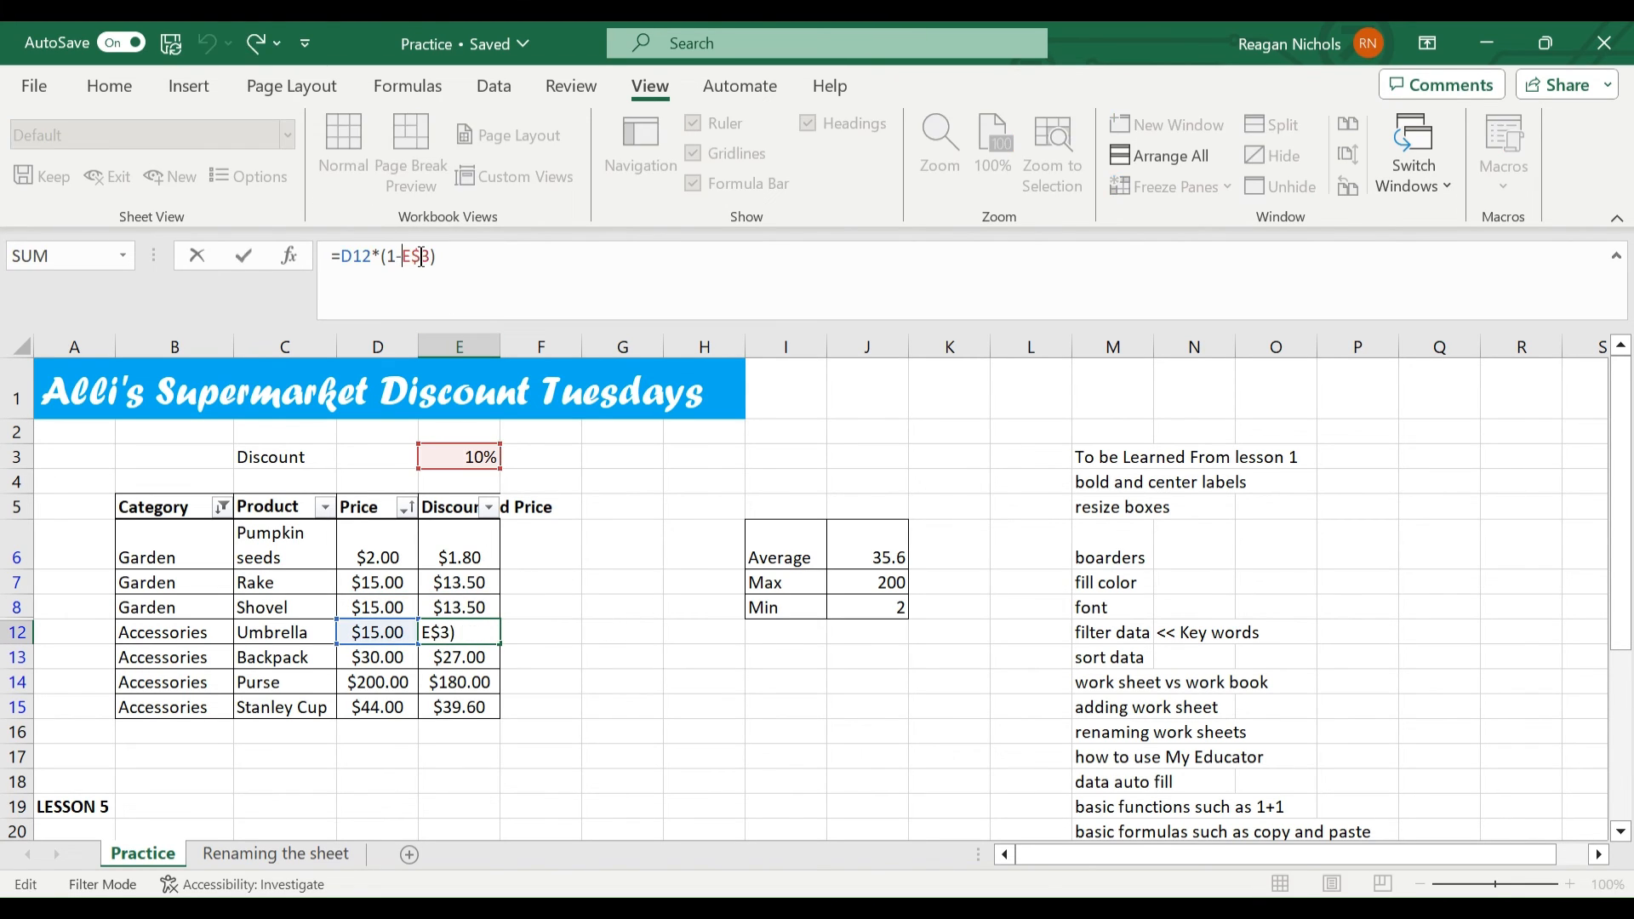
{"action": "left_click", "coordinate": [648, 597]}
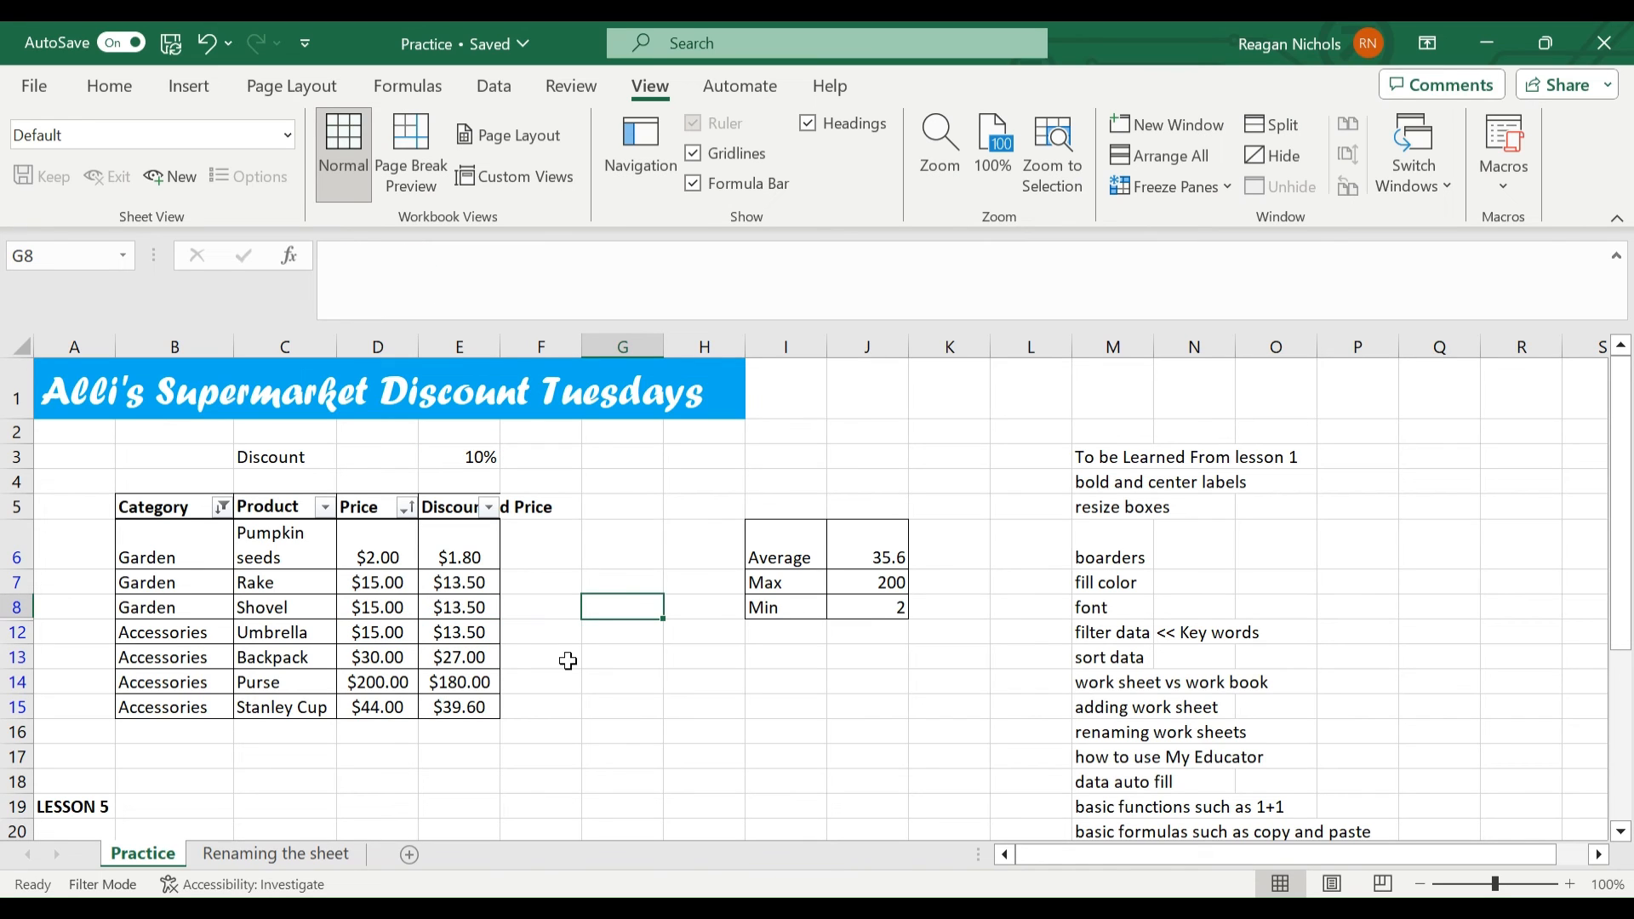
{"action": "left_click", "coordinate": [476, 611]}
{"action": "key", "text": "Down"}
{"action": "key", "text": "Up"}
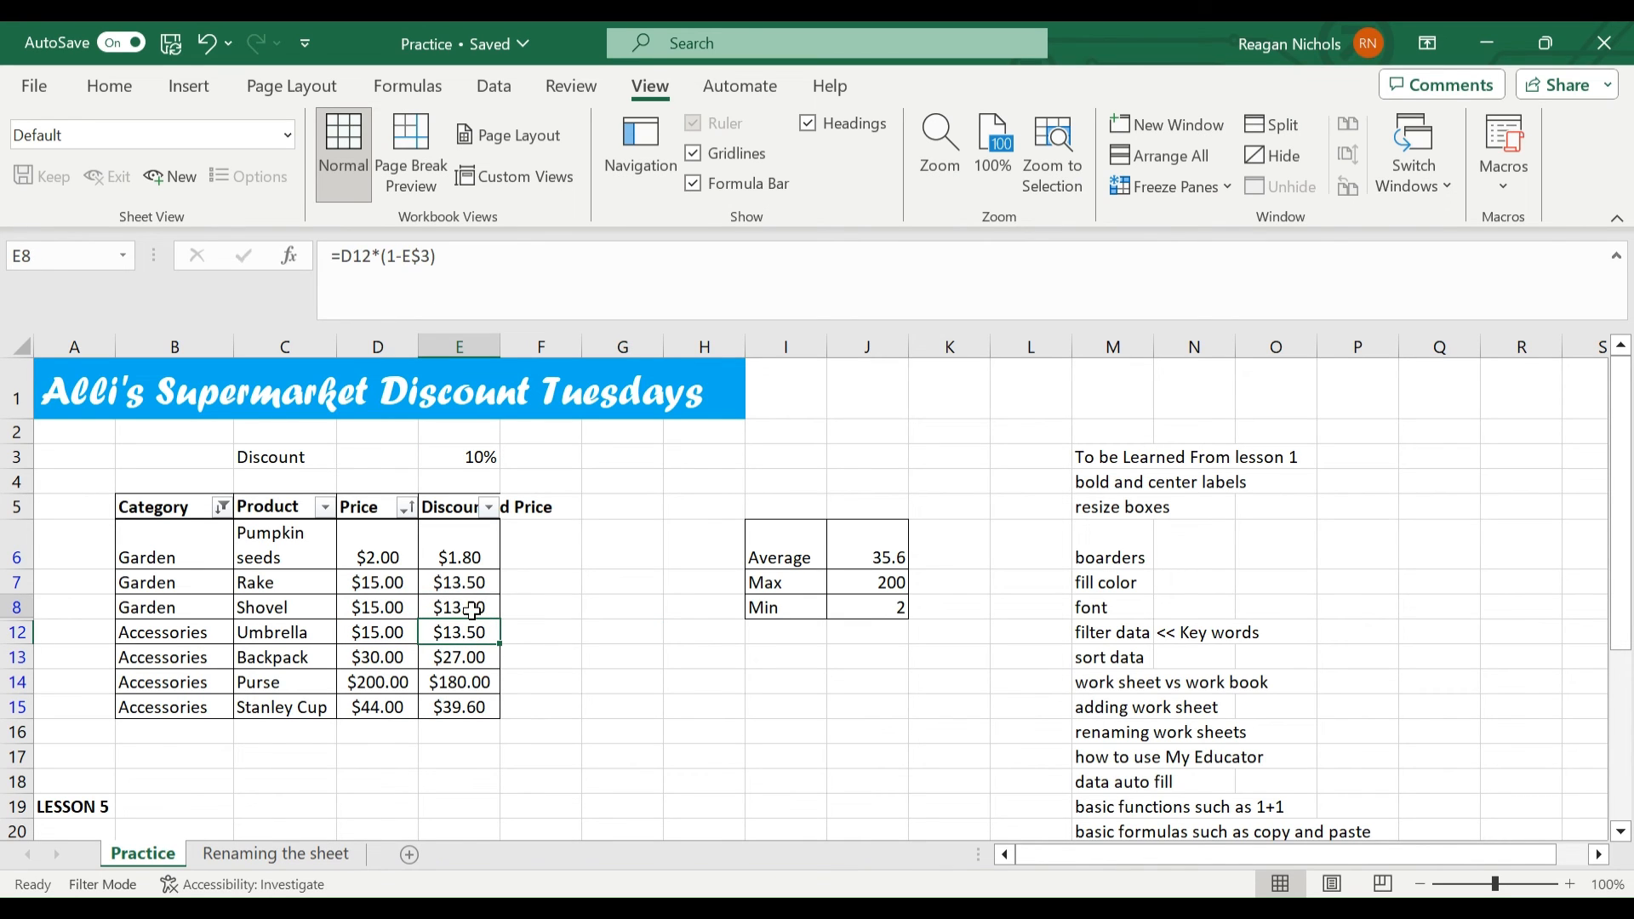
{"action": "left_click", "coordinate": [405, 257]}
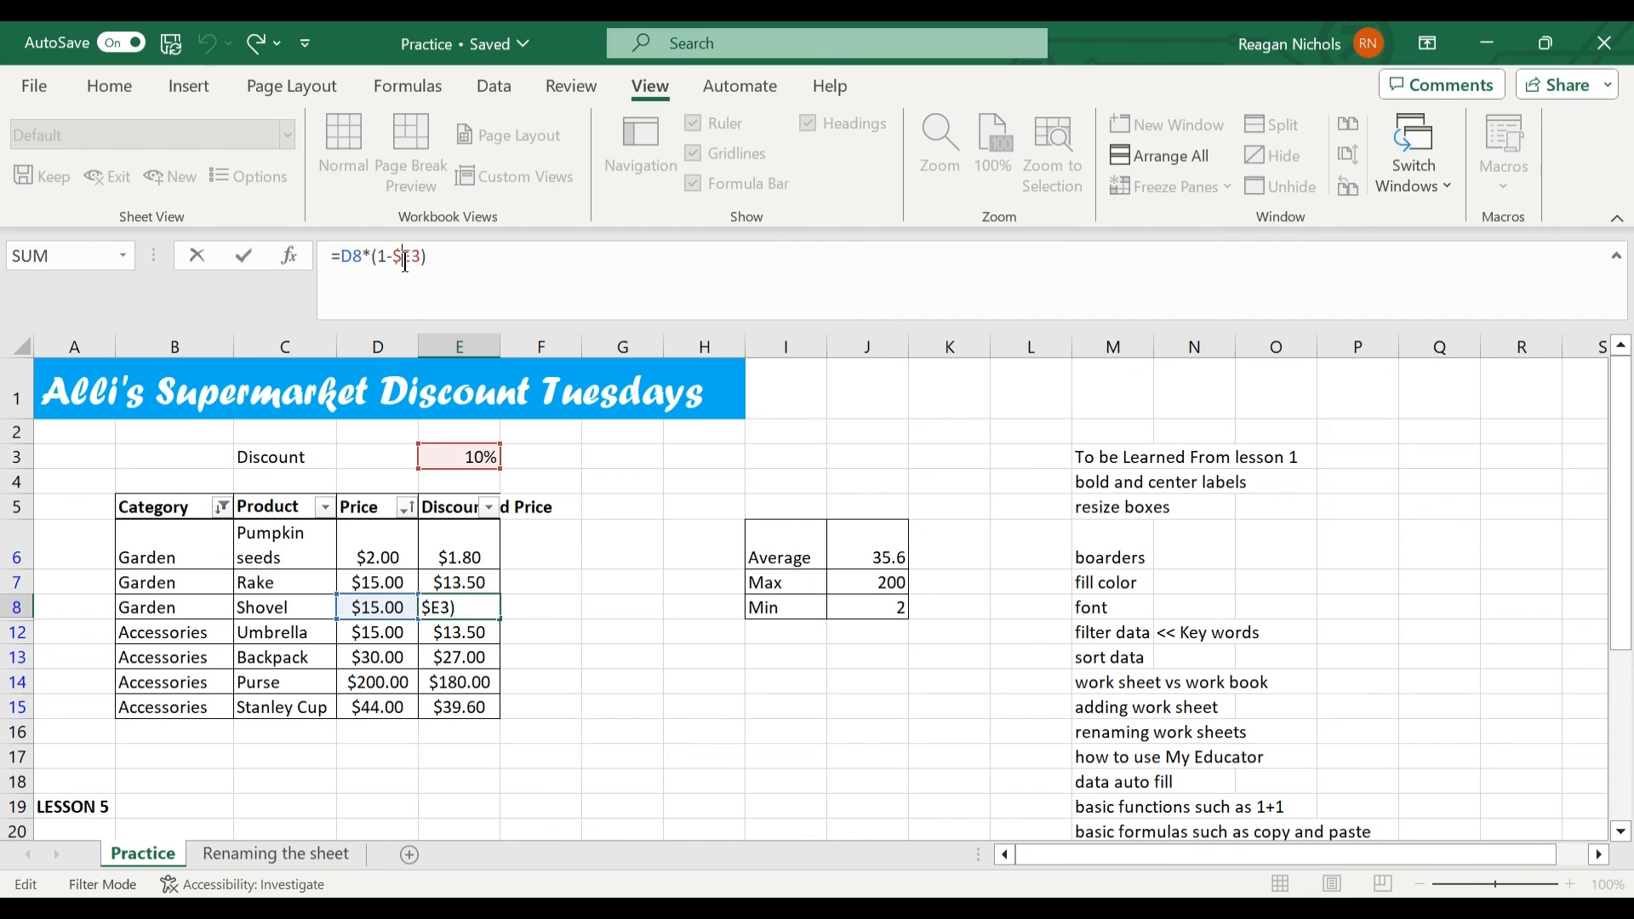
{"action": "key", "text": "BackSpace"}
{"action": "type", "text": "$"}
{"action": "key", "text": "Return"}
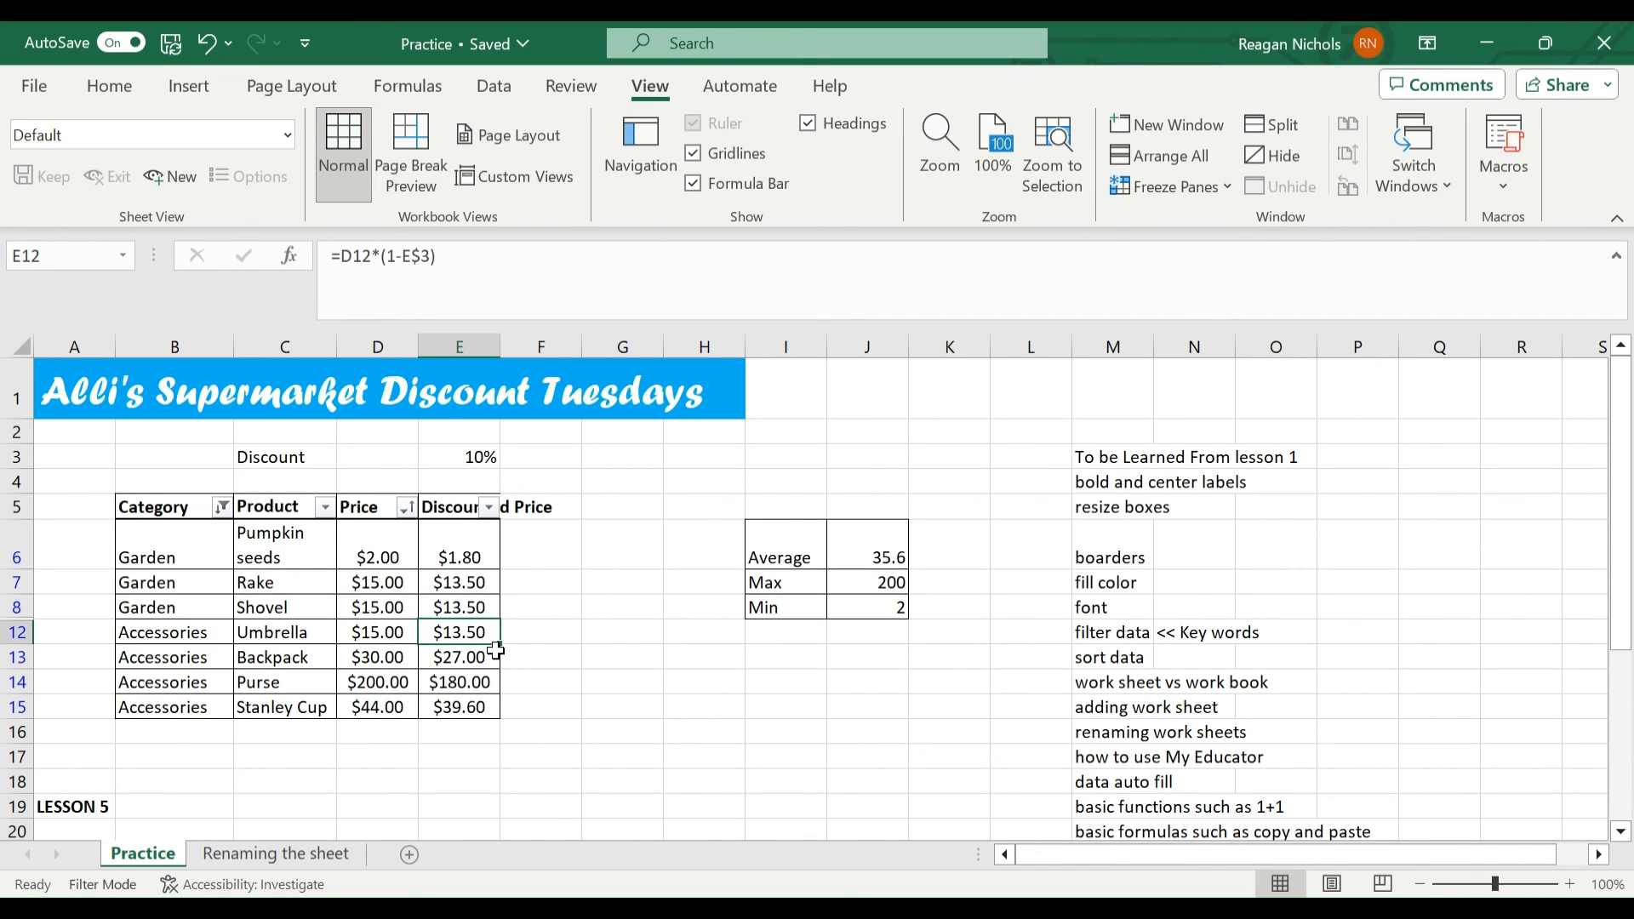
- Fill the discounted price formula from E6 down to the last product in E15
{"action": "left_click", "coordinate": [468, 560]}
{"action": "left_click_drag", "start_coordinate": [504, 569], "coordinate": [502, 720]}
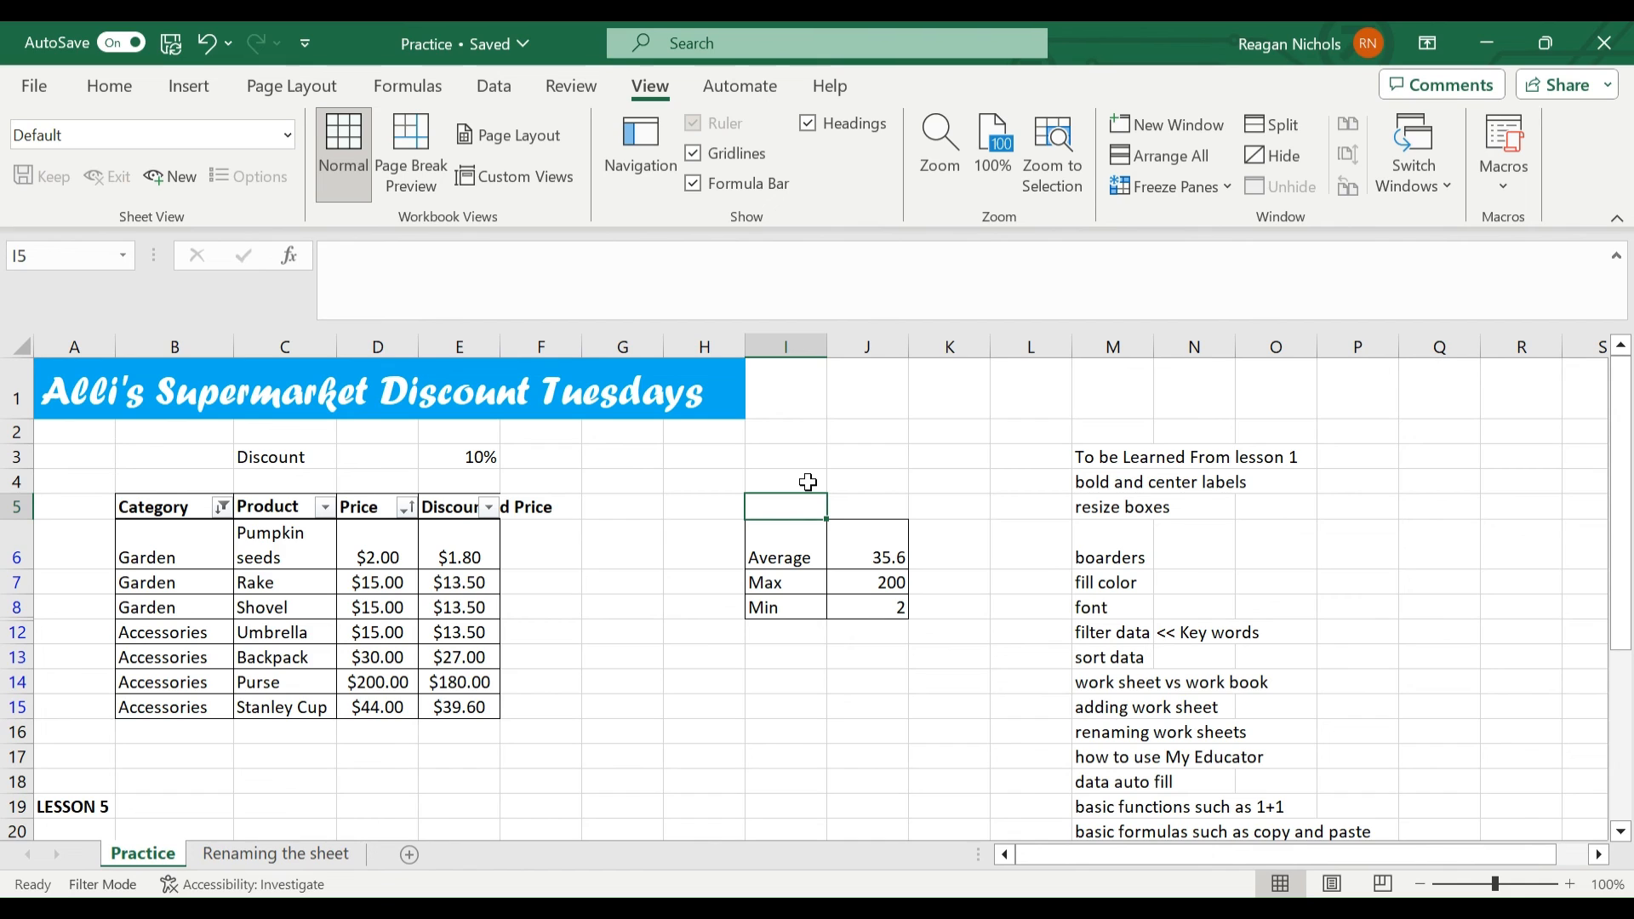
{"action": "left_click", "coordinate": [849, 455]}
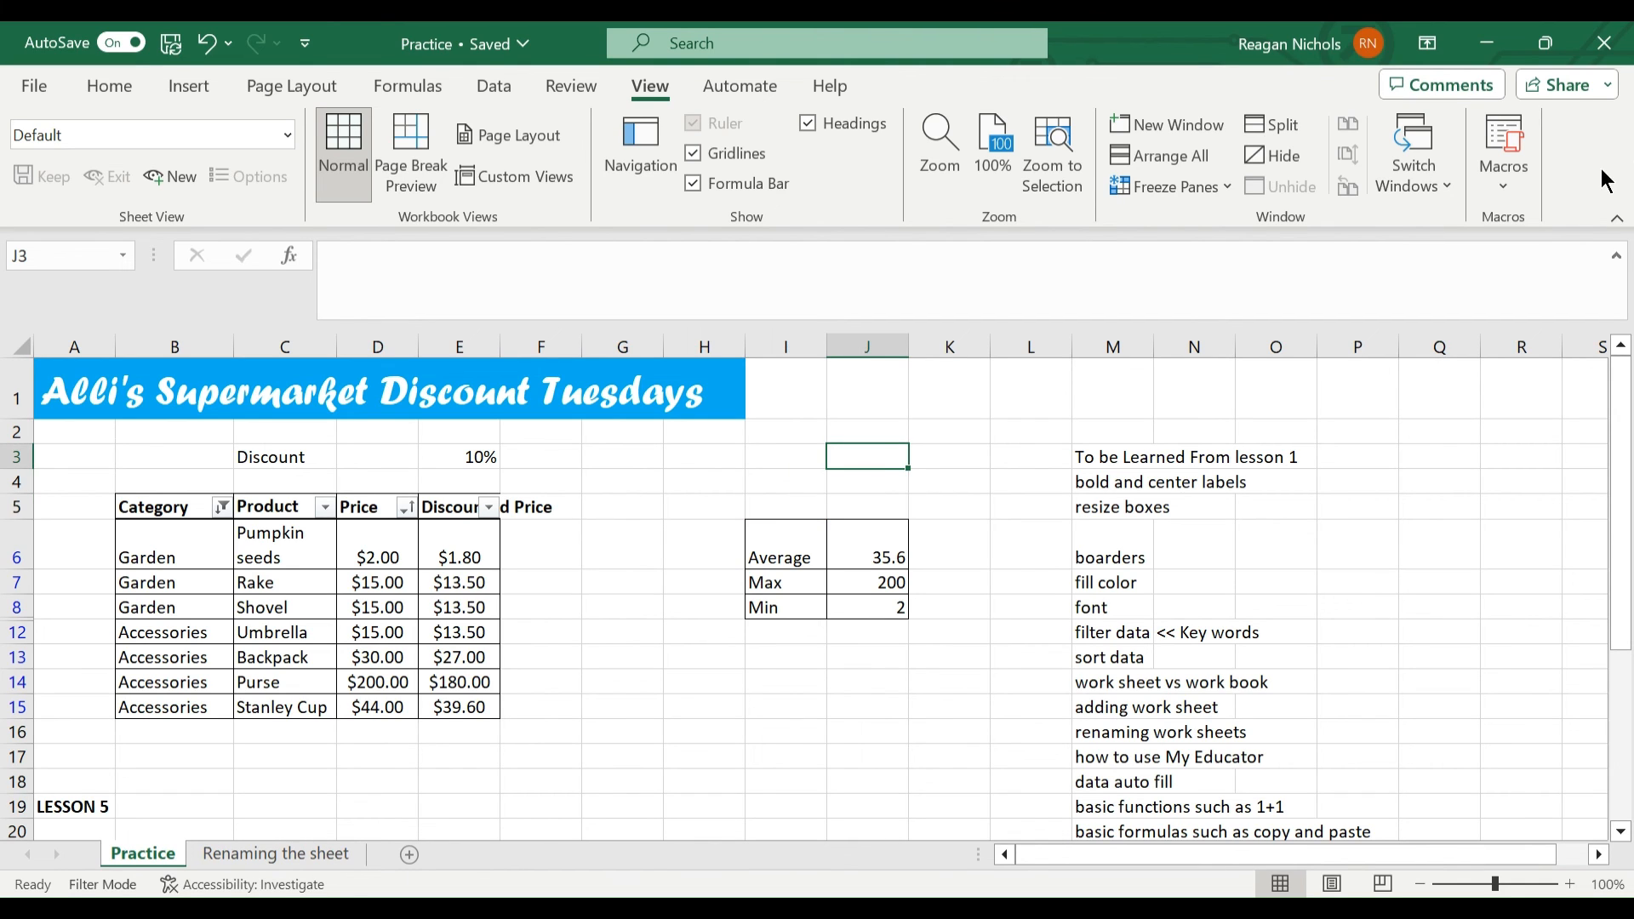
- Open the MyEducator Tasks add-in and go to its start key entry form
{"action": "left_click", "coordinate": [104, 86]}
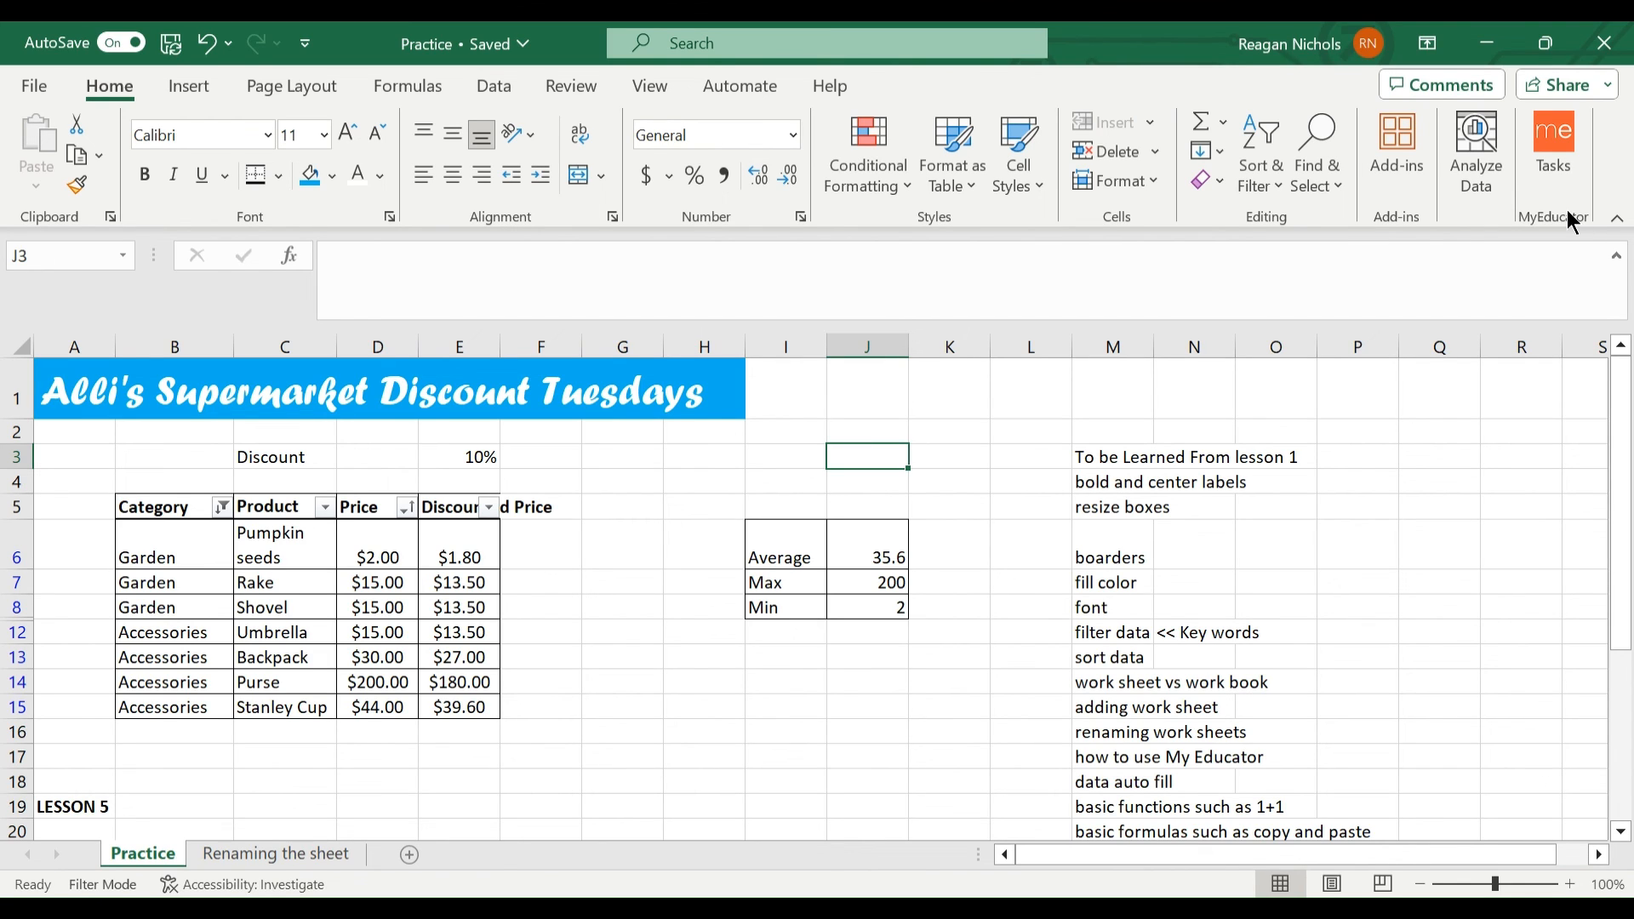
{"action": "left_click", "coordinate": [1555, 170]}
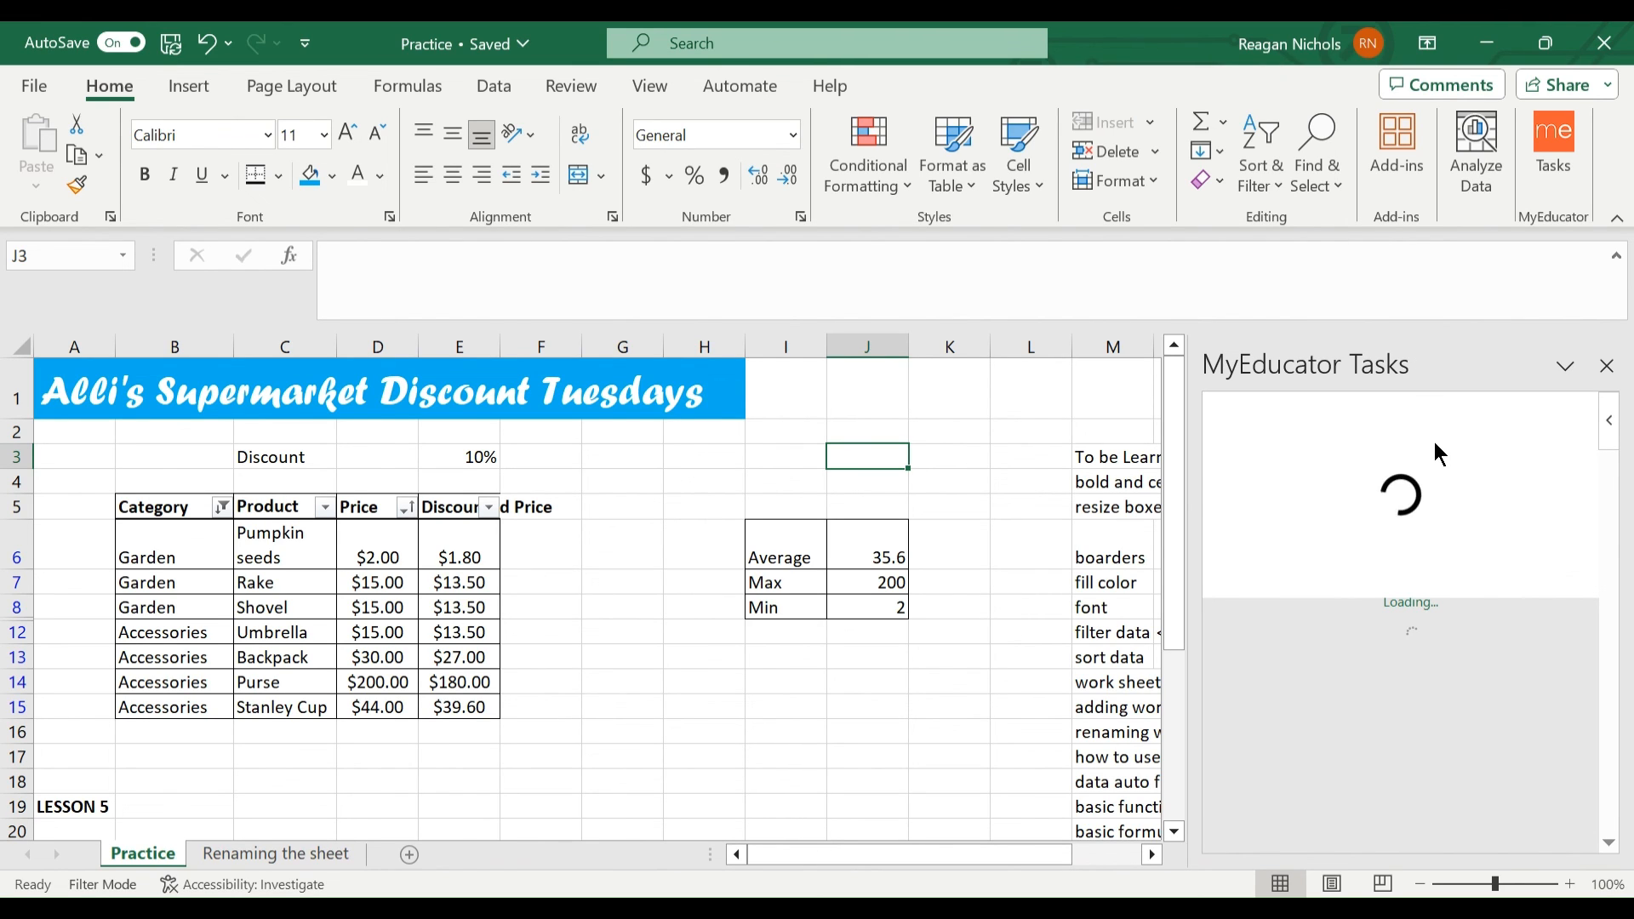
{"action": "scroll", "coordinate": [1438, 464], "scroll_direction": "down", "scroll_amount": 2}
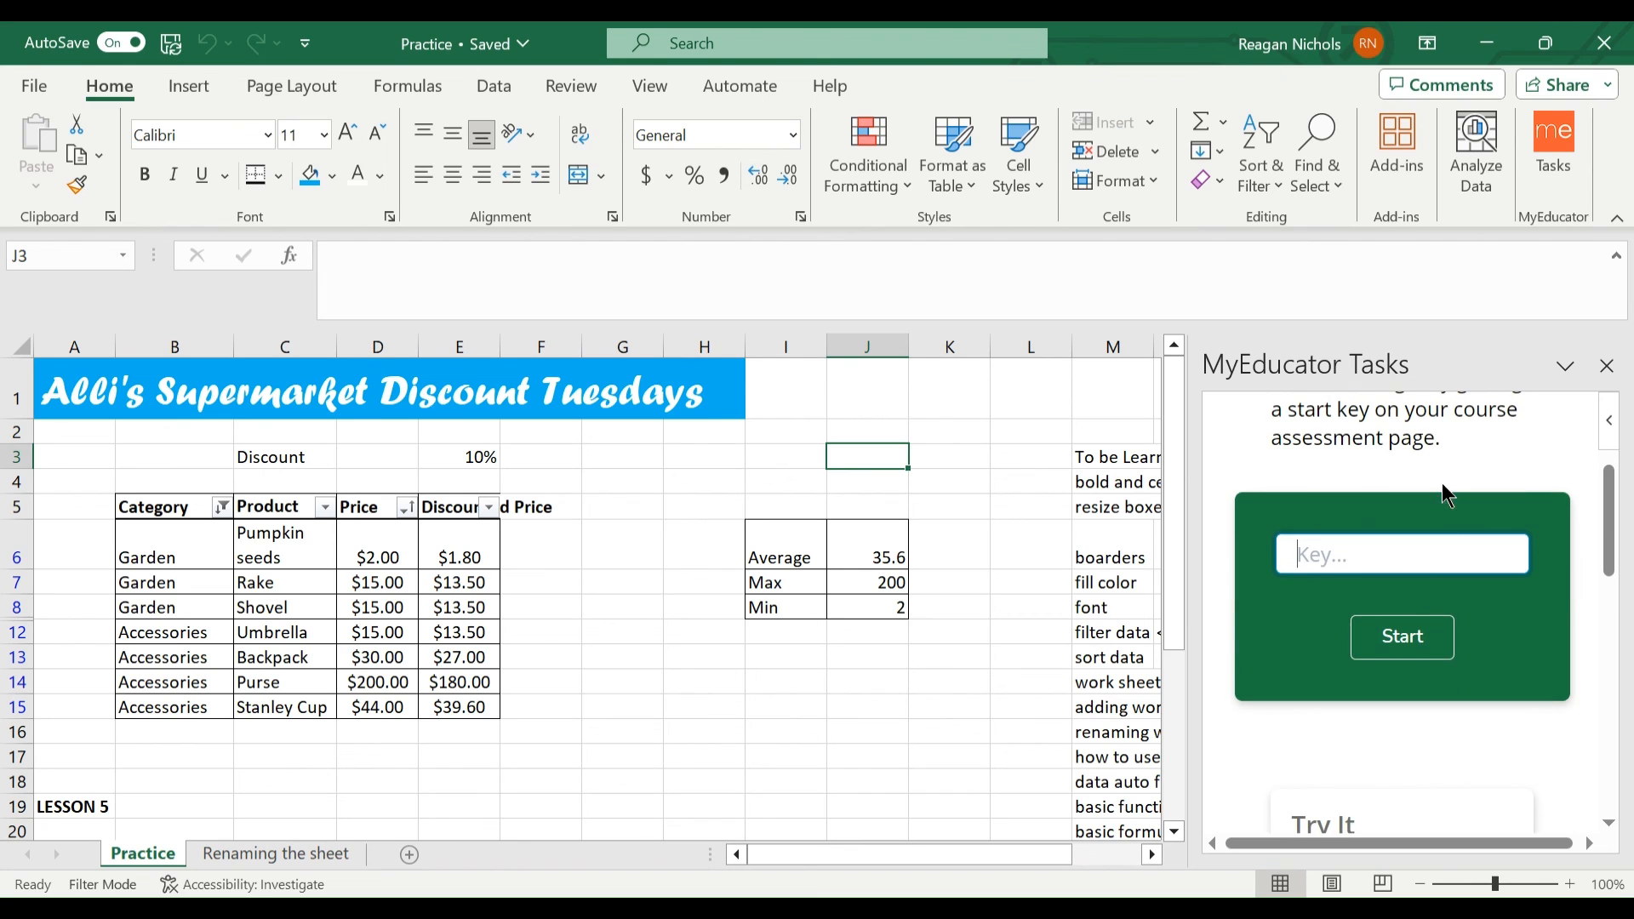
{"action": "scroll", "coordinate": [1430, 510], "scroll_direction": "up", "scroll_amount": 1}
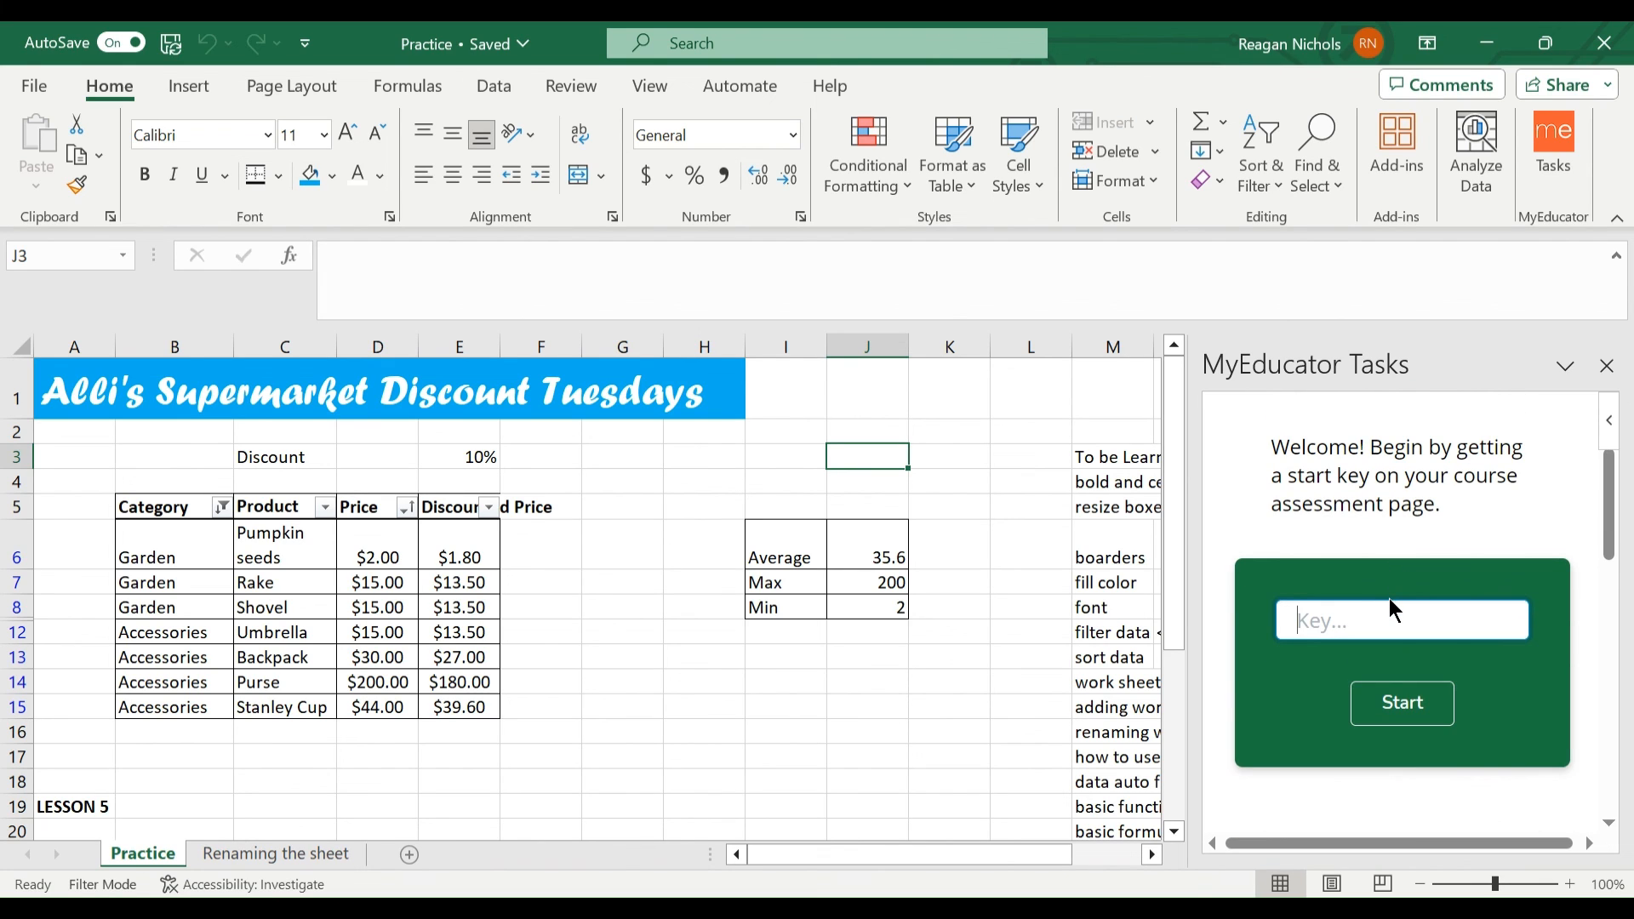
- Show the saved start keys for the MyEducator key field and dismiss the list, leaving the field empty
{"action": "left_click", "coordinate": [1353, 619]}
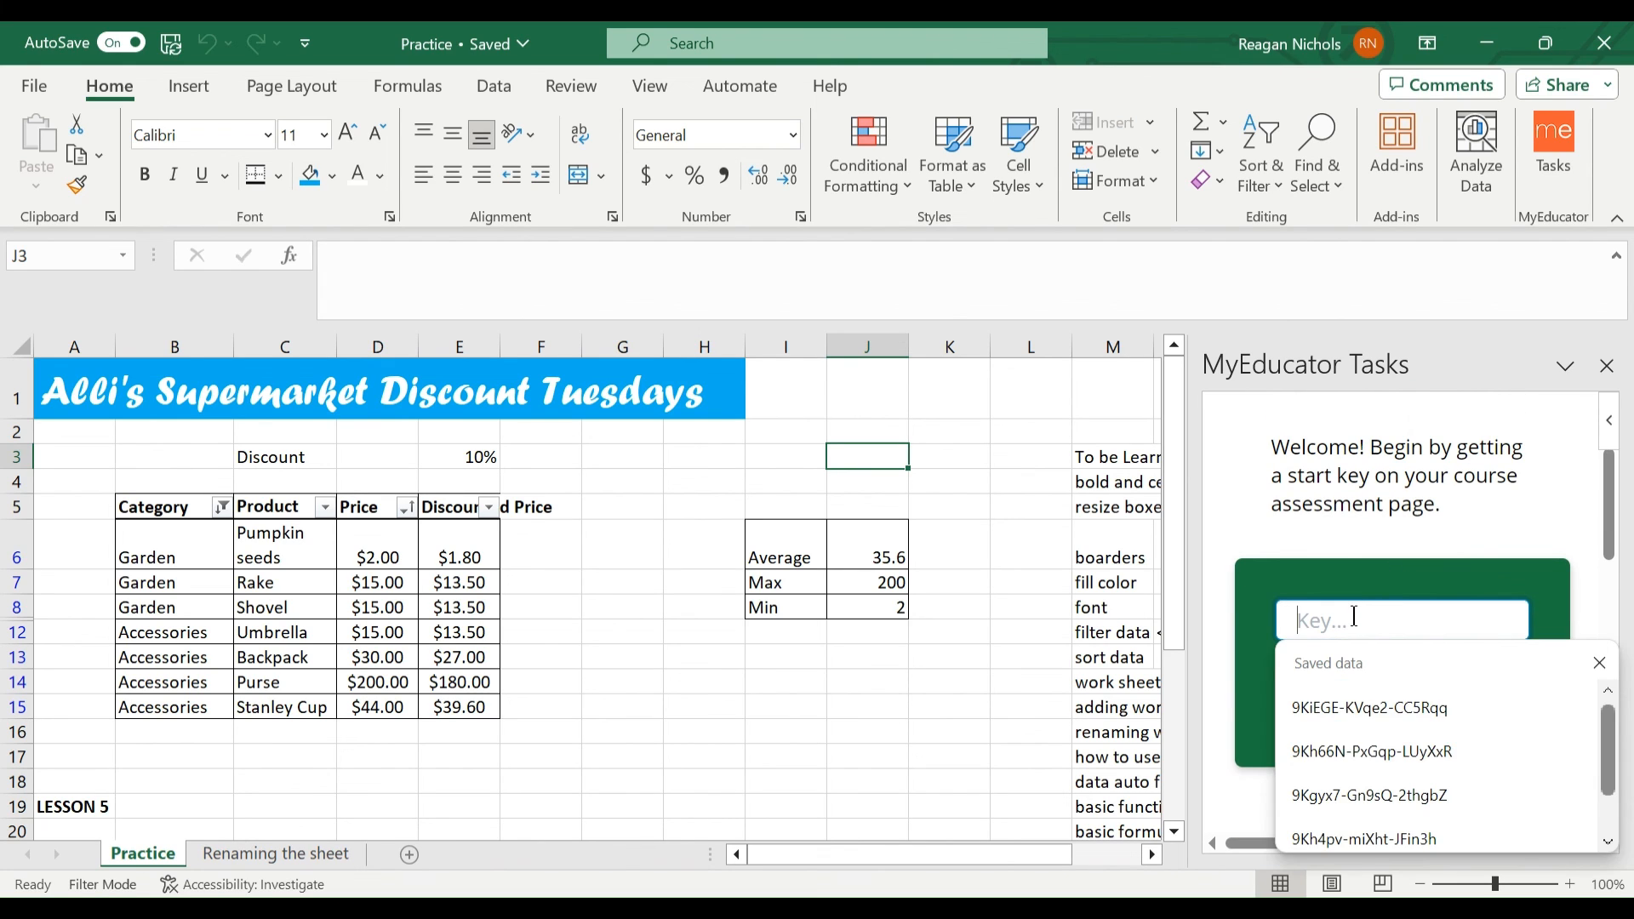
{"action": "left_click", "coordinate": [1354, 617]}
{"action": "left_click", "coordinate": [1354, 617]}
{"action": "scroll", "coordinate": [1370, 751], "scroll_direction": "down", "scroll_amount": 1}
{"action": "scroll", "coordinate": [1370, 752], "scroll_direction": "up", "scroll_amount": 1}
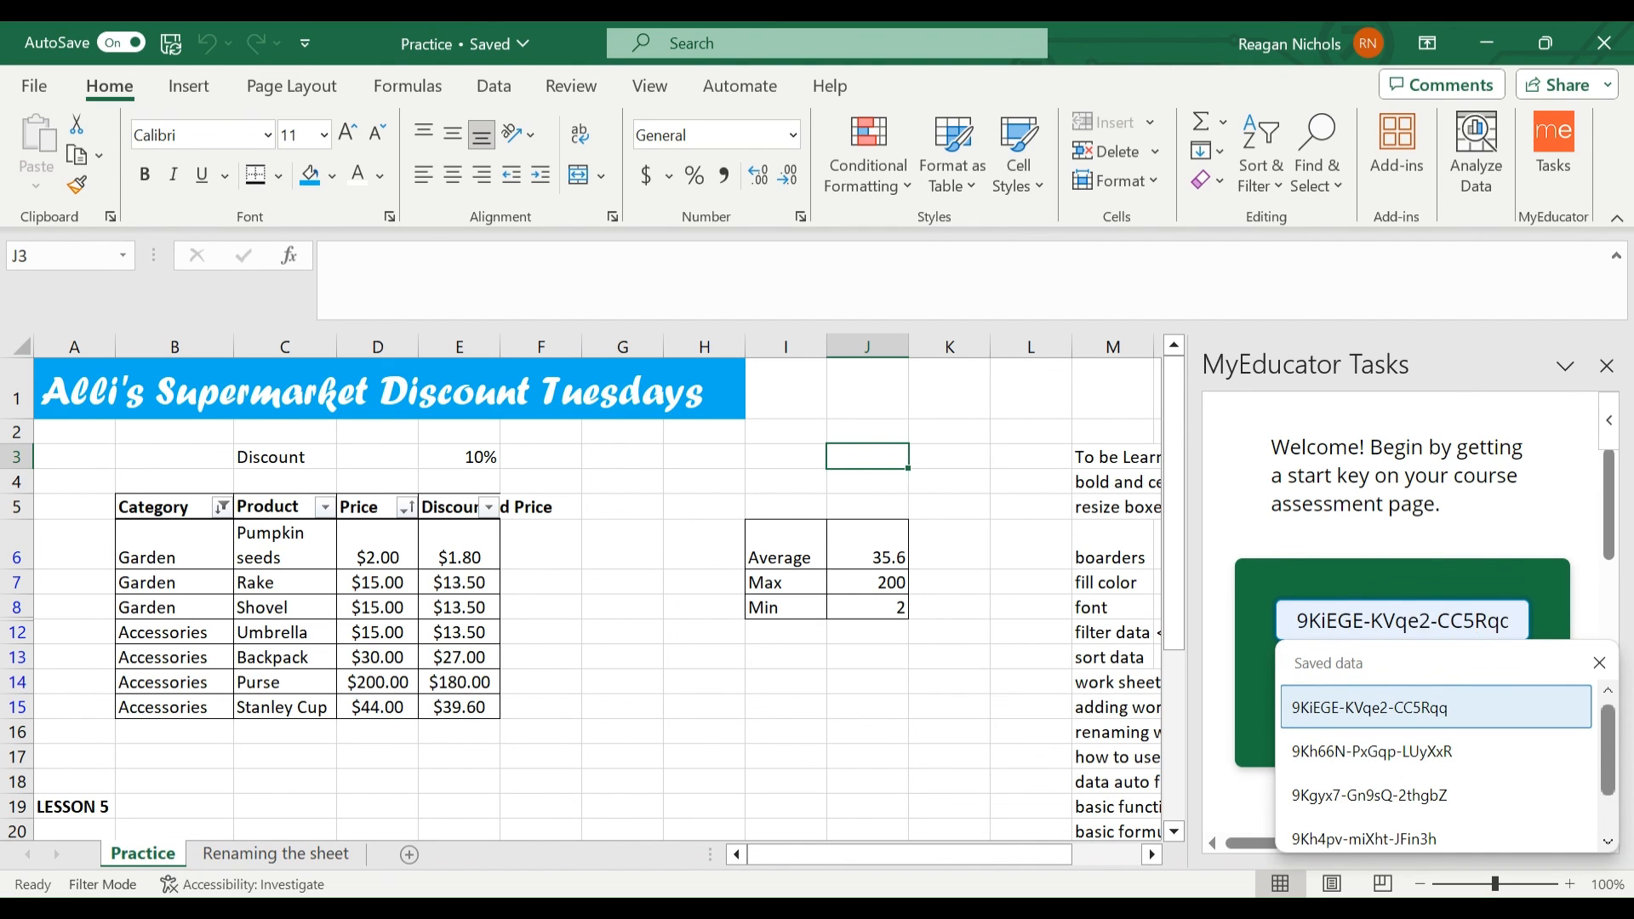
{"action": "scroll", "coordinate": [1438, 766], "scroll_direction": "down", "scroll_amount": 1}
{"action": "scroll", "coordinate": [1438, 766], "scroll_direction": "up", "scroll_amount": 1}
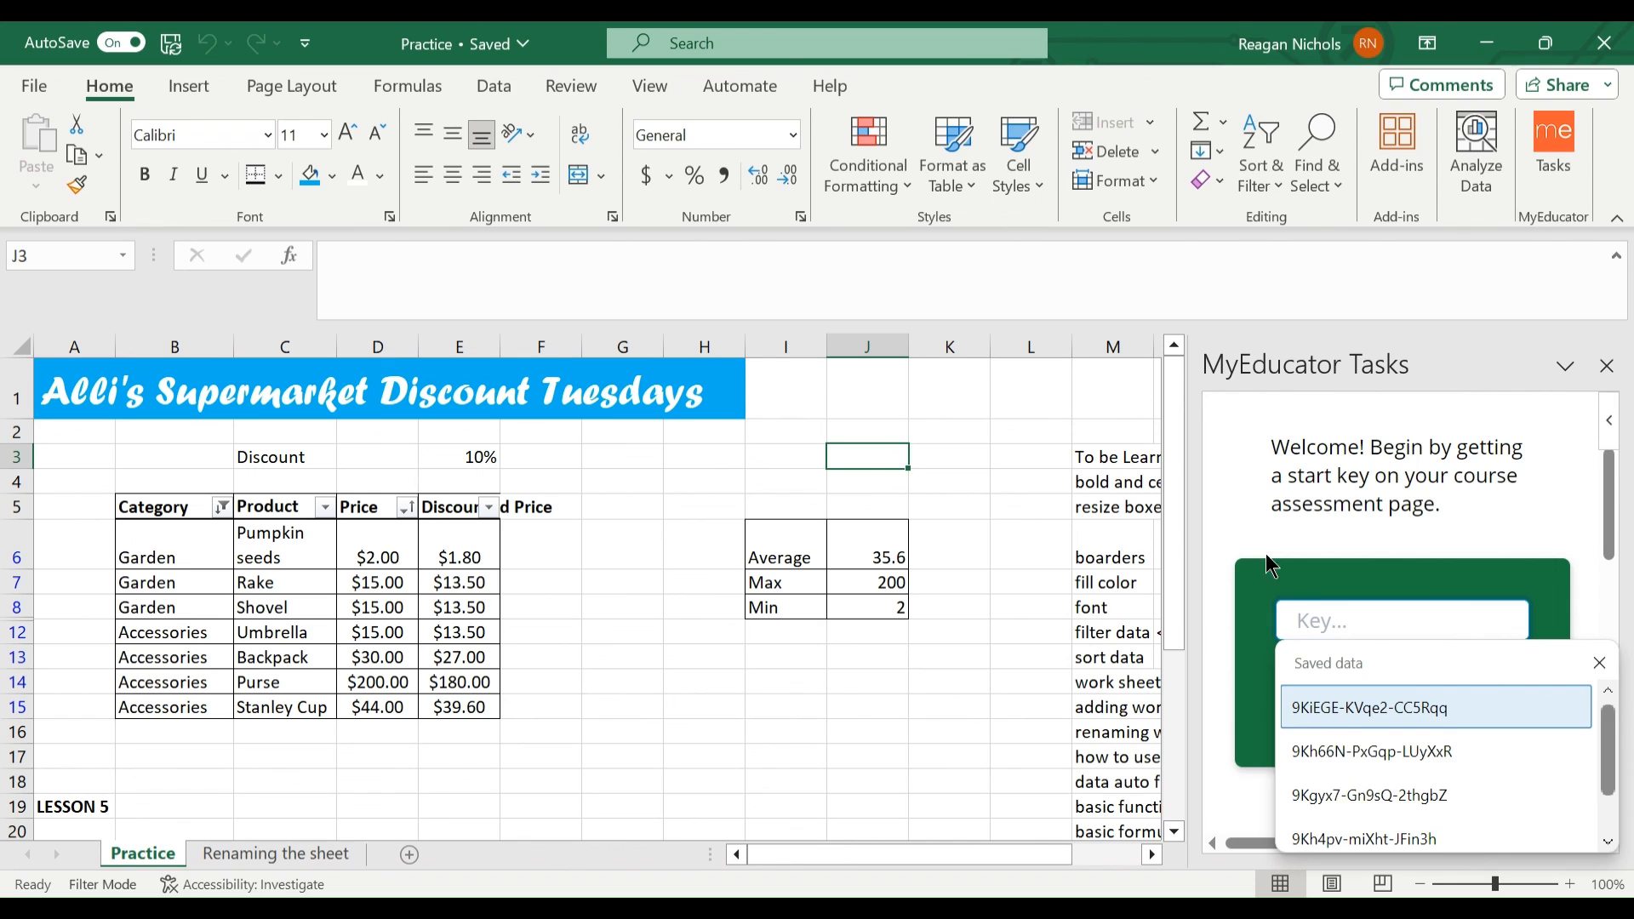
{"action": "left_click", "coordinate": [1241, 547]}
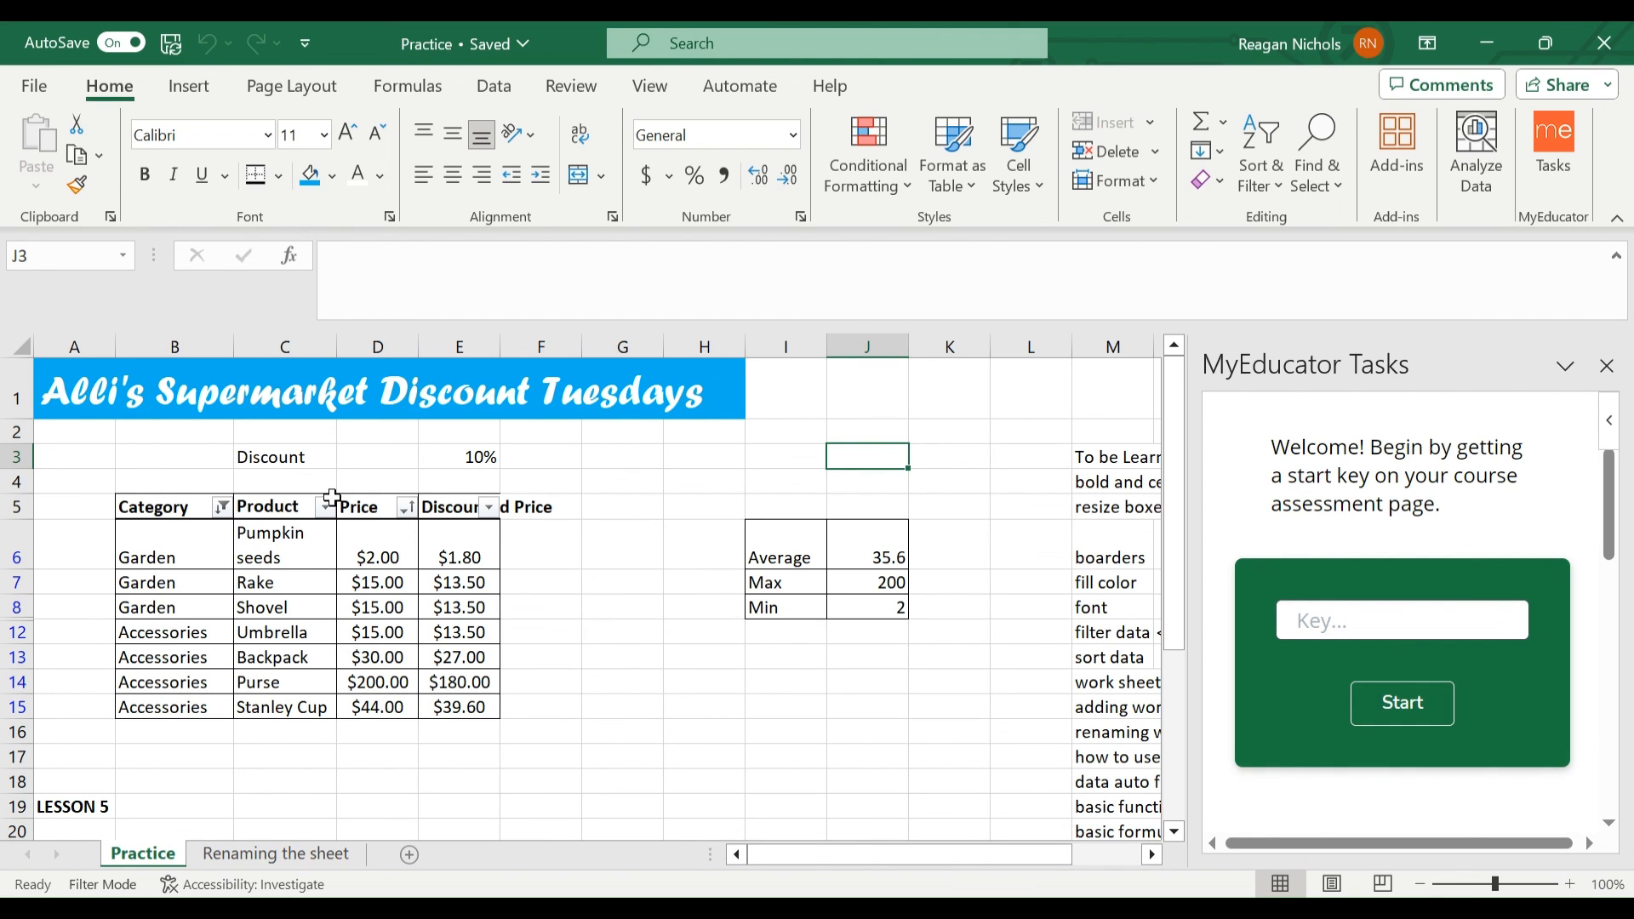
{"action": "left_click_drag", "start_coordinate": [547, 549], "coordinate": [553, 711]}
{"action": "left_click", "coordinate": [636, 657]}
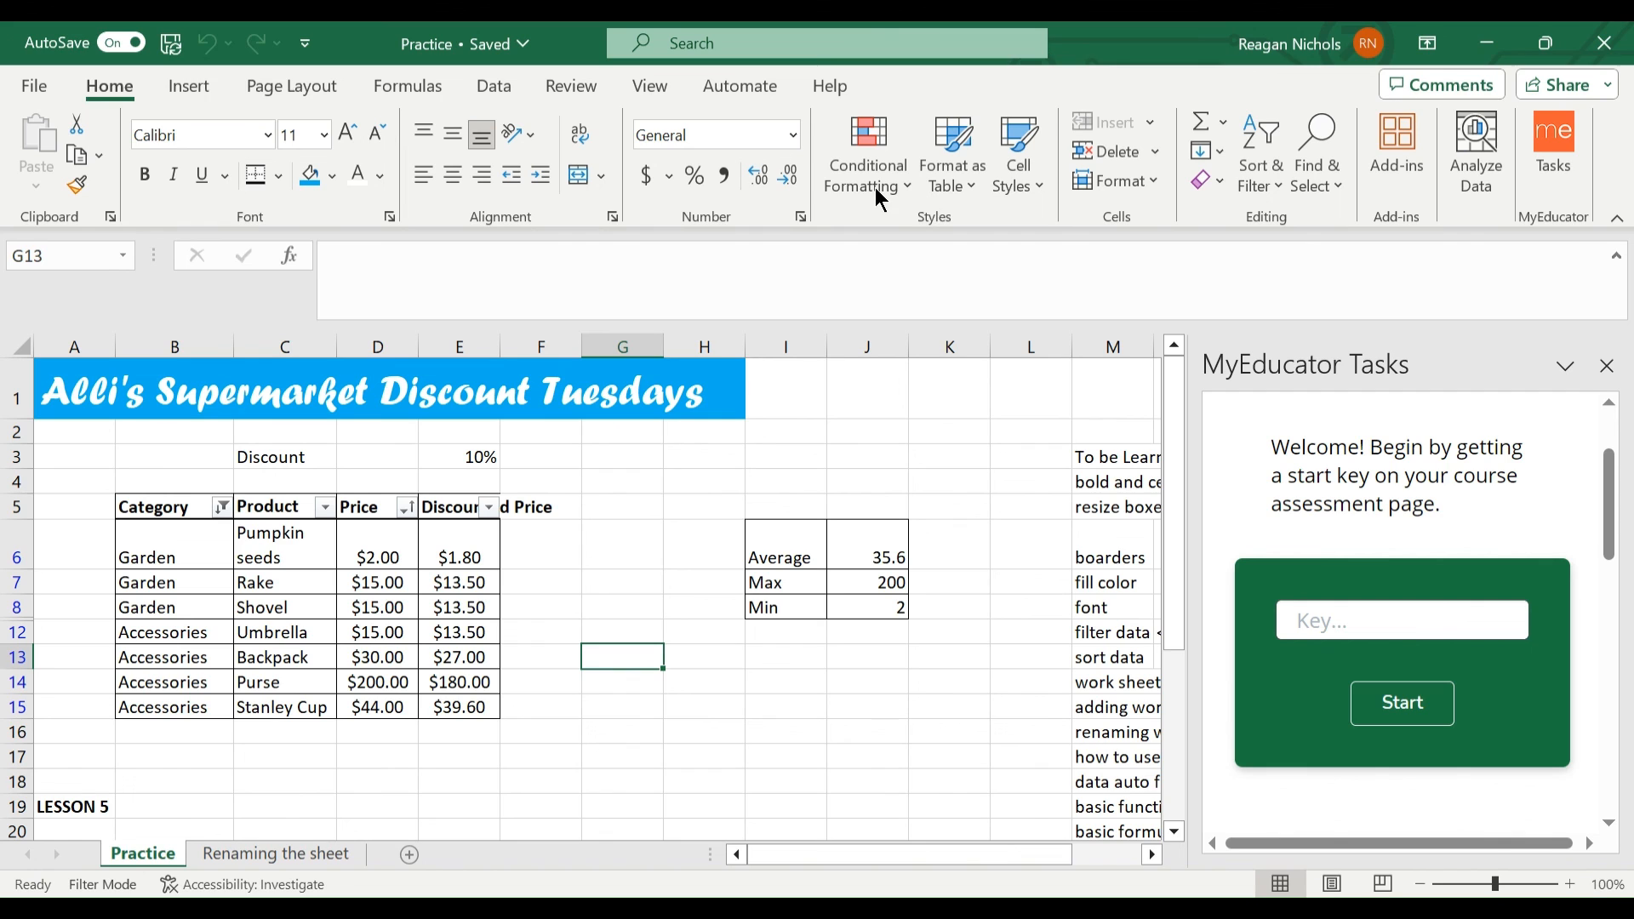
- Select the product table range B5:E13, view its border settings in Format Cells, and close the dialog without changes
{"action": "left_click", "coordinate": [277, 175]}
{"action": "left_click", "coordinate": [278, 183]}
{"action": "left_click_drag", "start_coordinate": [164, 512], "coordinate": [460, 666]}
{"action": "right_click", "coordinate": [189, 578]}
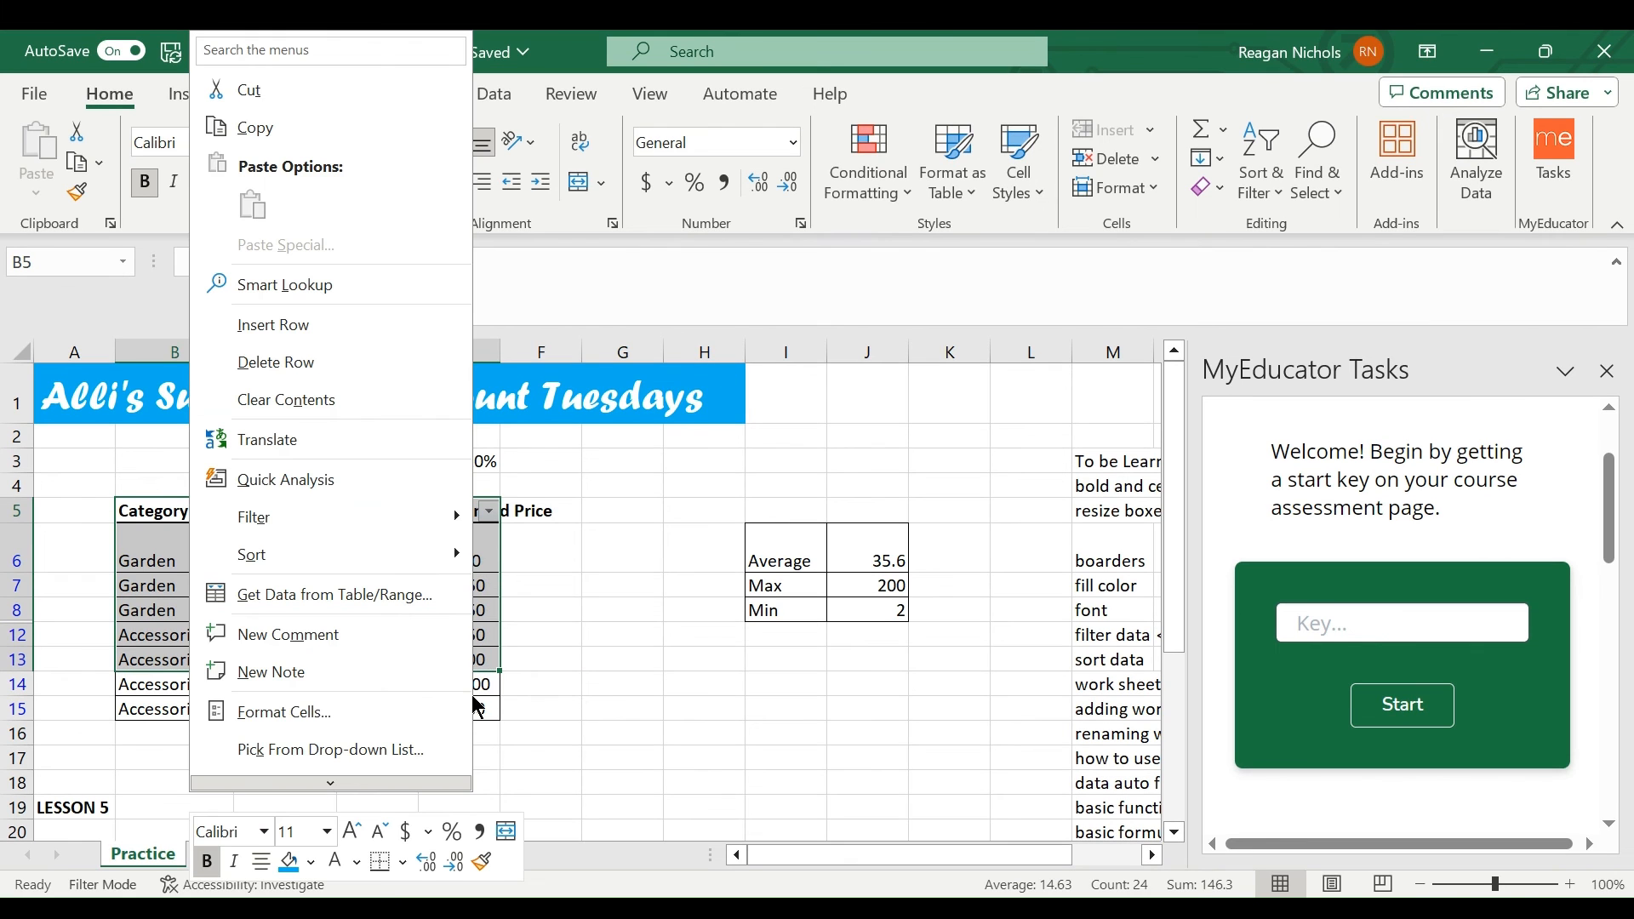
{"action": "left_click", "coordinate": [466, 711]}
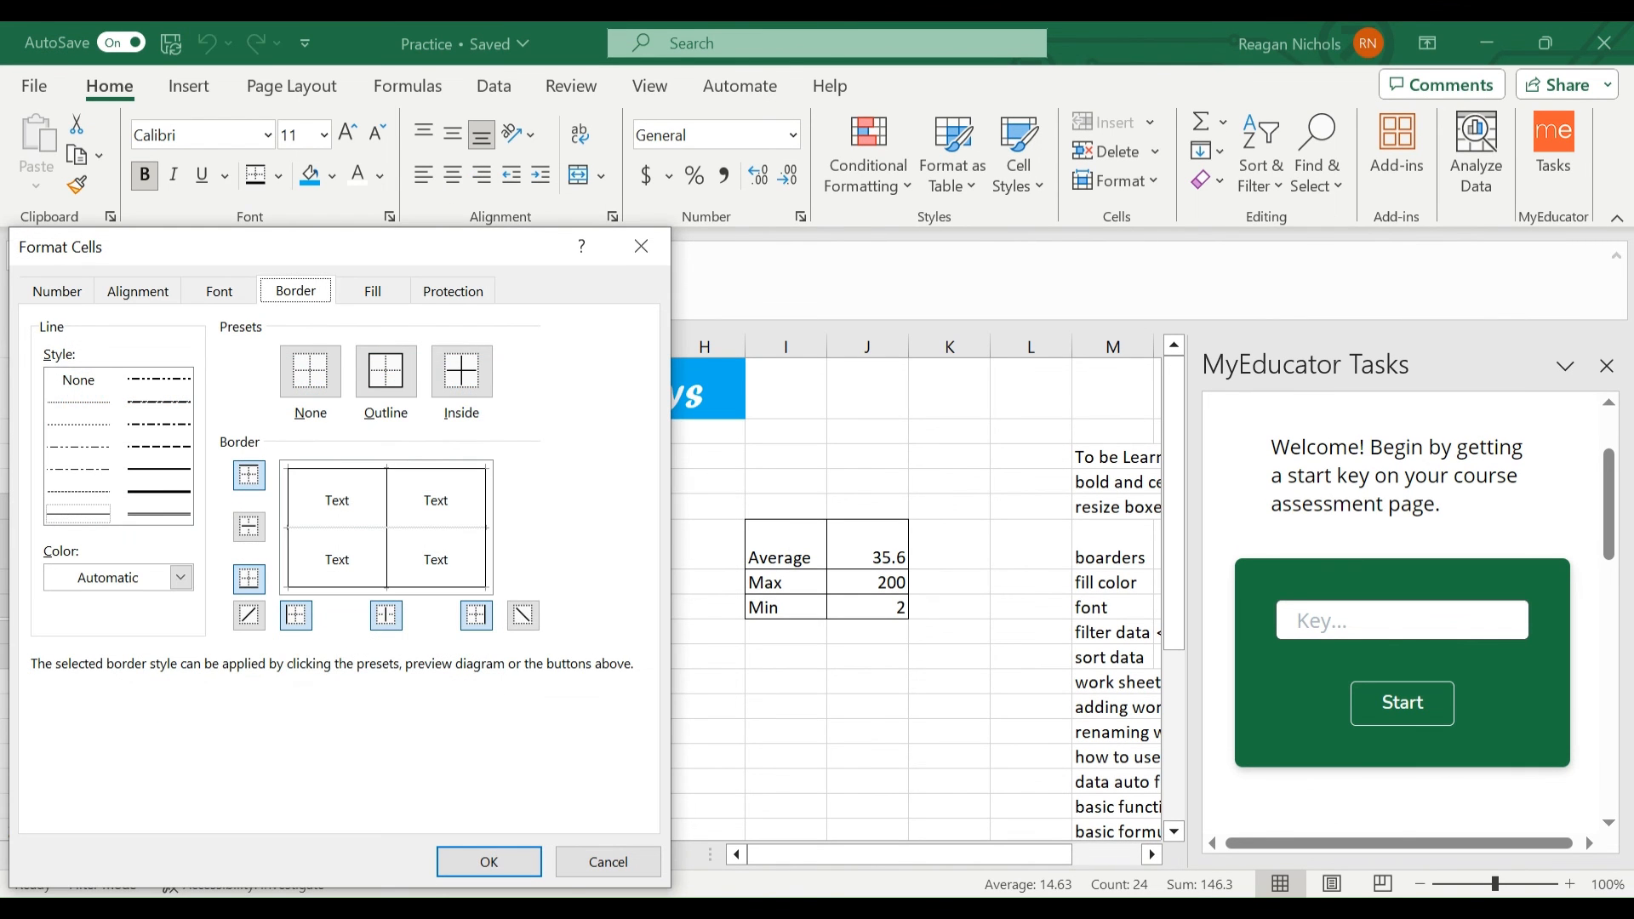
{"action": "left_click", "coordinate": [641, 246]}
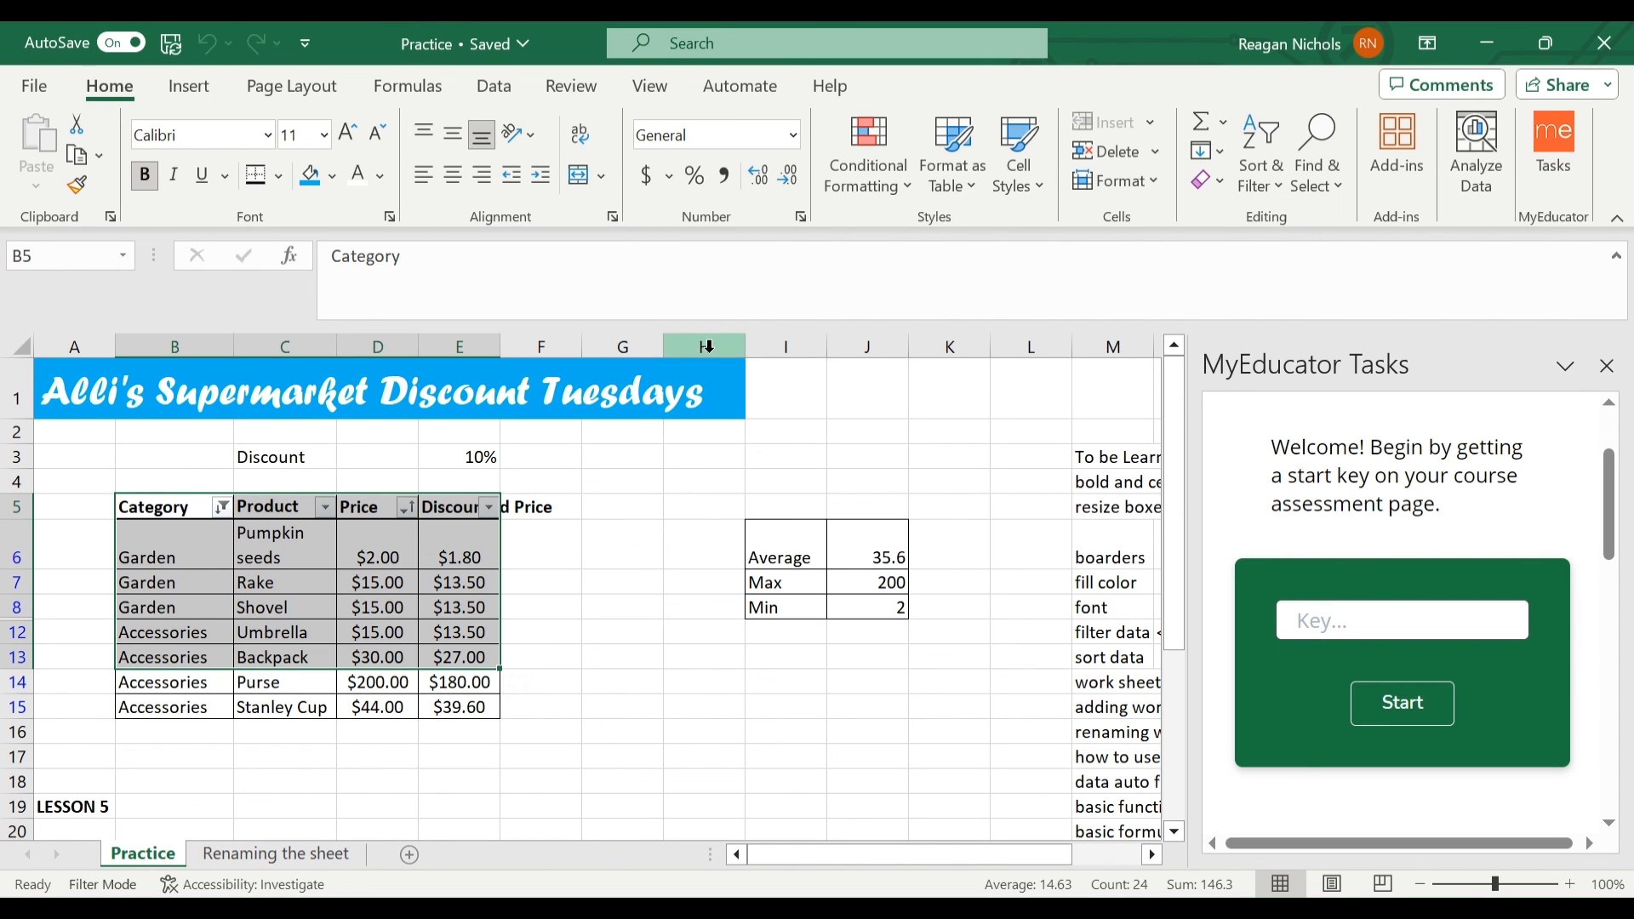
- Select column H, open one of its column options and dismiss it without applying changes
{"action": "right_click", "coordinate": [712, 344]}
{"action": "left_click", "coordinate": [846, 770]}
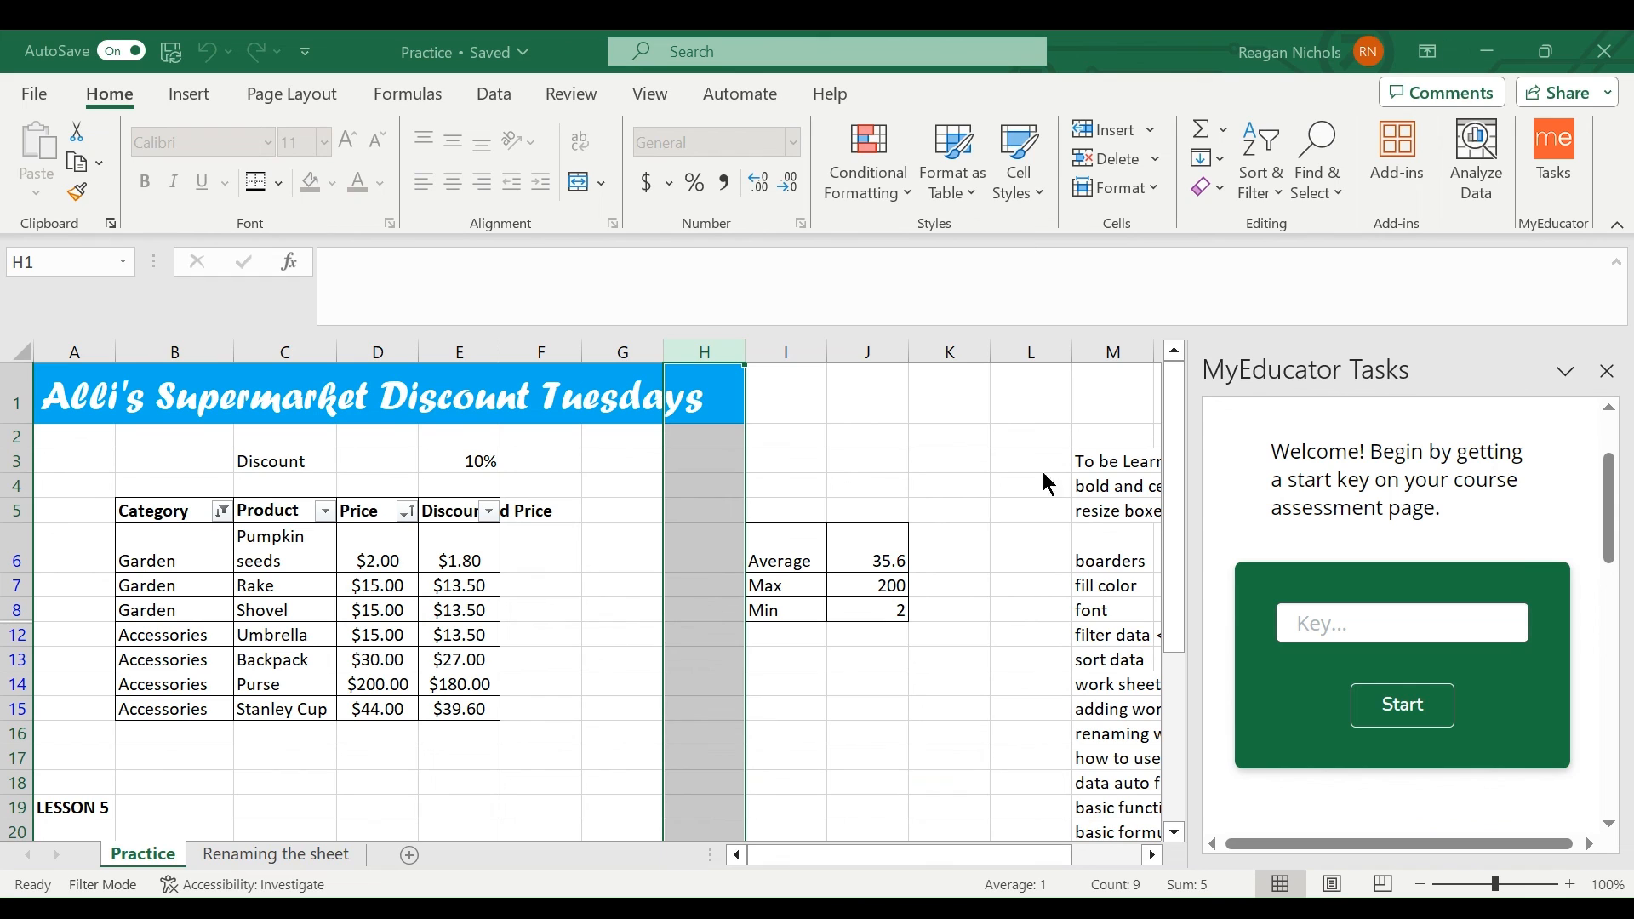
{"action": "left_click", "coordinate": [1116, 884]}
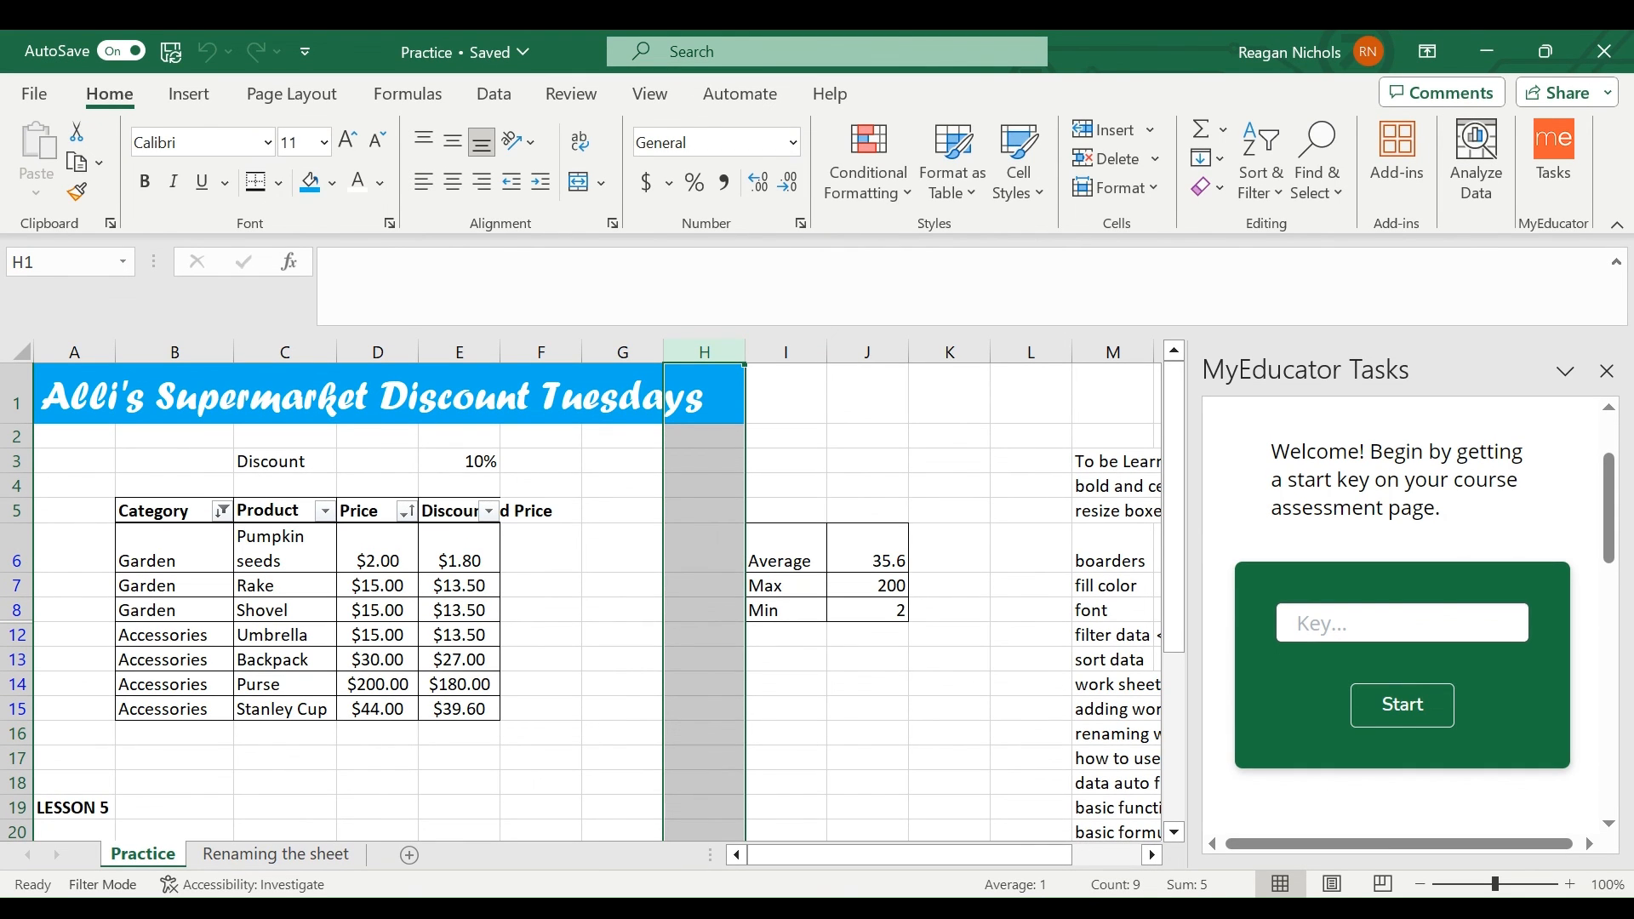
{"action": "left_click", "coordinate": [970, 737]}
- Go to the number pattern examples below the table, highlight G28:I37 and clear the selection
{"action": "scroll", "coordinate": [936, 673], "scroll_direction": "down", "scroll_amount": 7}
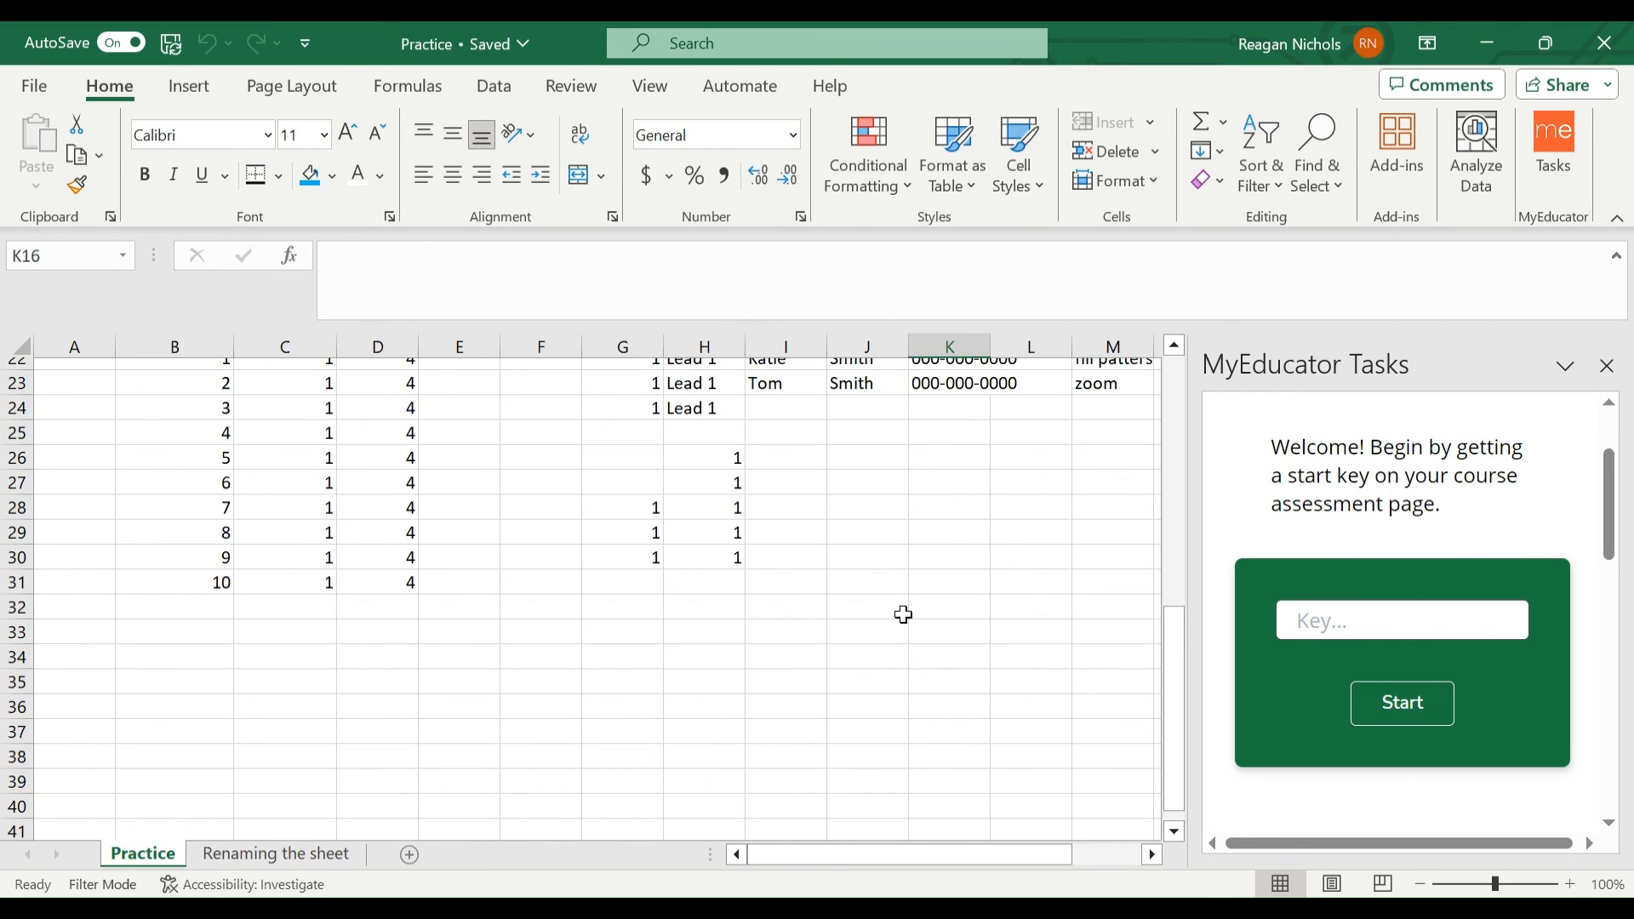
{"action": "left_click_drag", "start_coordinate": [629, 508], "coordinate": [808, 732]}
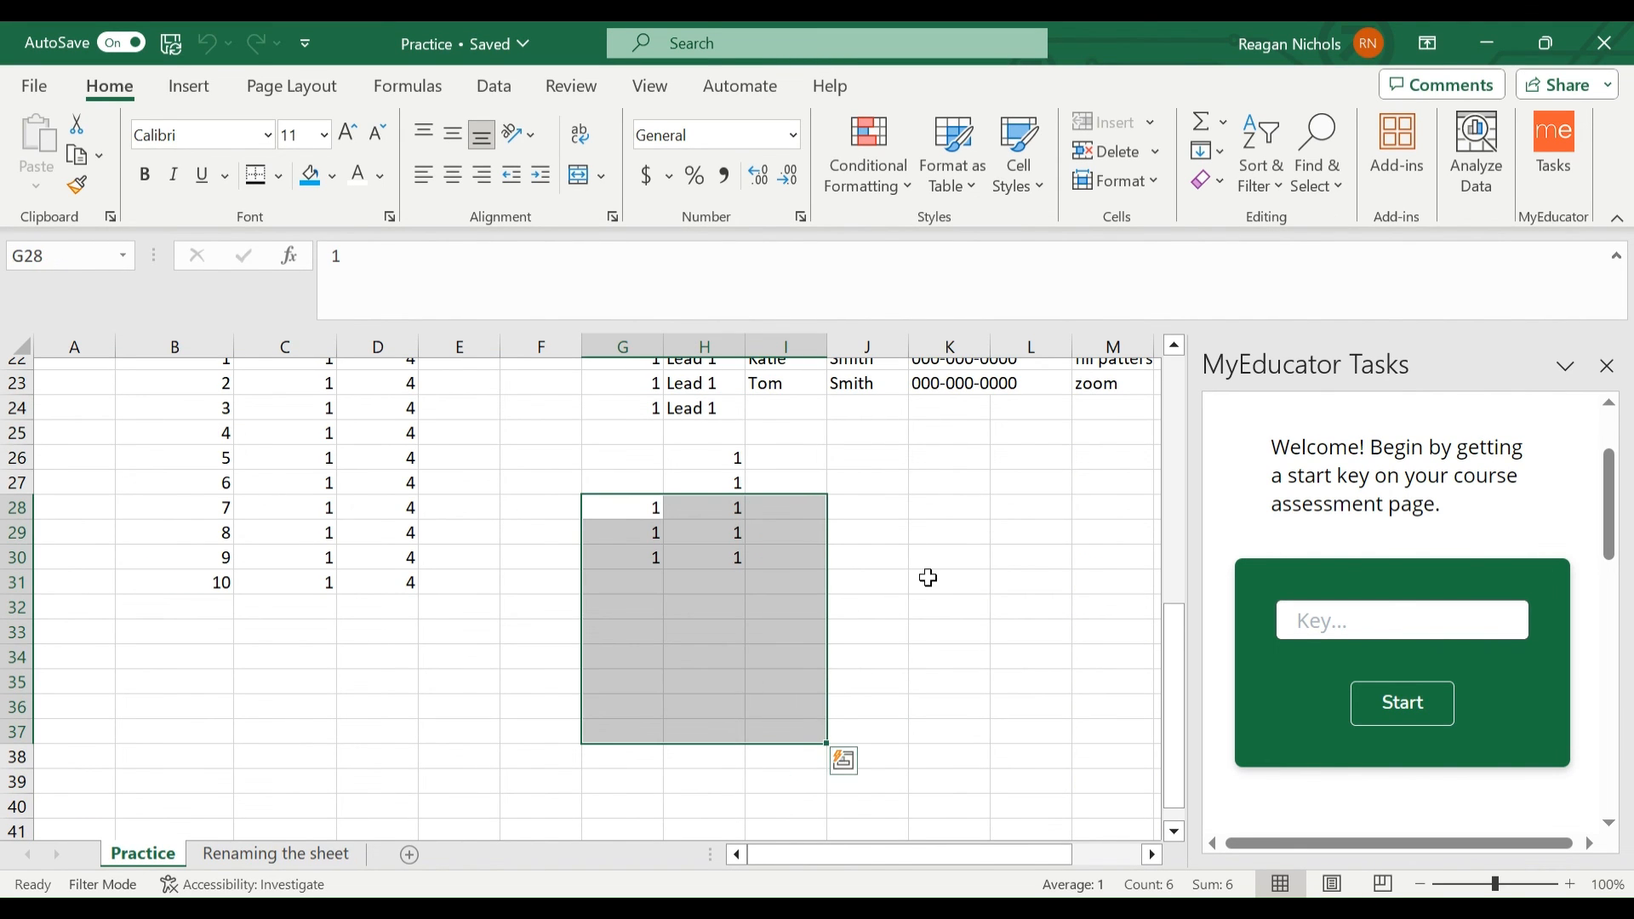
{"action": "left_click", "coordinate": [928, 578]}
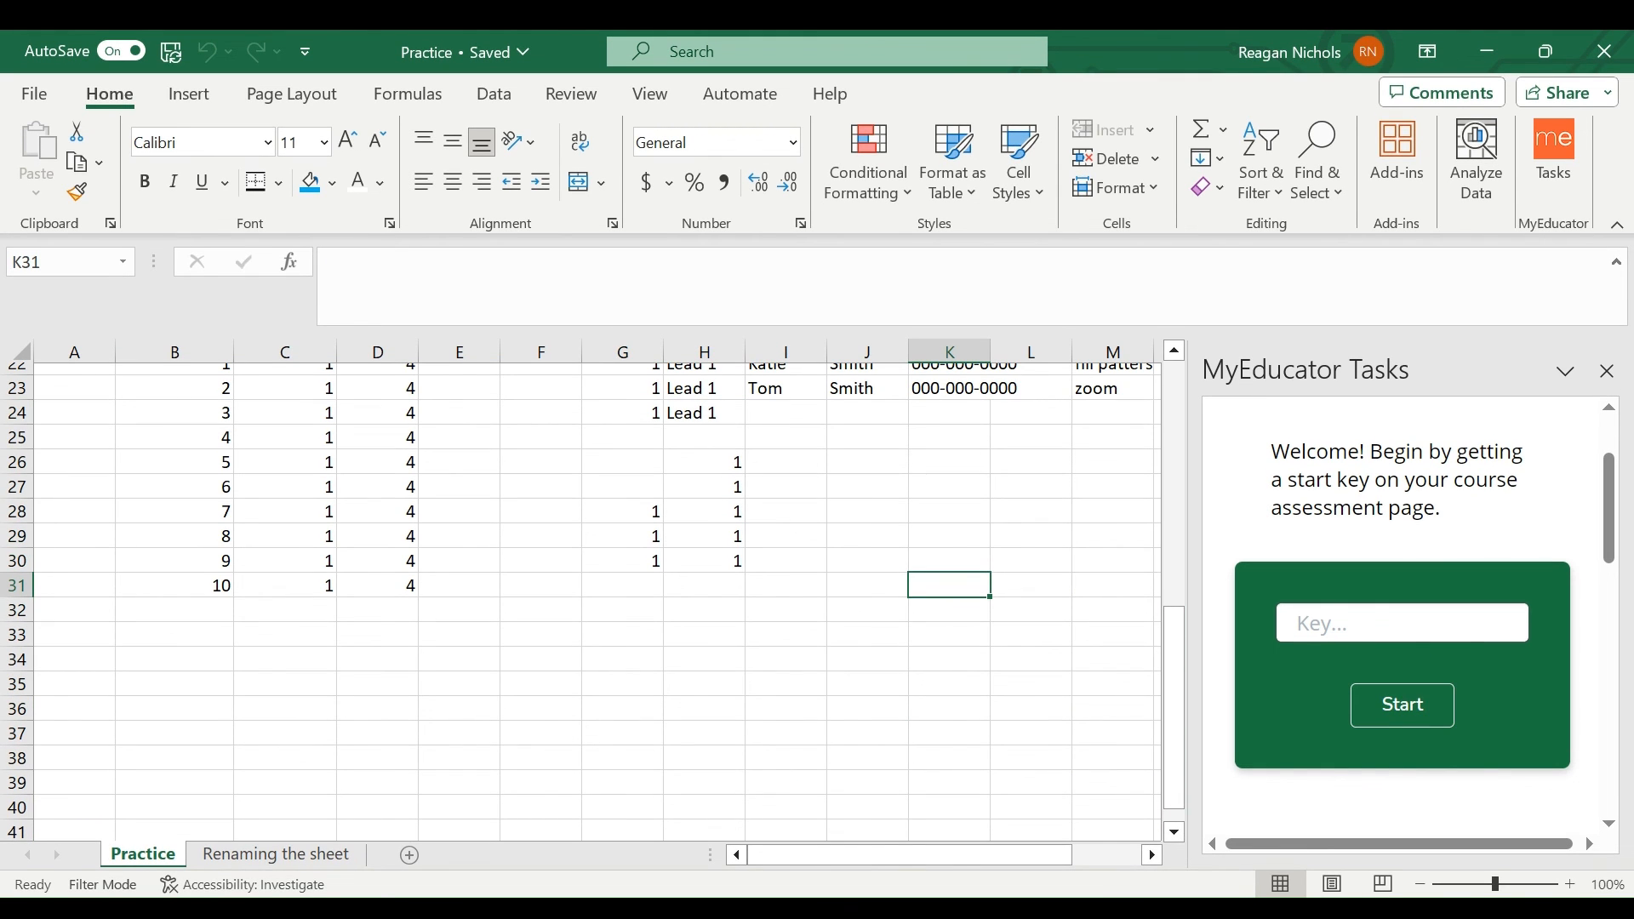